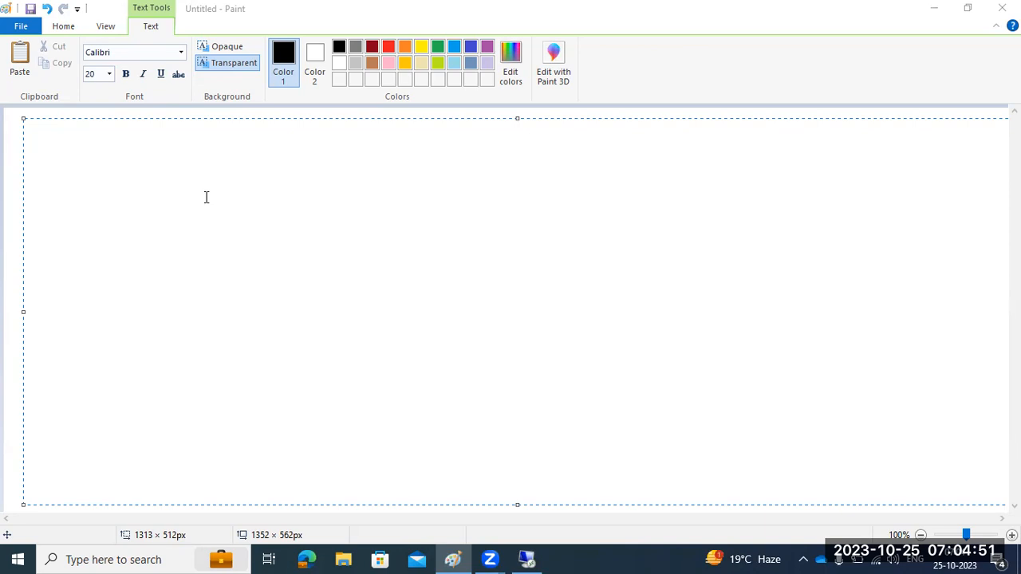
Type the heading 'SAP INSTALLTION' at the top-left of the Paint canvas
left_click(206, 197)
type("SAP")
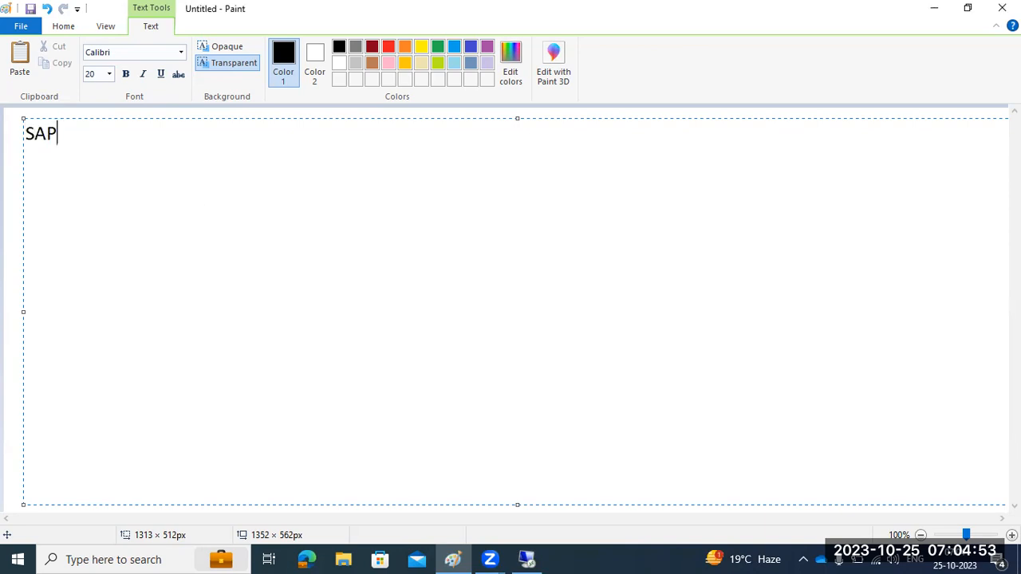
type(" INSTALL")
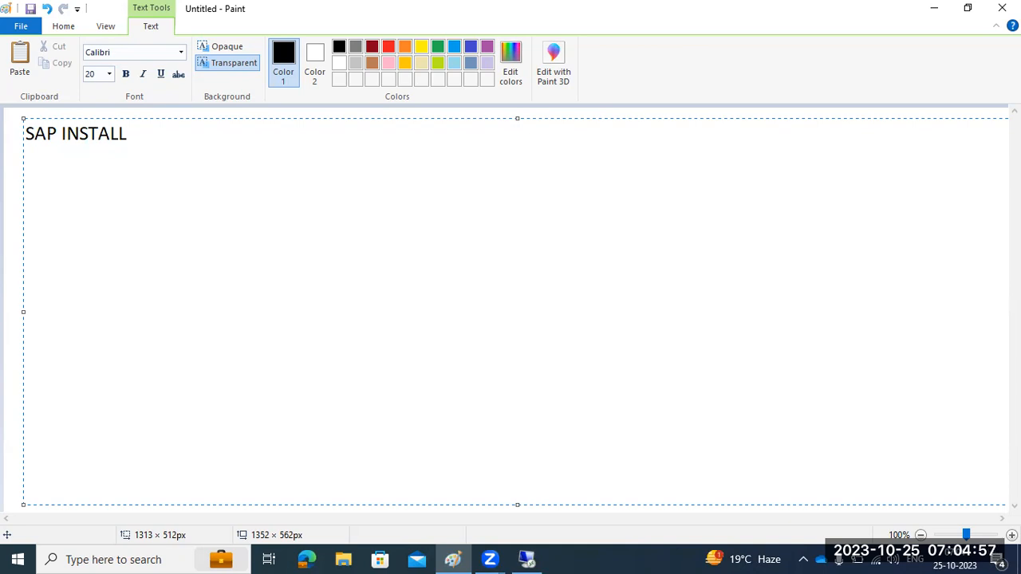
type("TION")
key("Return")
key("Return")
Add the note 'SWPM tool - 4237 port -' two lines below, correcting the mistyped word
type("SUM")
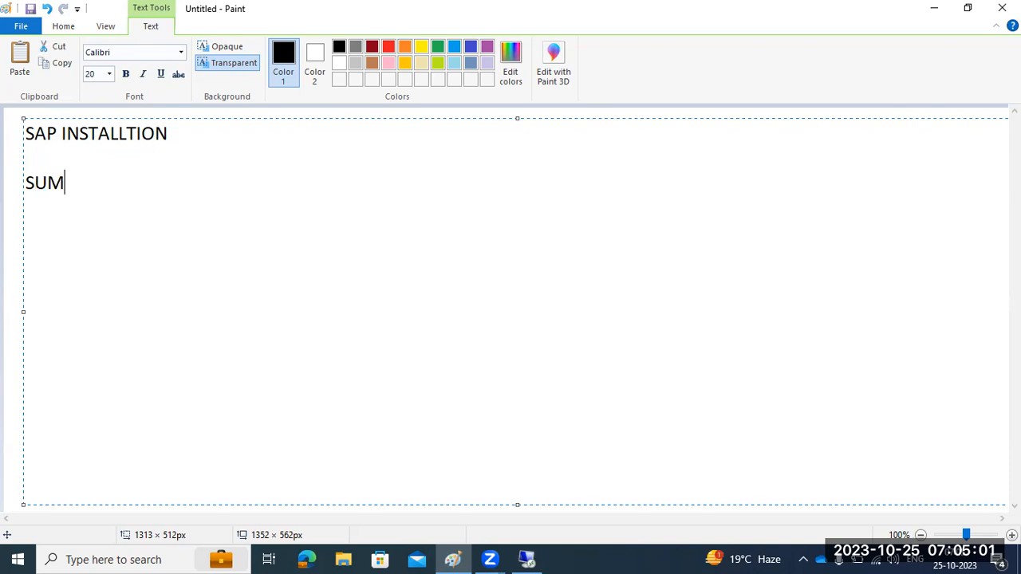
type(" tool")
key("BackSpace")
key("BackSpace")
key("BackSpace")
key("BackSpace")
key("BackSpace")
key("BackSpace")
key("BackSpace")
type("WPM tool -")
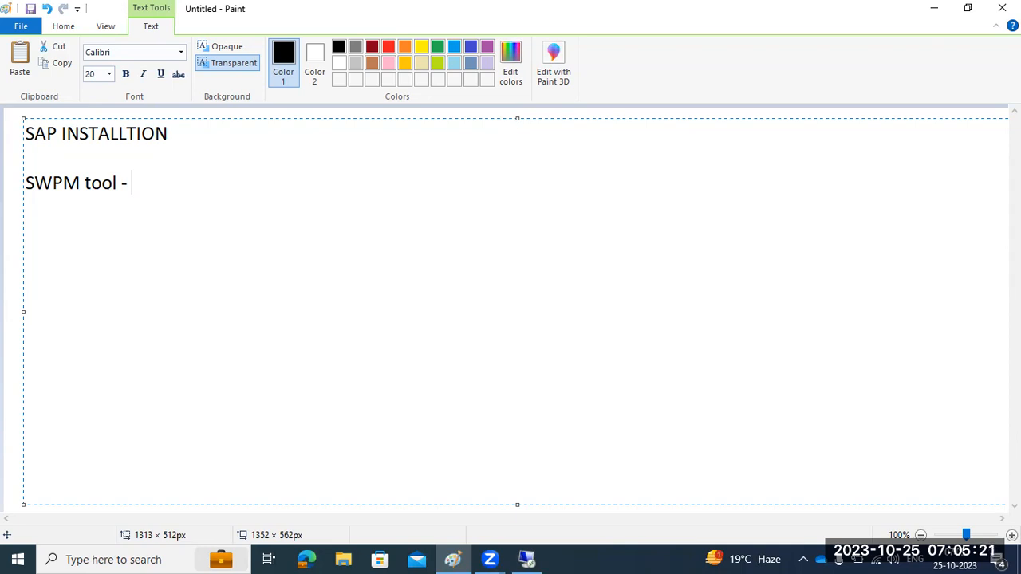
left_click_drag(25, 184, 137, 183)
left_click(137, 183)
type("4237 port")
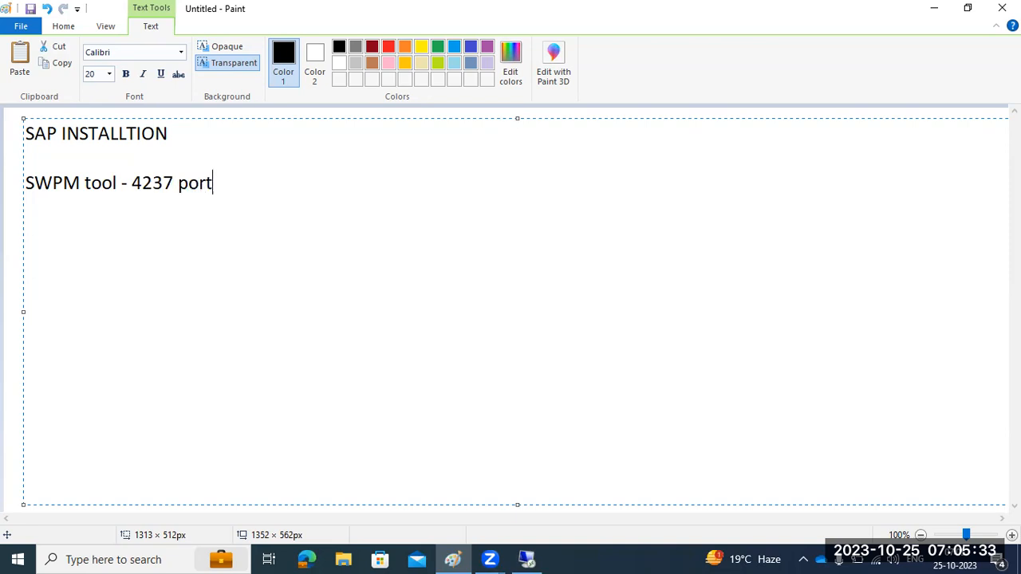
type(" -")
Log into the remote Windows Server 2012 R2 machine with the account password, accepting the certificate, and open File Explorer
left_click(528, 559)
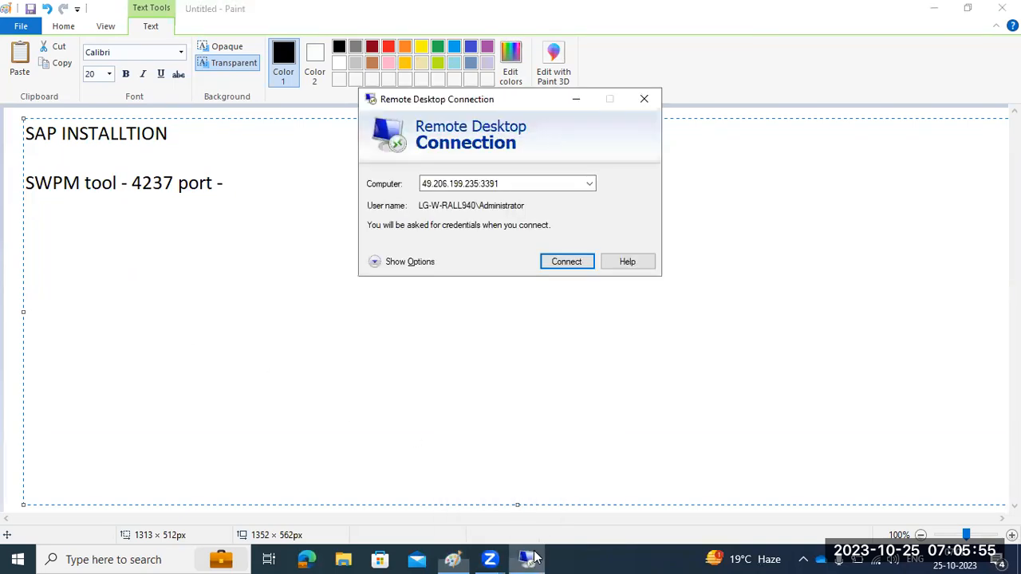
double_click(520, 182)
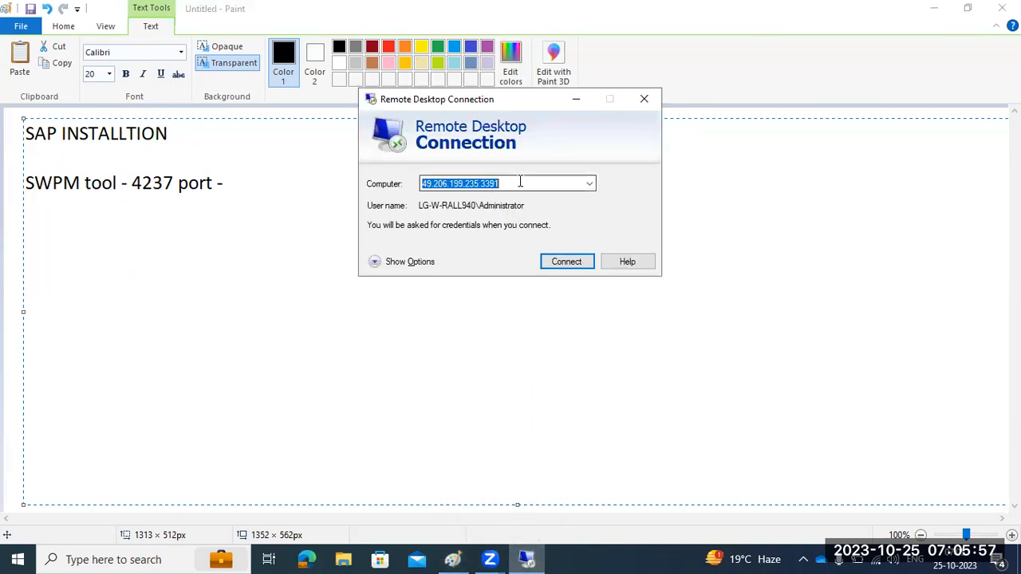
left_click(568, 265)
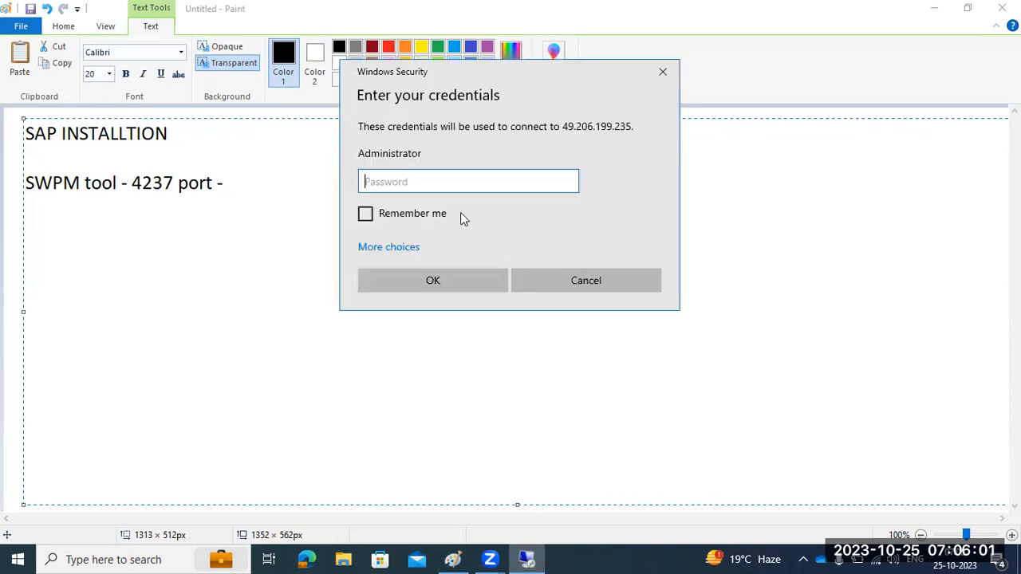
type("**********")
key("Return")
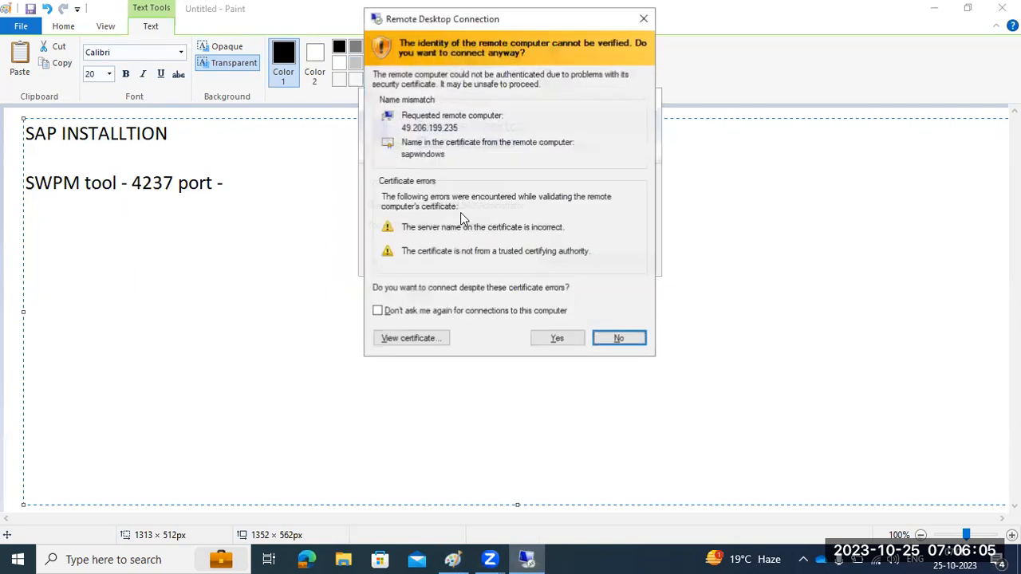
left_click(566, 340)
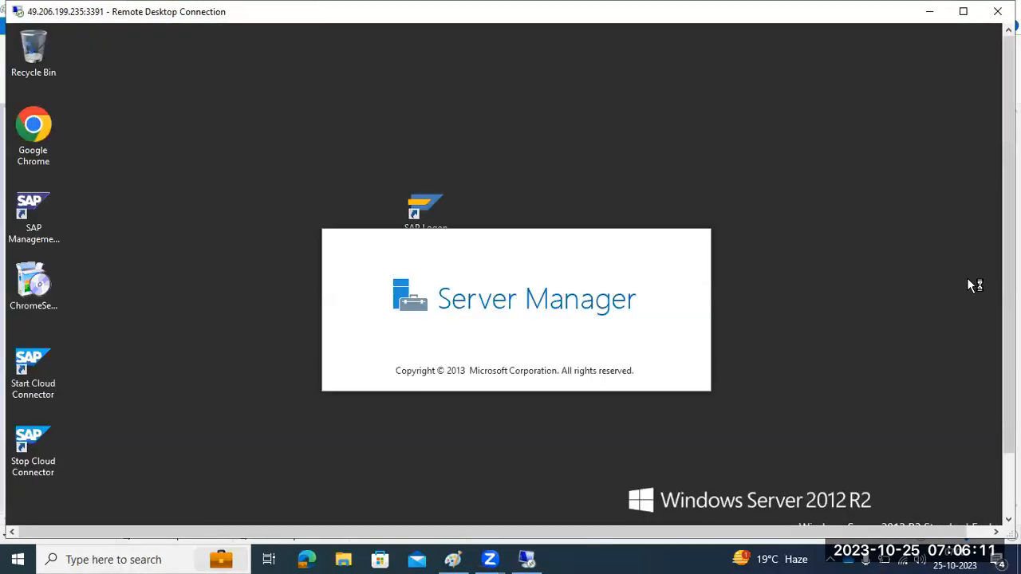
left_click_drag(1009, 307, 1009, 371)
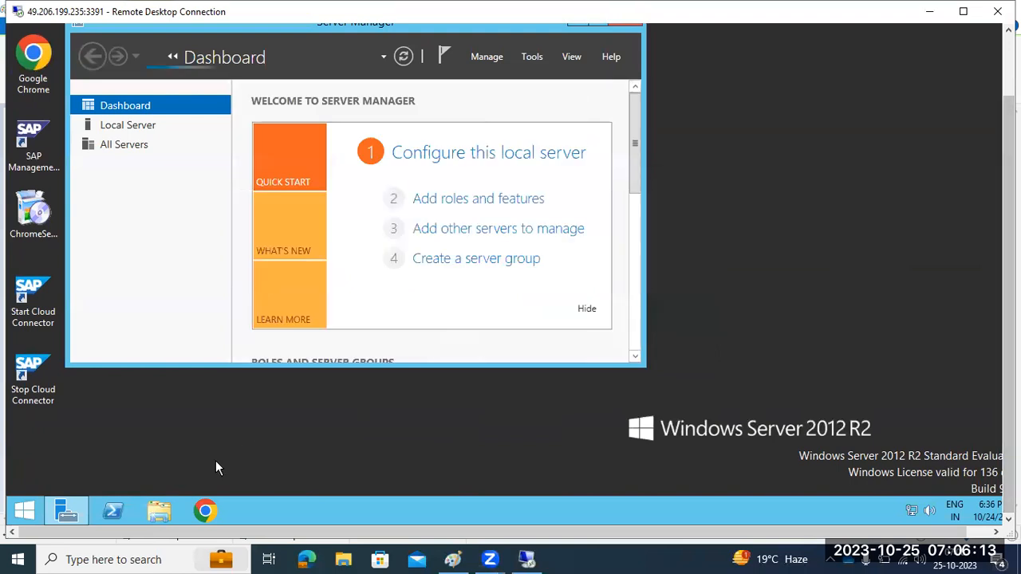
left_click(160, 512)
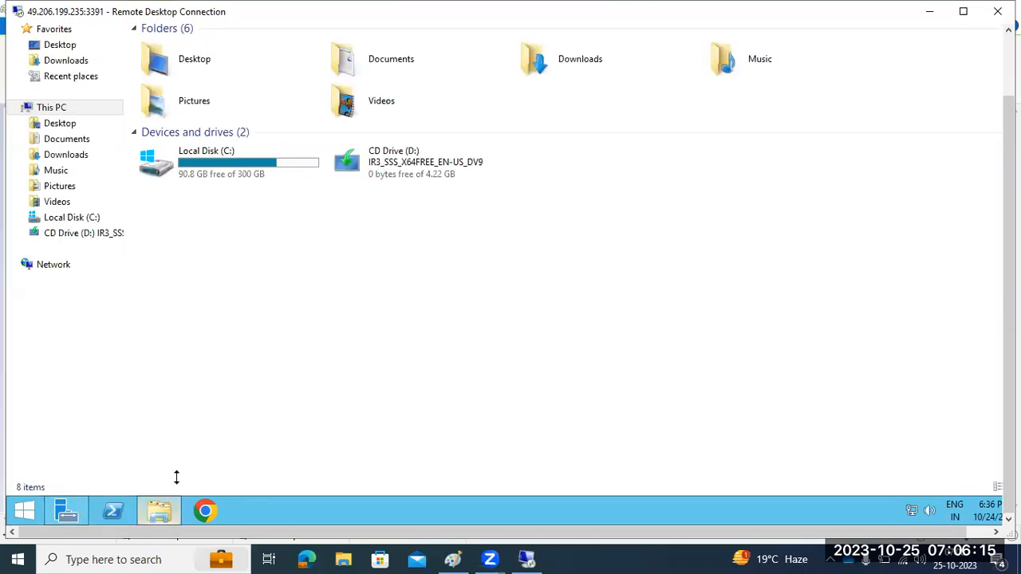
Browse C:\SAPSOFTWARES, noting the SWPM, NW7.5EXPORT and kernel folders, and open SWPM
double_click(235, 173)
double_click(210, 161)
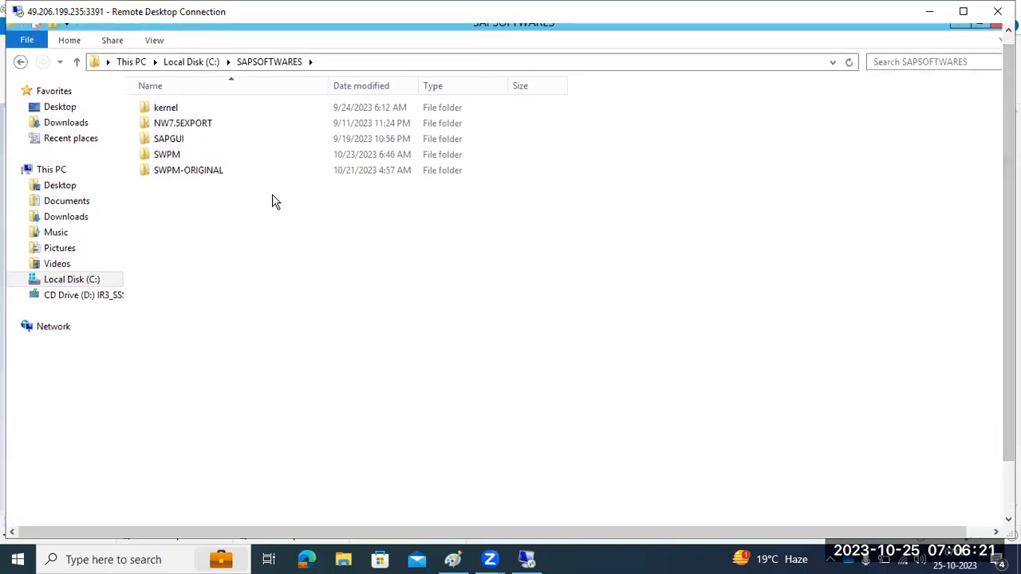
left_click(167, 159)
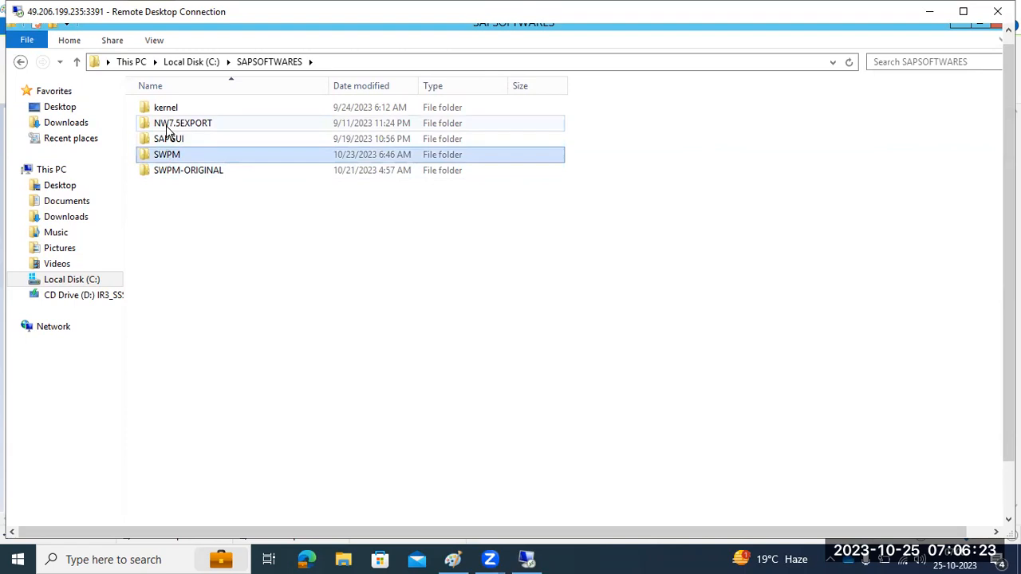
left_click(166, 125)
left_click(163, 112)
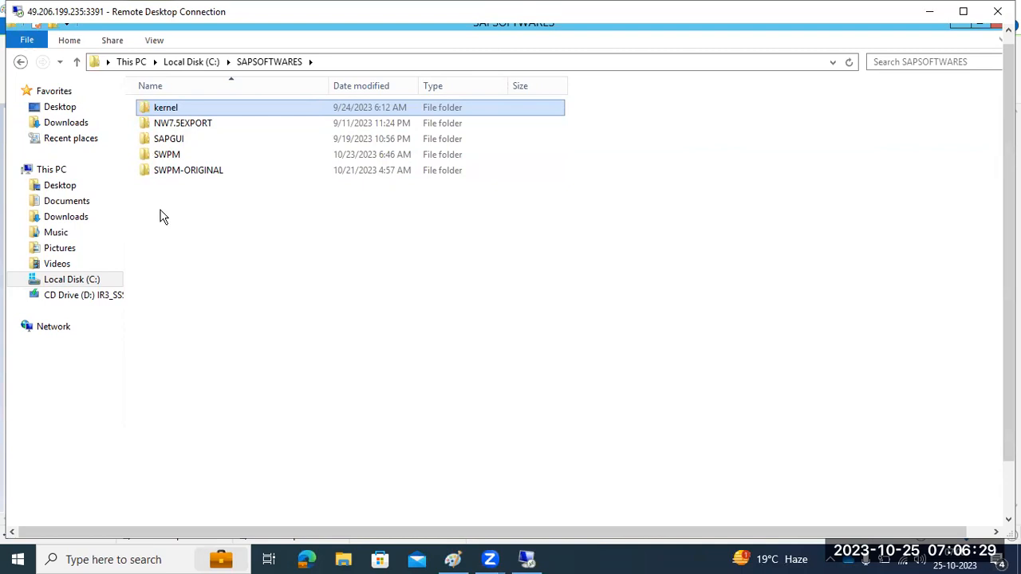
double_click(168, 154)
Launch sapinst from the SWPM folder and start Google Chrome on the server
scroll(166, 156, "down", 8)
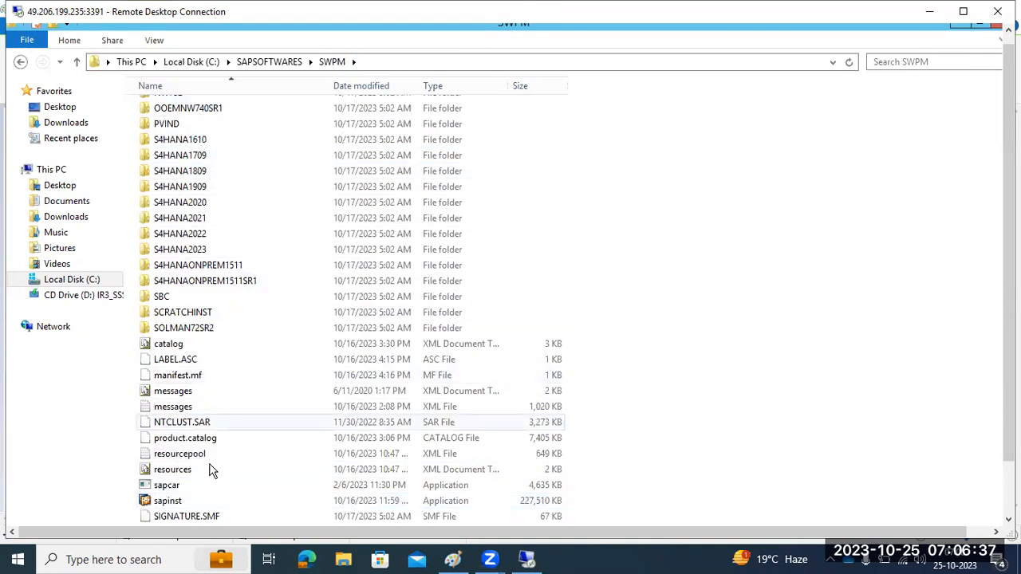
double_click(169, 502)
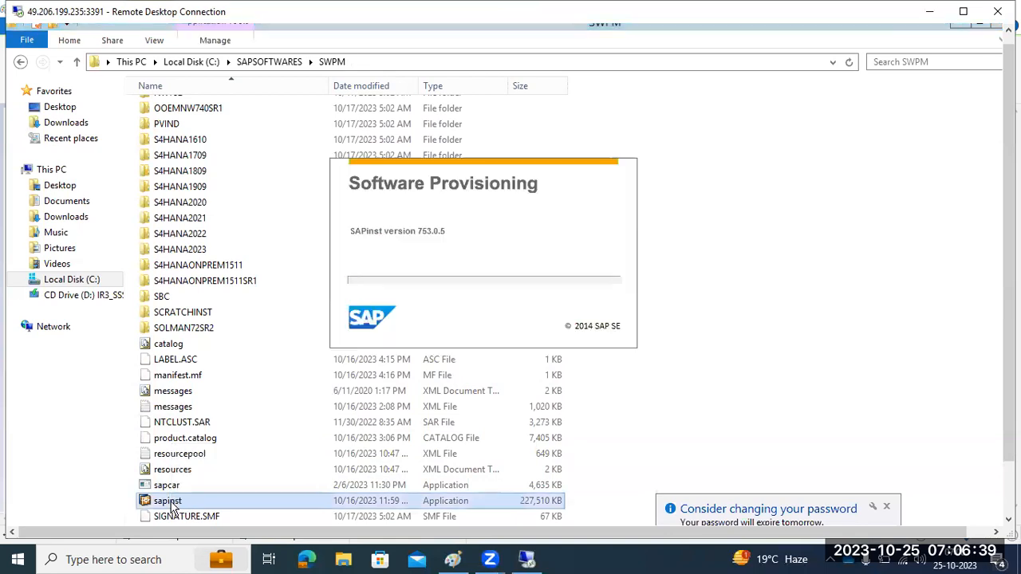
left_click_drag(1008, 423, 1008, 476)
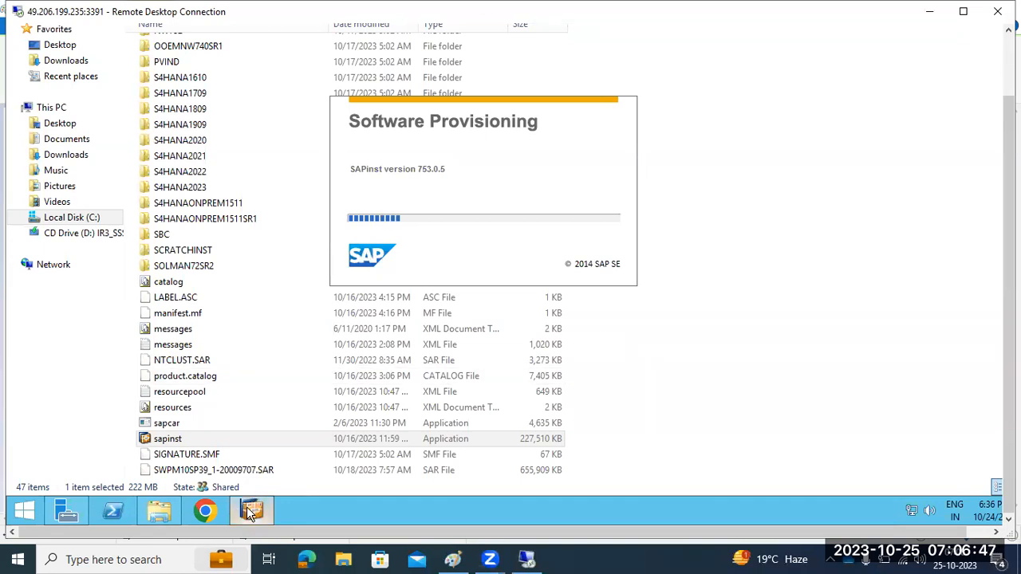
mouse_move(250, 513)
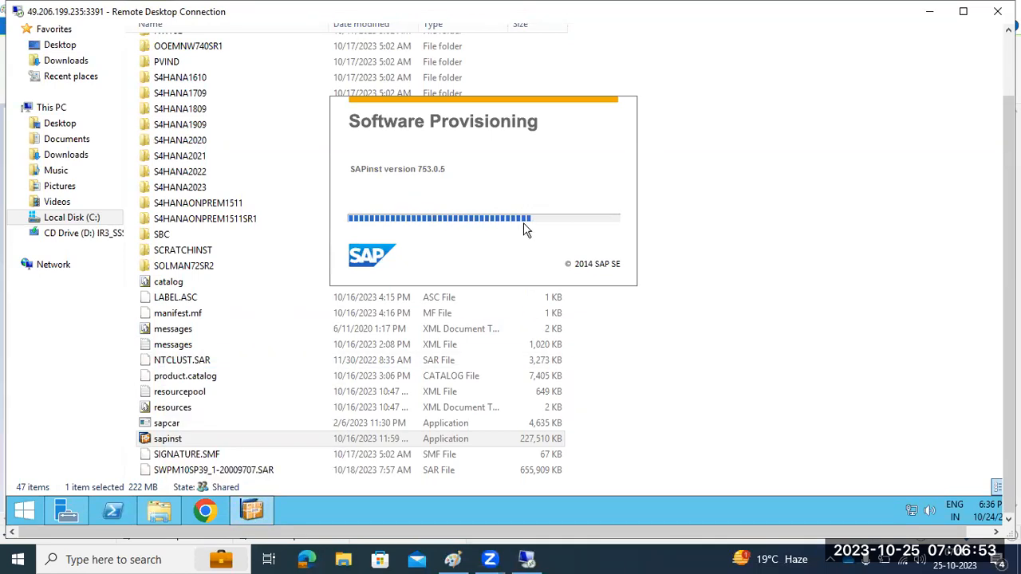
left_click(209, 511)
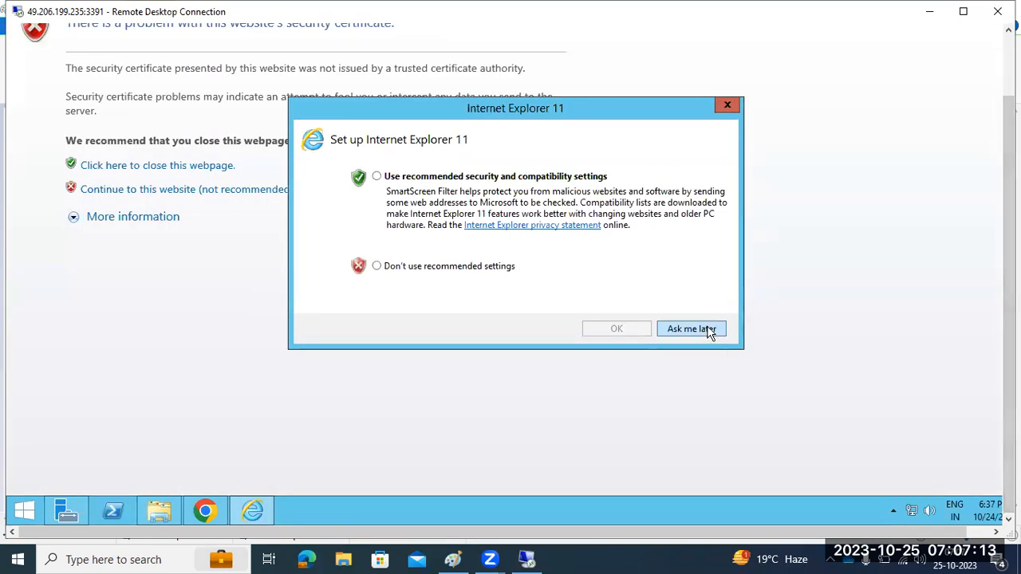
Postpone the IE setup prompt and load the copied sapwindows:4237 installer address in Chrome
left_click(691, 328)
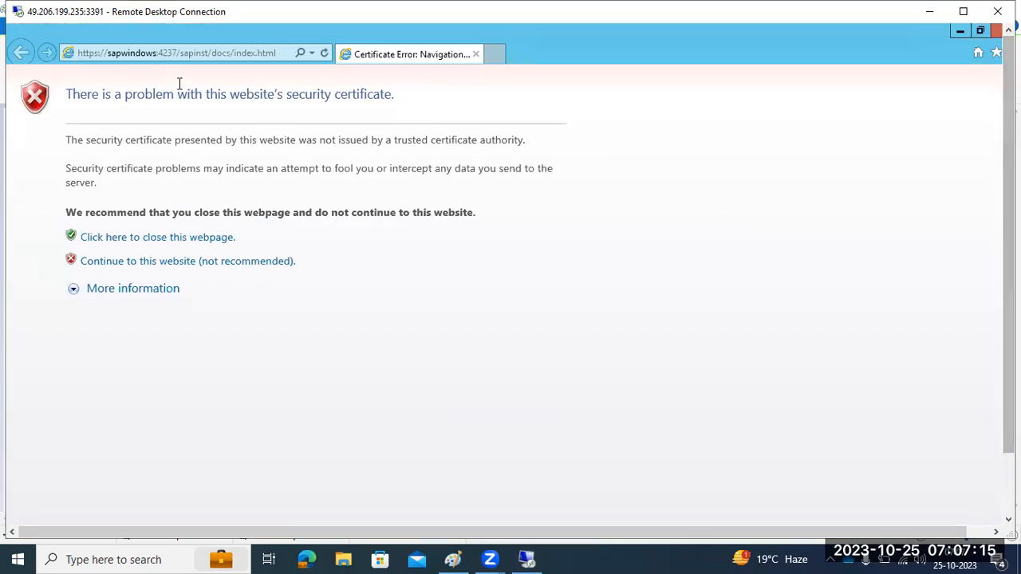
left_click(173, 62)
key("ctrl+c")
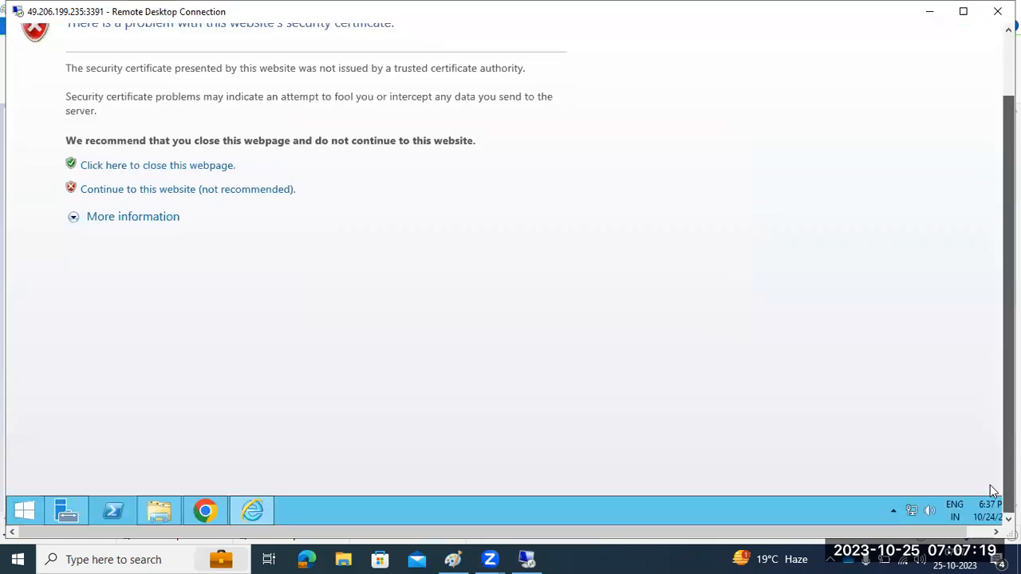
left_click(202, 504)
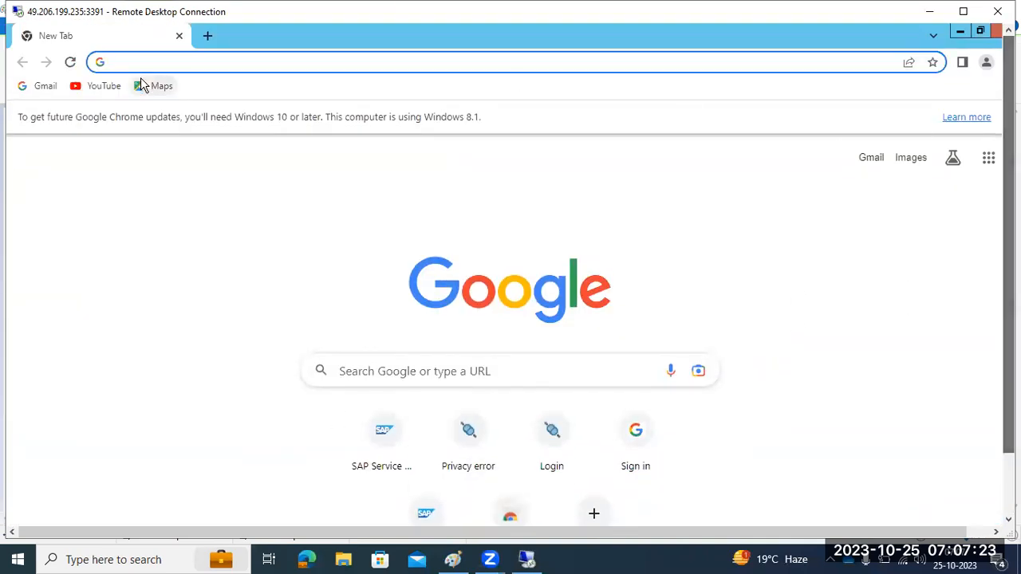
key("ctrl+v")
left_click(141, 84)
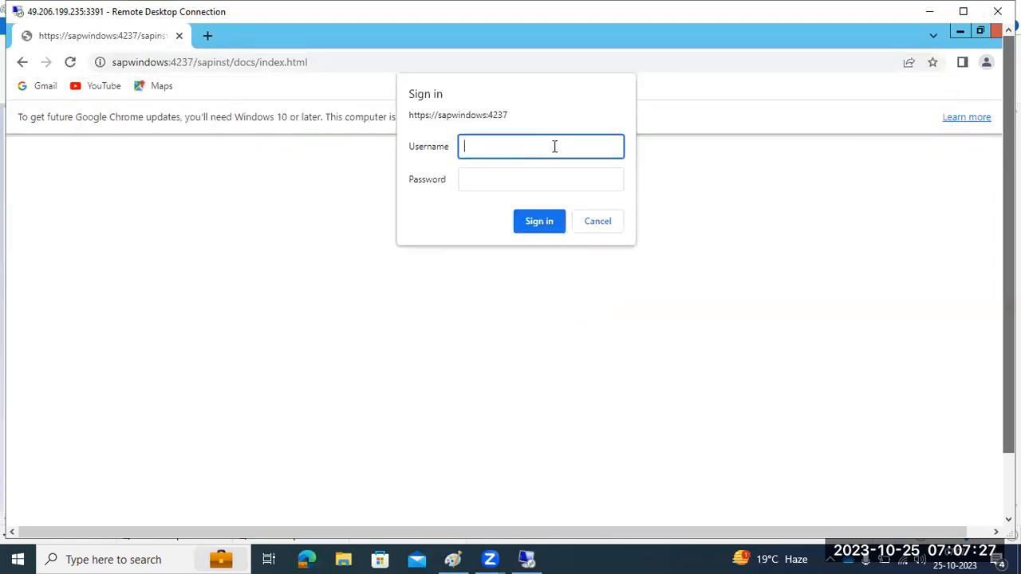
Sign in to Software Provisioning Manager as Administrator with the server password
left_click(515, 181)
left_click(511, 149)
type("Administrator")
key("Tab")
type("••••••••")
key("Return")
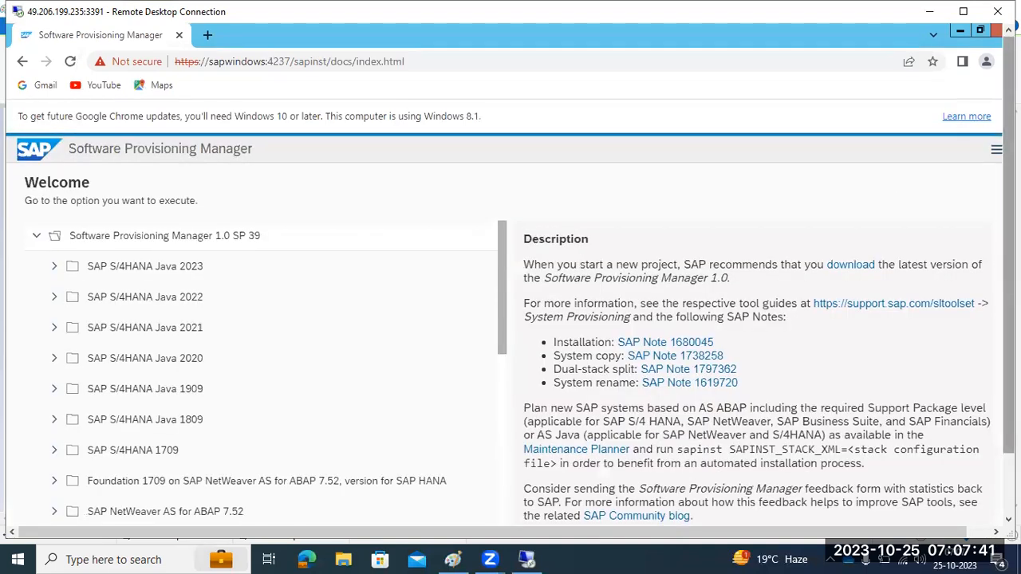
Expand SAP NetWeaver 7.5 and its MS SQL Server options in the product list
left_click_drag(1009, 263, 1009, 335)
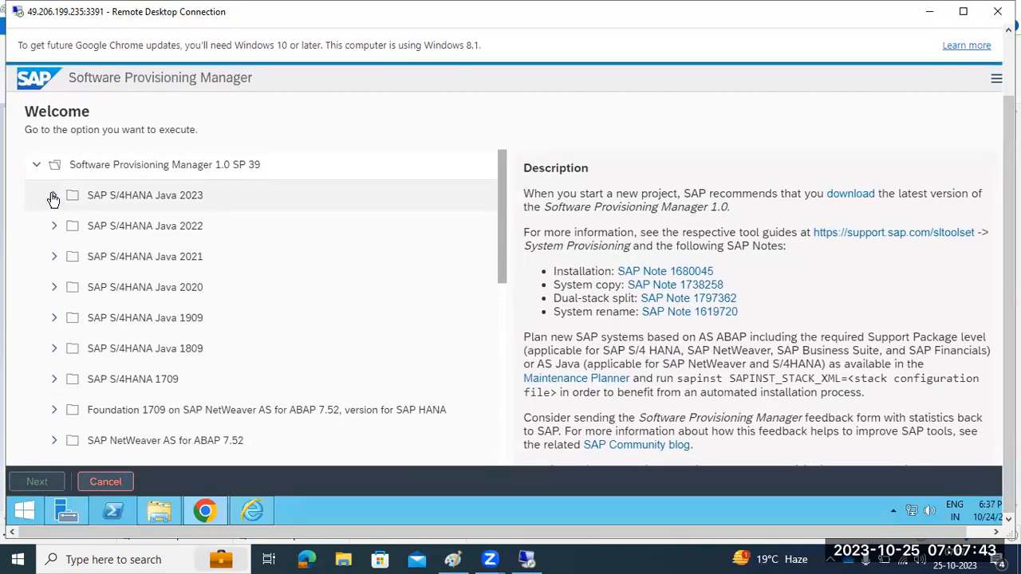
scroll(195, 180, "down", 1)
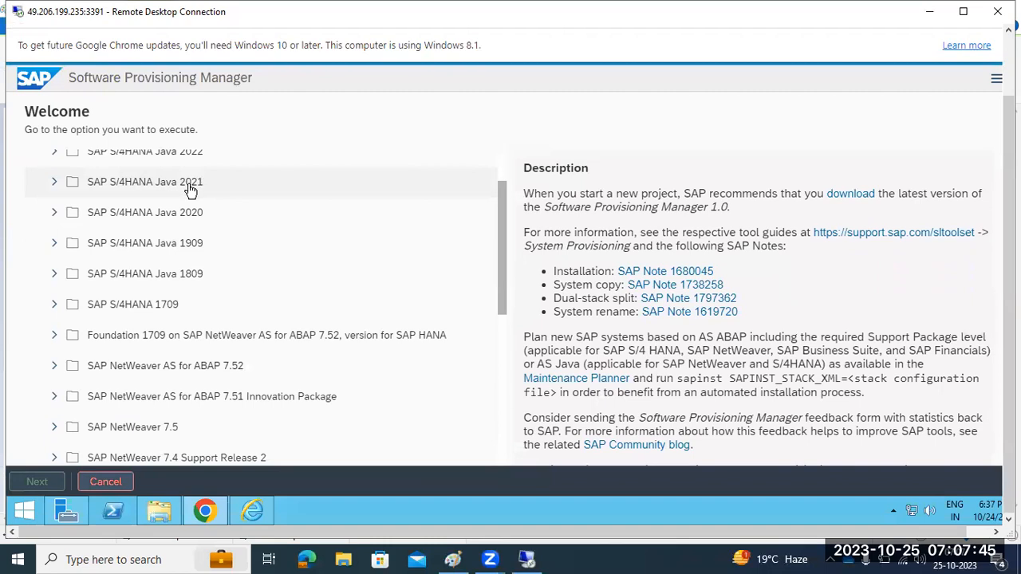
scroll(190, 185, "up", 1)
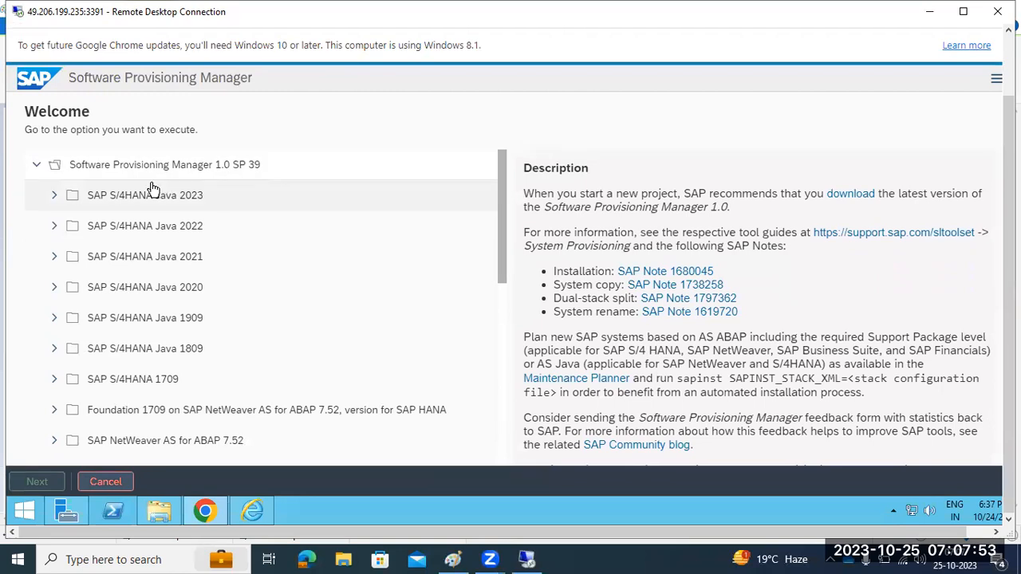
scroll(125, 278, "down", 3)
scroll(125, 277, "down", 2)
scroll(125, 277, "up", 4)
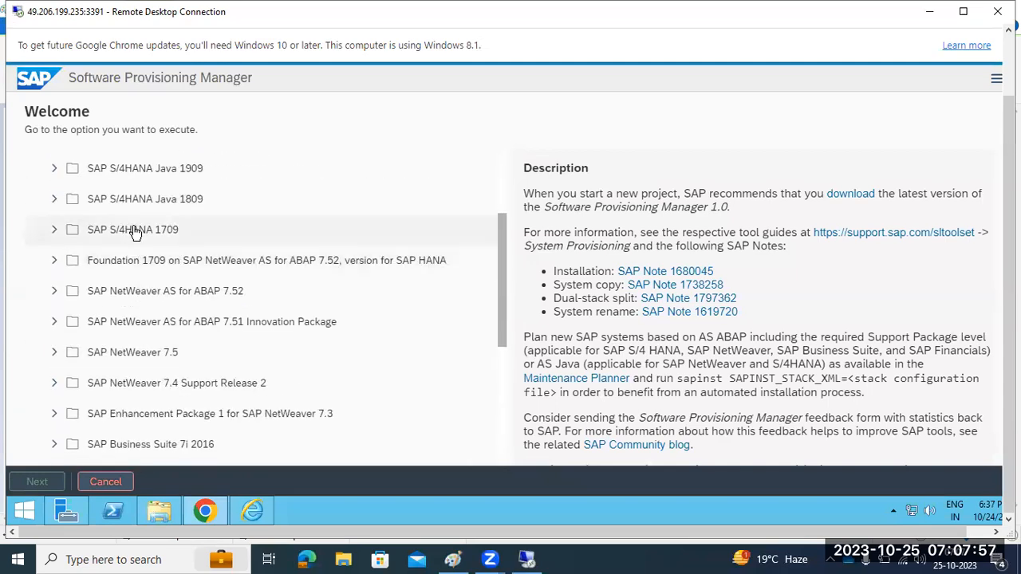
scroll(134, 231, "down", 2)
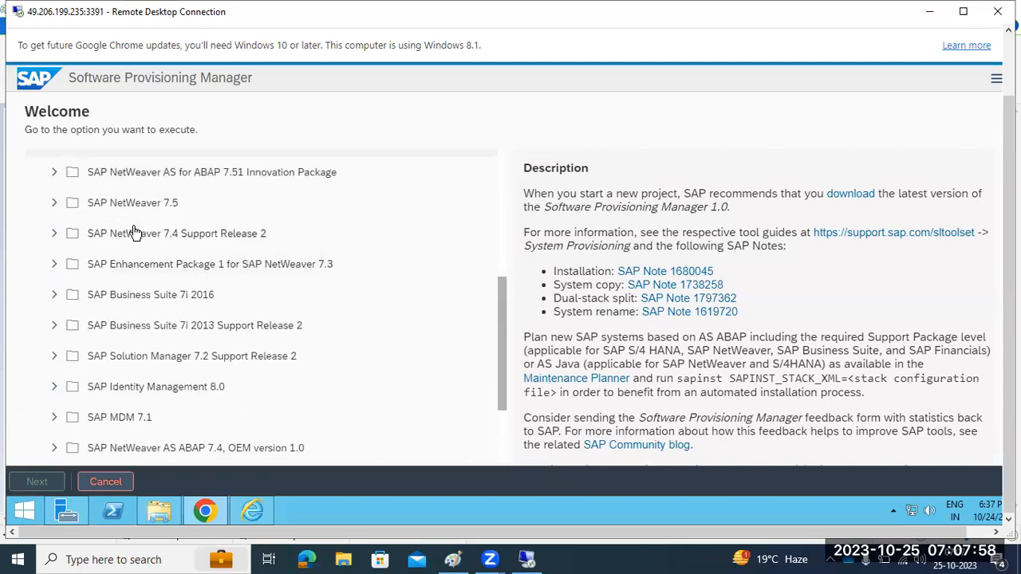
left_click(56, 204)
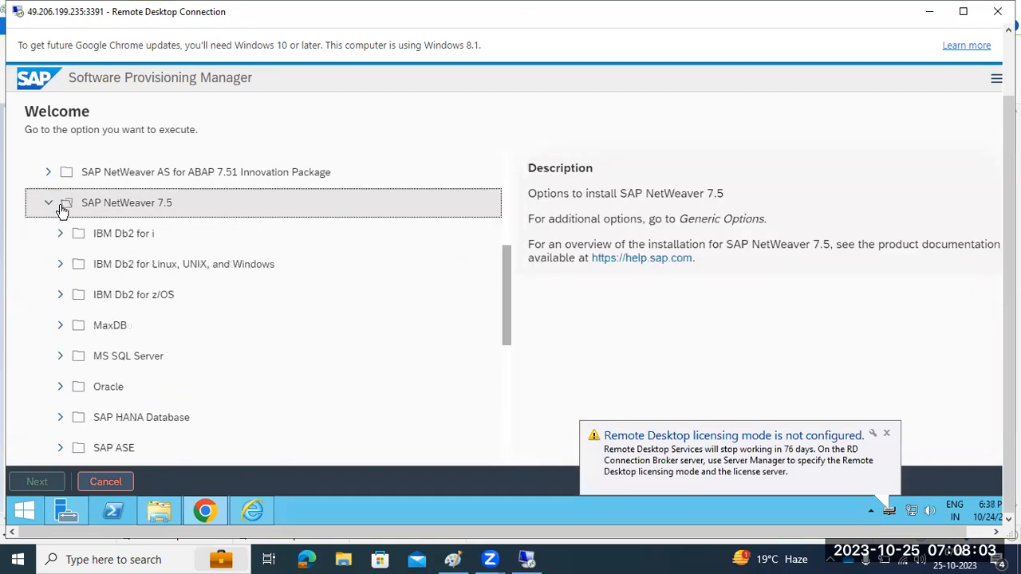
scroll(57, 205, "down", 2)
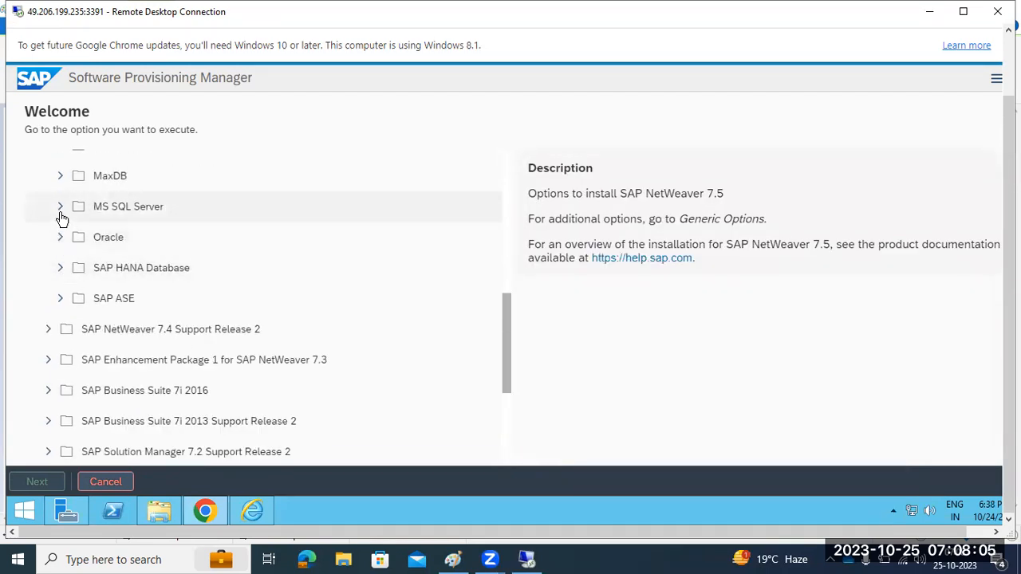
left_click(62, 214)
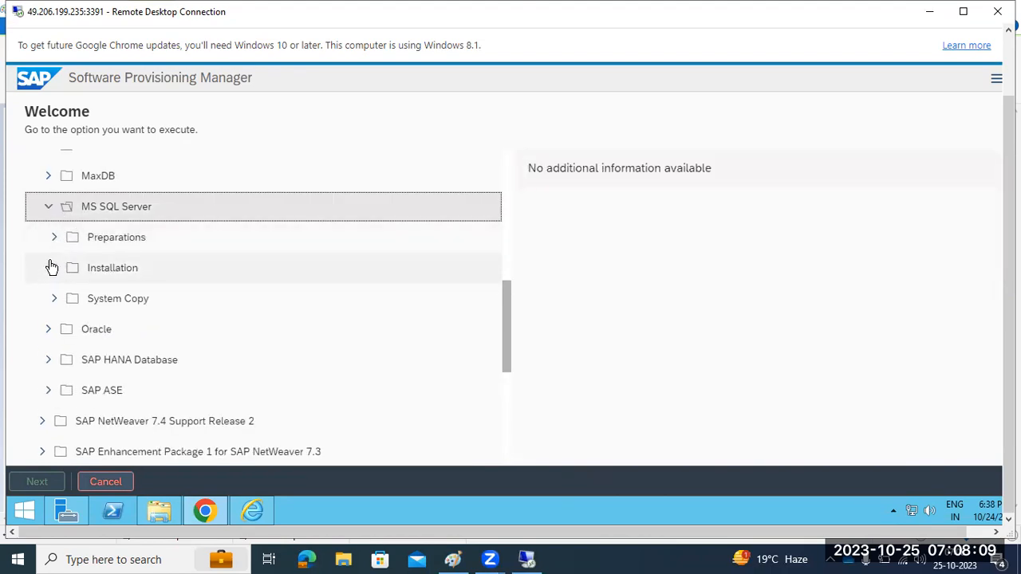
Expand Installation > Application Server ABAP and launch the Standard System service
left_click(51, 268)
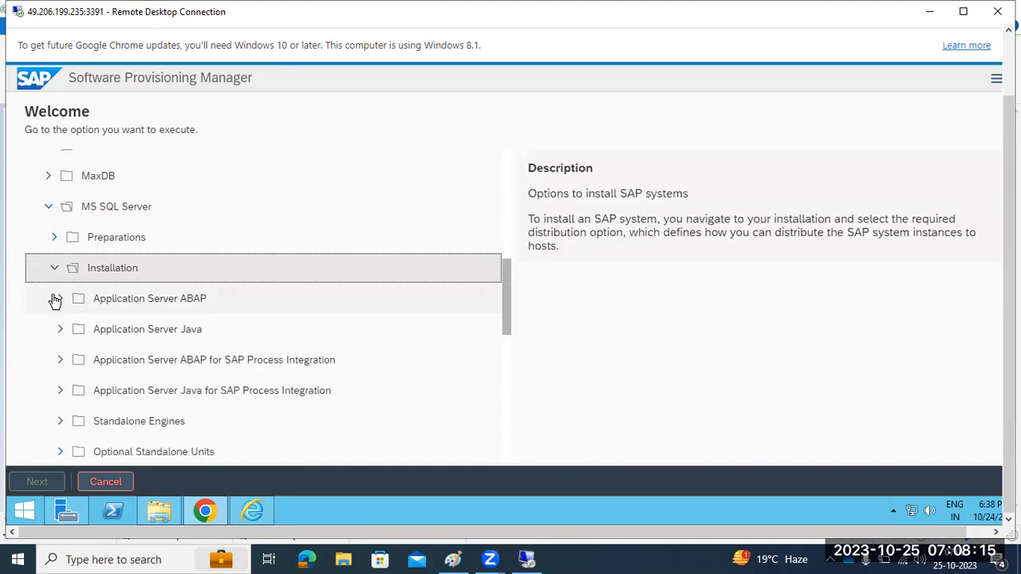
left_click(56, 299)
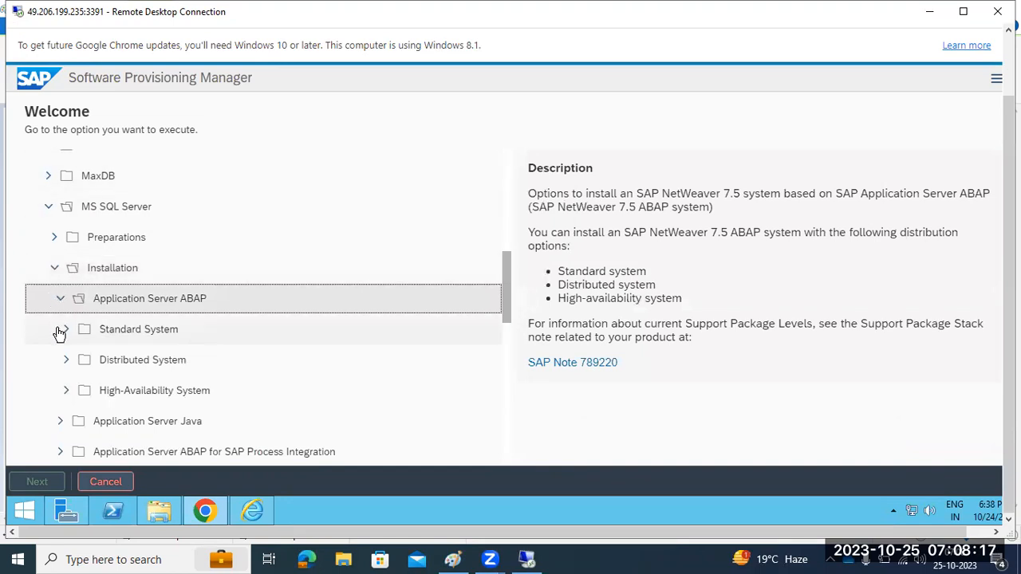
left_click(61, 329)
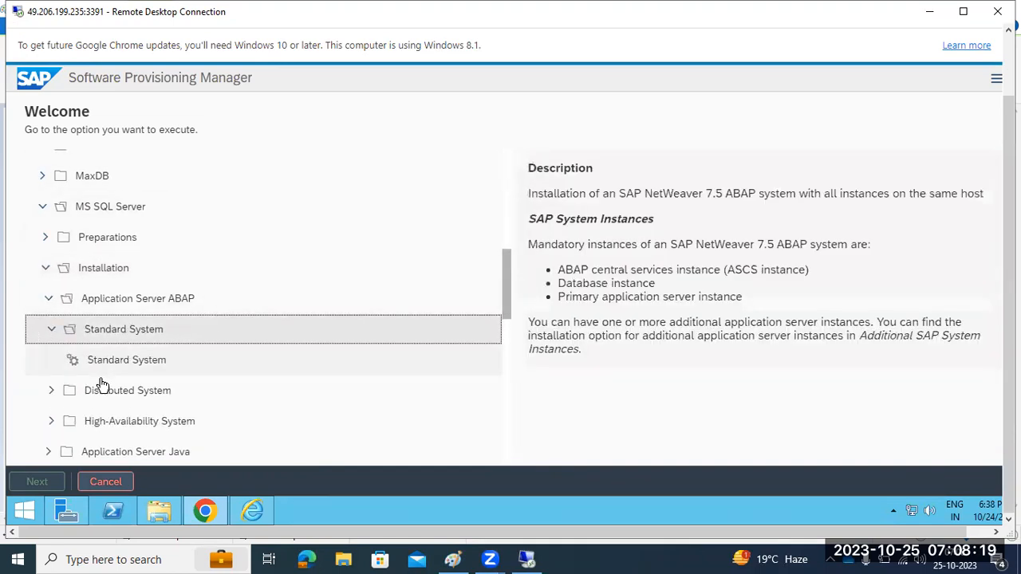
left_click(81, 365)
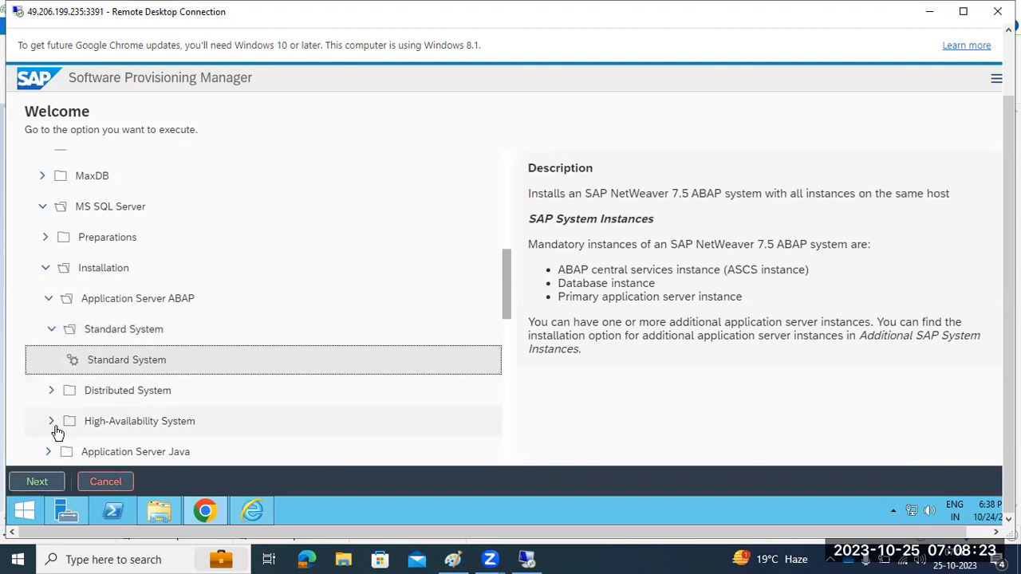
double_click(79, 365)
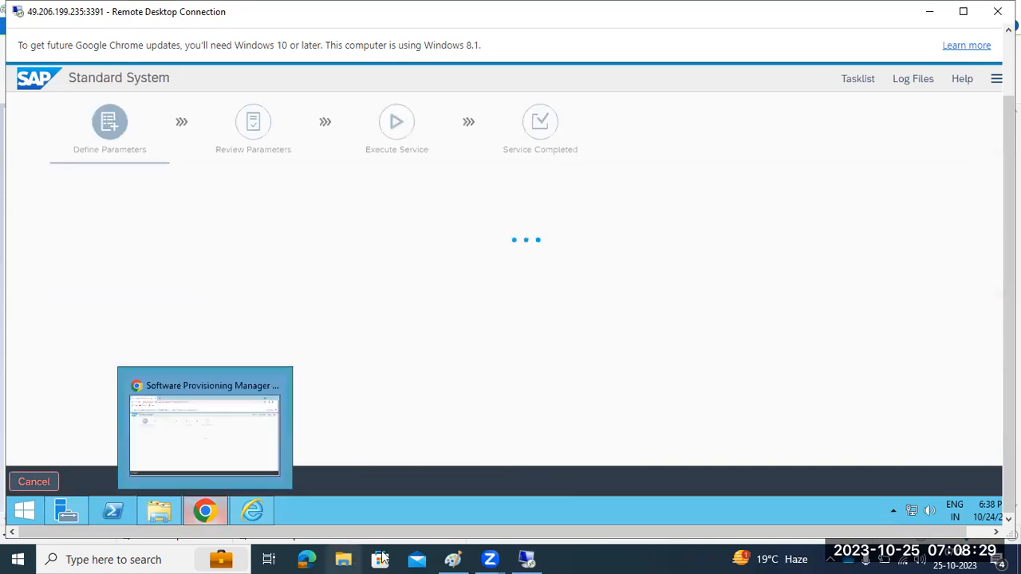
left_click(453, 558)
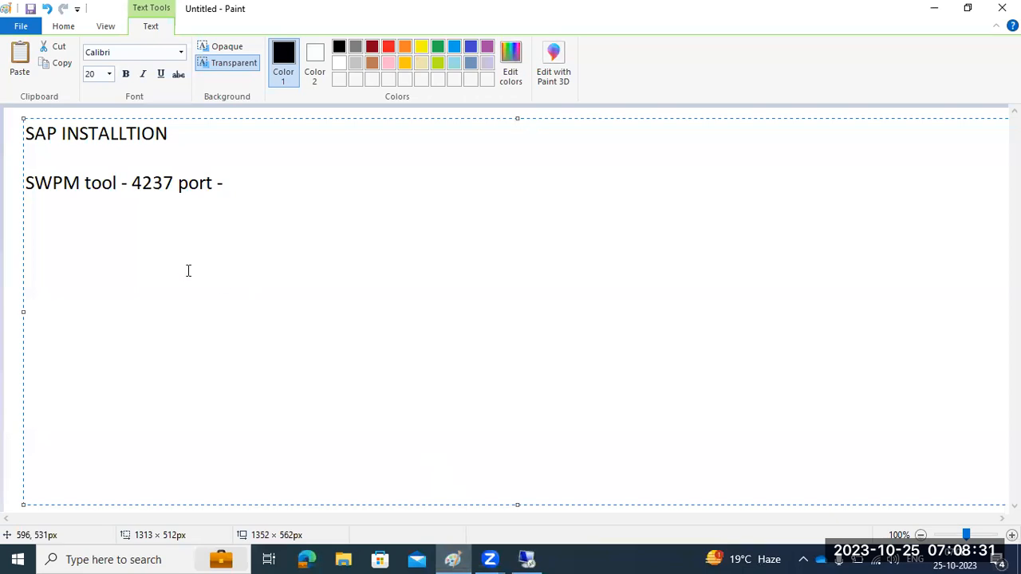
Draw a large rectangle with an upper and a lower inner box on the notes
left_click(16, 224)
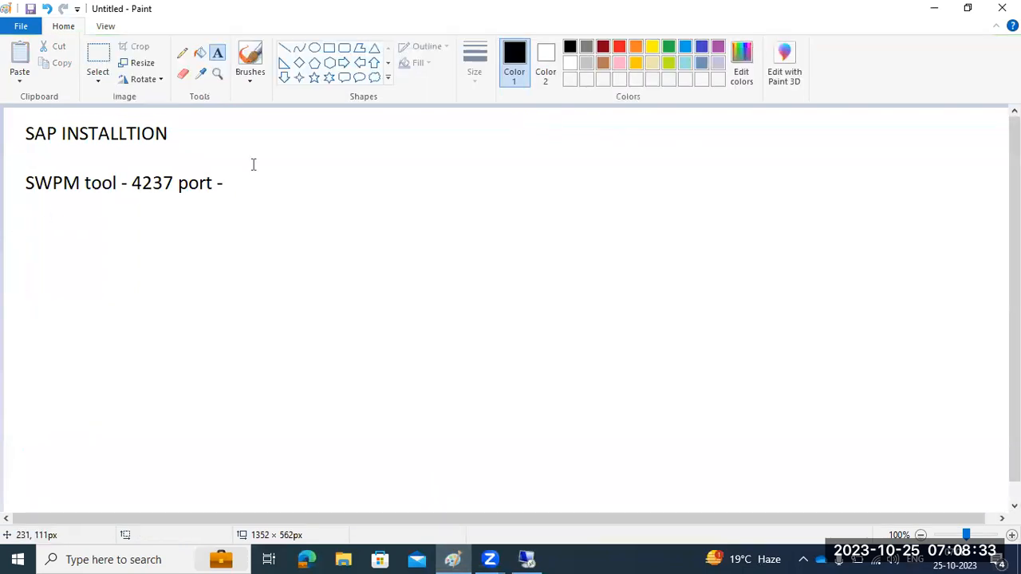
left_click(329, 47)
left_click_drag(622, 142, 944, 457)
left_click(501, 433)
left_click_drag(693, 315, 841, 424)
left_click(702, 178)
left_click_drag(702, 178, 850, 257)
left_click(779, 284)
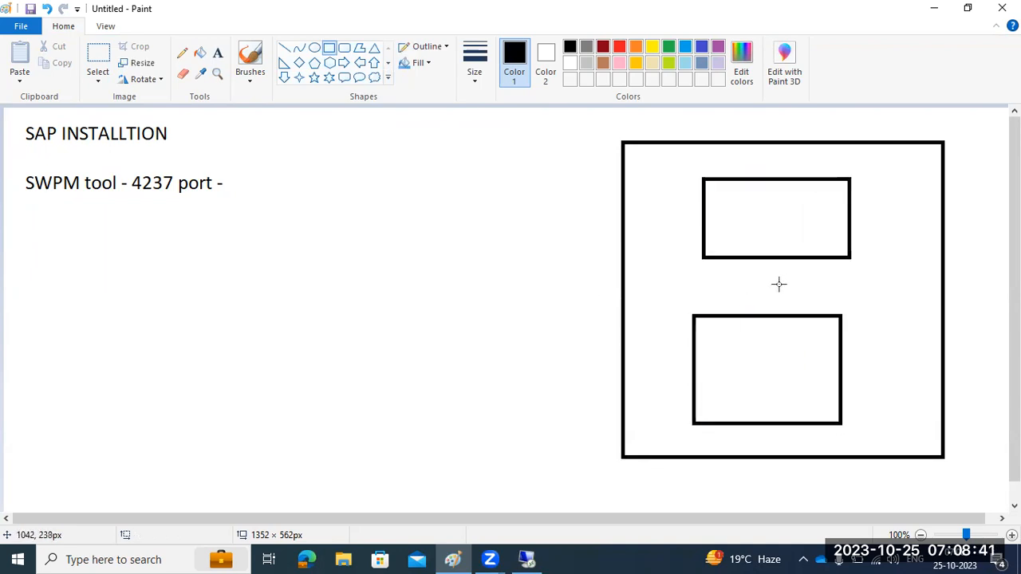
Link the inner boxes with a bar, add small bars inside each, and underline 4237
left_click_drag(770, 259, 775, 322)
left_click(772, 367)
left_click_drag(753, 369, 786, 374)
left_click_drag(768, 217, 790, 222)
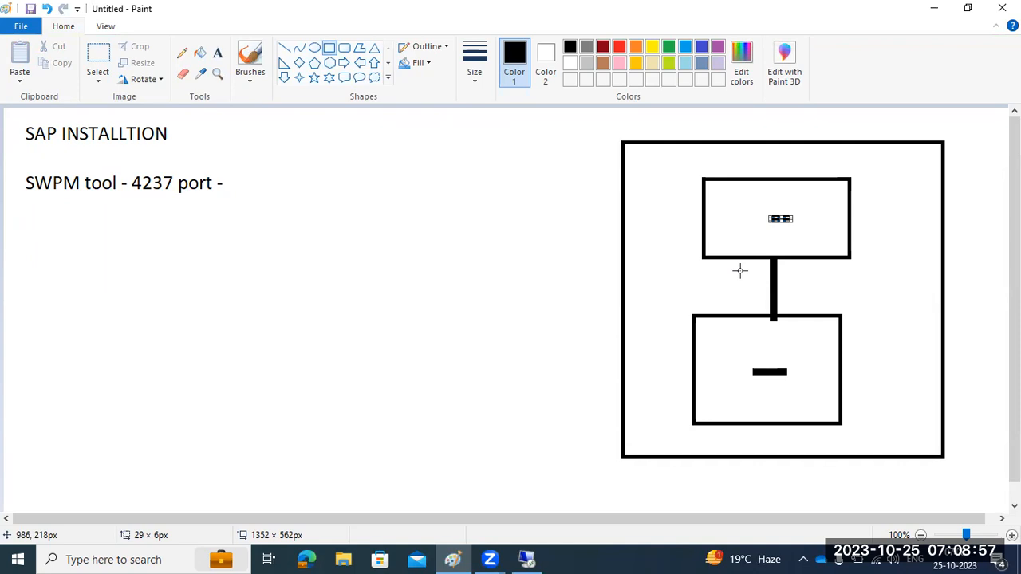
left_click_drag(130, 199, 167, 201)
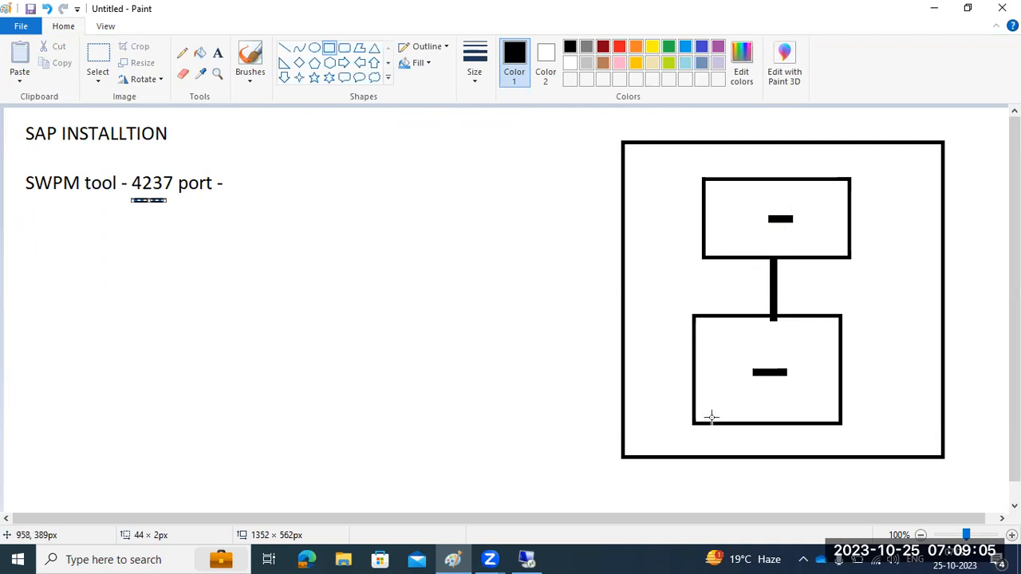
left_click(520, 559)
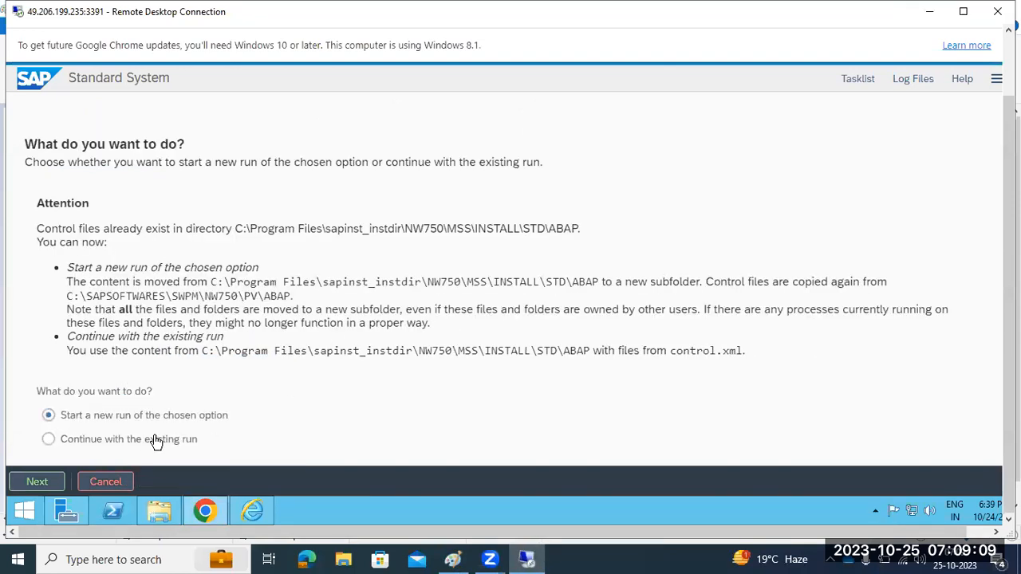
Keep 'Start a new run of the chosen option' selected and continue to the next step
left_click_drag(95, 416, 201, 425)
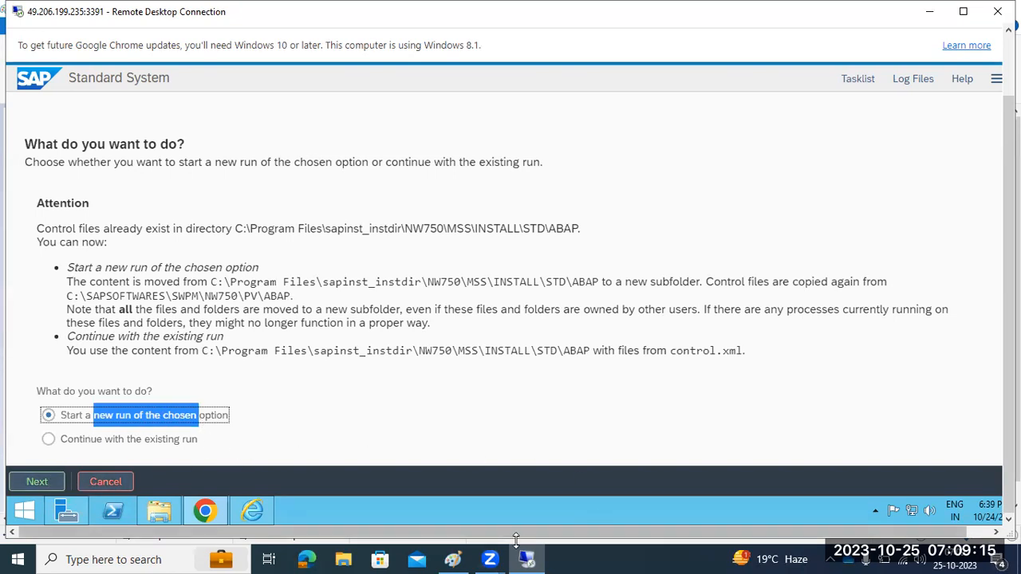
left_click(452, 559)
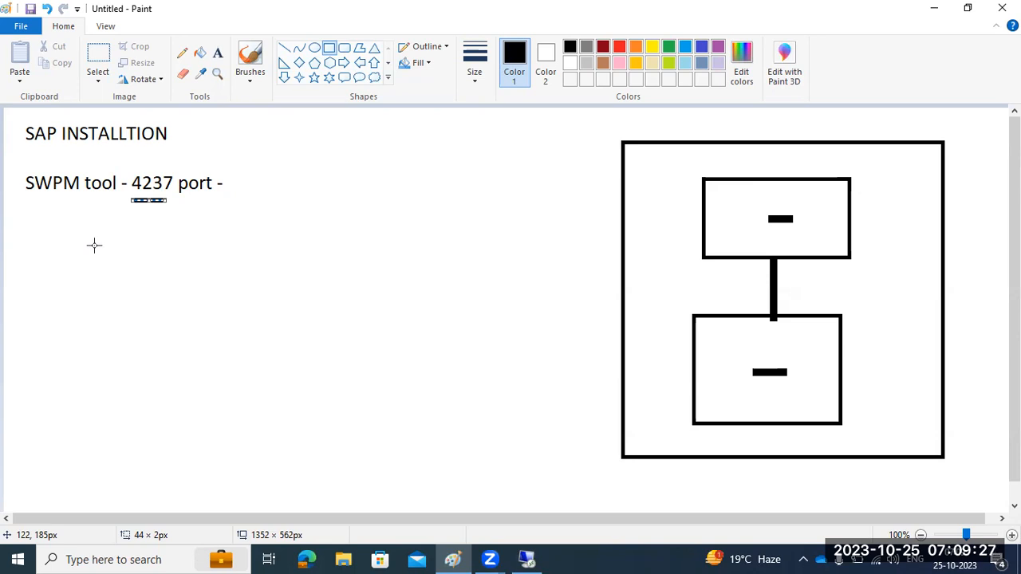
left_click(526, 559)
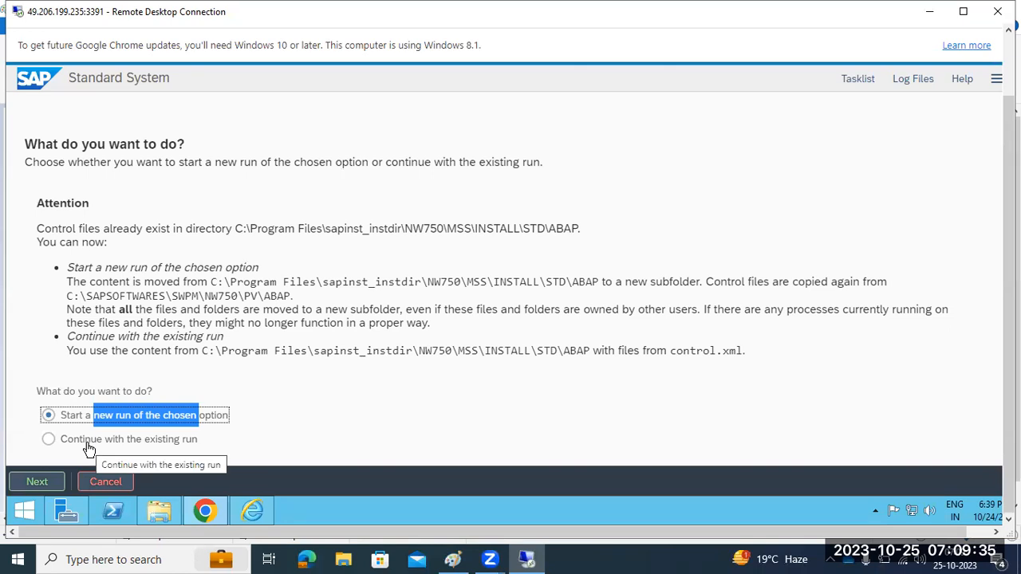
left_click(72, 420)
left_click(36, 482)
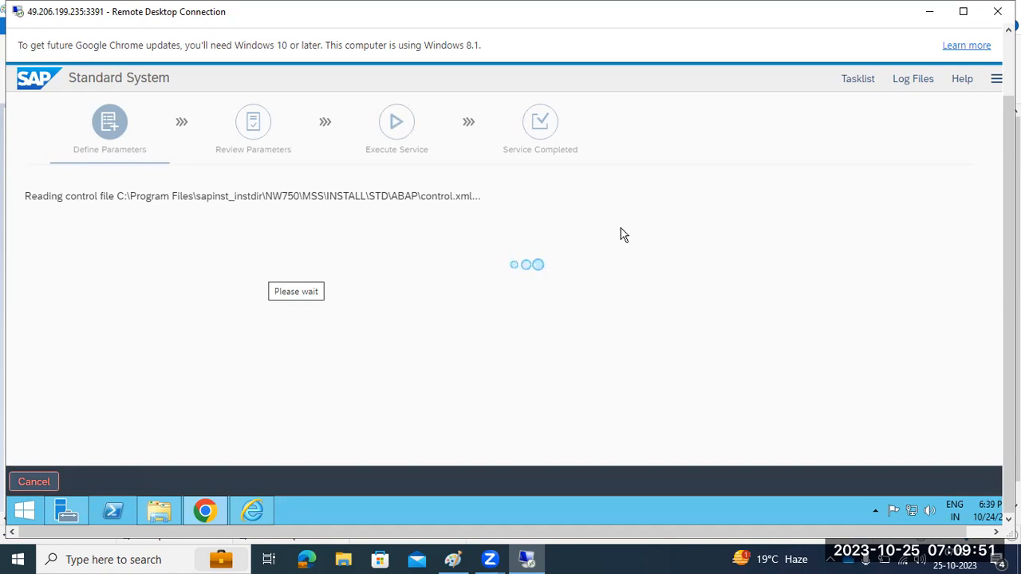
left_click_drag(1009, 359, 1009, 296)
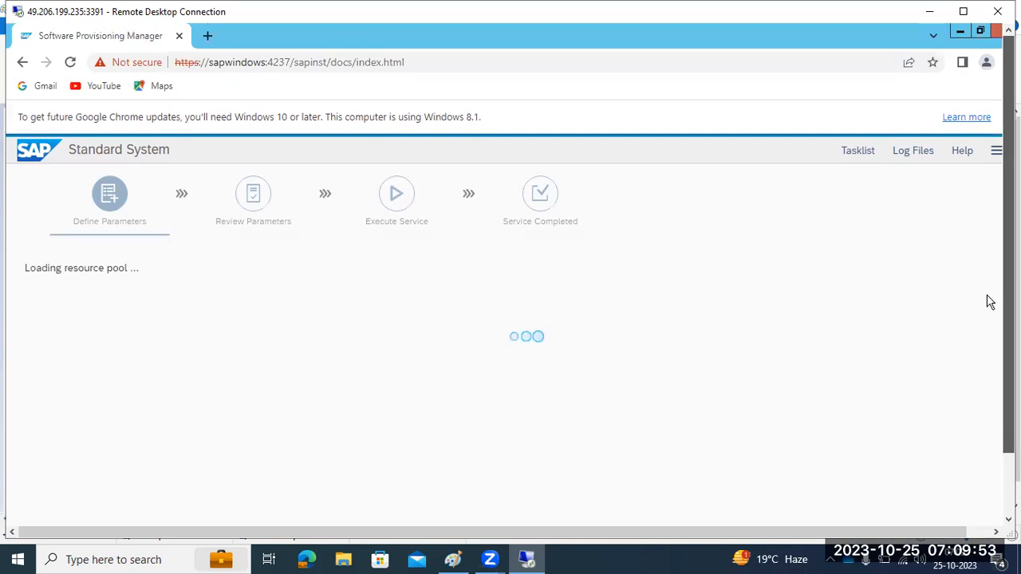
left_click_drag(209, 63, 287, 68)
double_click(272, 64)
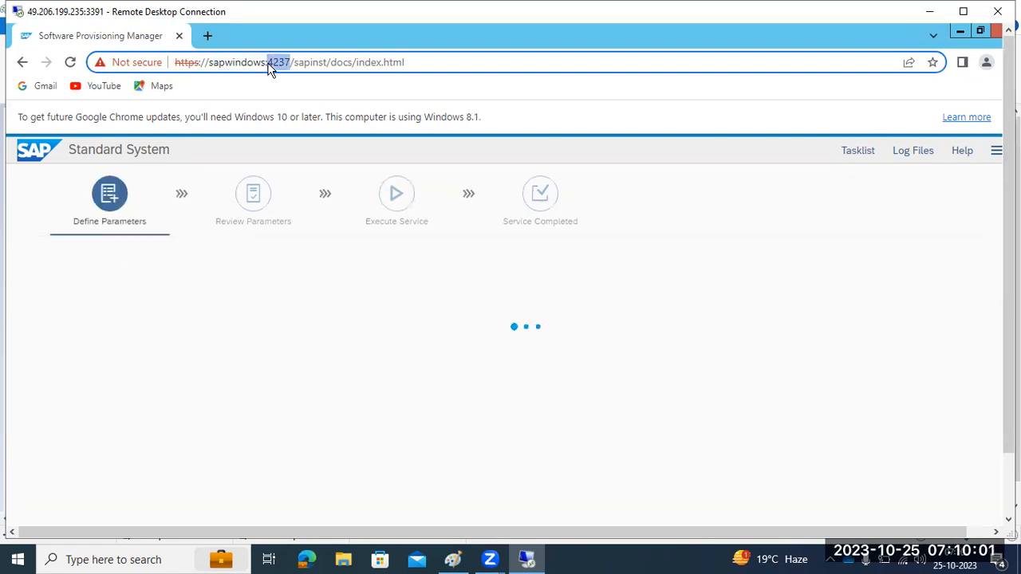
left_click_drag(268, 63, 385, 72)
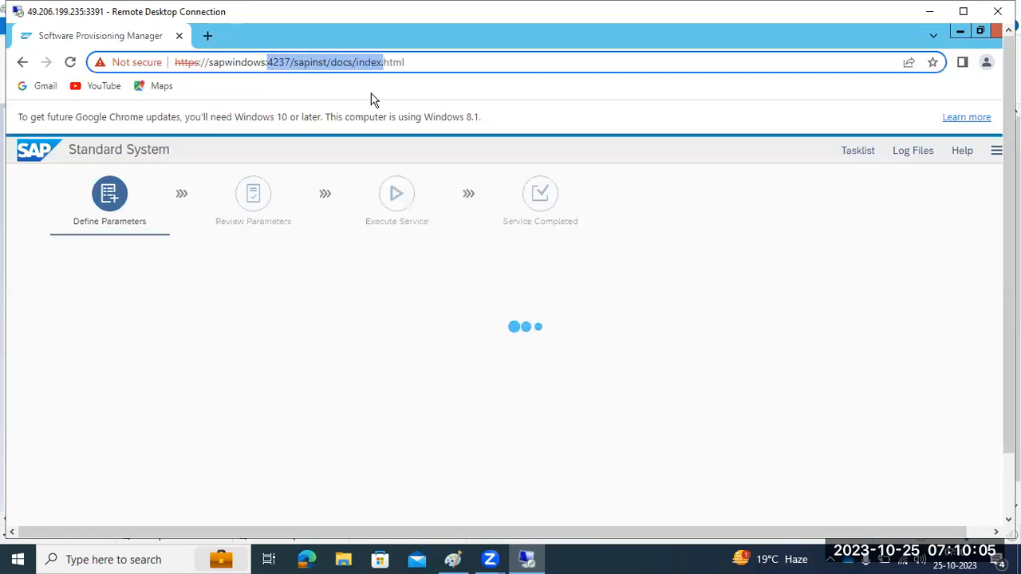
left_click_drag(209, 64, 266, 63)
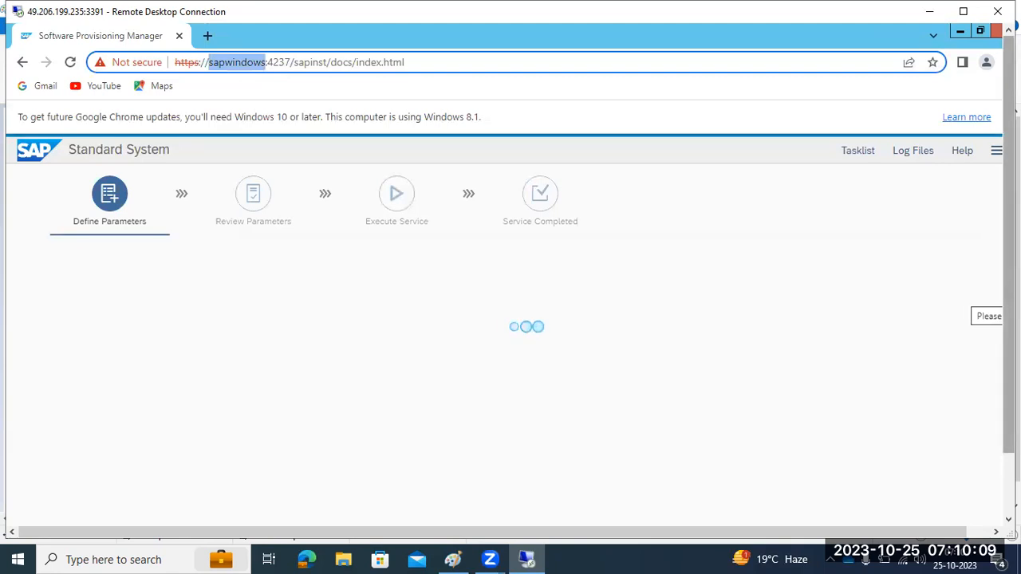
Check in This PC's System properties that the computer name is sapwindows, then close it
left_click(159, 512)
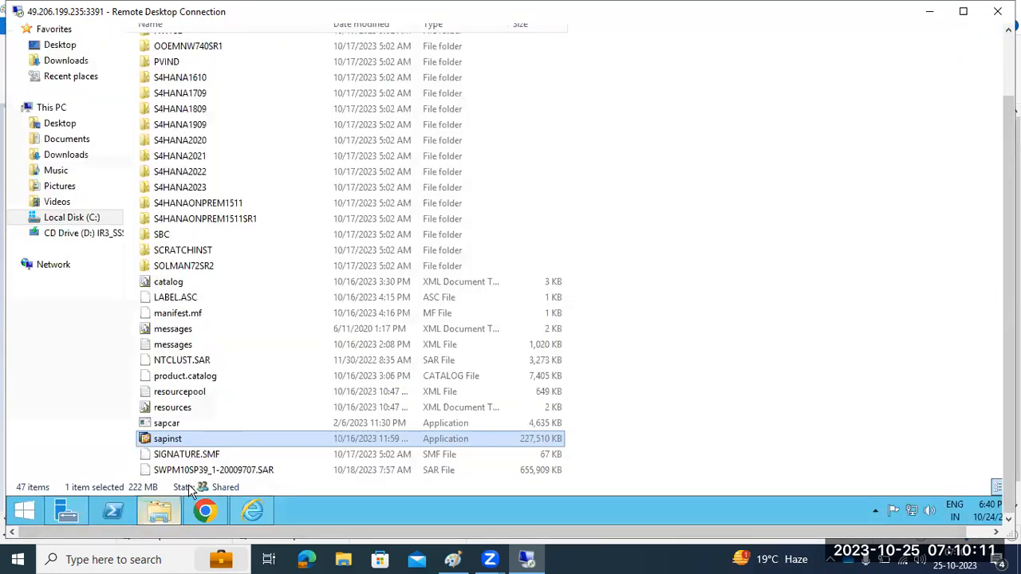
right_click(48, 115)
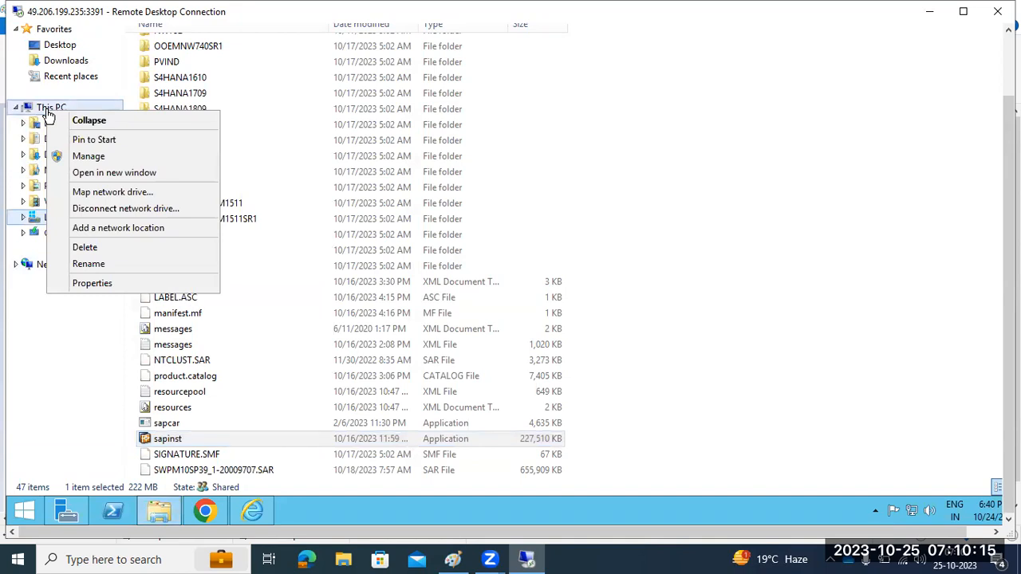
left_click(89, 287)
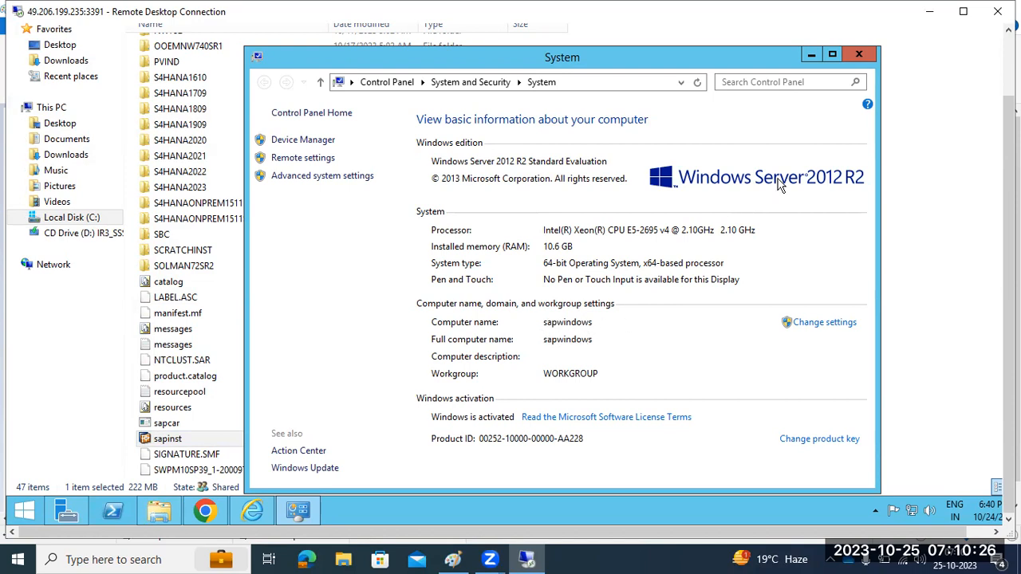
left_click(858, 54)
Select Custom parameter mode and review its explanation on the Parameter Settings page
left_click(206, 507)
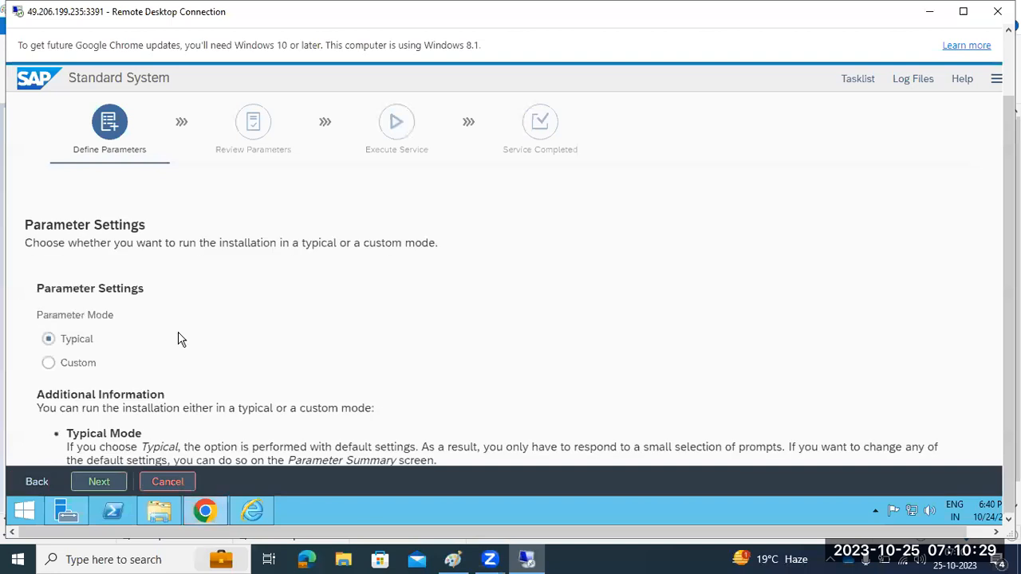
left_click(51, 361)
scroll(62, 356, "down", 1)
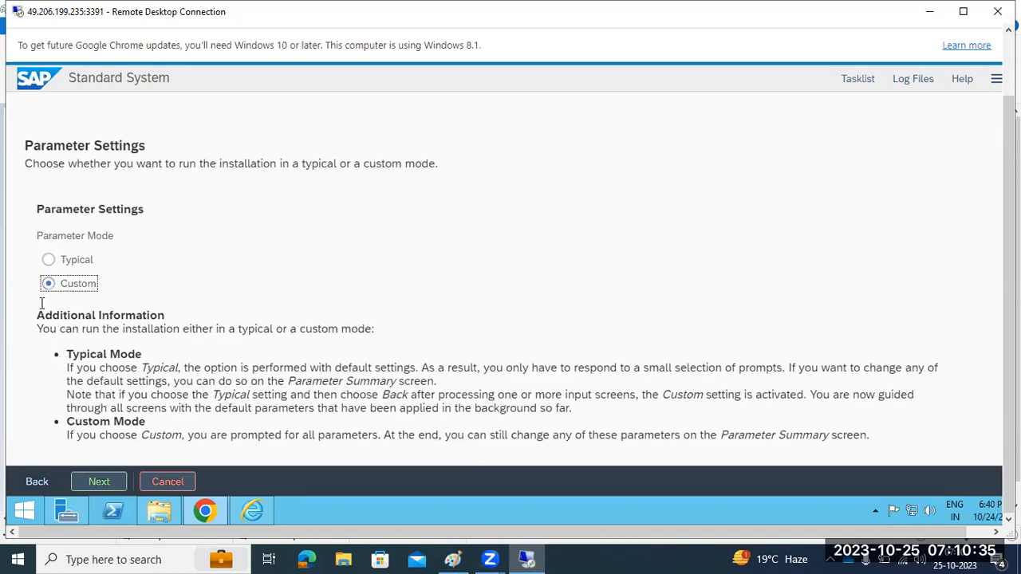
left_click_drag(146, 437, 445, 435)
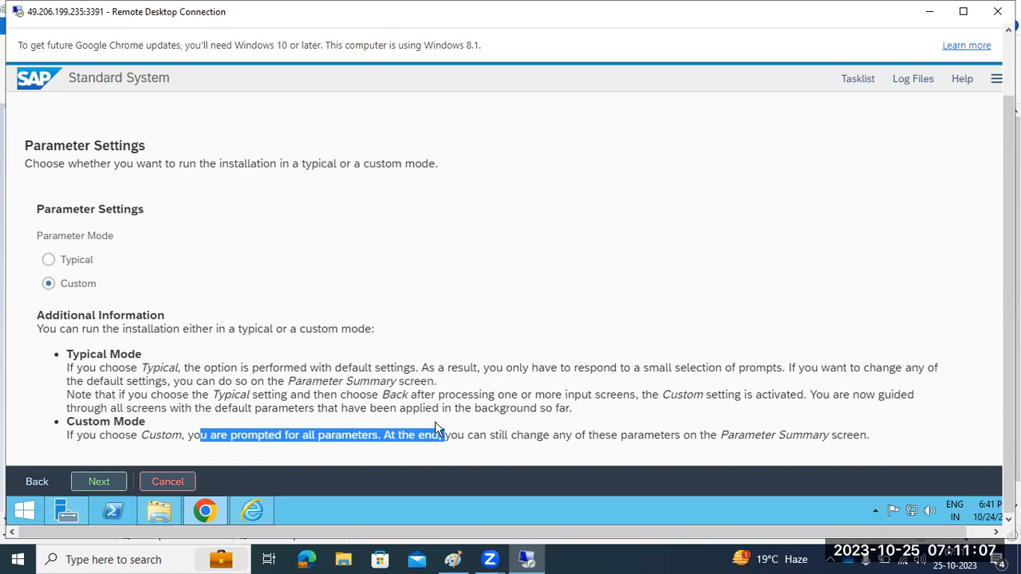
Compare the Typical and Custom descriptions, then confirm Typical parameter mode and continue
left_click(76, 263)
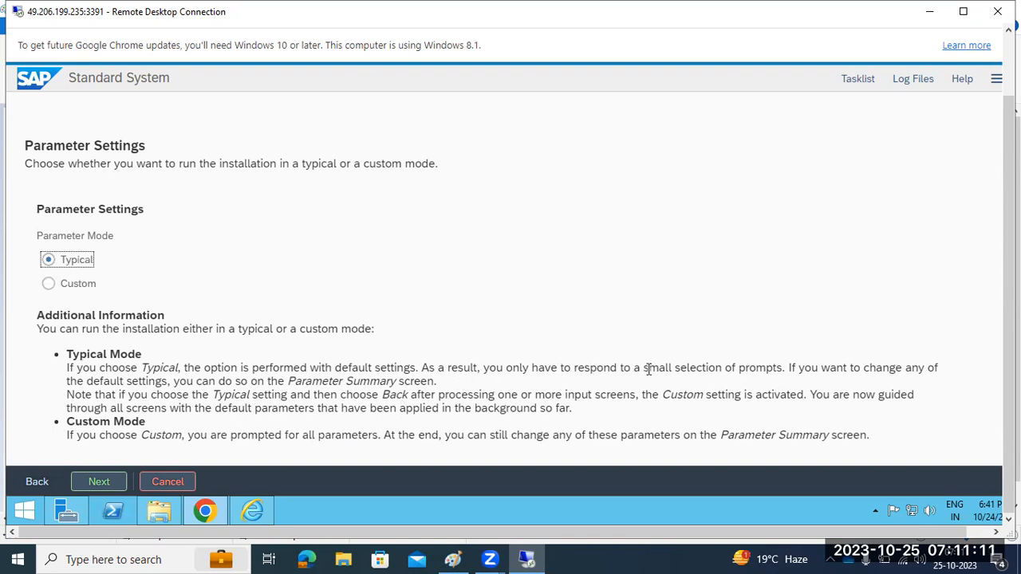
left_click_drag(688, 370, 786, 372)
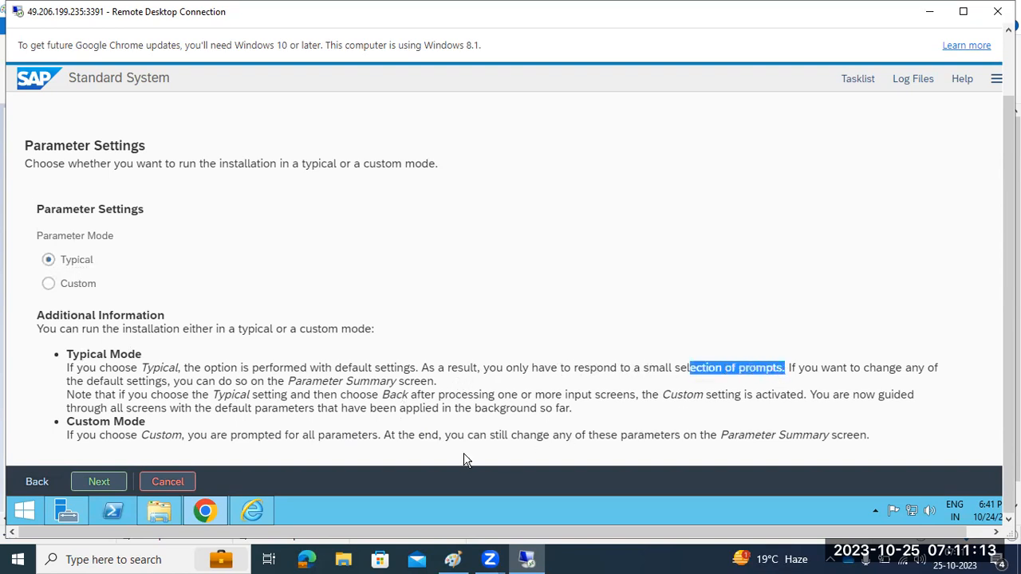
left_click_drag(204, 435, 880, 453)
left_click_drag(80, 356, 142, 356)
left_click_drag(137, 421, 141, 421)
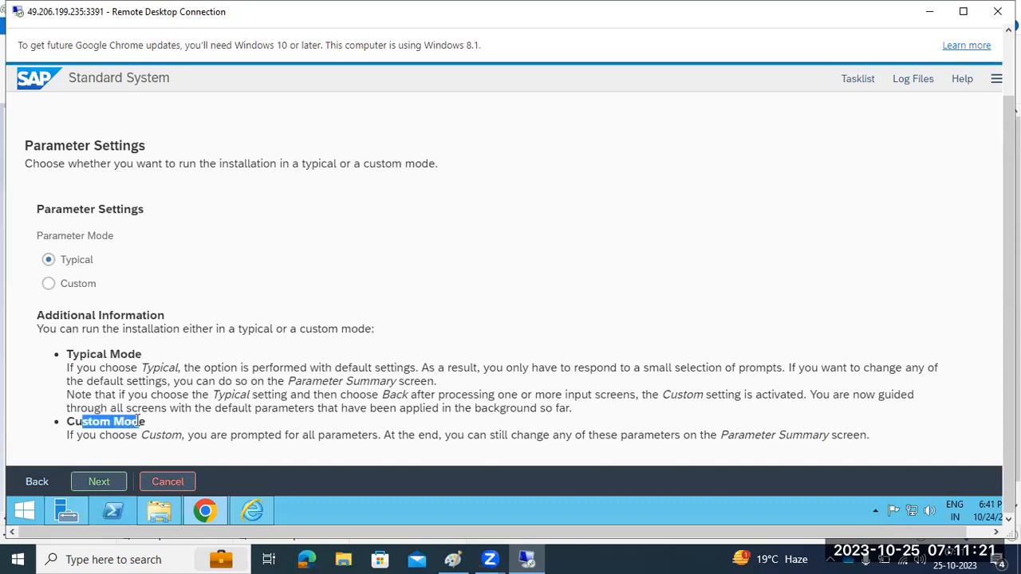
left_click(67, 266)
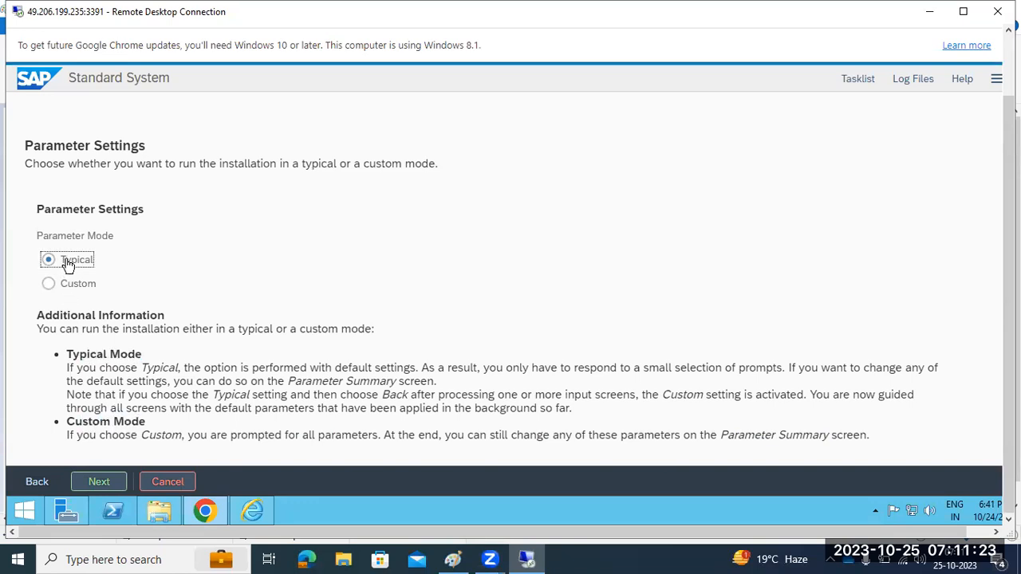
left_click(99, 482)
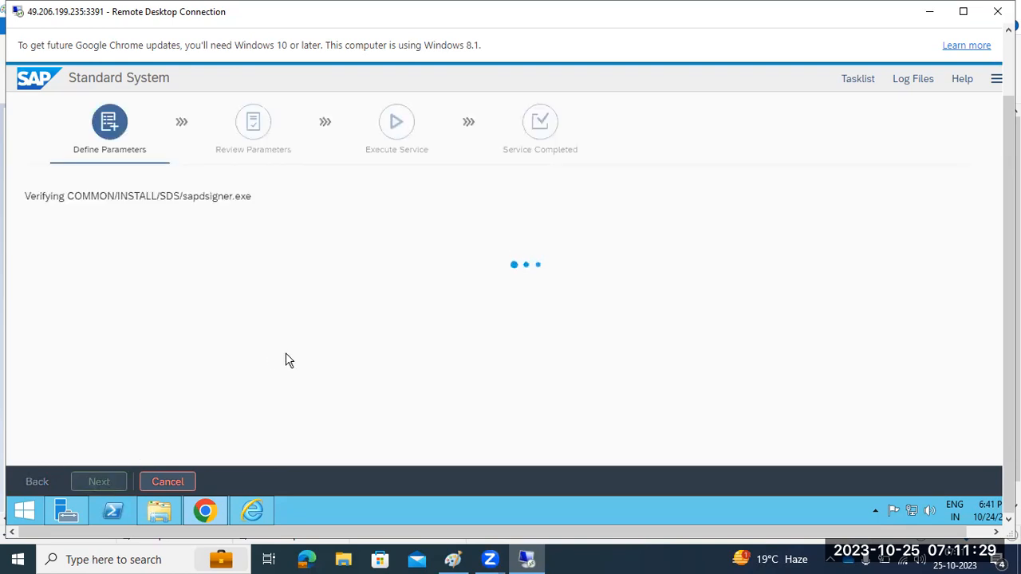
Wait for package verification to reach General SAP System Parameters, then show the Tasklist panel
left_click_drag(78, 152, 155, 159)
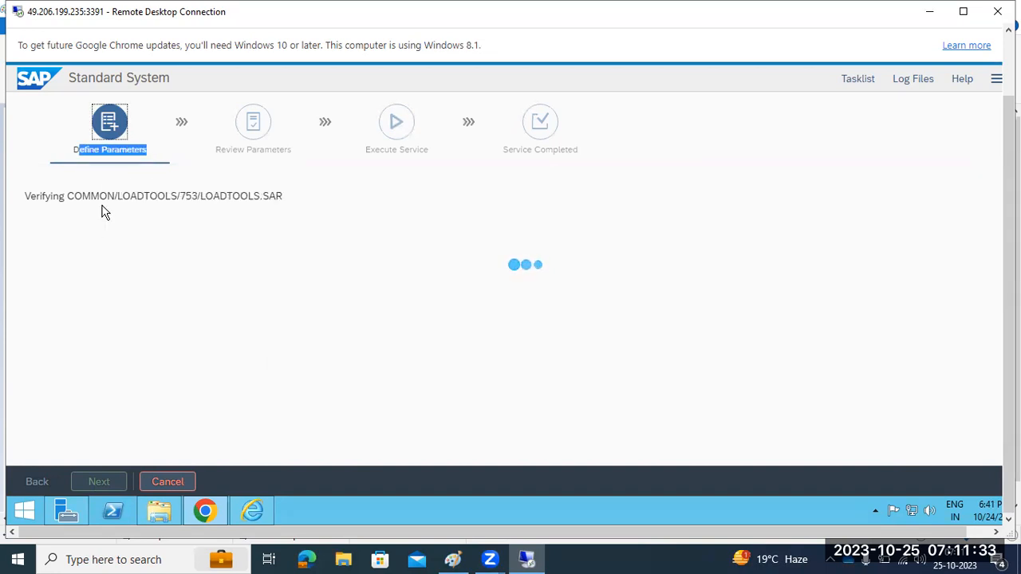
left_click(80, 152)
left_click_drag(122, 153, 141, 152)
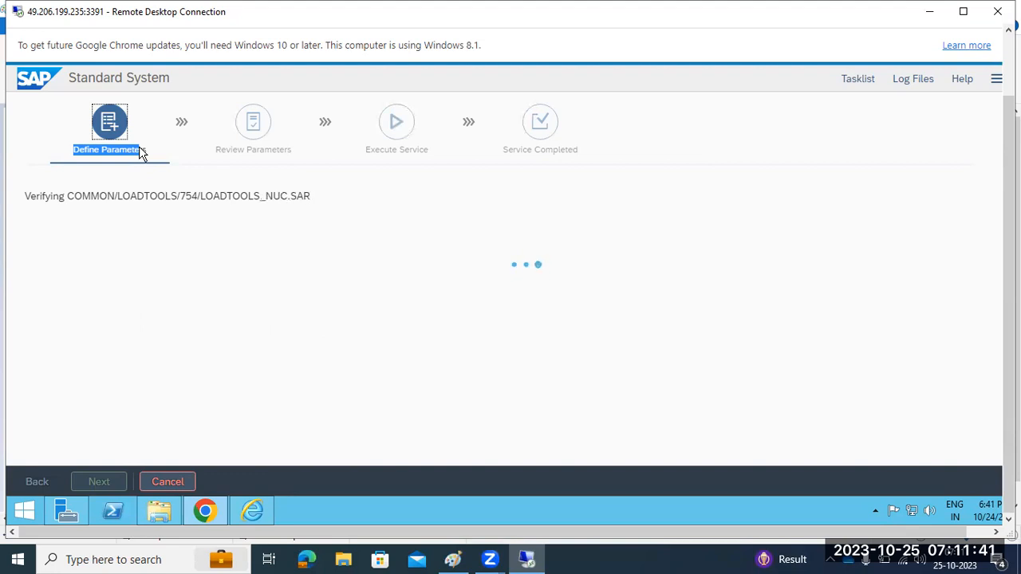
left_click_drag(140, 152, 149, 155)
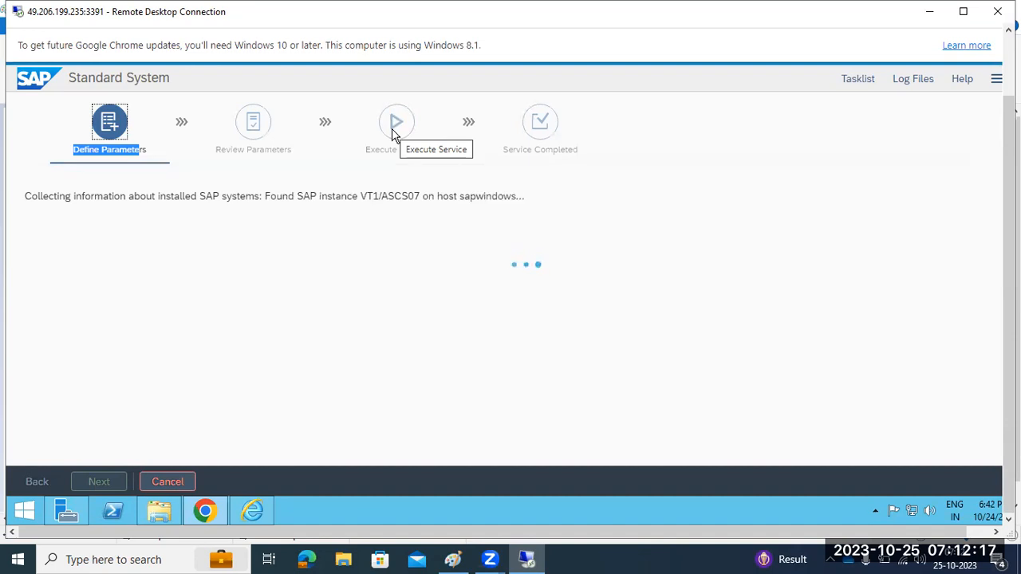
left_click(855, 82)
left_click_drag(852, 206, 895, 209)
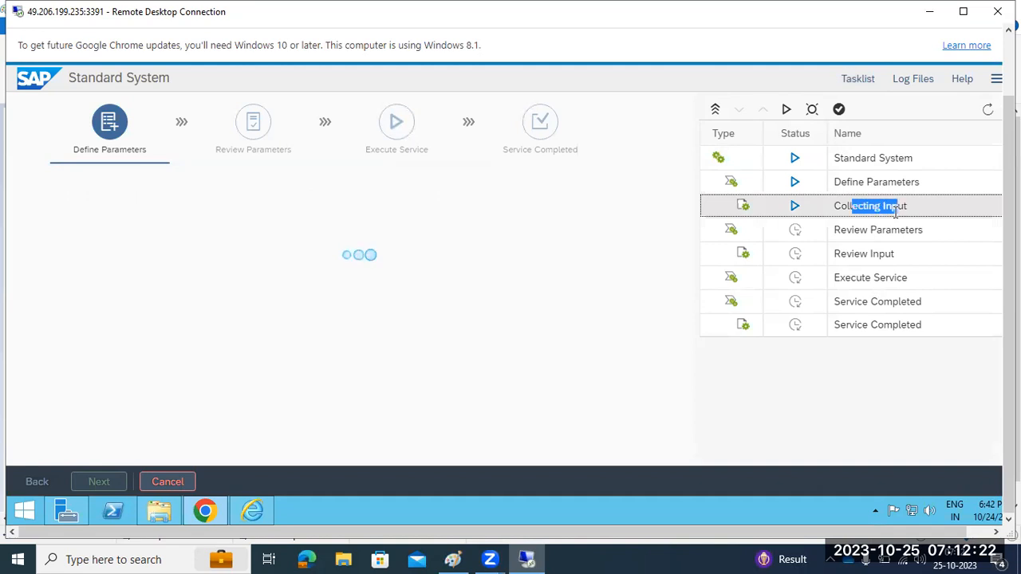
With the log files shown, set the SAP System ID to N75 and proceed
left_click(912, 78)
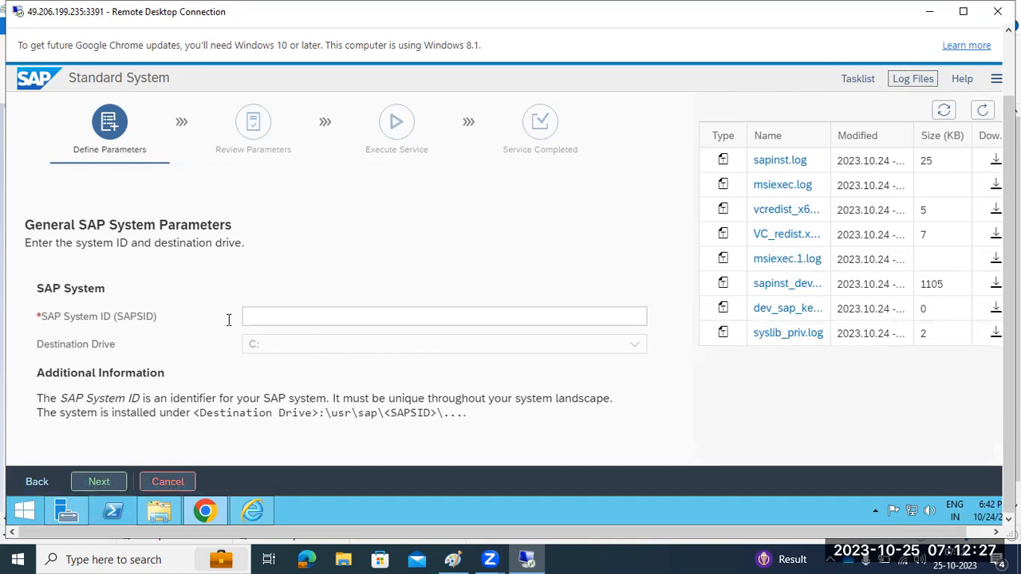
left_click(47, 317)
left_click_drag(47, 318, 157, 325)
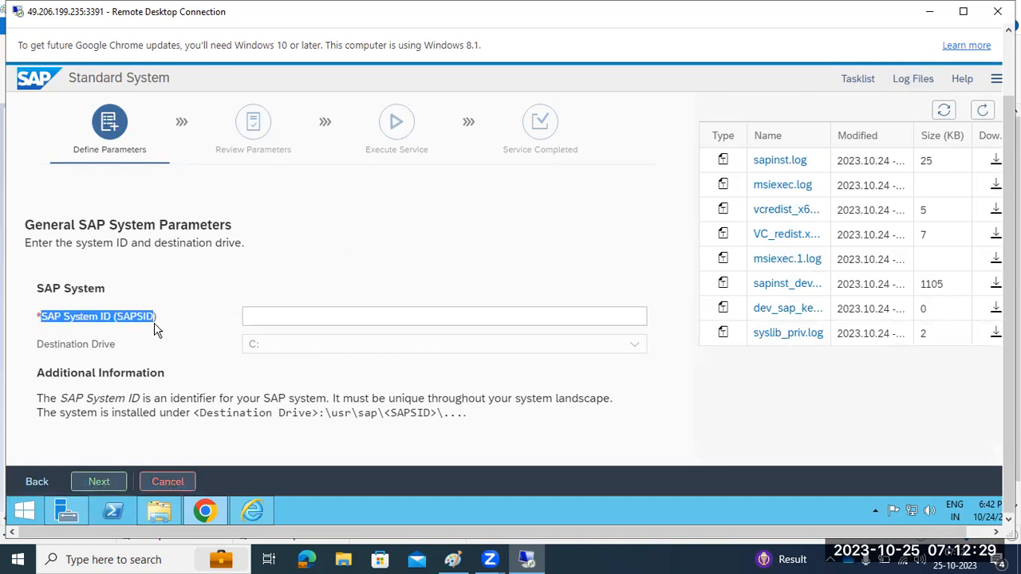
left_click(268, 322)
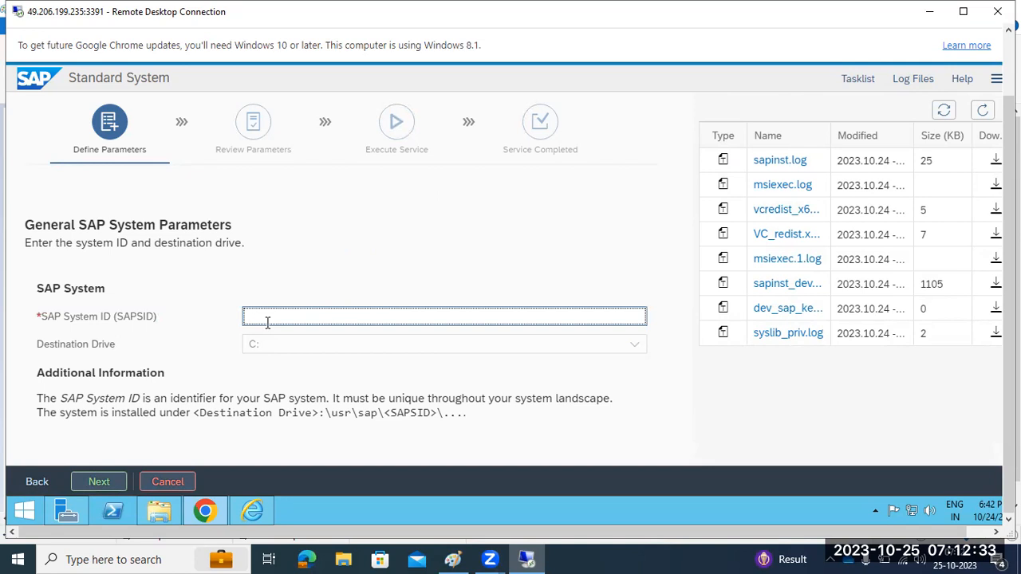
type("NW")
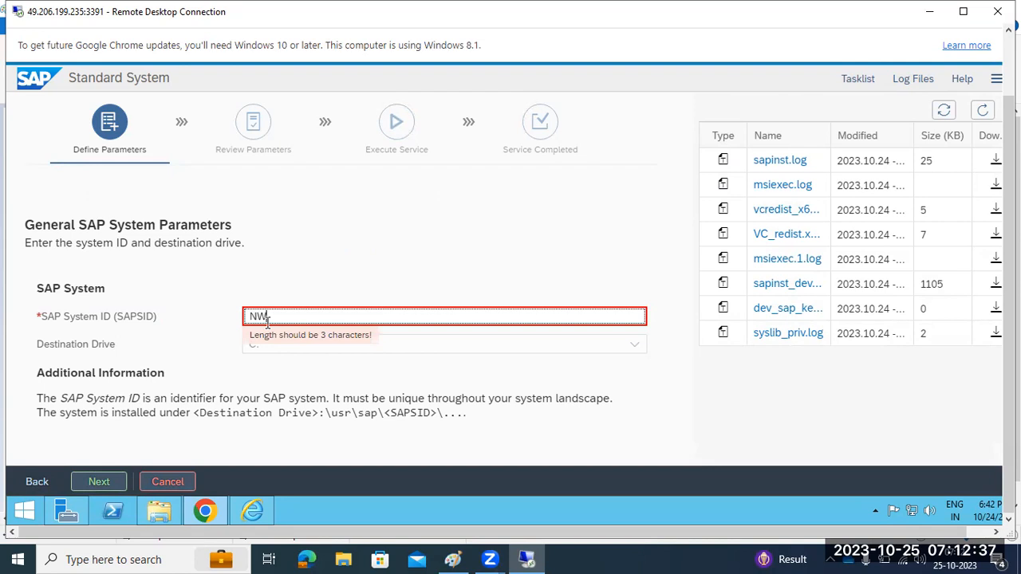
type("5")
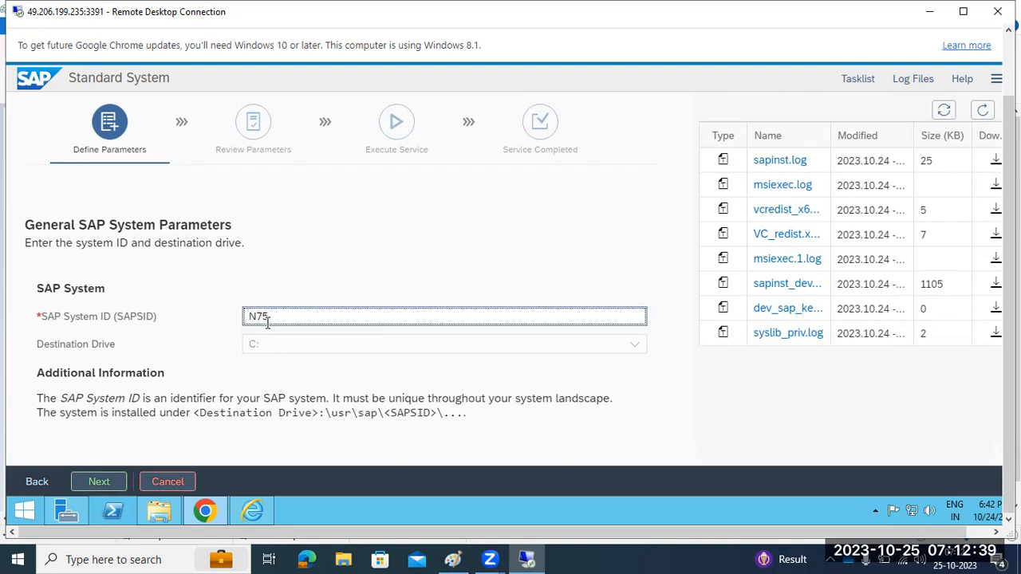
left_click_drag(257, 319, 249, 317)
left_click(99, 483)
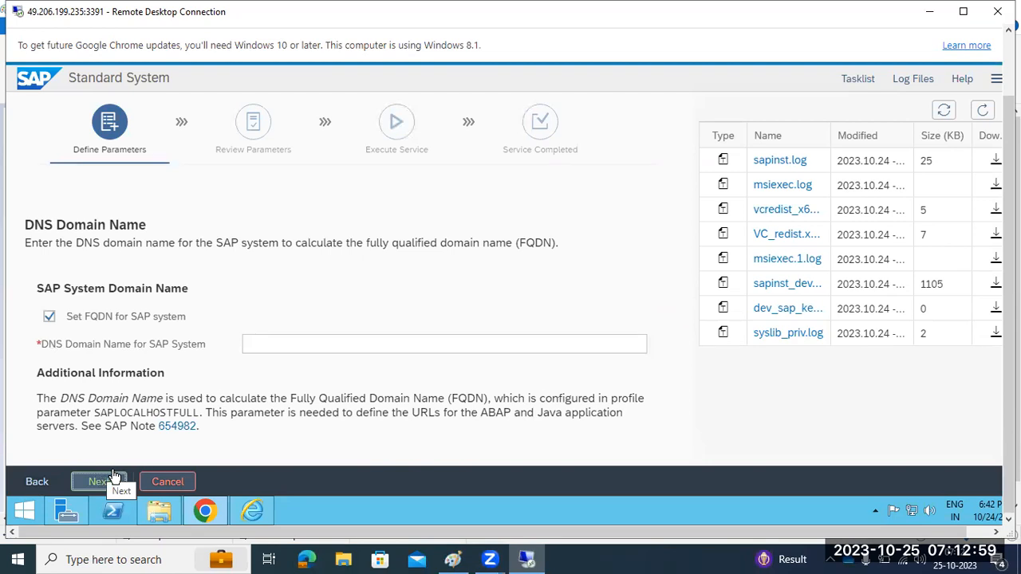
Leave the DNS domain name empty with FQDN unset for the SAP system, and continue
left_click_drag(43, 228, 159, 227)
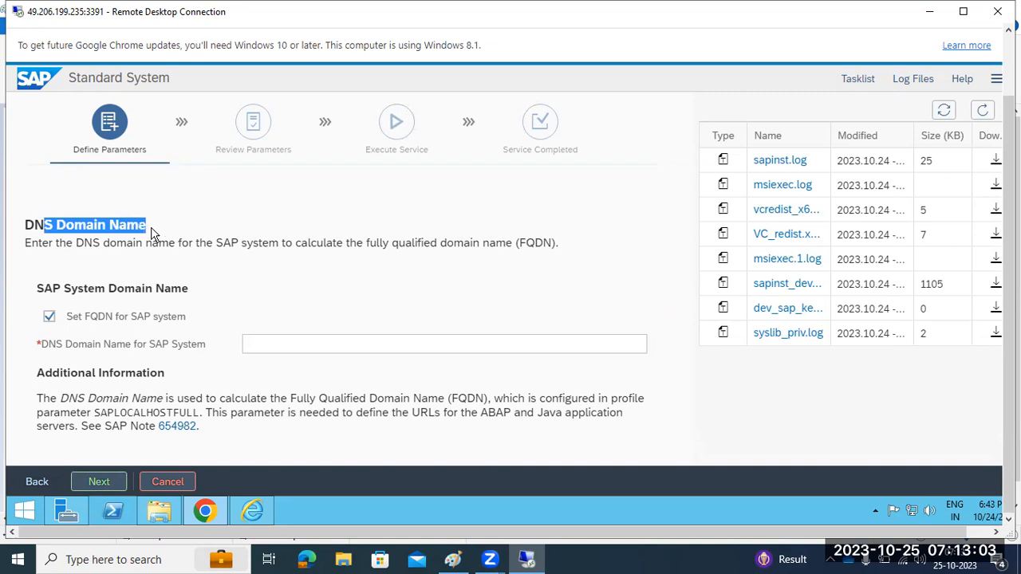
left_click(49, 319)
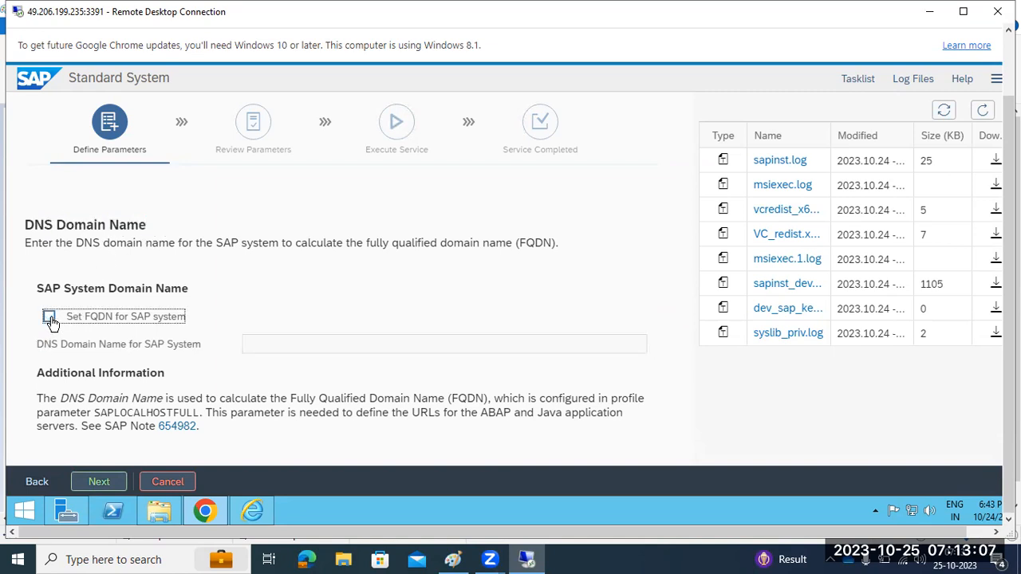
left_click(50, 318)
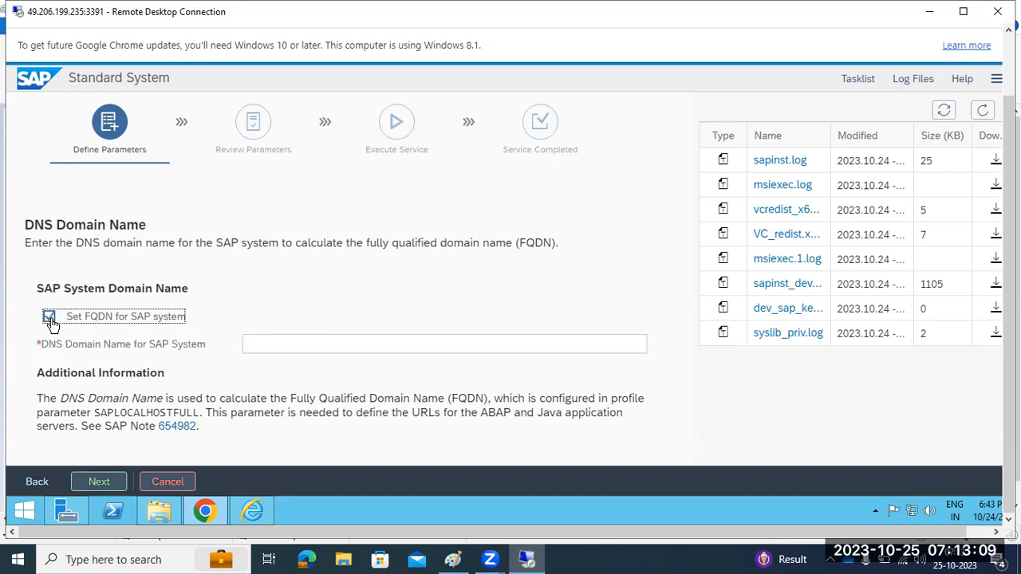
left_click(256, 346)
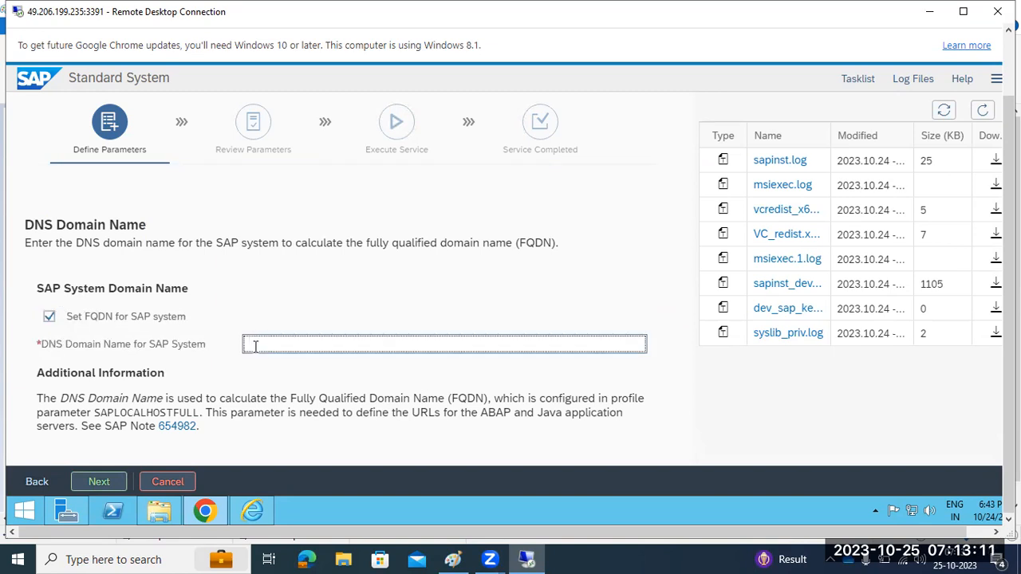
type(".")
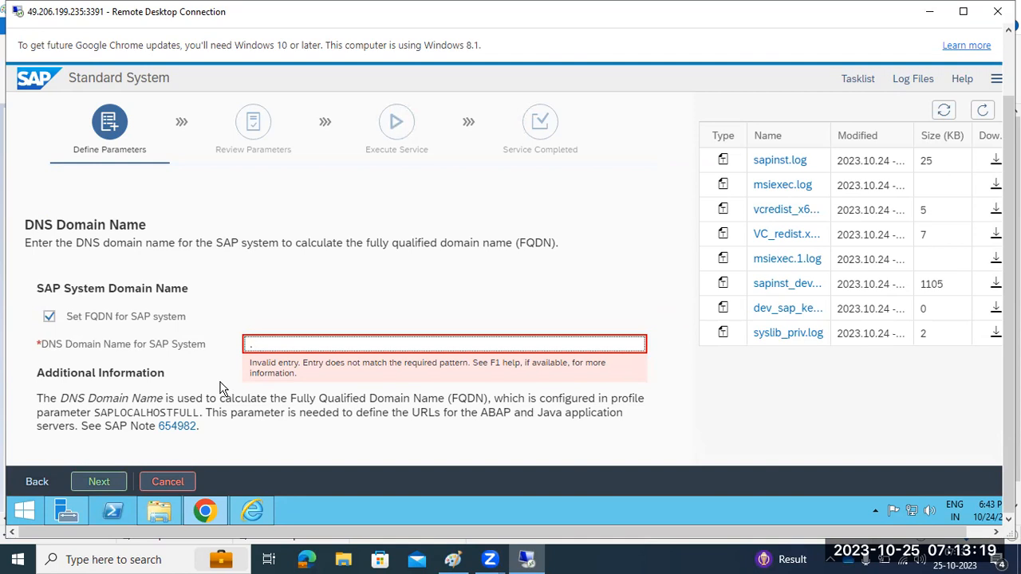
key("BackSpace")
left_click(129, 318)
left_click(129, 319)
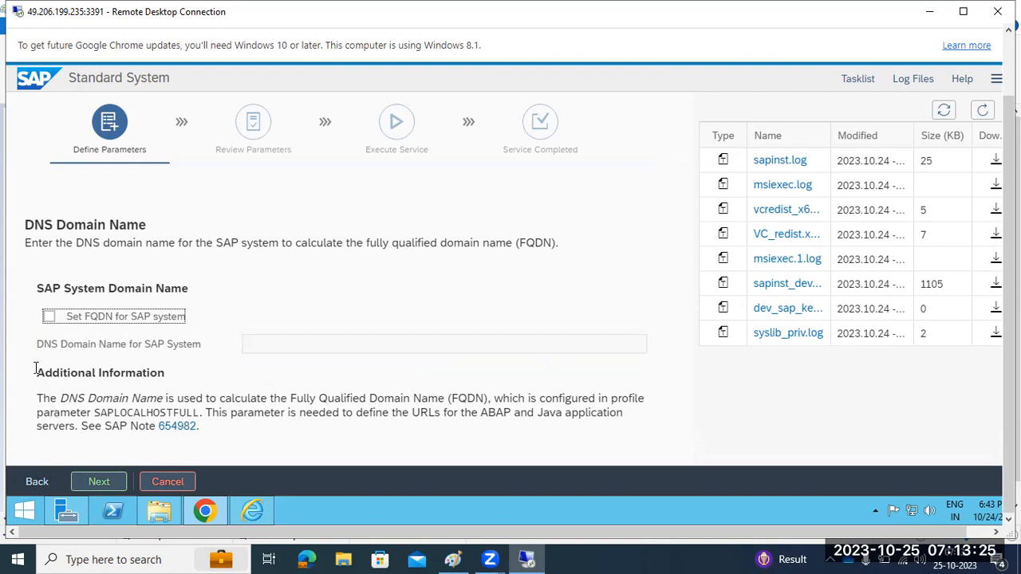
left_click(99, 481)
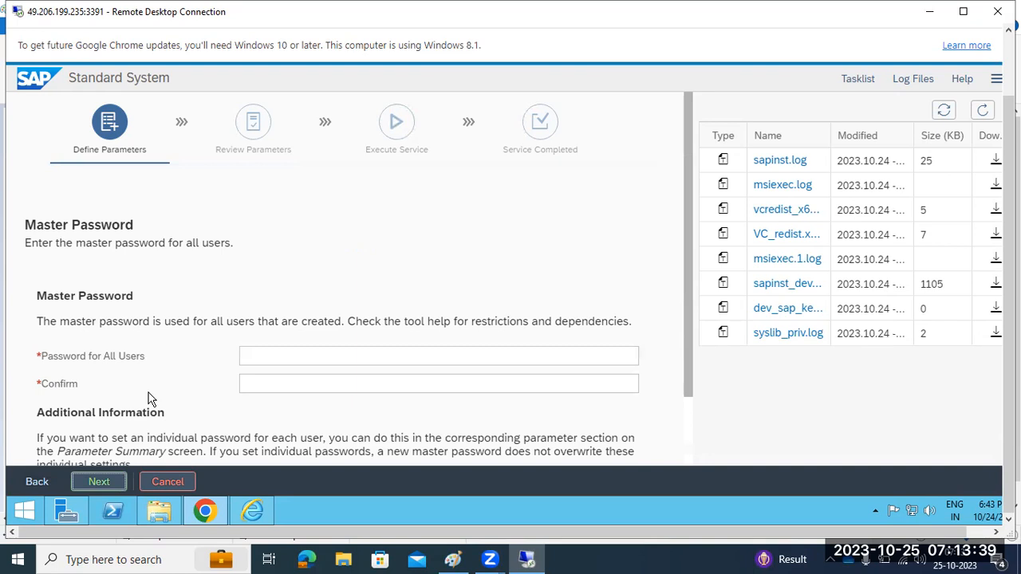
Enter and confirm the master password for all users, then refresh the log files list
left_click_drag(71, 356, 155, 353)
left_click(257, 354)
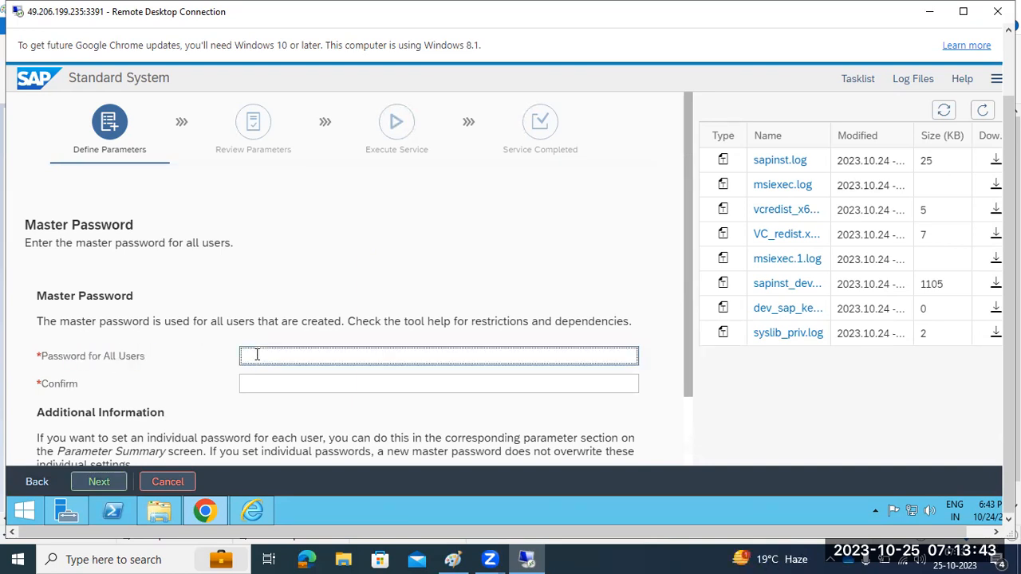
type("aaaaaaaaa")
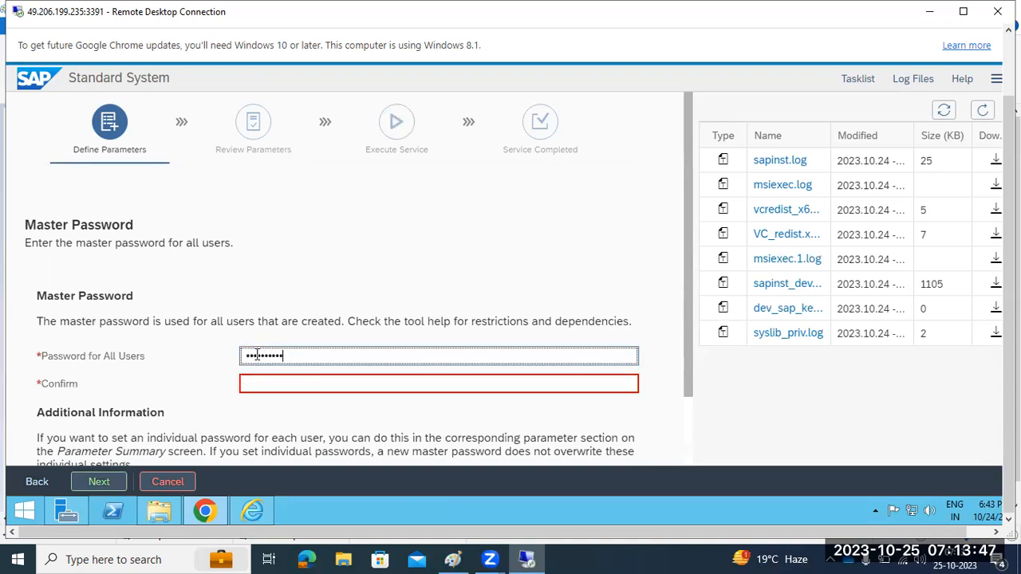
key("Tab")
type("aaaaaaa")
key("Return")
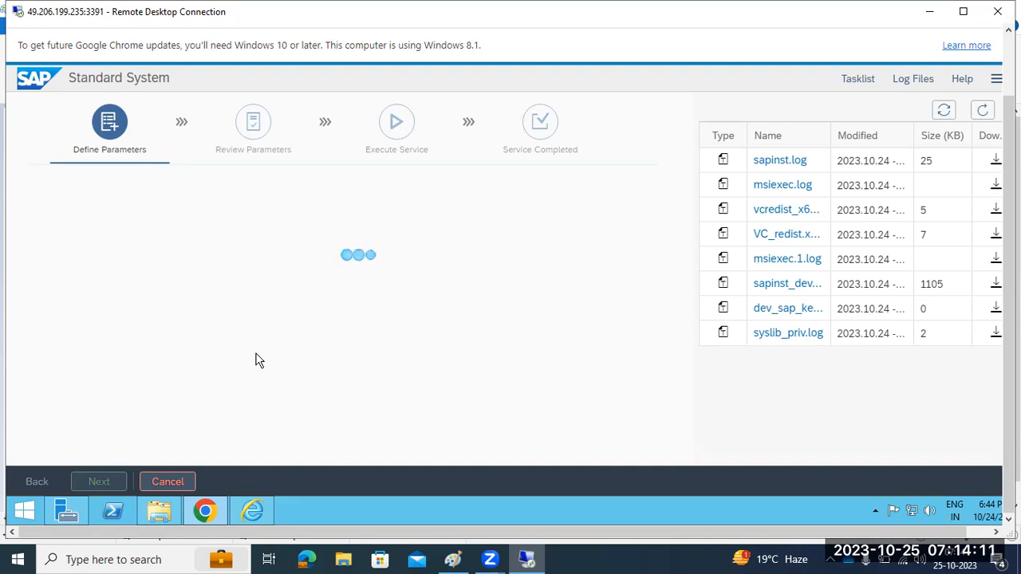
left_click(907, 83)
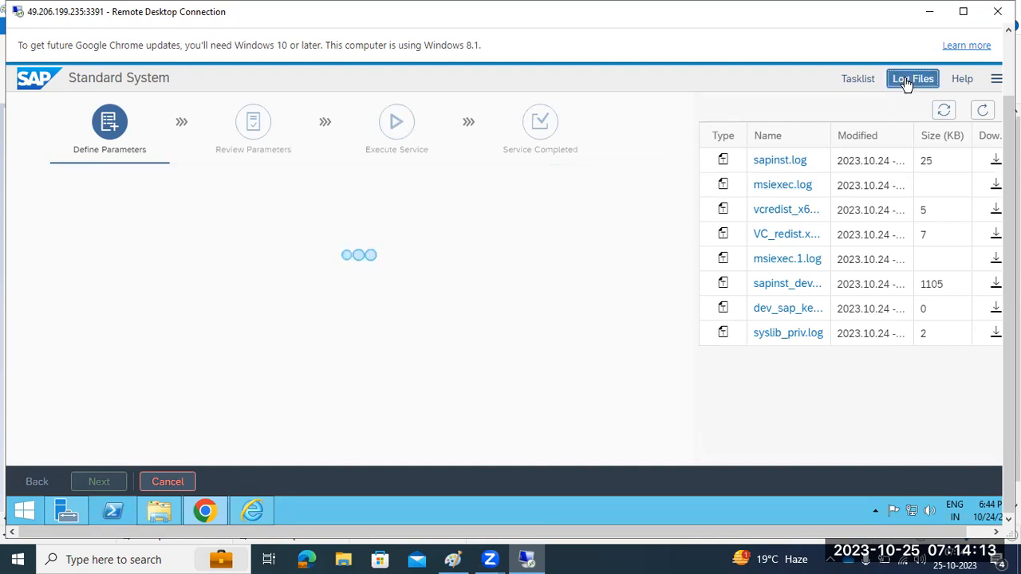
left_click(906, 83)
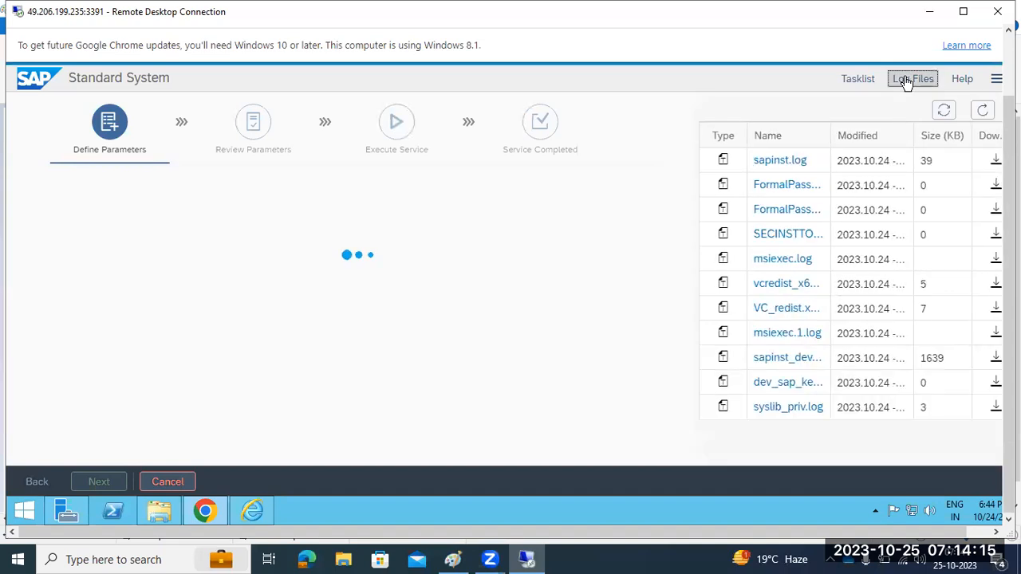
In the Paint setup notes, box the number 4237 and the spot after 'port'
left_click(447, 555)
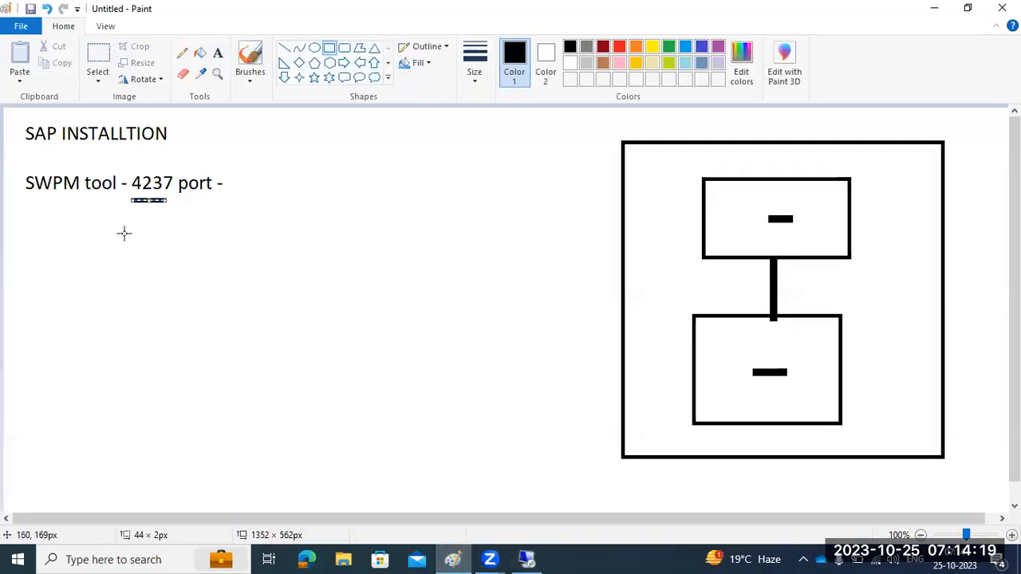
left_click_drag(215, 187, 248, 172)
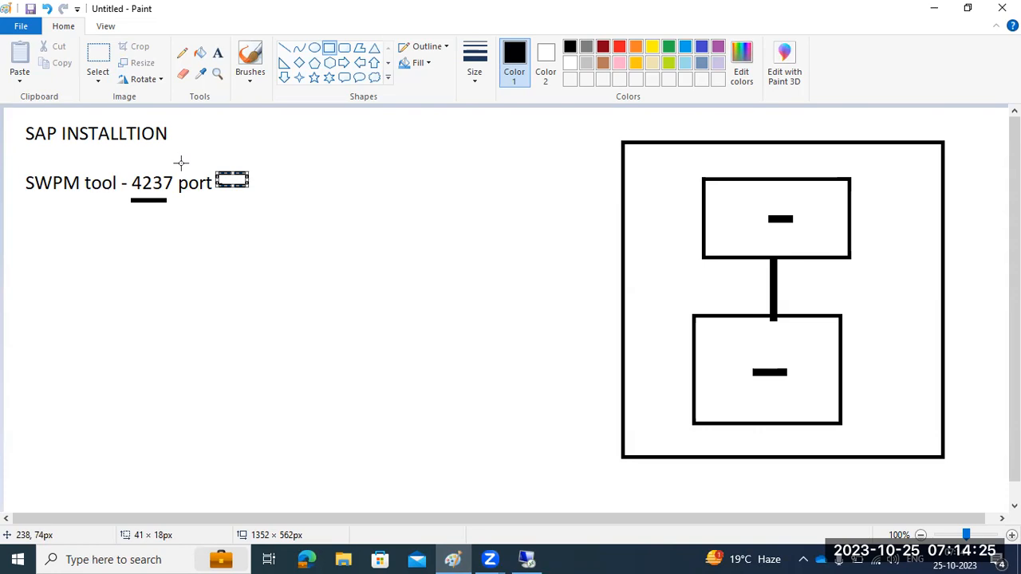
left_click_drag(123, 172, 182, 206)
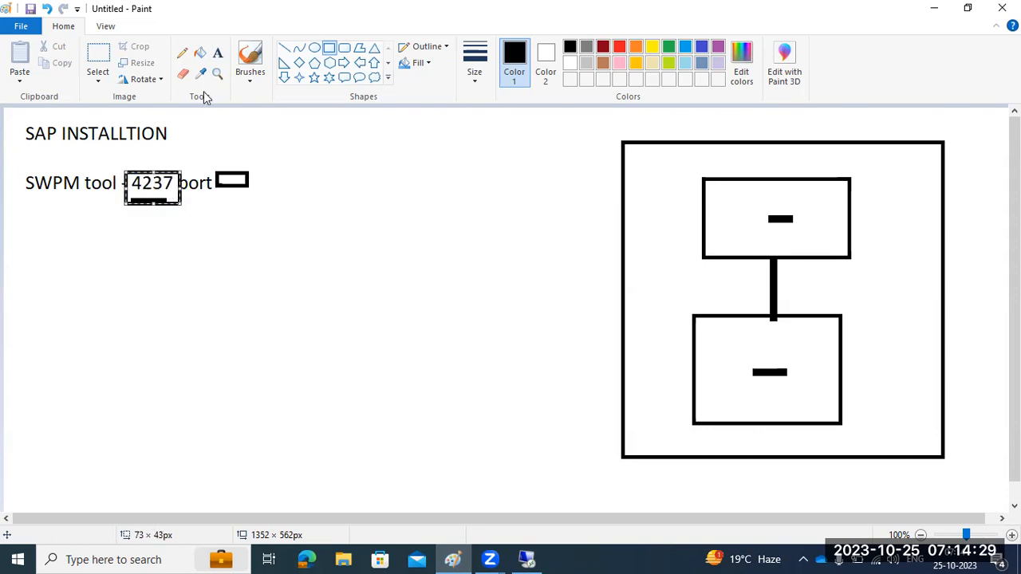
Add the note line 'Log files : sapinst.log and sapinst_dev.log' below the SWPM tool line
left_click(217, 53)
left_click_drag(14, 223, 541, 273)
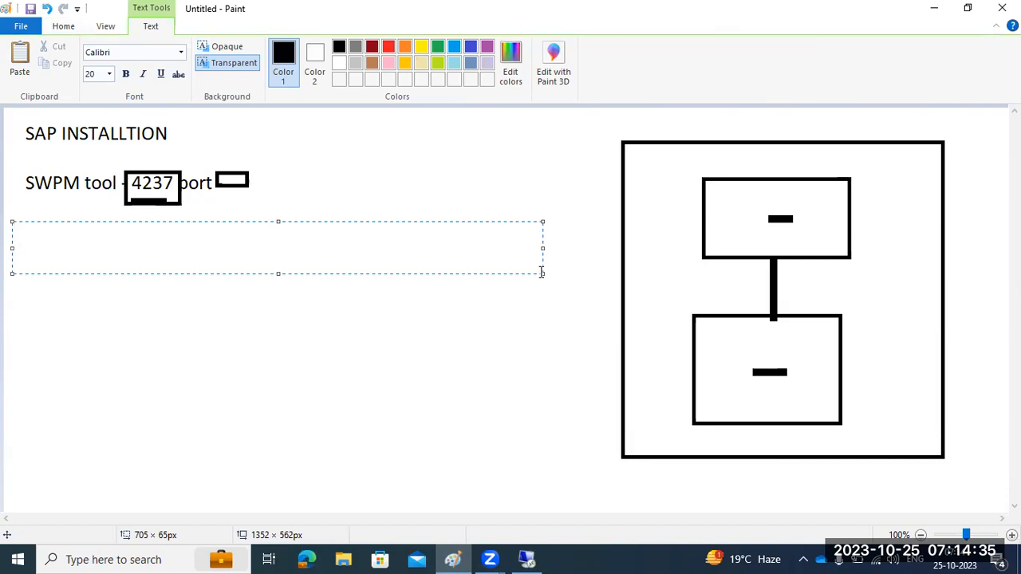
type("Log files : sapin")
type("st")
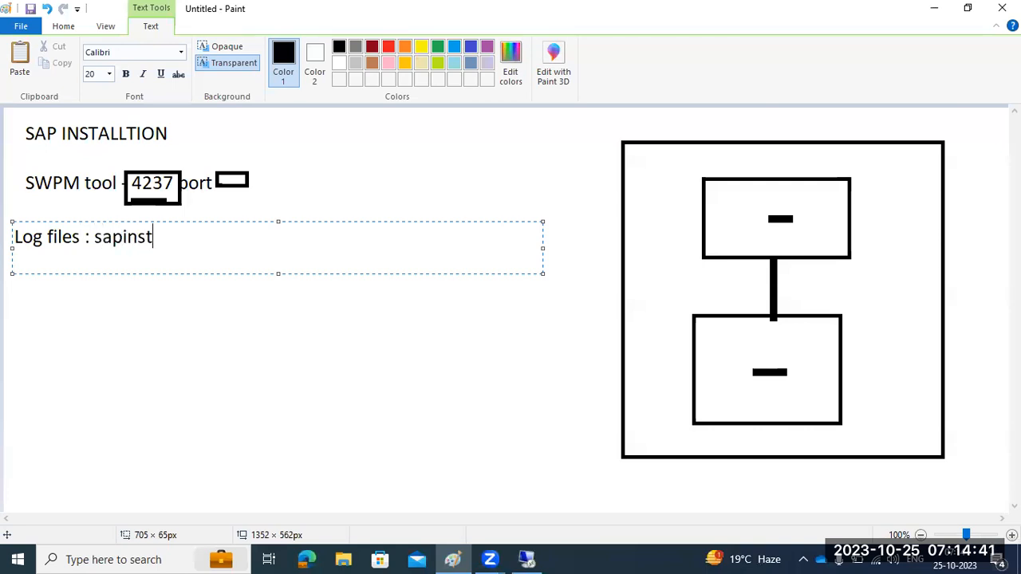
type(".log and sapinst_dev.log")
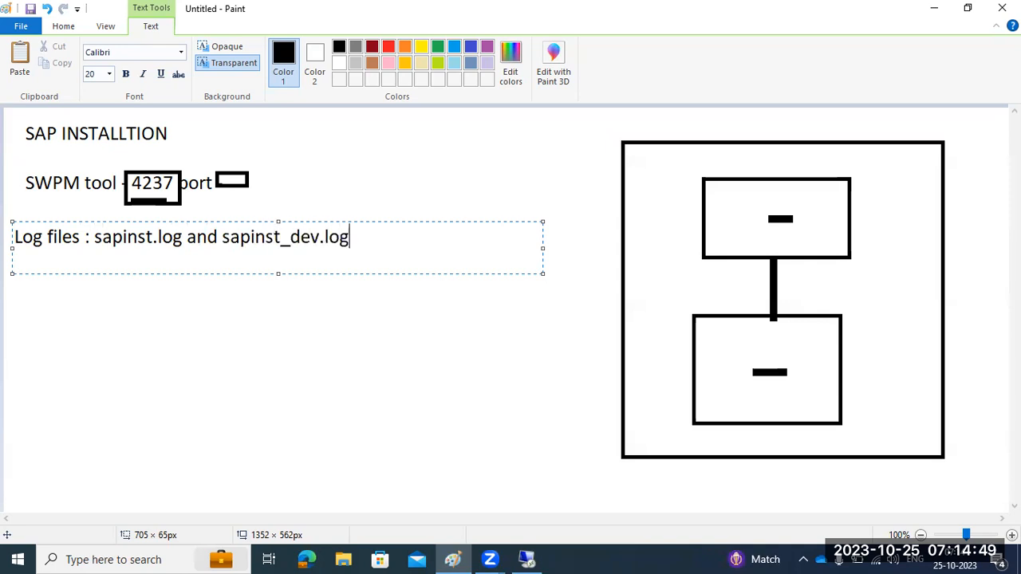
key("Return")
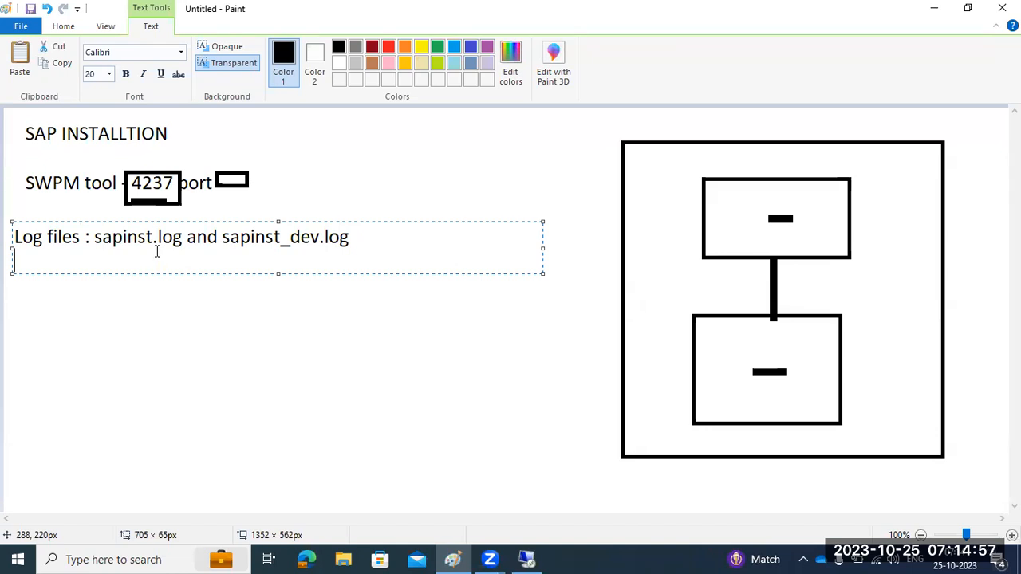
left_click(528, 558)
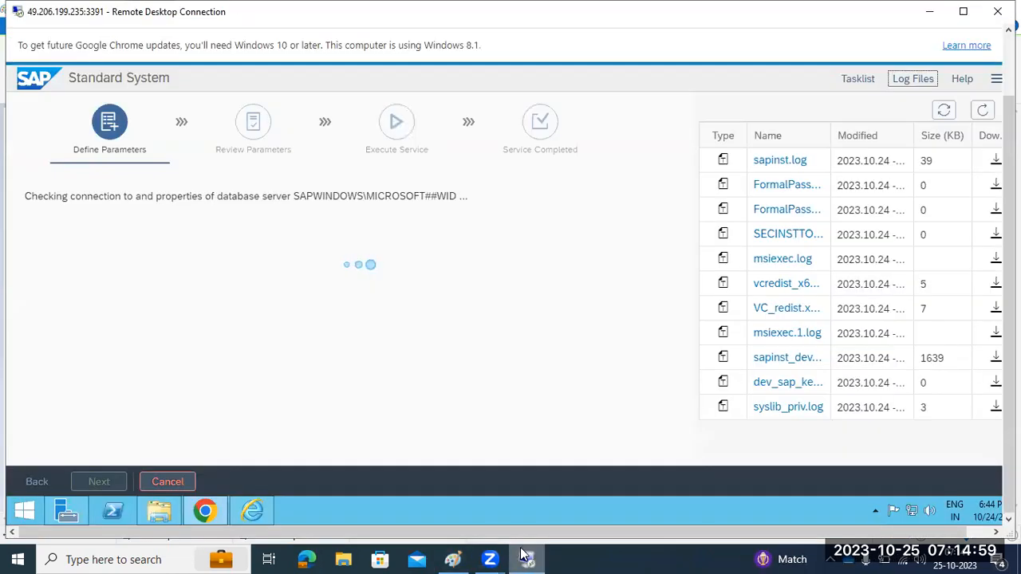
Refresh the log list and review the database connection and login timeout errors in sapinst.log
left_click(982, 112)
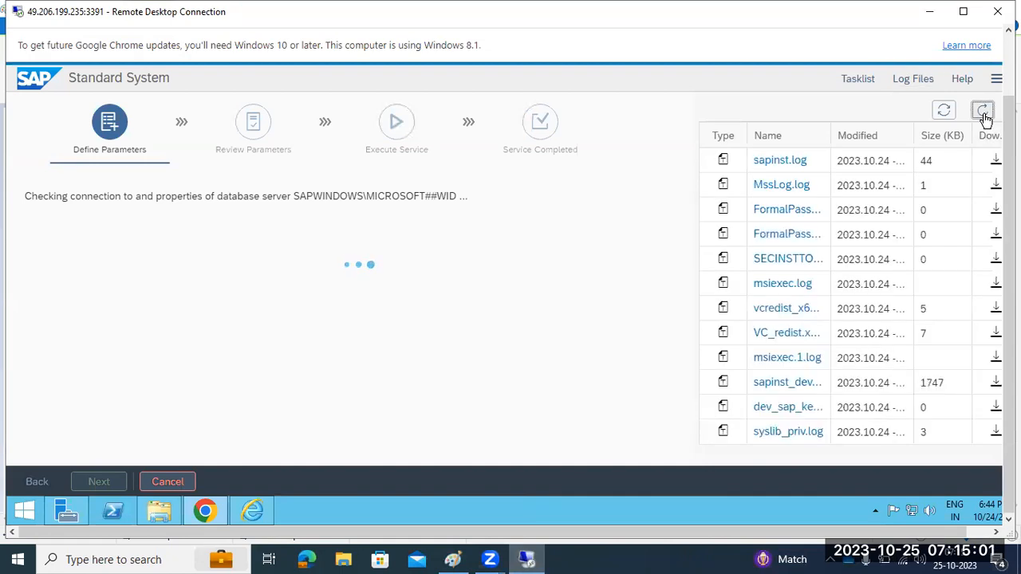
left_click(781, 162)
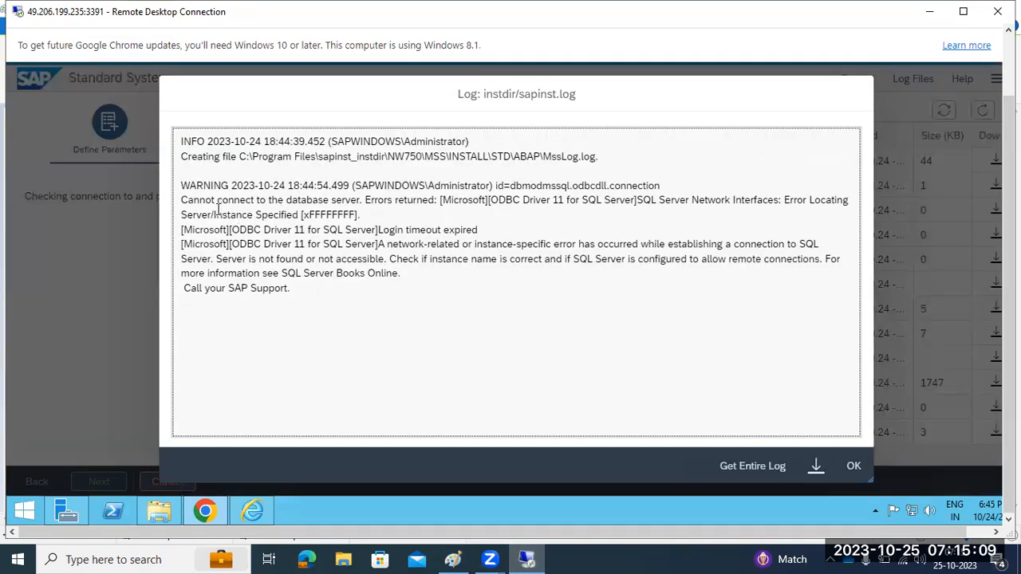
left_click_drag(217, 213, 382, 276)
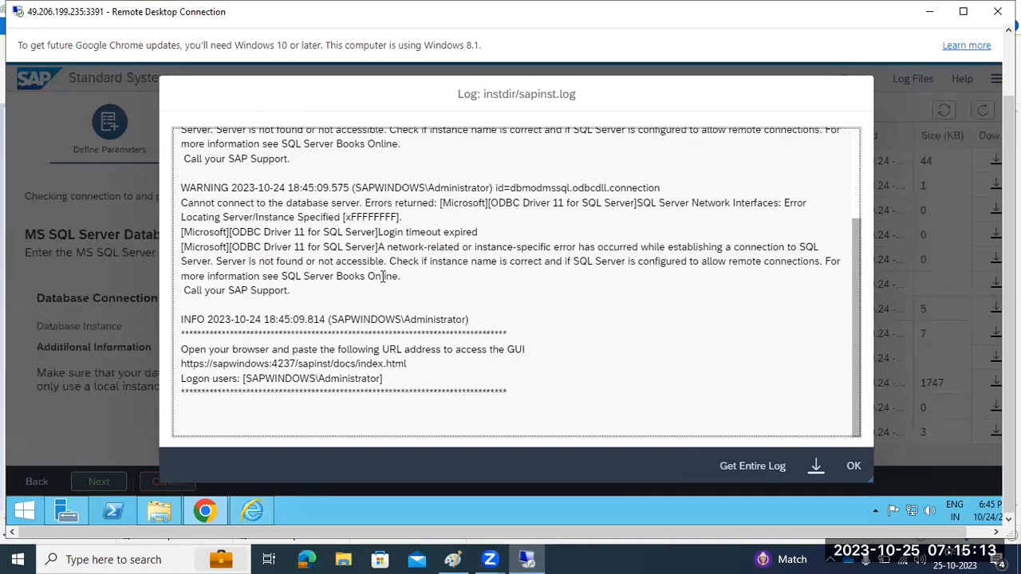
left_click_drag(273, 237, 403, 321)
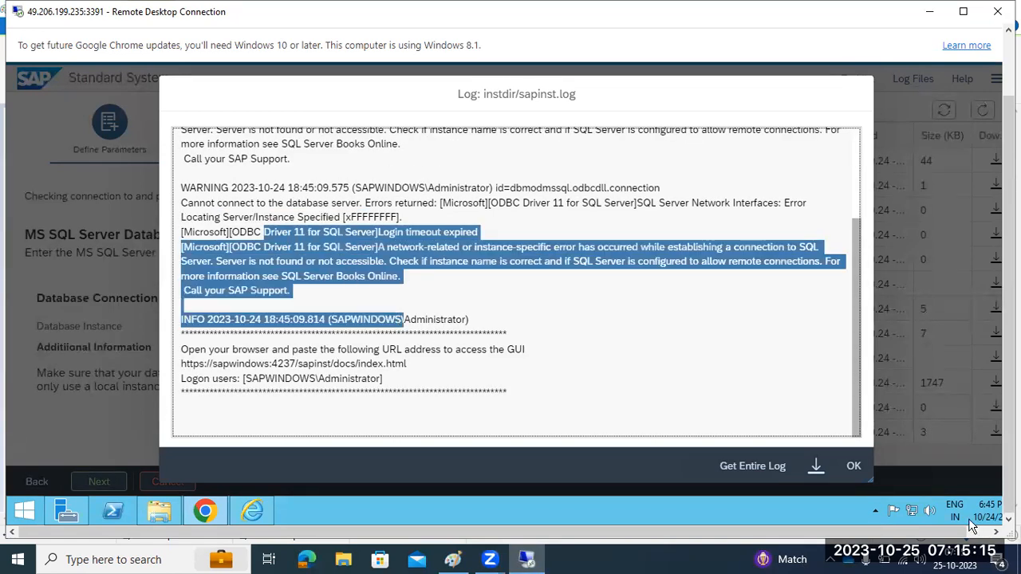
left_click(853, 467)
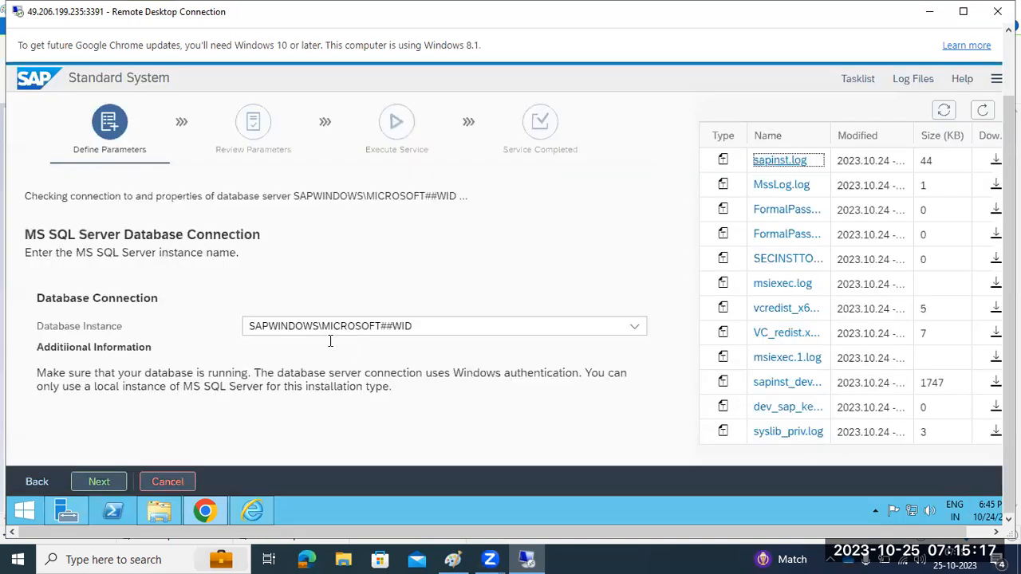
Select SAPWINDOWS as the database instance and continue to the connection check
left_click_drag(37, 326, 128, 332)
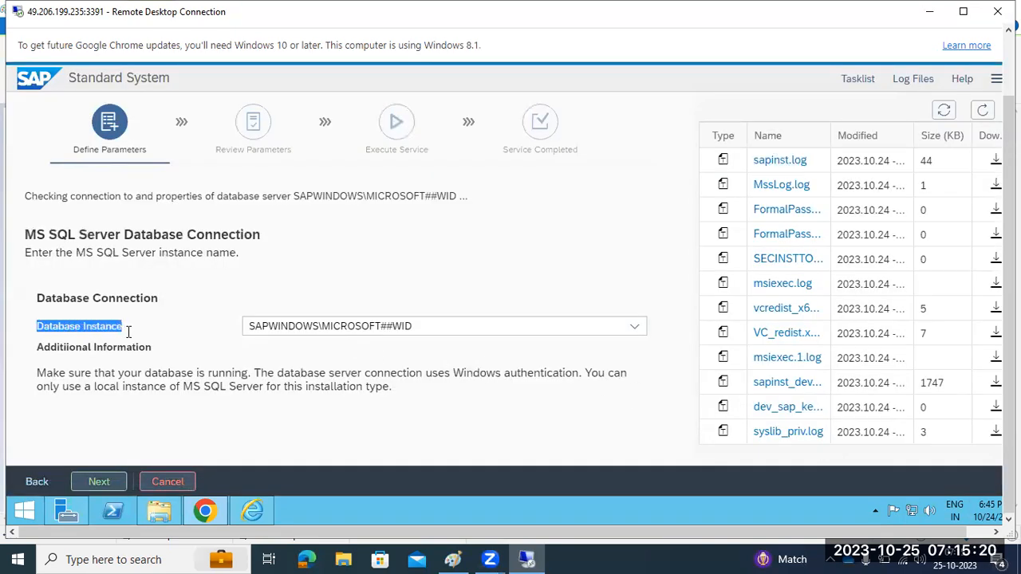
left_click(636, 328)
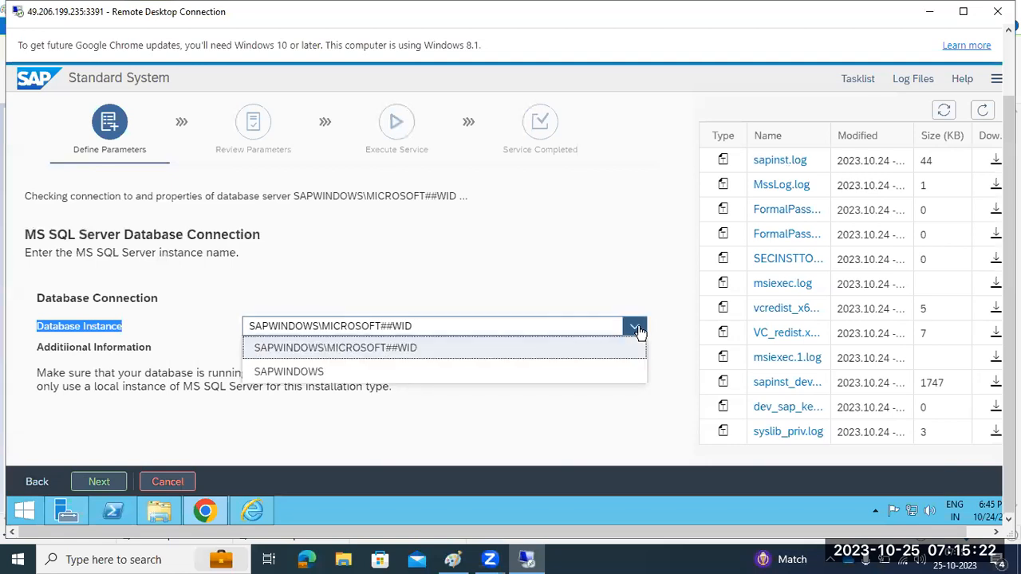
left_click(303, 375)
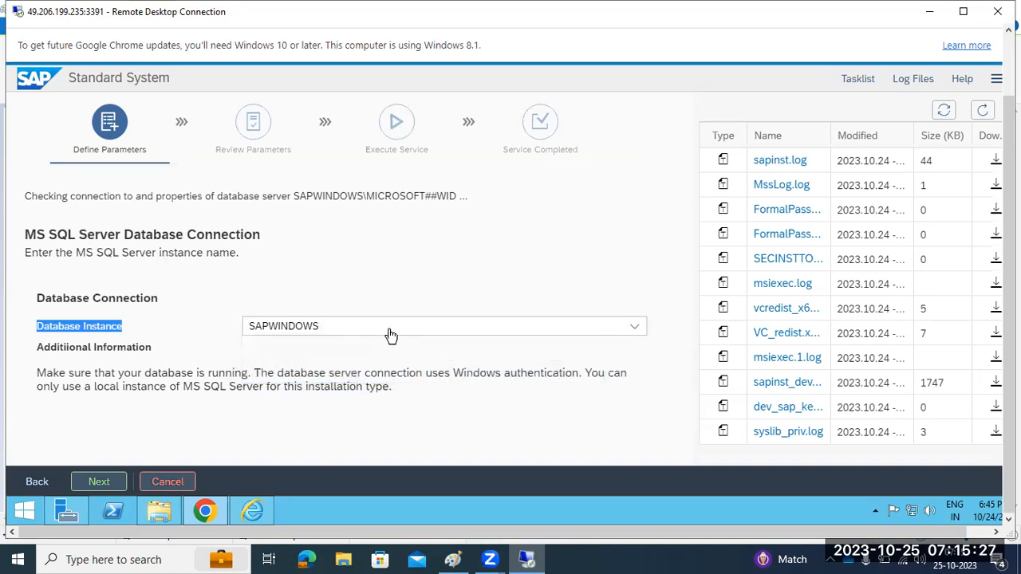
left_click(636, 327)
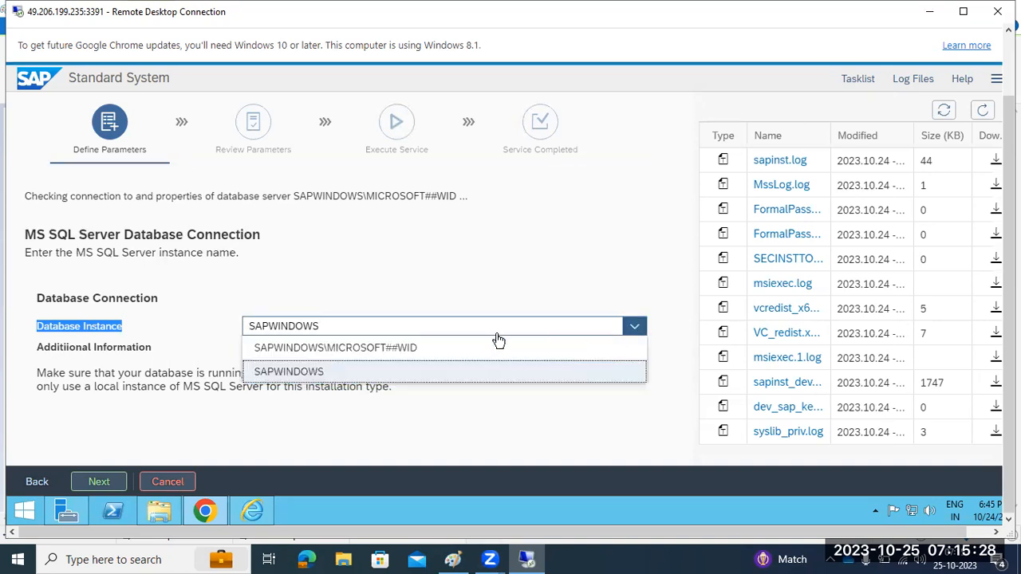
left_click(290, 372)
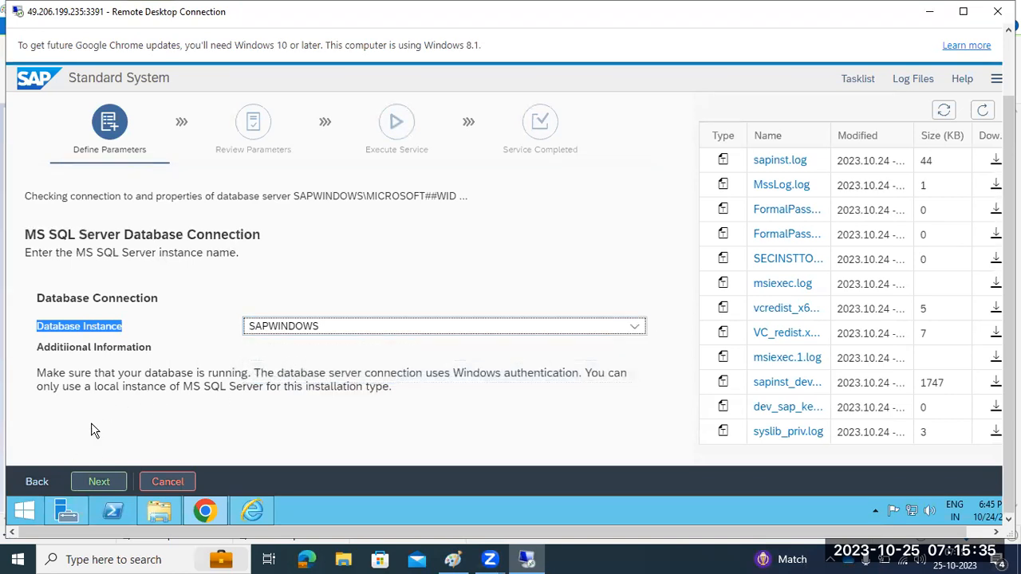
left_click_drag(93, 375, 175, 374)
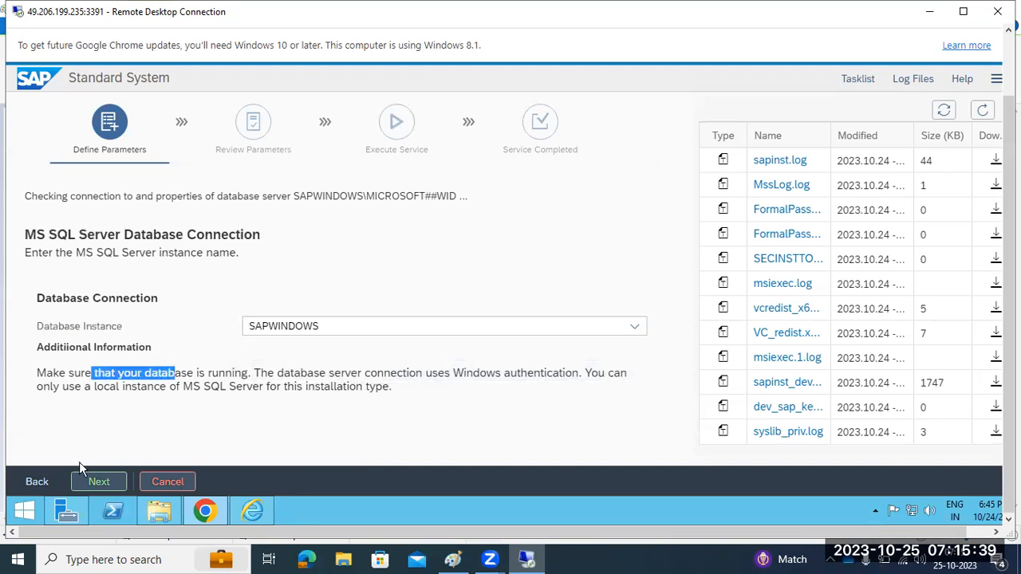
left_click(87, 481)
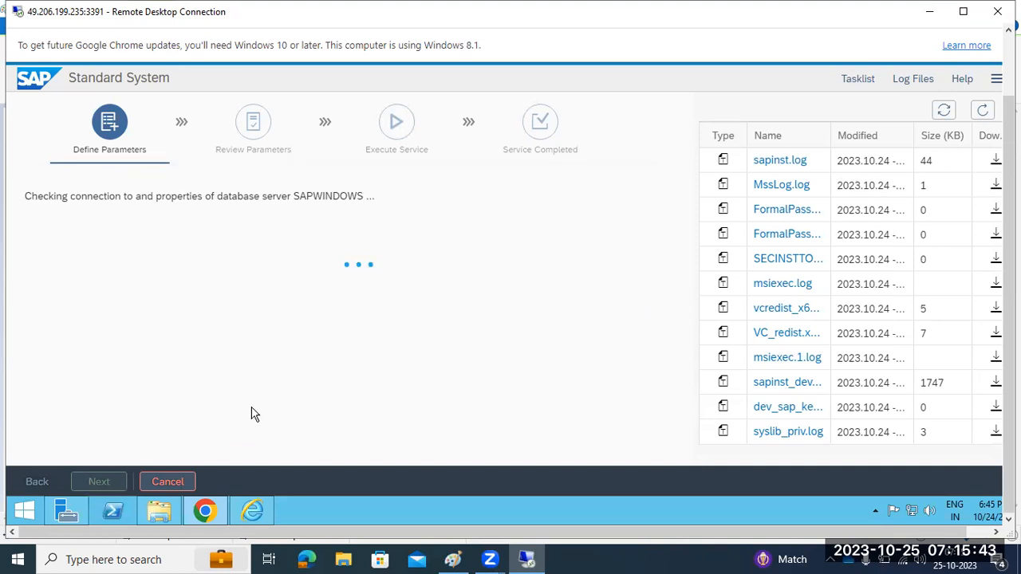
Review the dAskForDbName entry in sapinst.log, then refresh the log file sizes
left_click(780, 160)
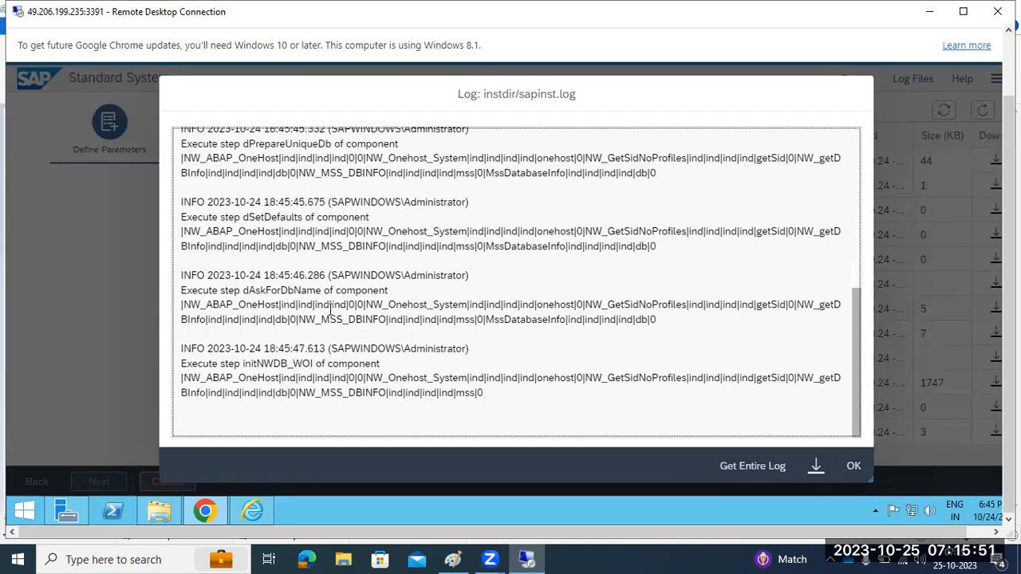
left_click_drag(301, 291, 372, 291)
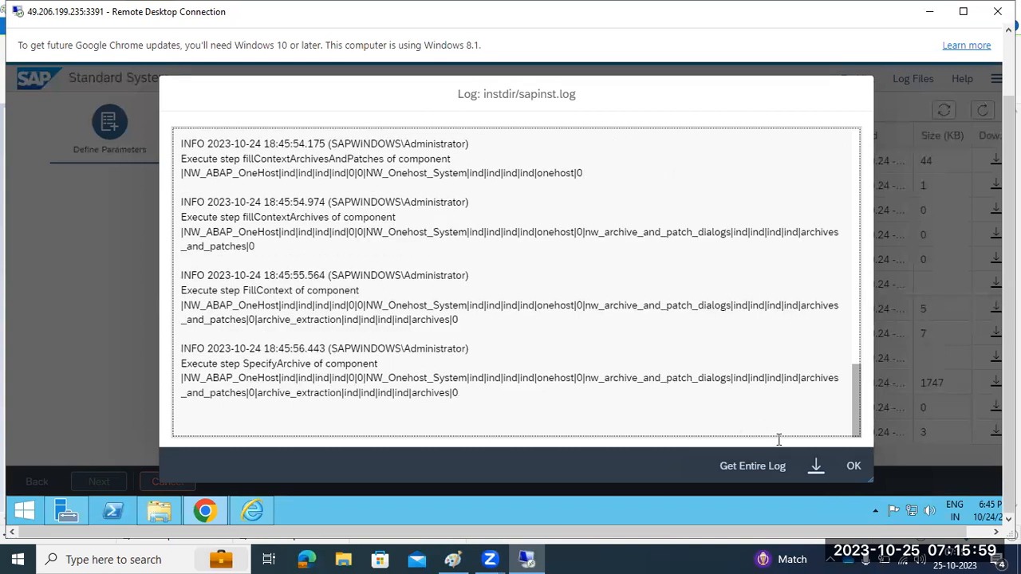
left_click(852, 467)
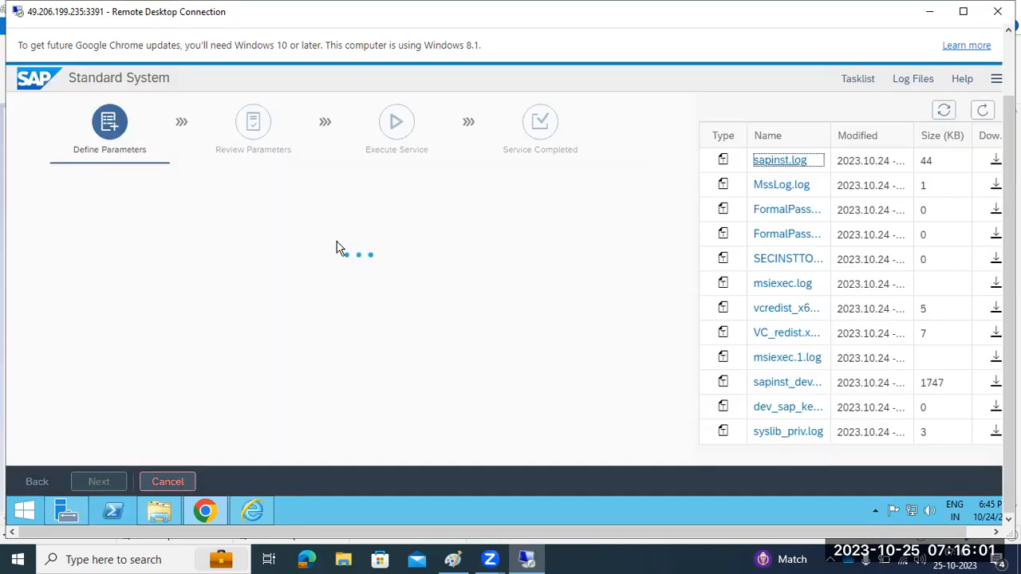
left_click(983, 111)
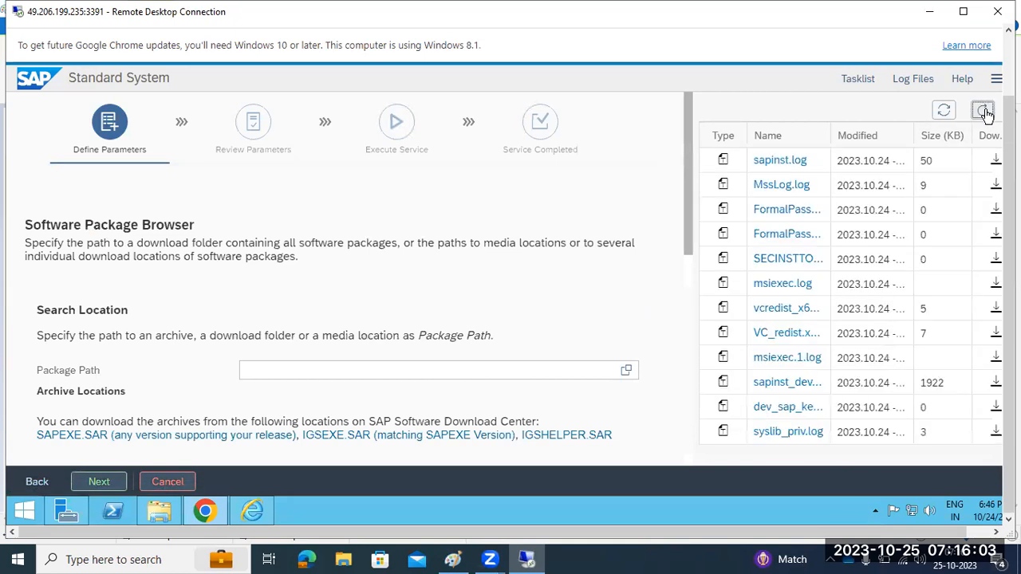
Refresh the log list and scroll through the Software Package Browser page
left_click(984, 111)
left_click_drag(83, 243, 257, 265)
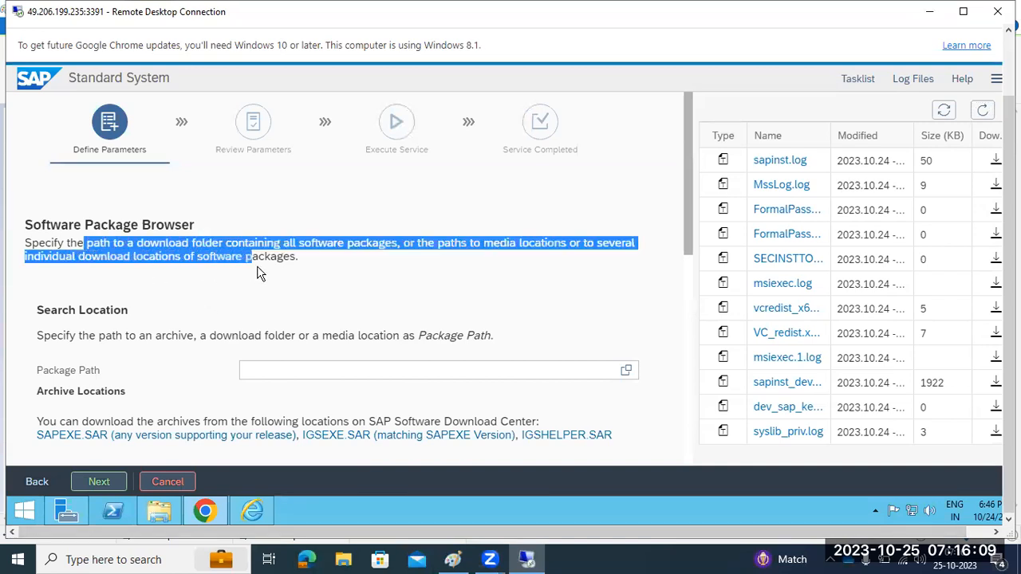
scroll(212, 306, "down", 1)
scroll(212, 306, "down", 1)
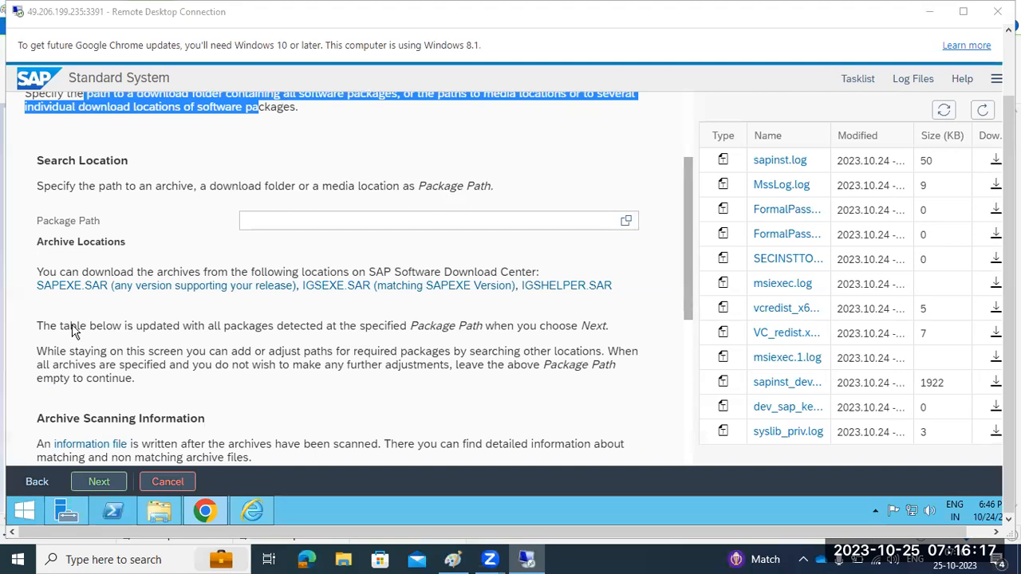
left_click(73, 292)
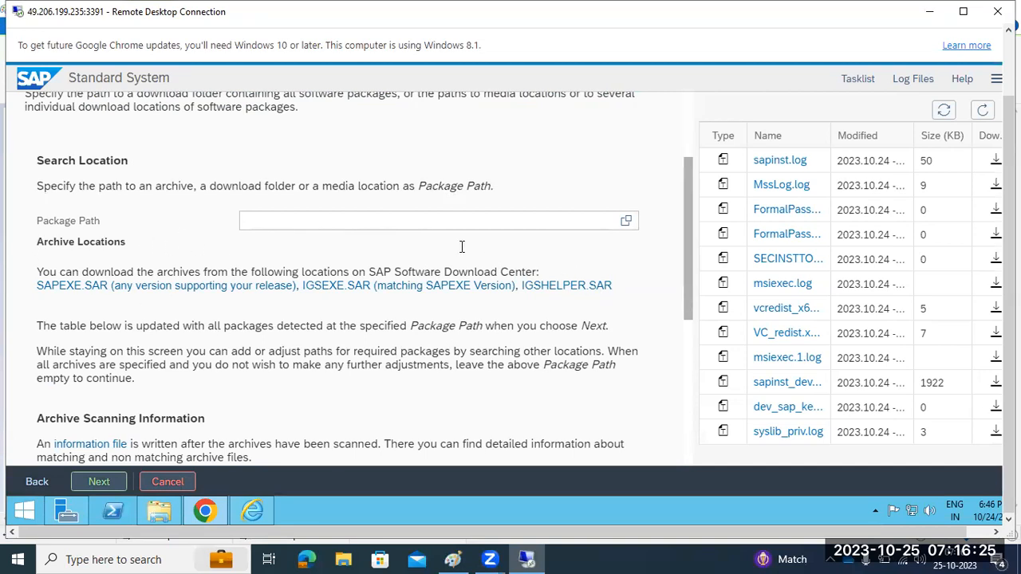
Set the package path to C:\SAPSOFTWARES\kernel and proceed to the archive scan
left_click(626, 221)
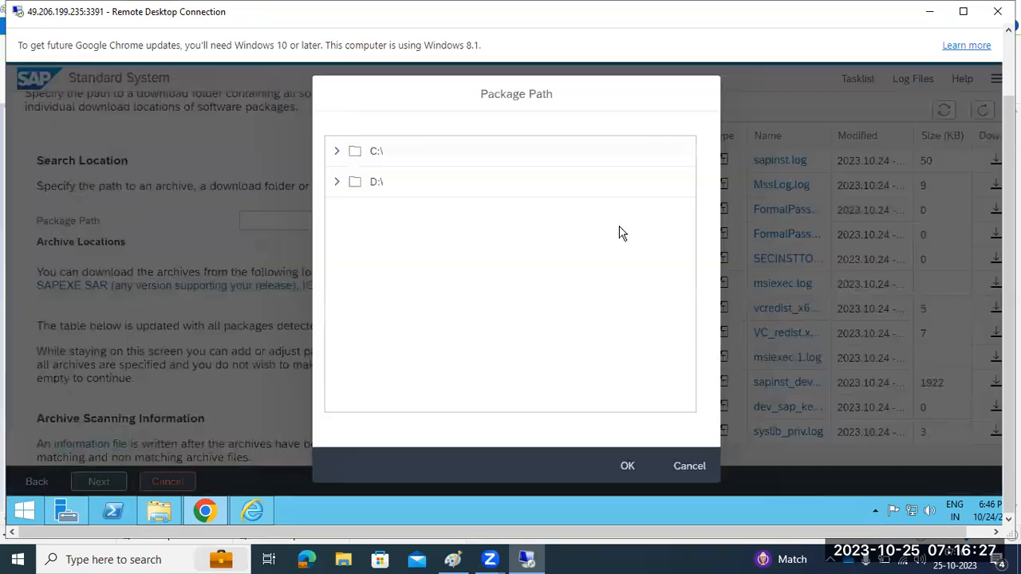
left_click(336, 151)
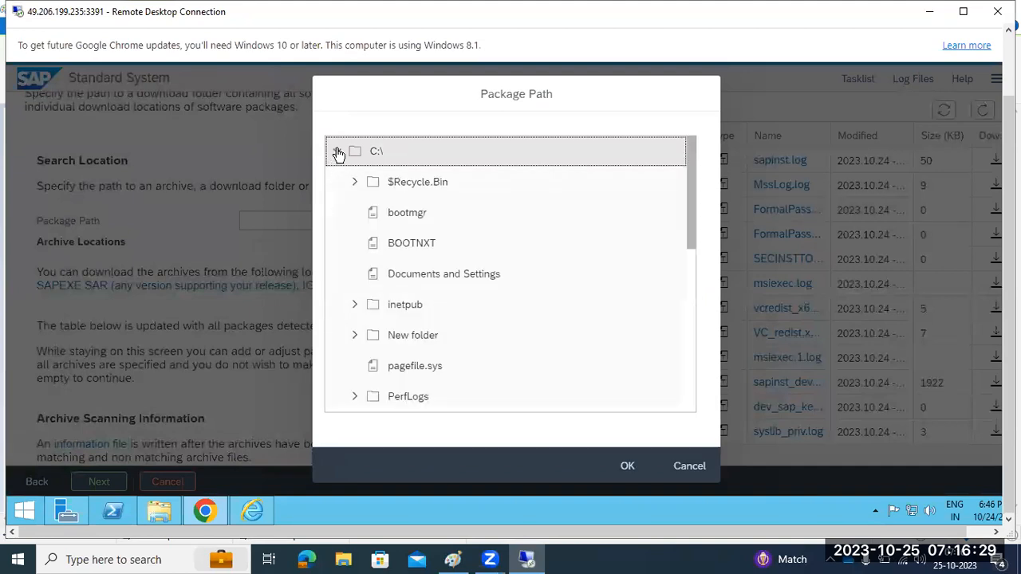
scroll(387, 346, "down", 5)
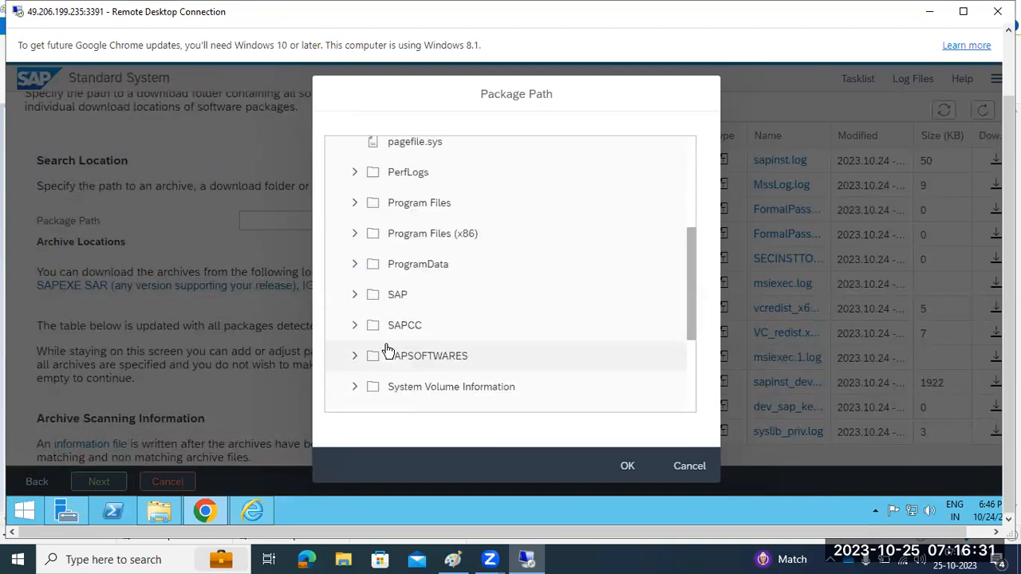
left_click(354, 205)
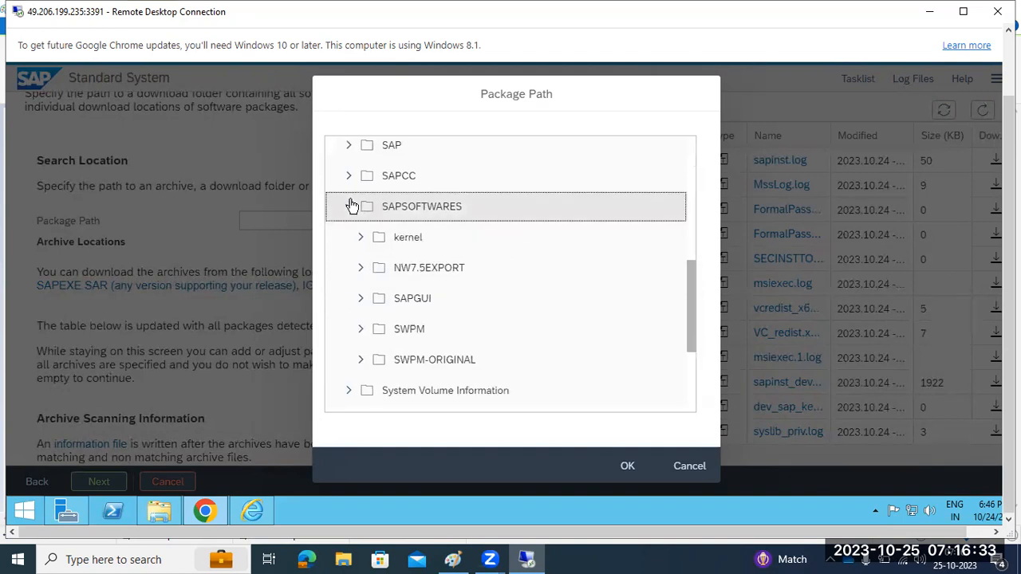
left_click(394, 238)
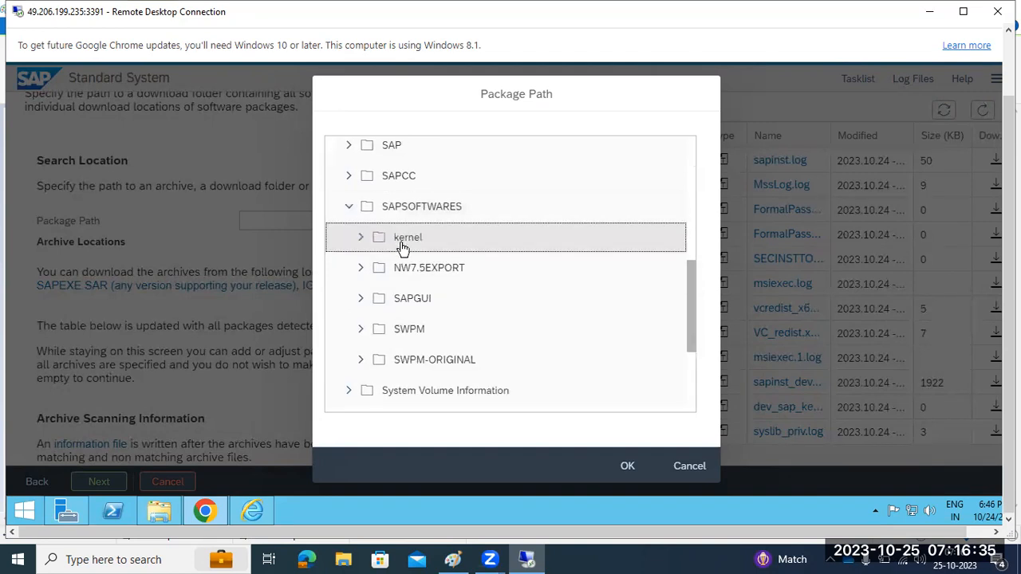
left_click(627, 466)
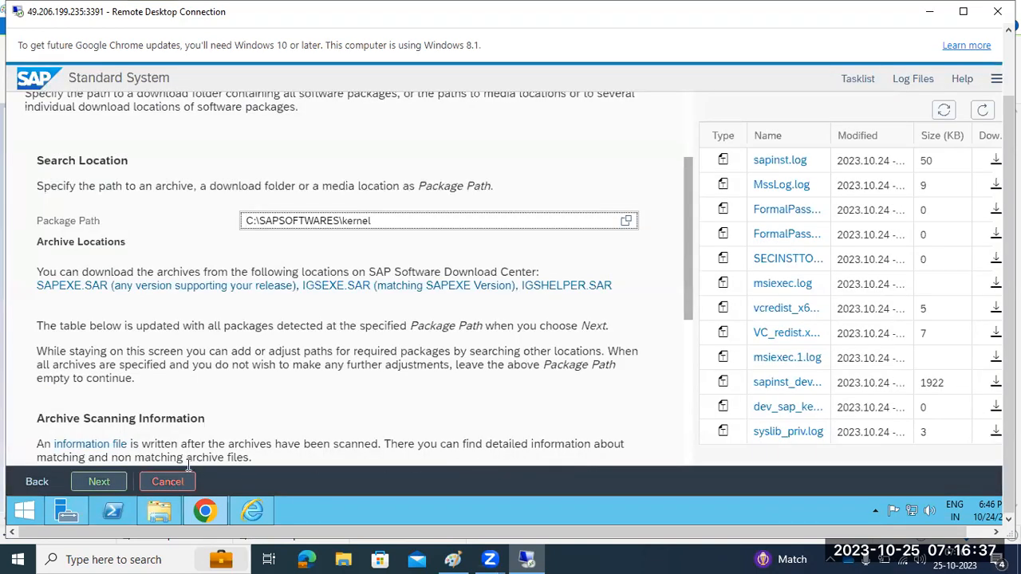
left_click(99, 481)
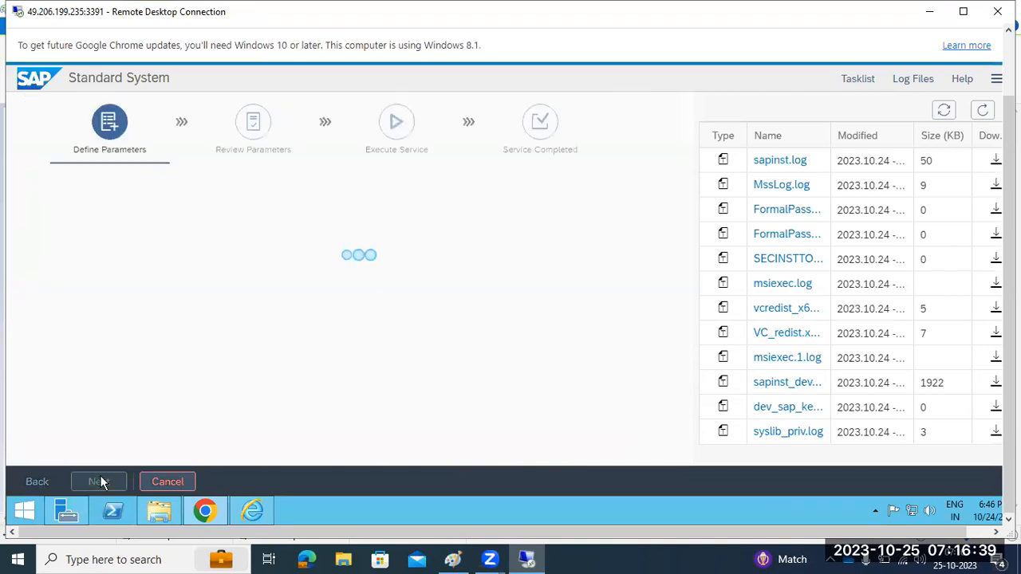
left_click(986, 115)
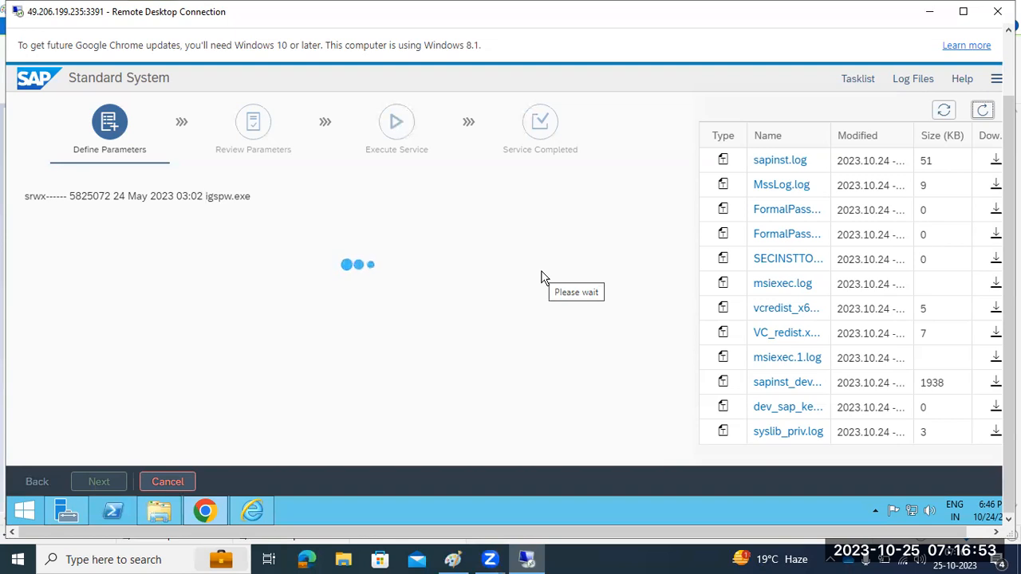
left_click_drag(151, 196, 254, 192)
left_click(772, 160)
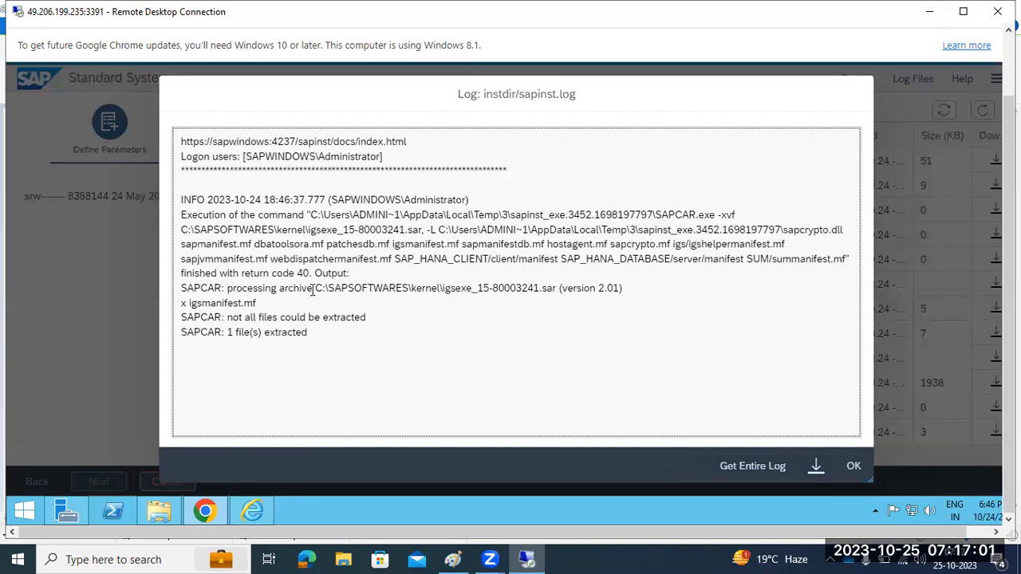
left_click_drag(317, 261, 403, 262)
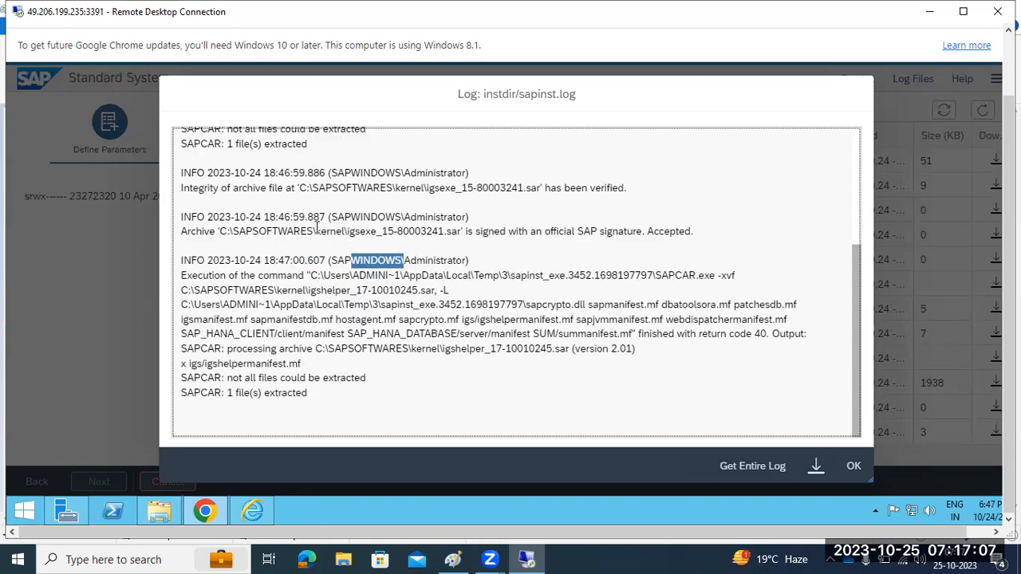
left_click_drag(317, 230, 338, 232)
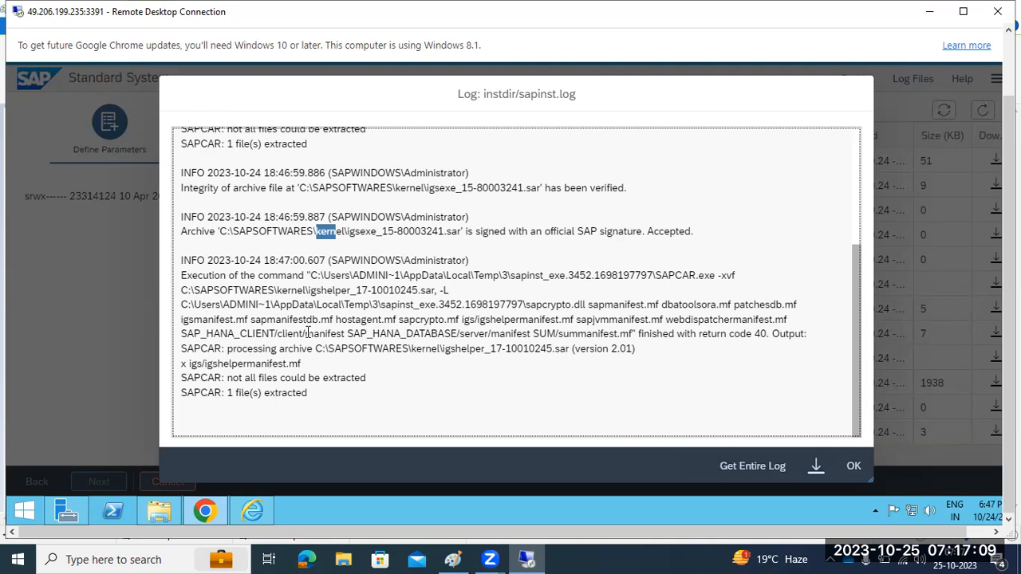
scroll(307, 332, "up", 5)
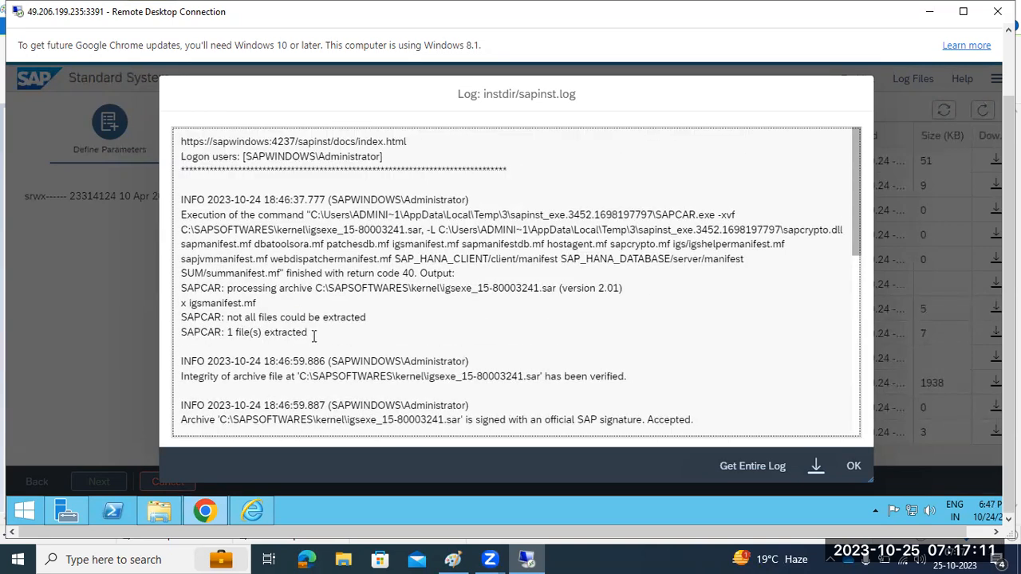
scroll(313, 336, "down", 5)
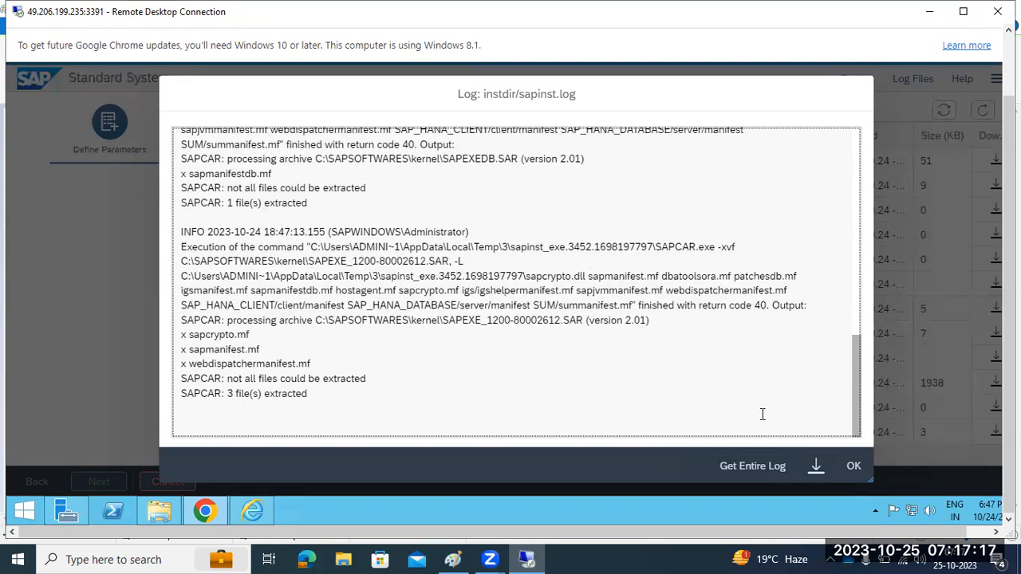
left_click(853, 465)
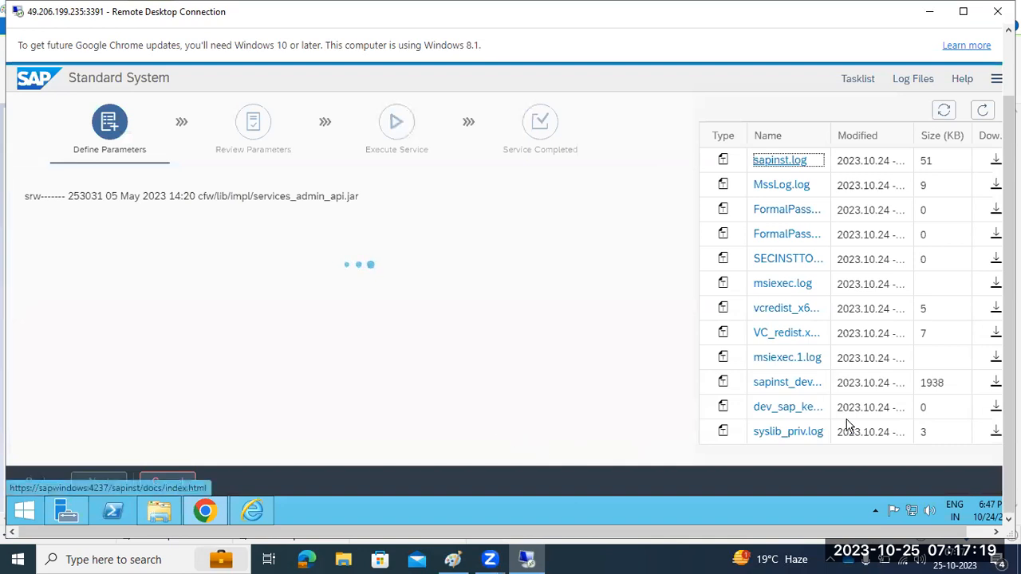
Refresh the log list, inspect the extraction progress line, and reopen sapinst.log
left_click(983, 111)
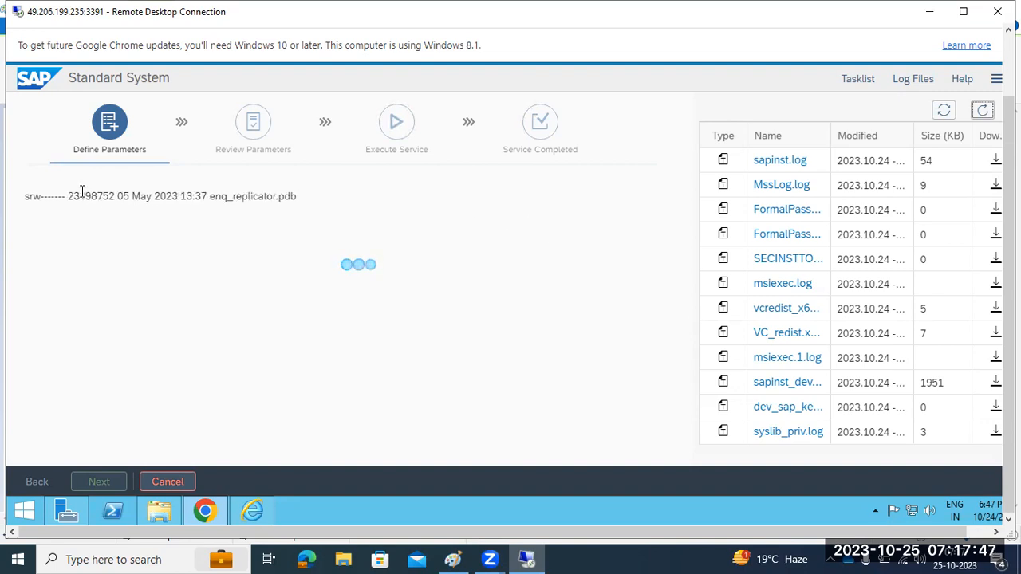
left_click_drag(100, 192, 300, 198)
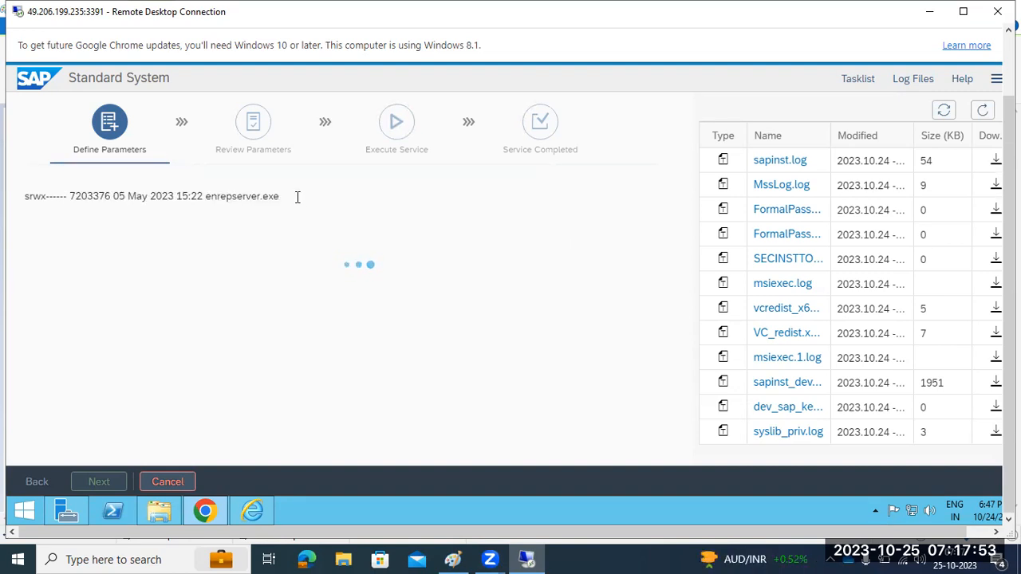
left_click_drag(212, 196, 255, 196)
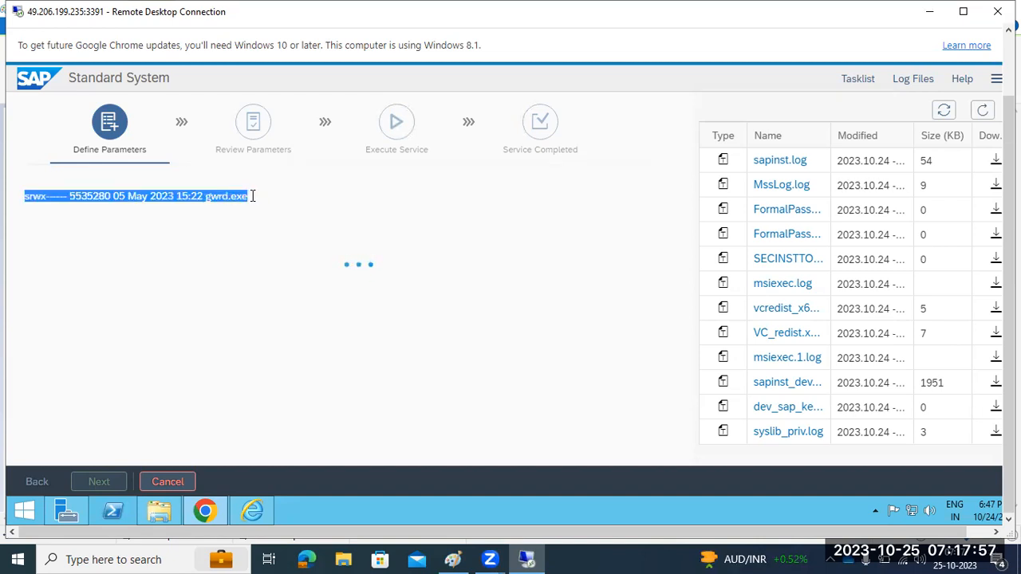
left_click(981, 112)
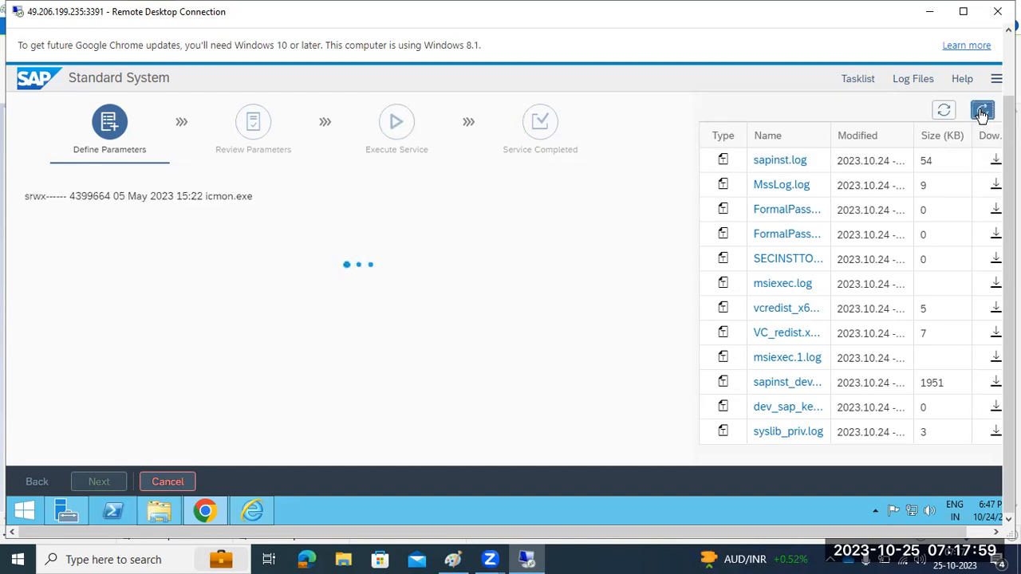
triple_click(210, 196)
left_click(779, 162)
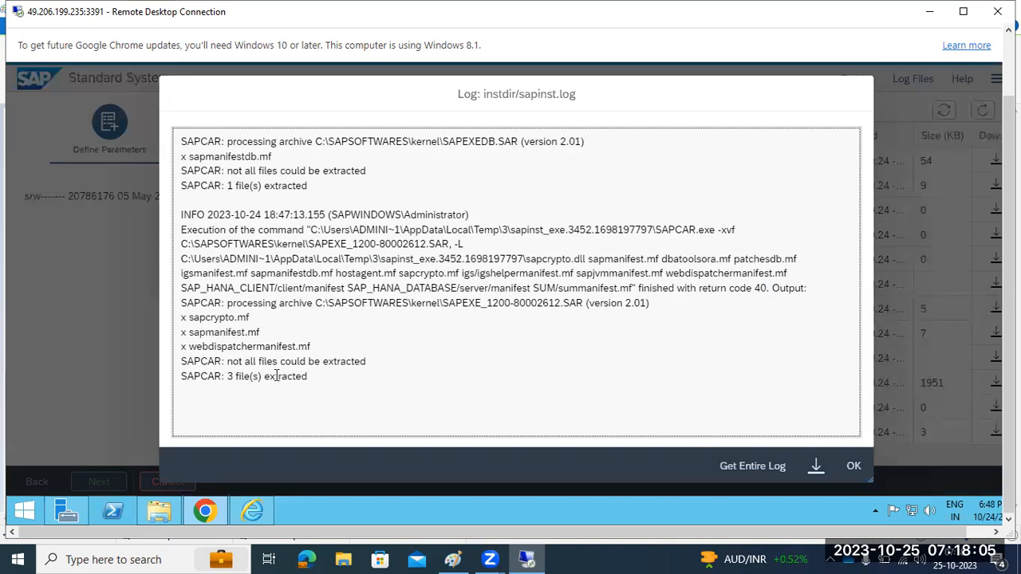
left_click_drag(226, 362, 368, 362)
left_click_drag(188, 362, 355, 372)
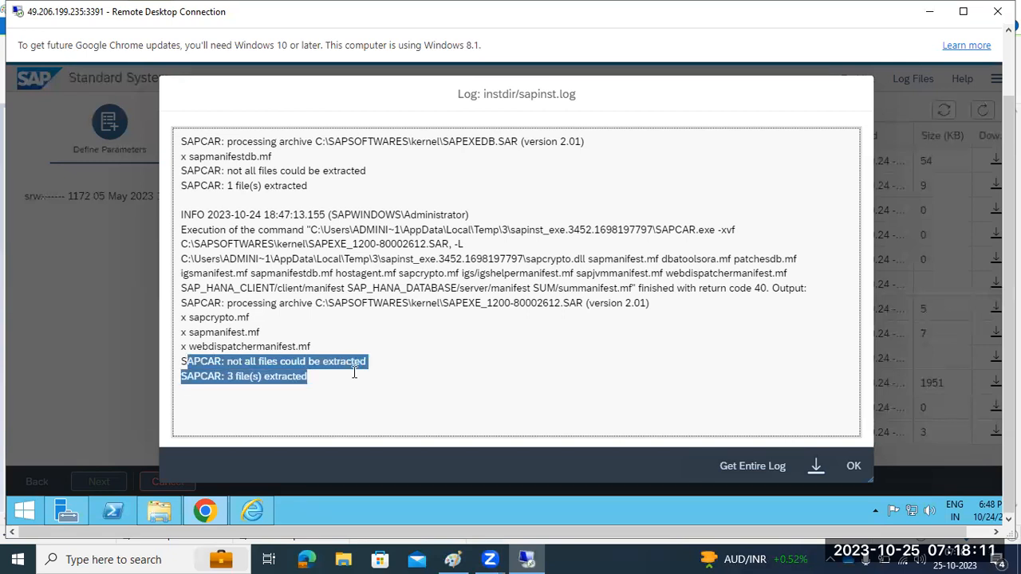
left_click_drag(444, 302, 612, 316)
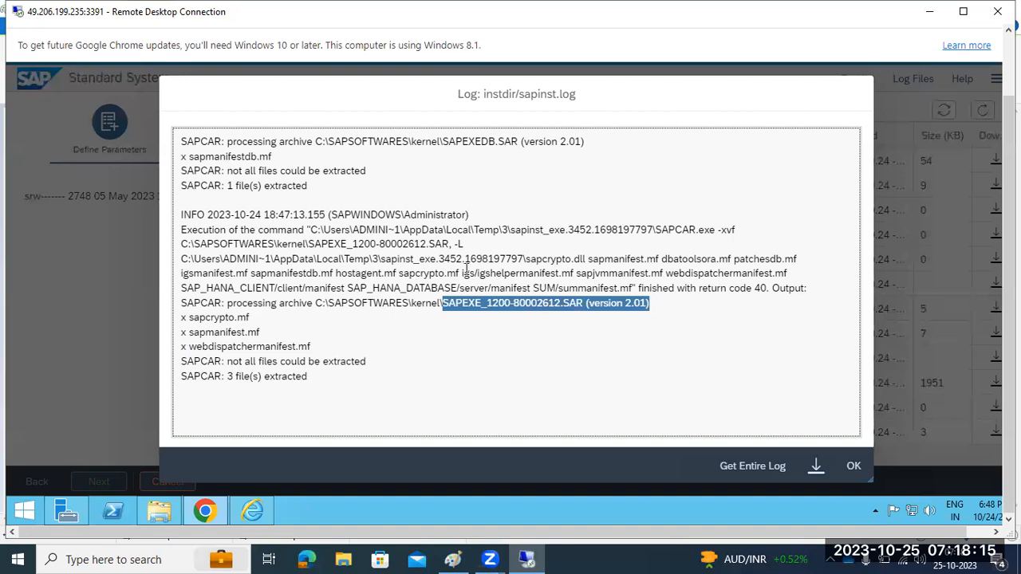
left_click_drag(443, 258, 505, 259)
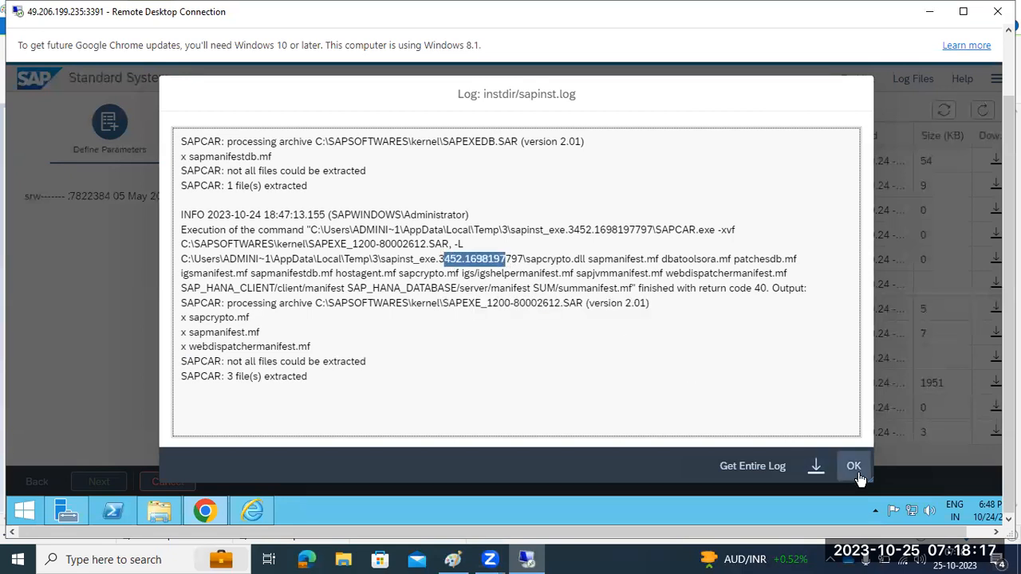
left_click_drag(448, 302, 492, 303)
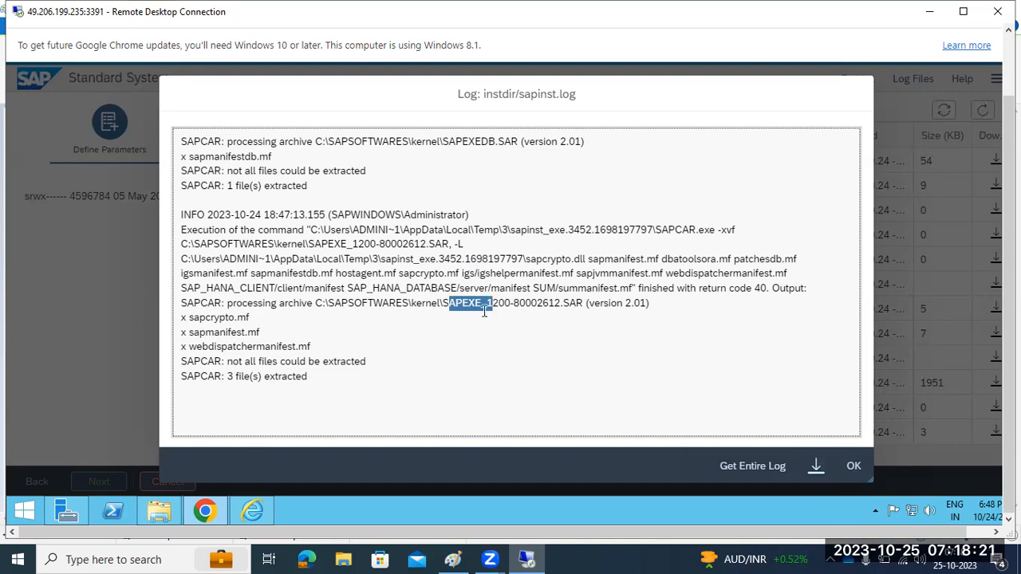
left_click(854, 465)
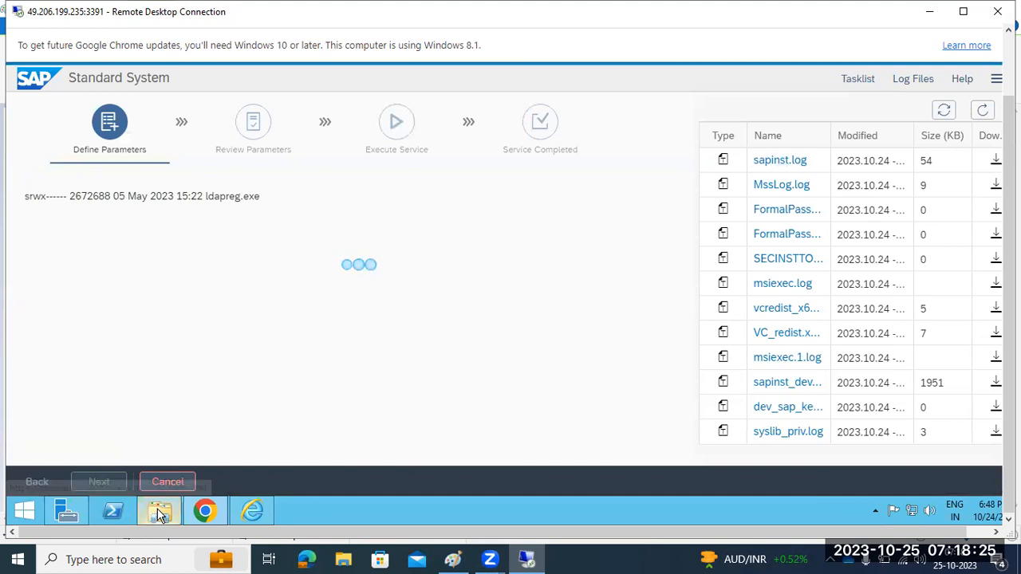
In File Explorer, inspect the kernel folder's SAR archives, then return to SAPSOFTWARES
left_click(157, 511)
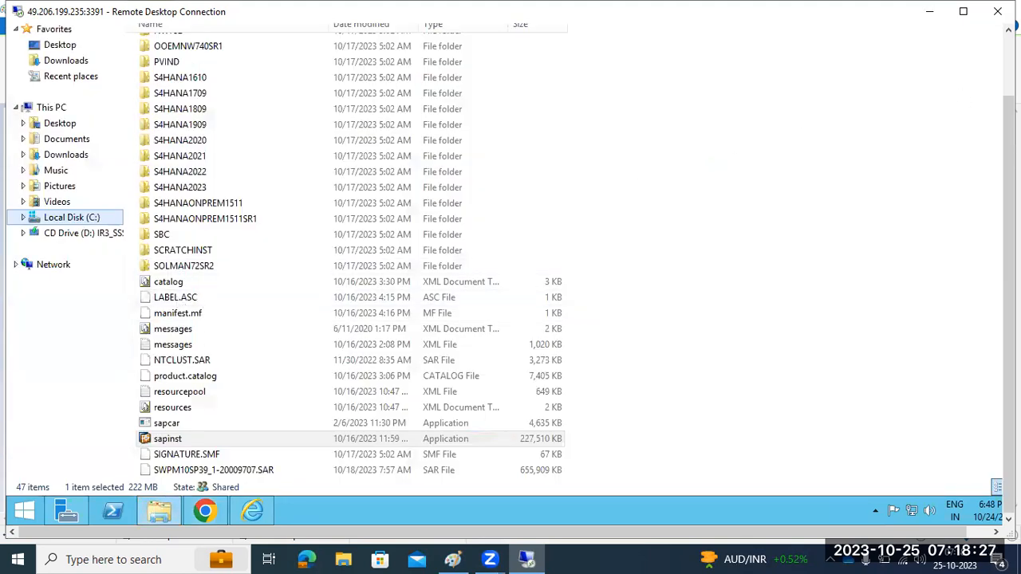
left_click(257, 73)
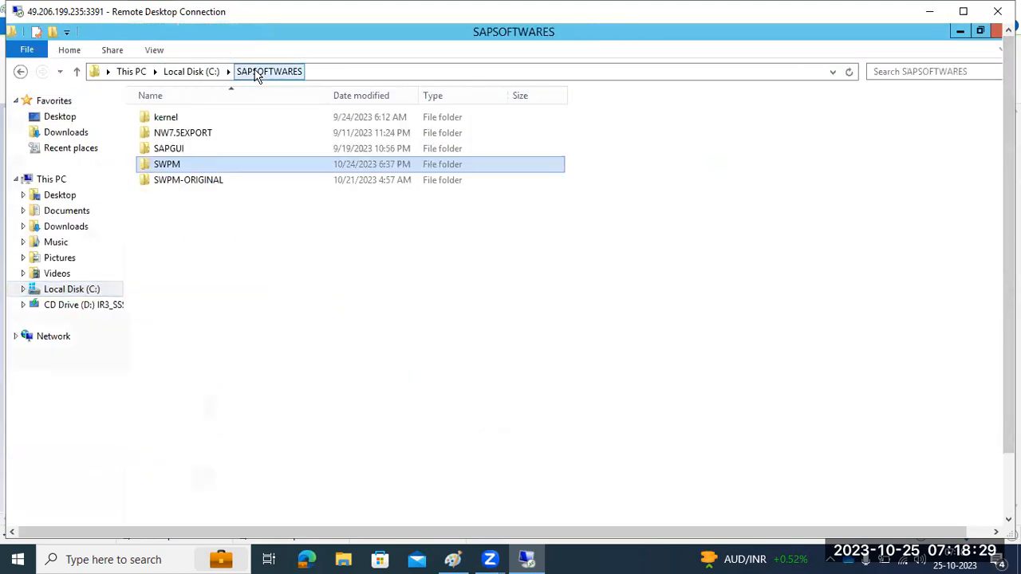
double_click(166, 120)
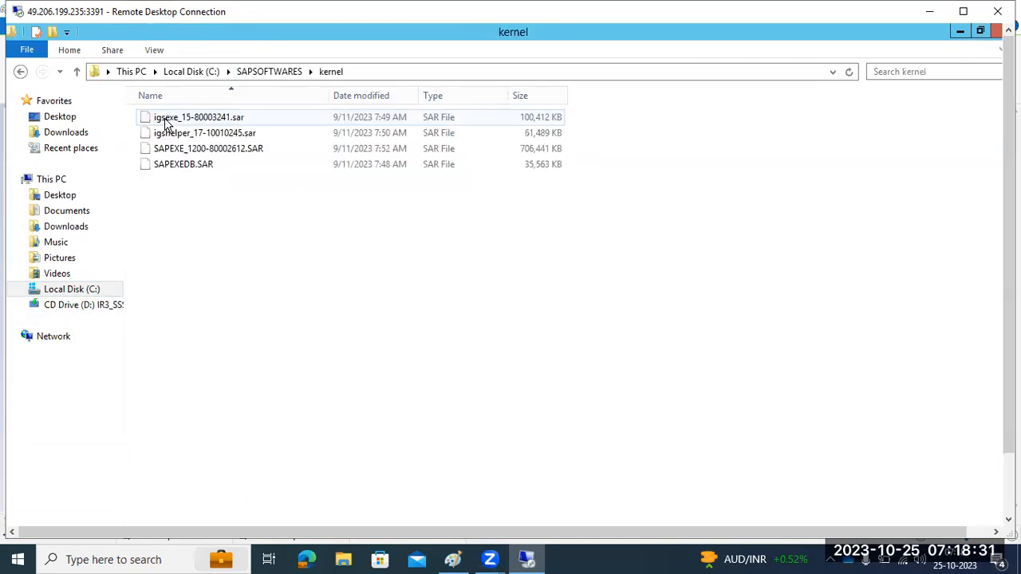
left_click(179, 153)
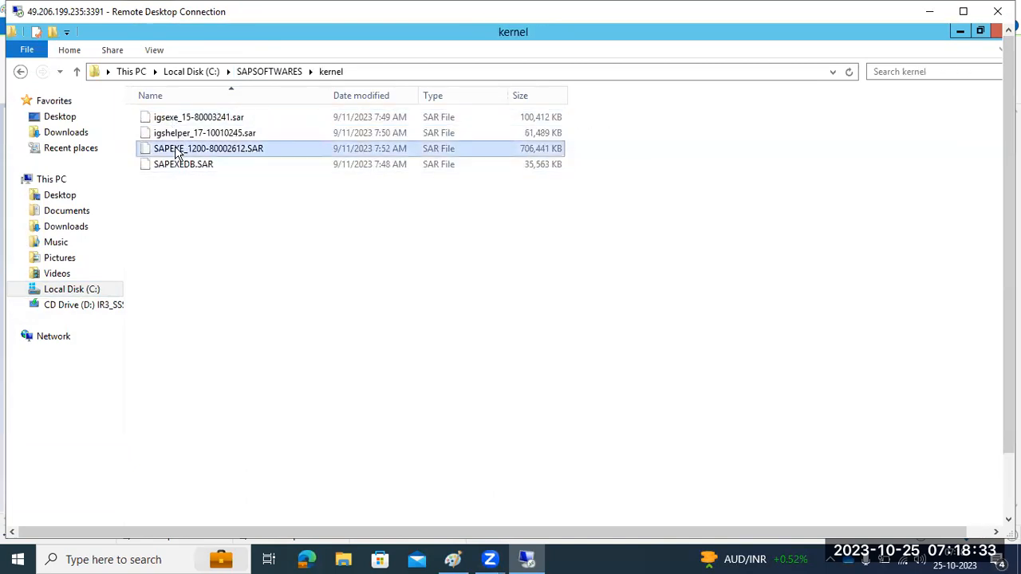
left_click(185, 165)
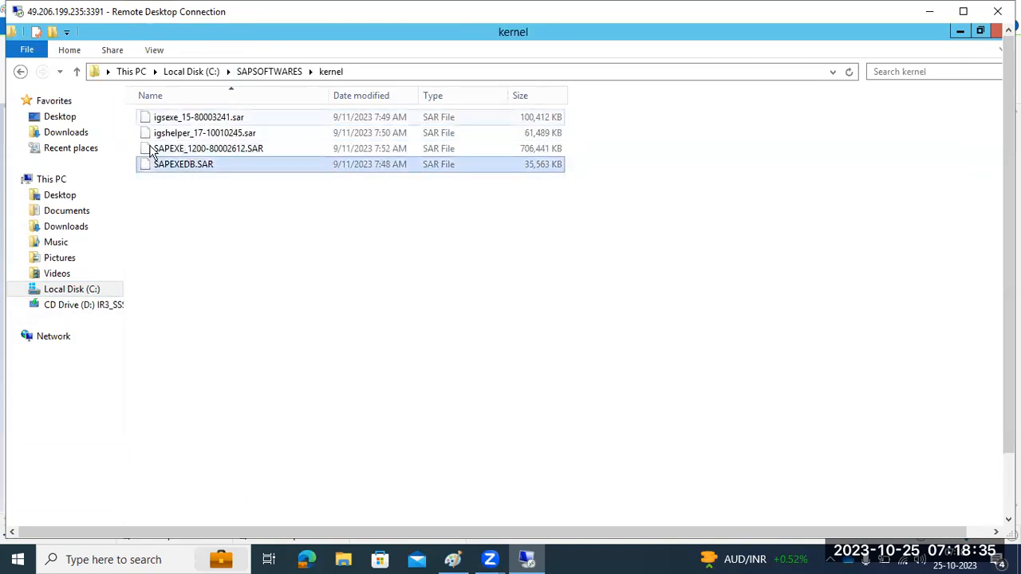
left_click(264, 73)
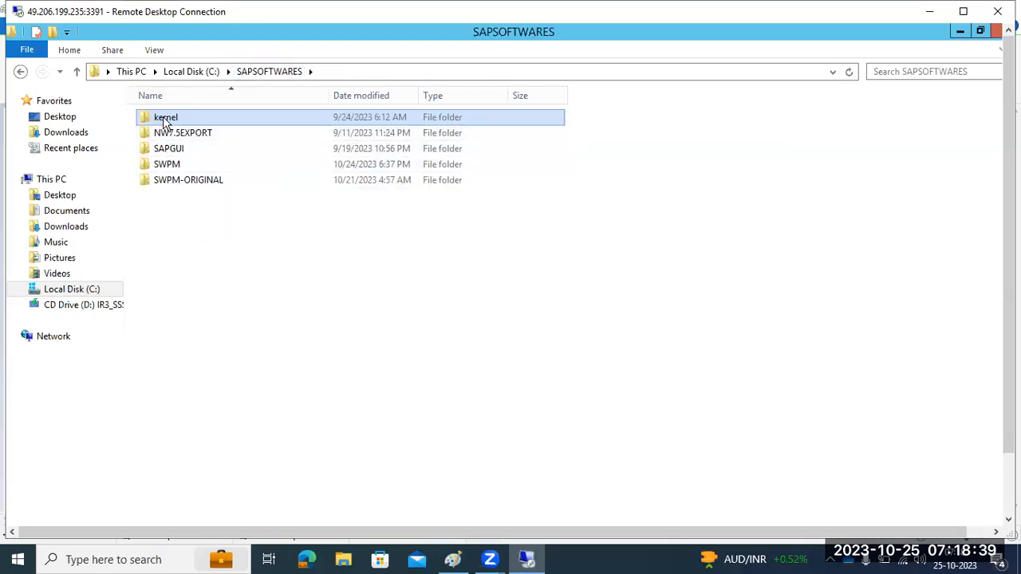
left_click_drag(1008, 335, 1008, 403)
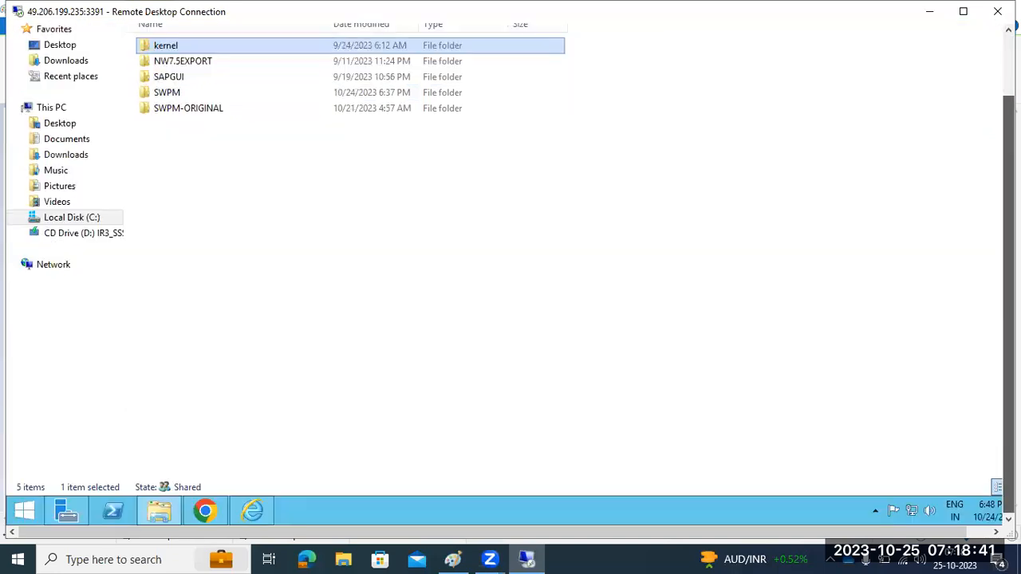
left_click(159, 516)
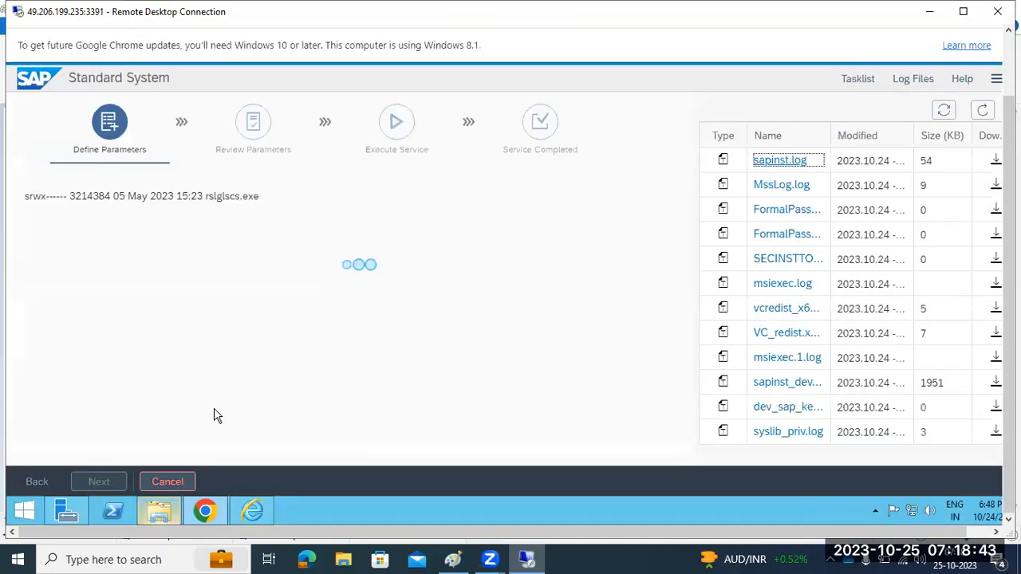
Refresh the installer log list and raise the headphone volume to 99 while the scan finishes
left_click(982, 110)
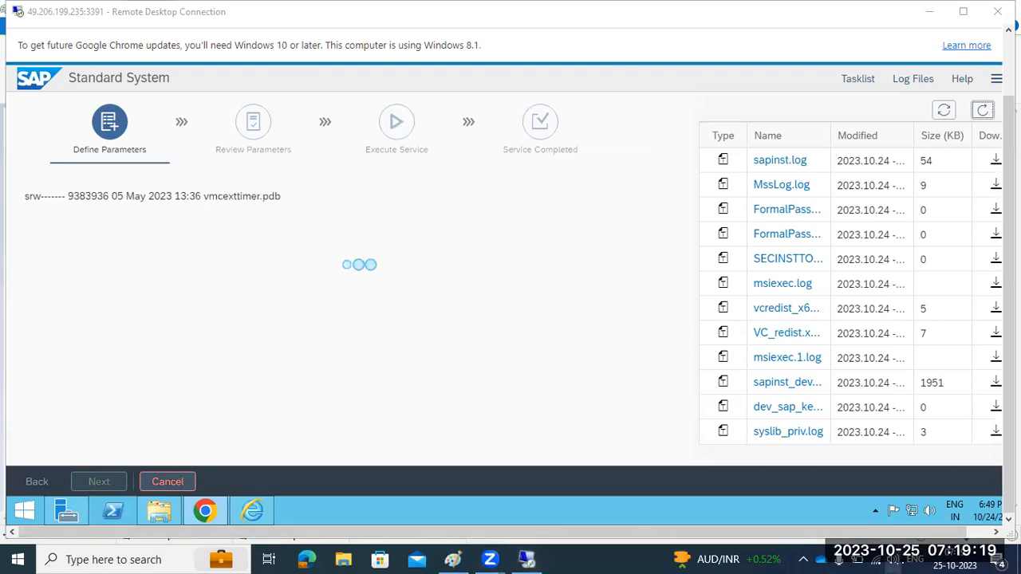
left_click(891, 560)
left_click(968, 526)
left_click(500, 317)
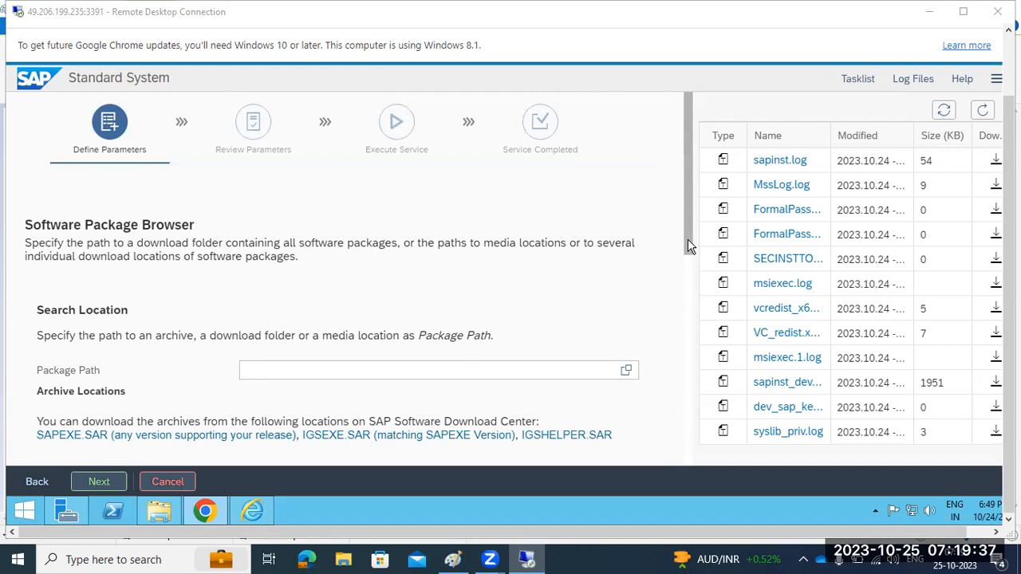
Review the four Available detected kernel packages, including IGSHELPER.SAR, and continue with Package Path empty
left_click(687, 295)
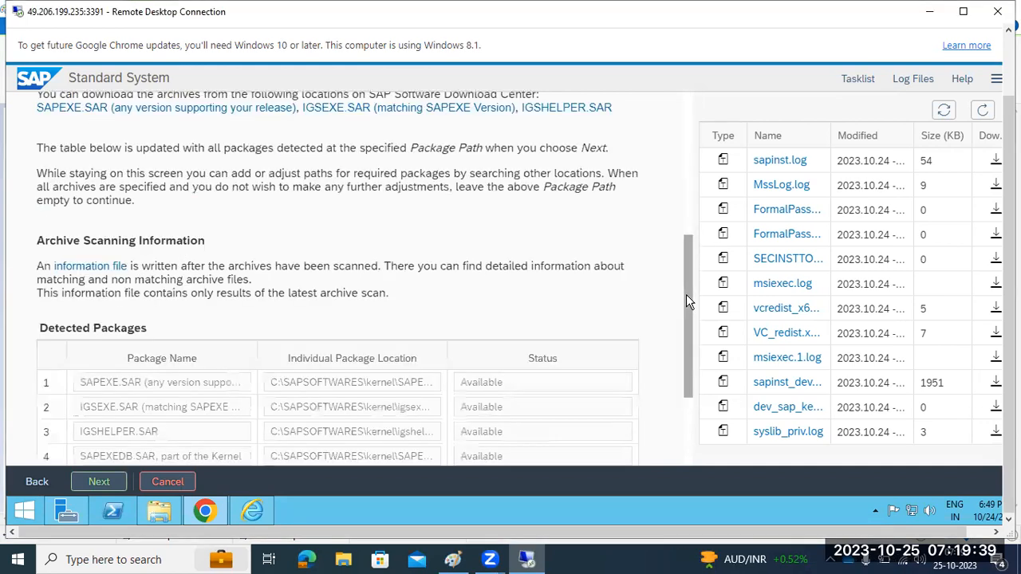
left_click_drag(686, 294, 686, 332)
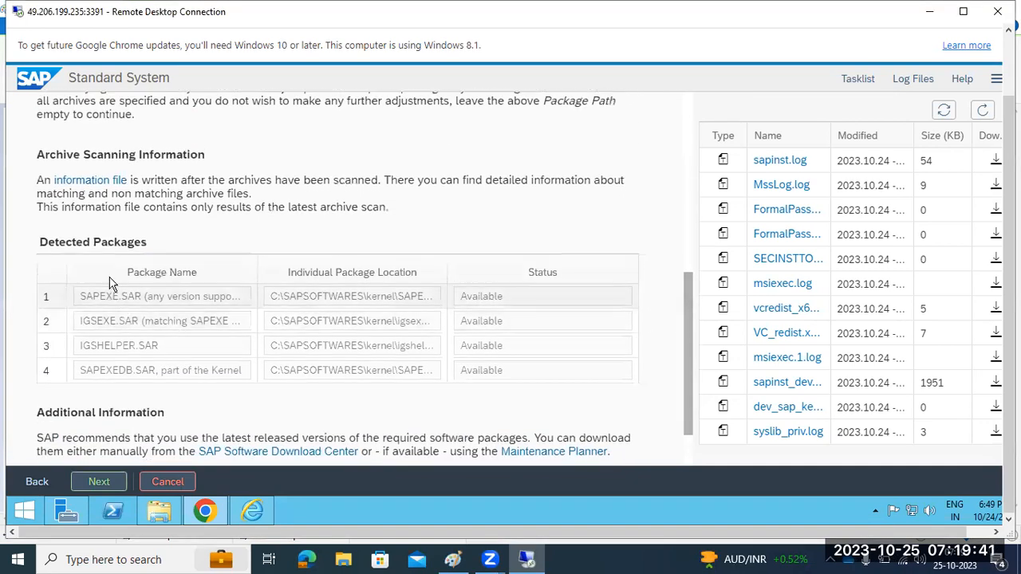
left_click_drag(59, 242, 147, 242)
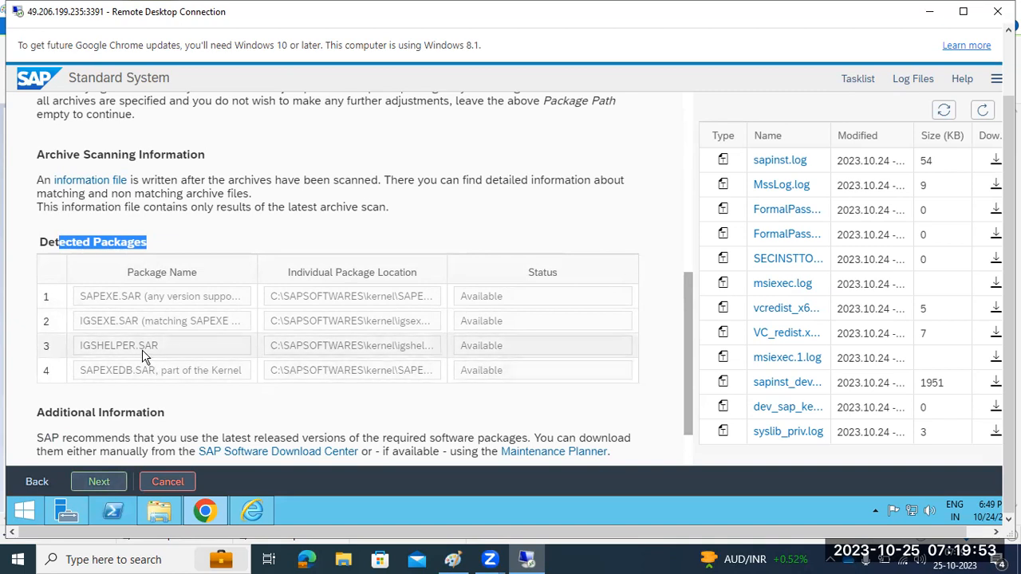
left_click_drag(90, 346, 116, 349)
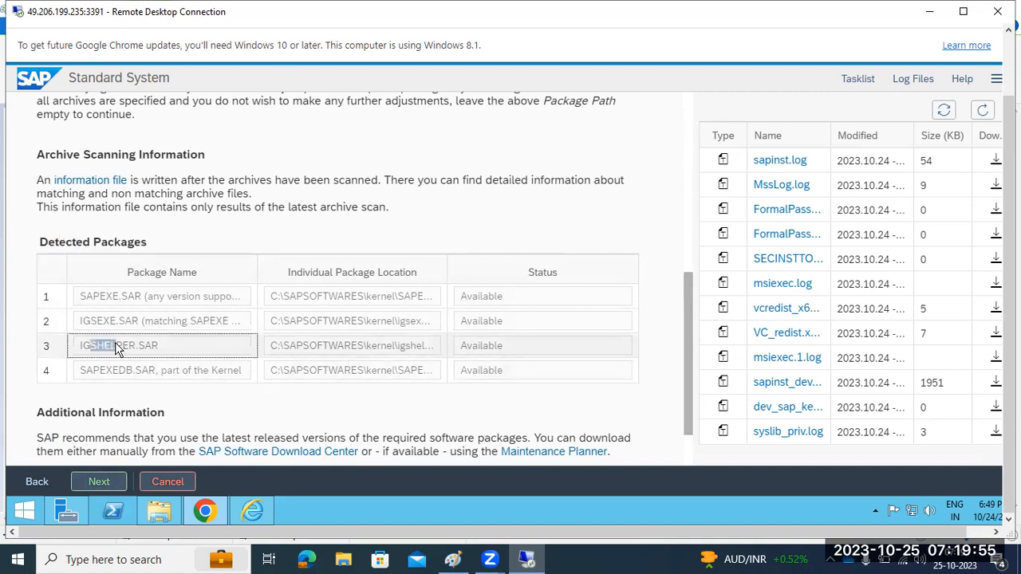
left_click(101, 482)
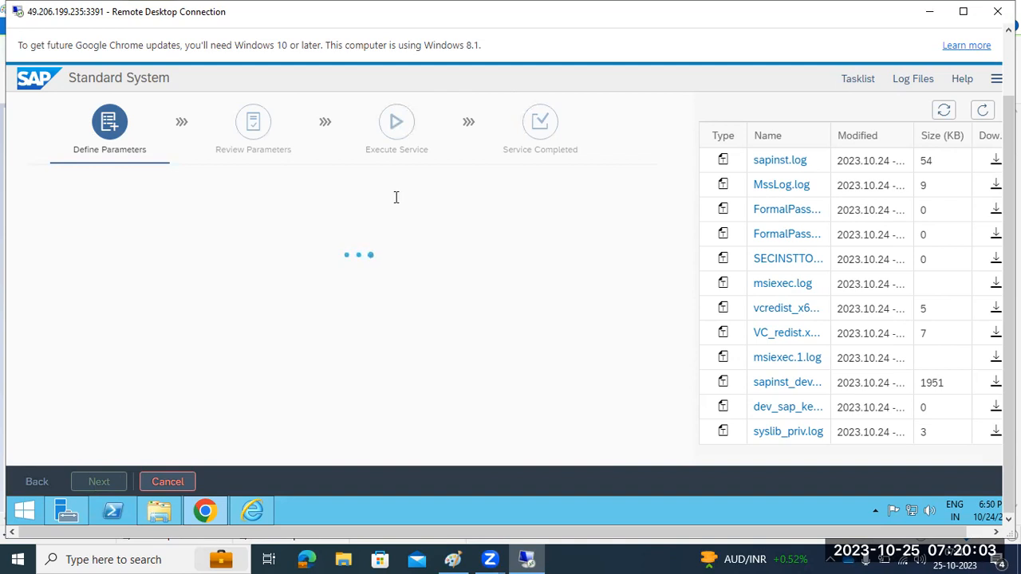
Refresh the installer log list twice until the Upgrade SAP Host Agent page appears
left_click(984, 111)
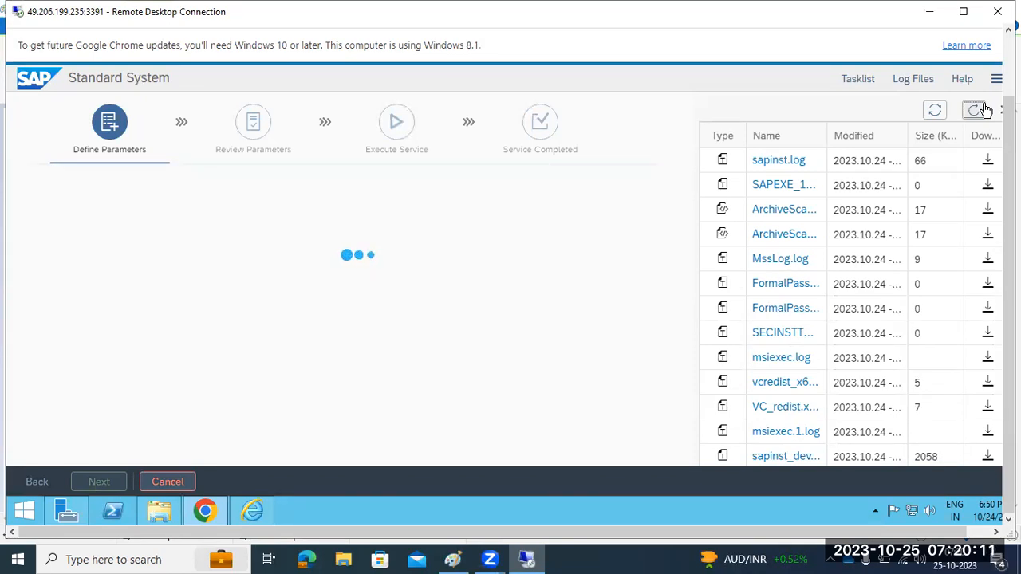
left_click(981, 113)
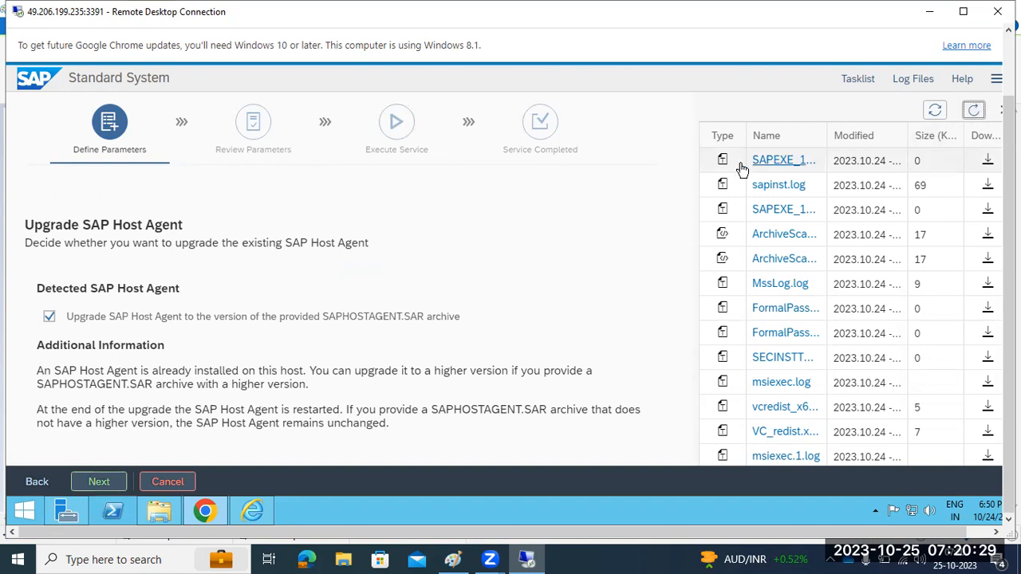
Uncheck the Upgrade SAP Host Agent option
left_click_drag(80, 319, 458, 329)
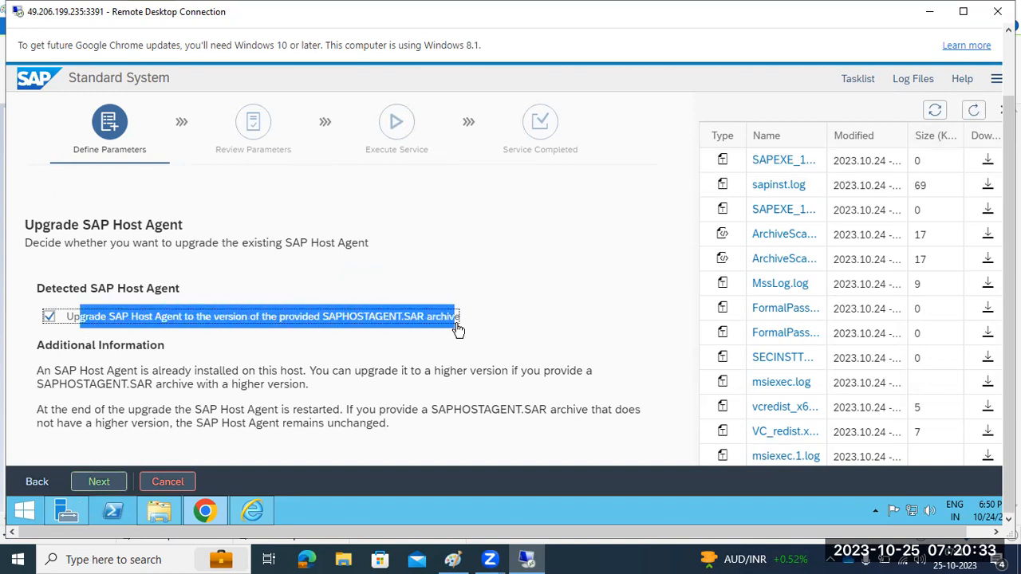
left_click(48, 316)
left_click_drag(80, 321, 361, 337)
Open and then close Task Manager on the remote server
right_click(341, 513)
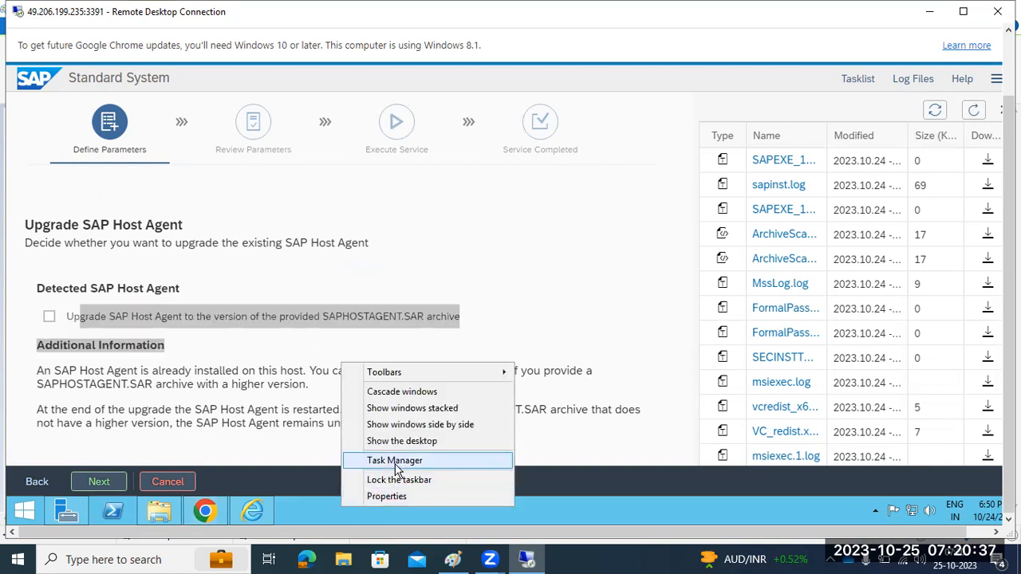
left_click(396, 465)
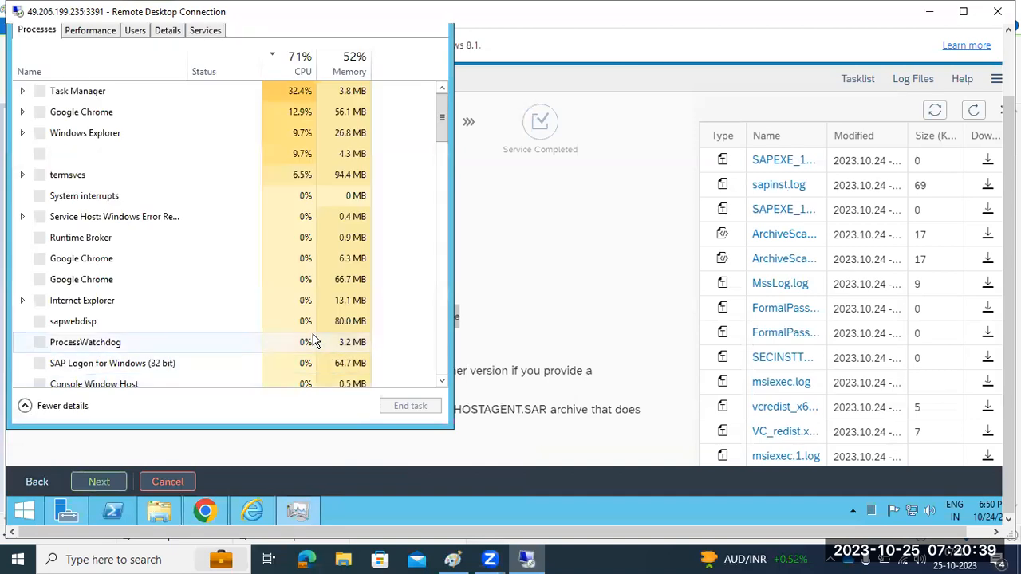
right_click(299, 512)
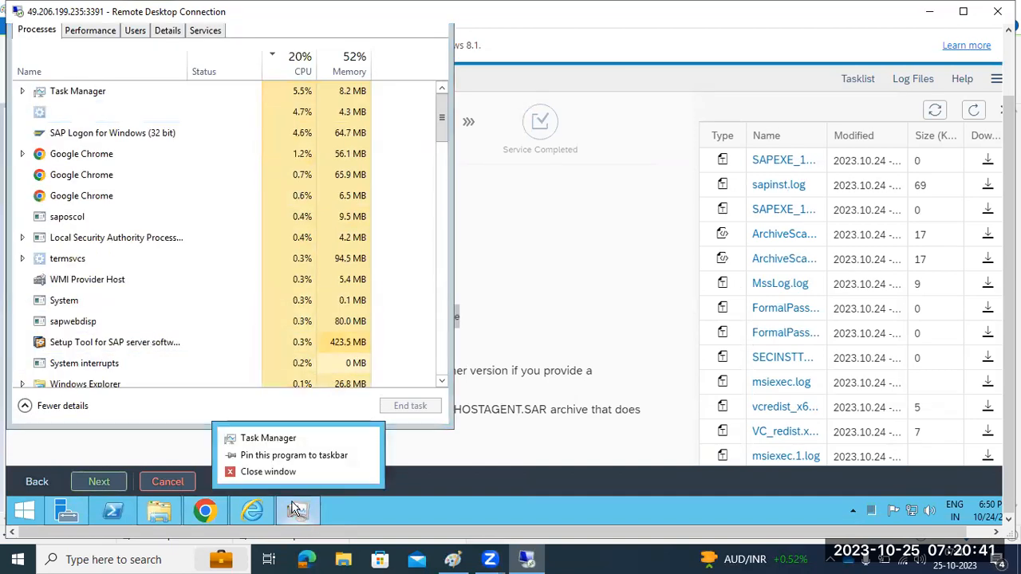
left_click(252, 473)
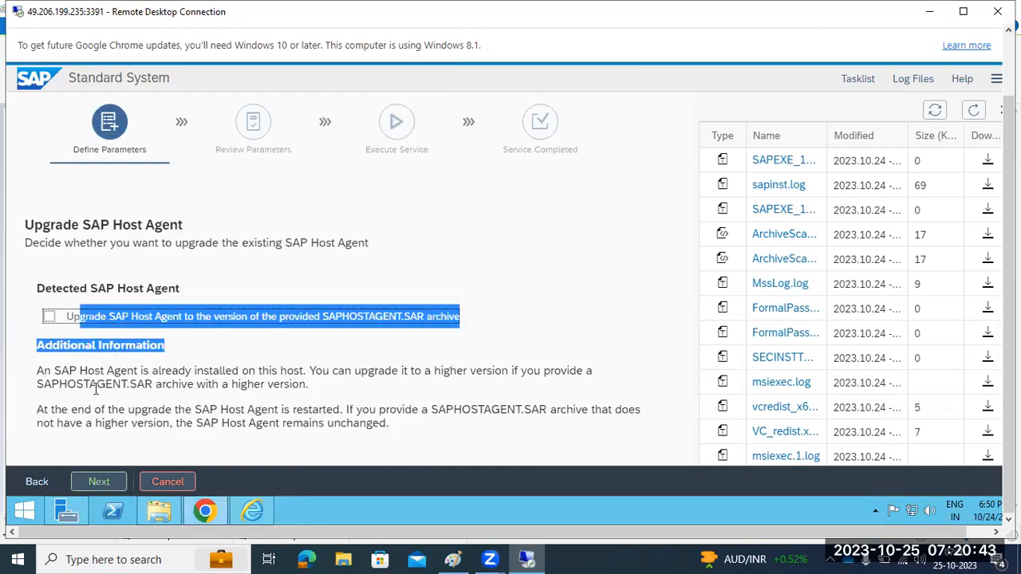
Continue without the Host Agent upgrade and refresh the log list twice
left_click(100, 483)
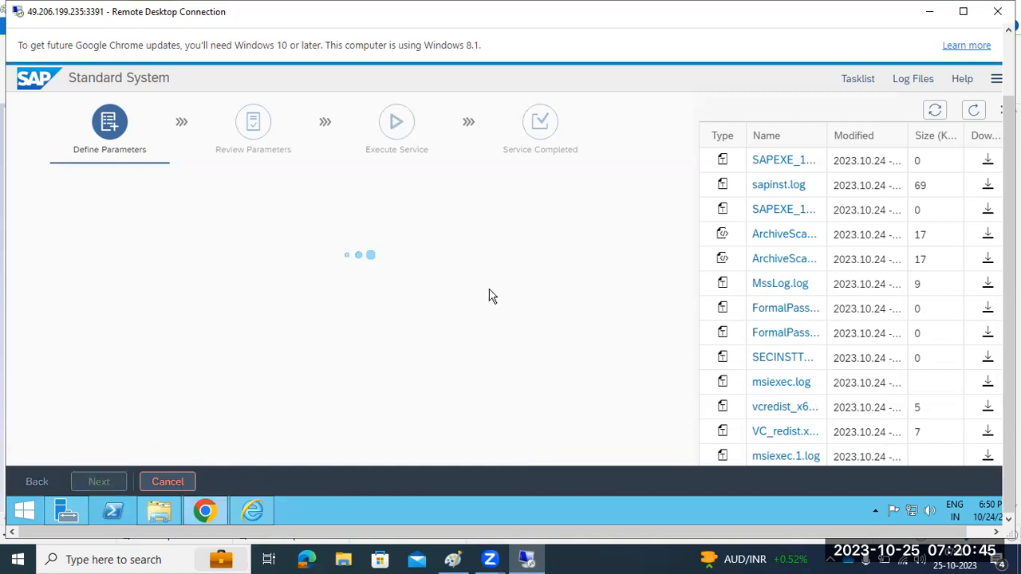
left_click(973, 109)
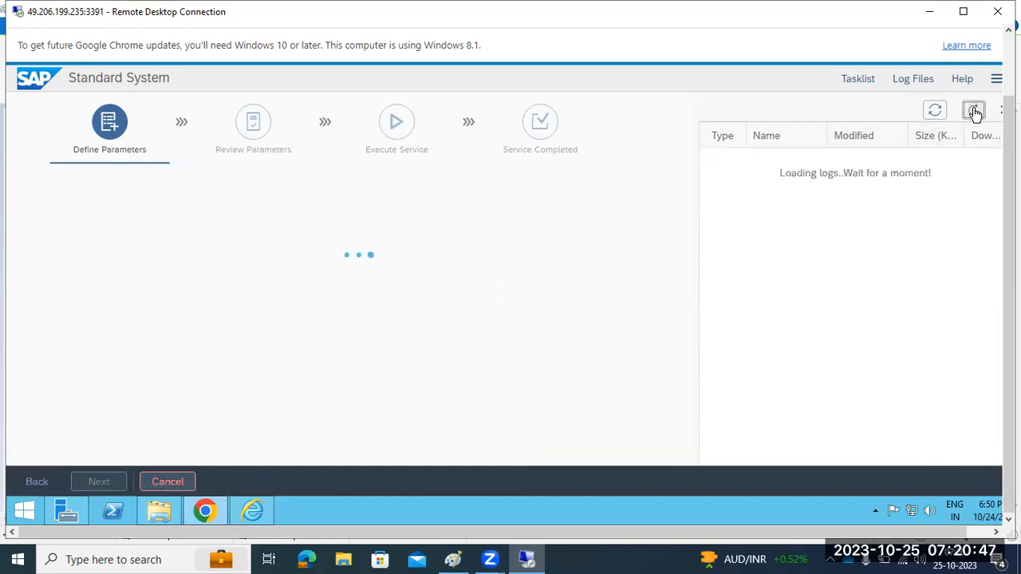
left_click(971, 111)
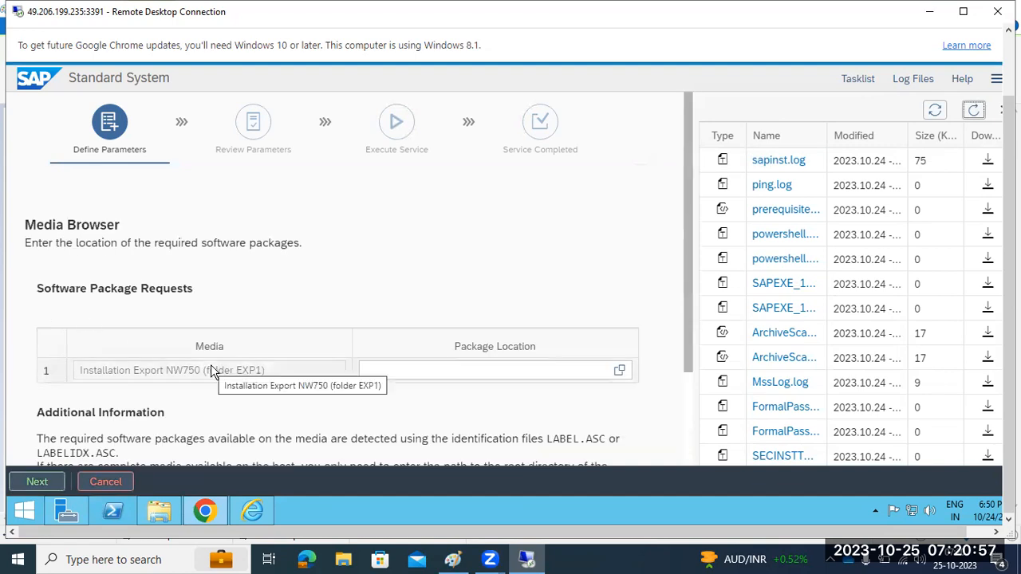
Try to continue and dismiss the missing export package error
left_click(38, 484)
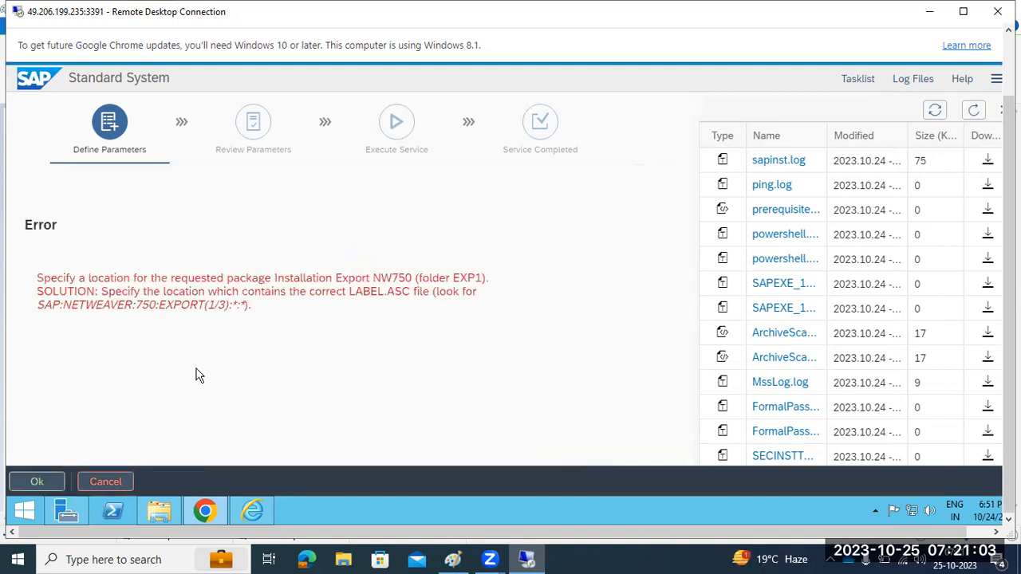
left_click_drag(105, 277, 413, 277)
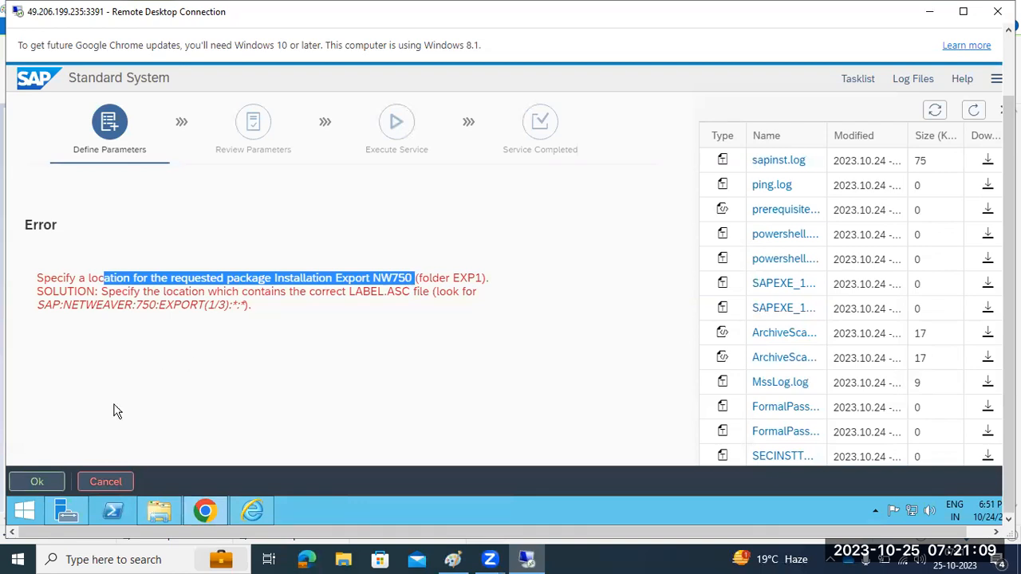
left_click(44, 482)
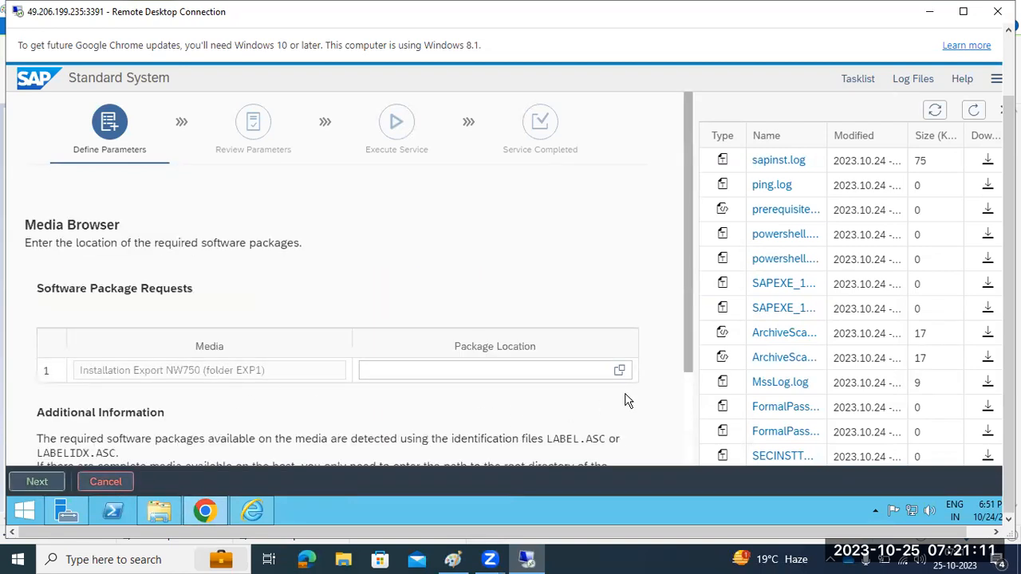
Set the Installation Export NW750 package location to C:\SAPSOFTWARES\NW7.5EXPORT
left_click(618, 370)
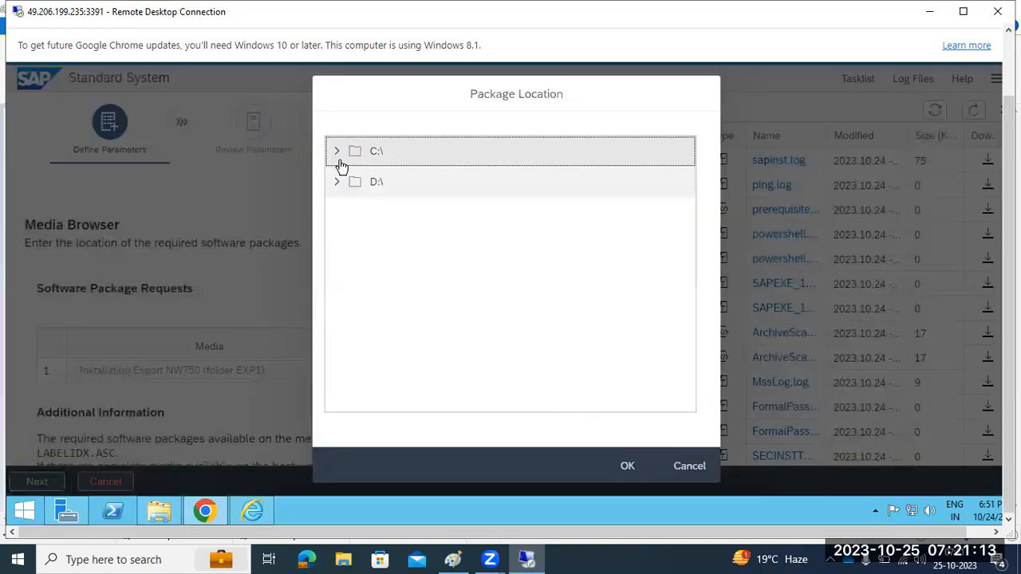
left_click(337, 152)
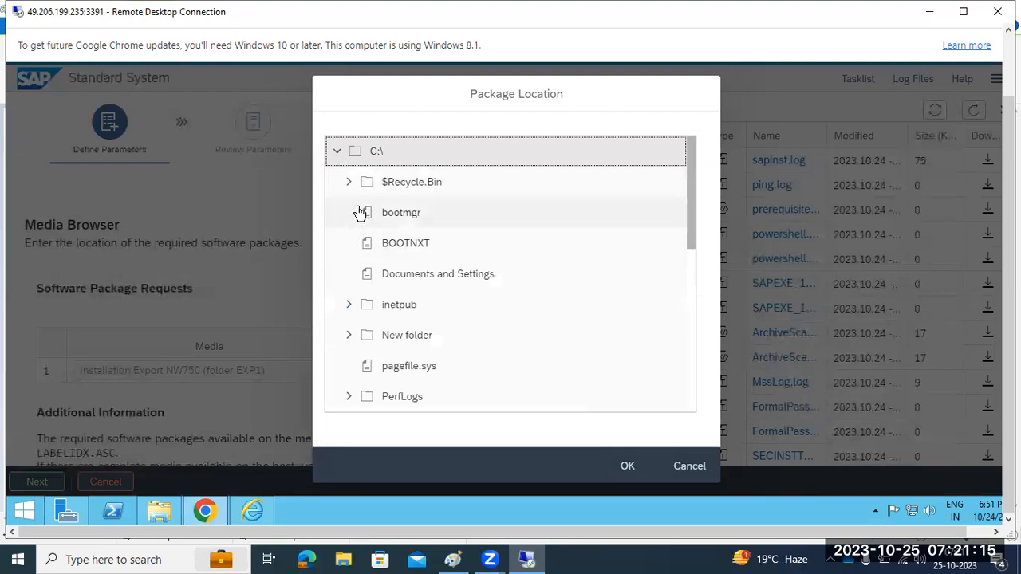
scroll(360, 239, "down", 4)
left_click(348, 283)
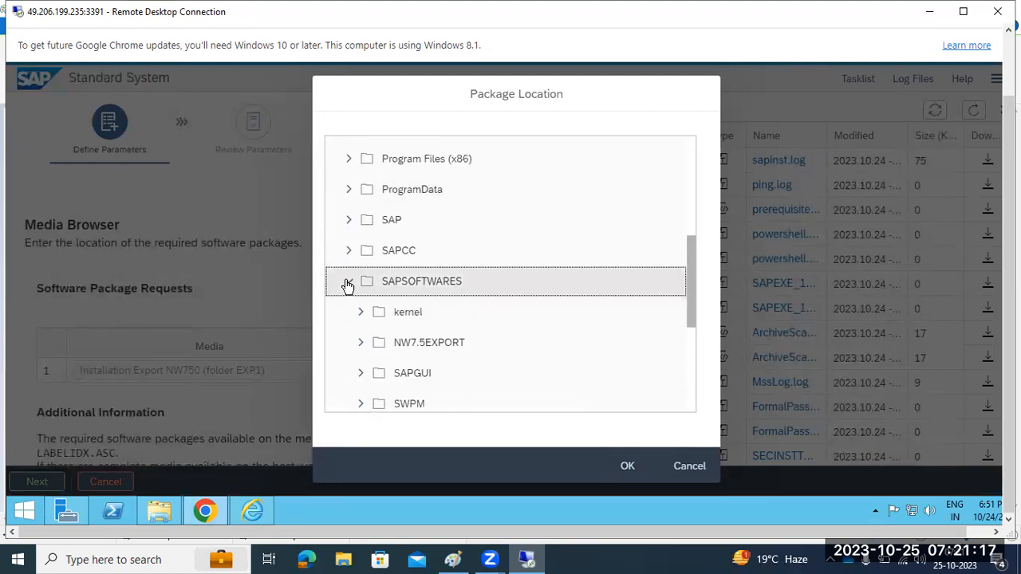
scroll(348, 285, "down", 2)
left_click(415, 276)
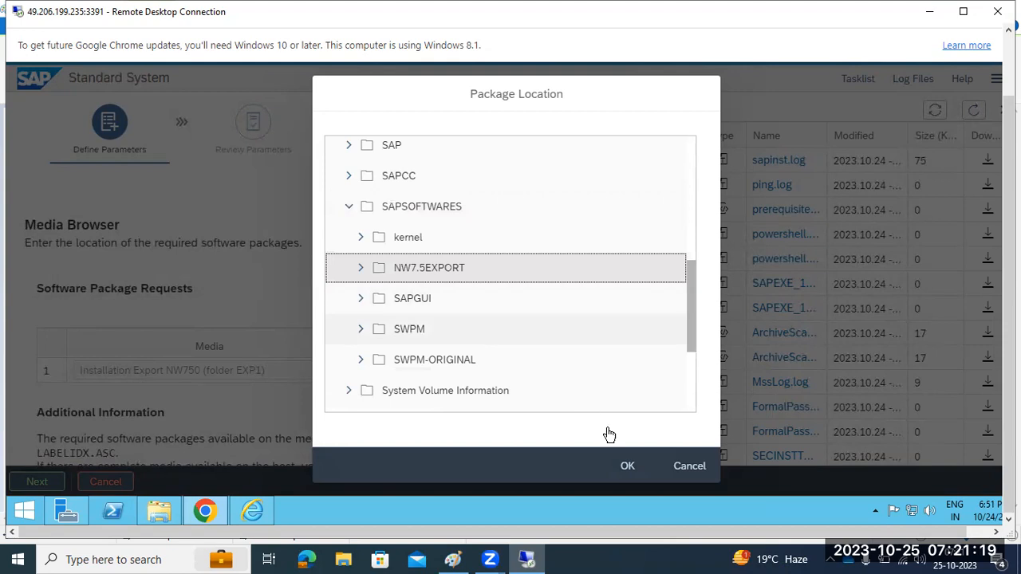
left_click(628, 466)
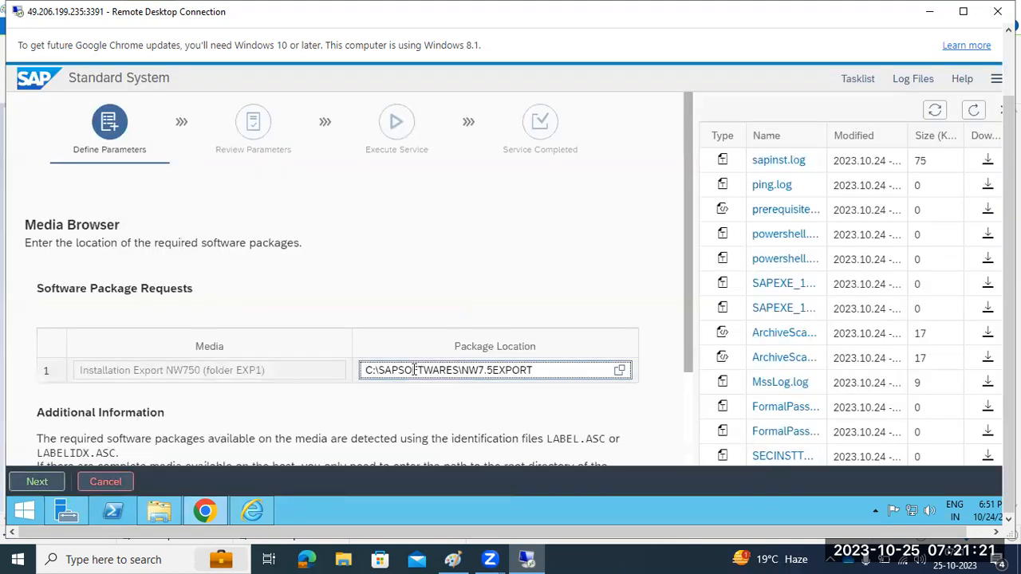
Confirm the export location path, continue, and refresh the log list
left_click_drag(412, 371, 563, 370)
left_click(51, 481)
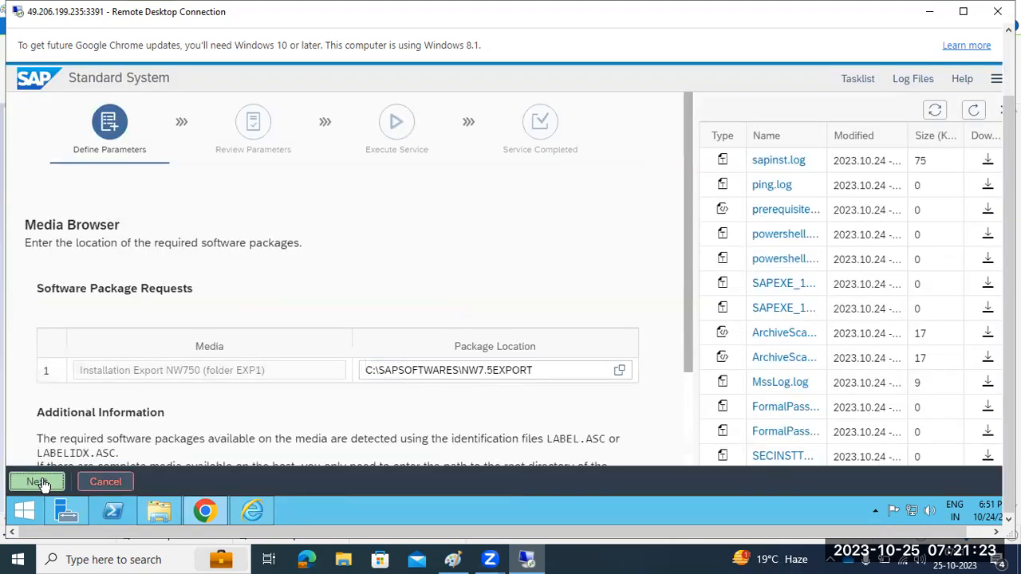
left_click(973, 110)
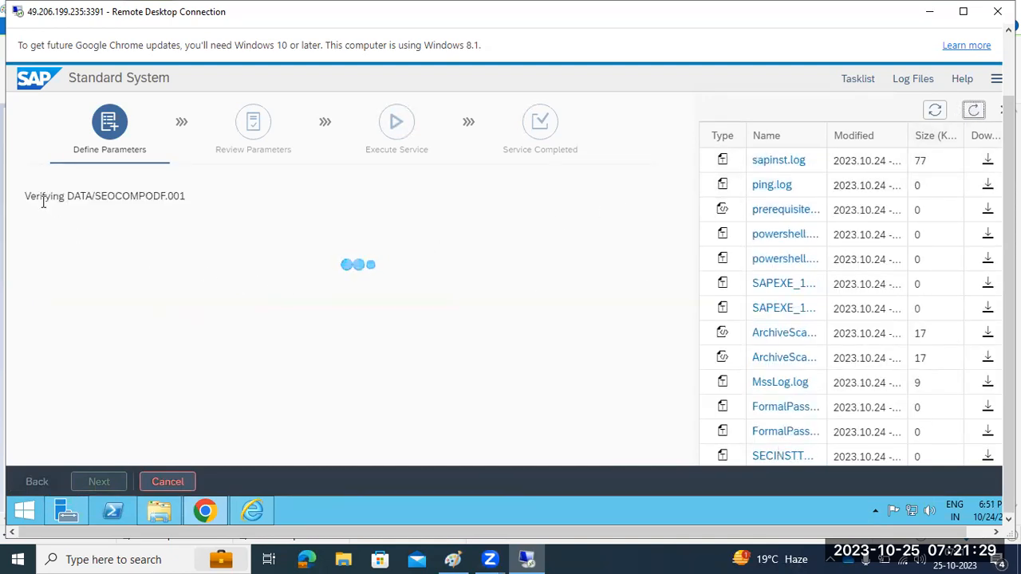
Review sapinst.log, noting the missing signature file and that EXP1 is signed and accepted
left_click_drag(60, 196, 194, 196)
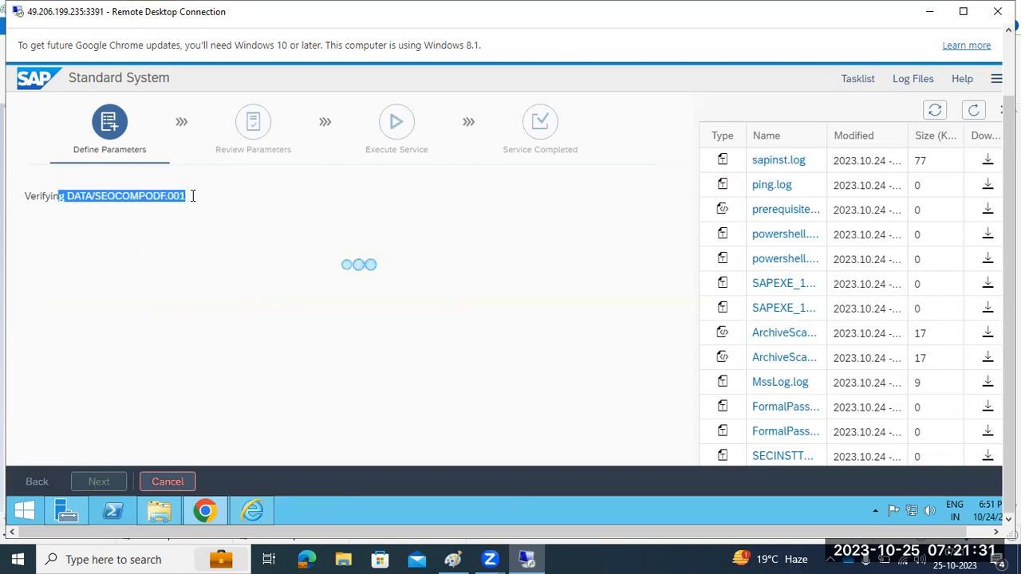
left_click(797, 161)
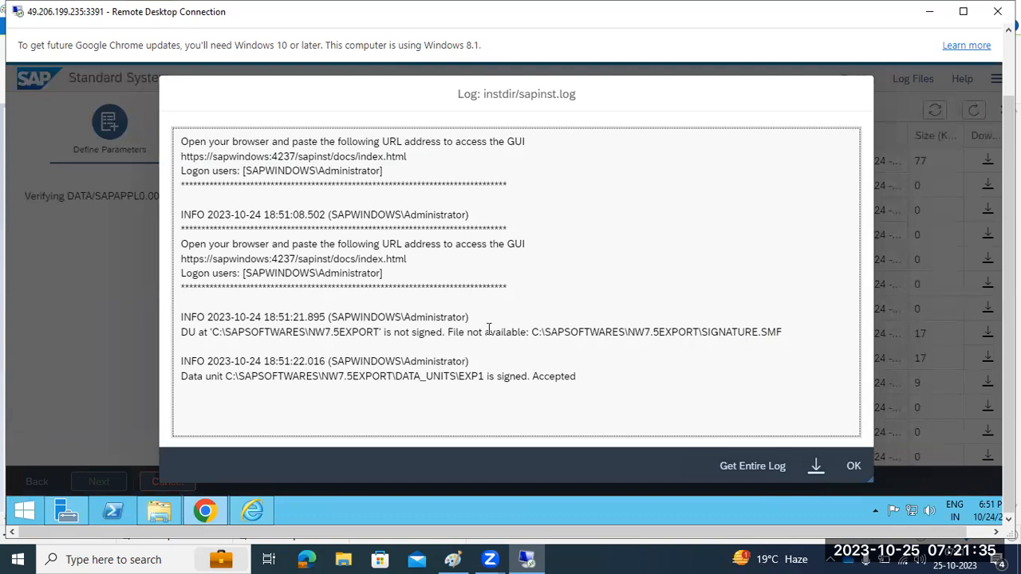
left_click_drag(532, 334, 704, 333)
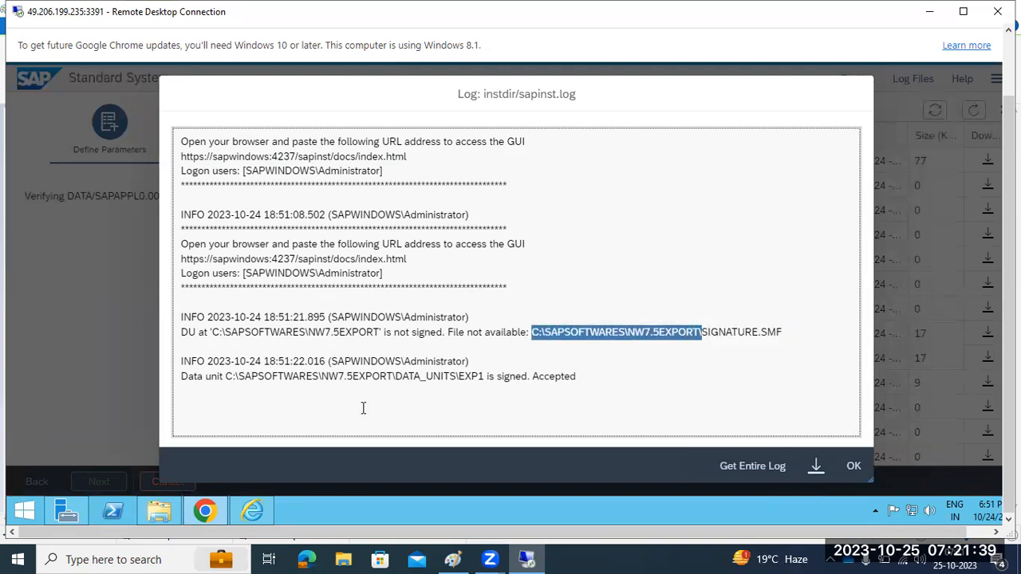
left_click_drag(396, 377, 574, 381)
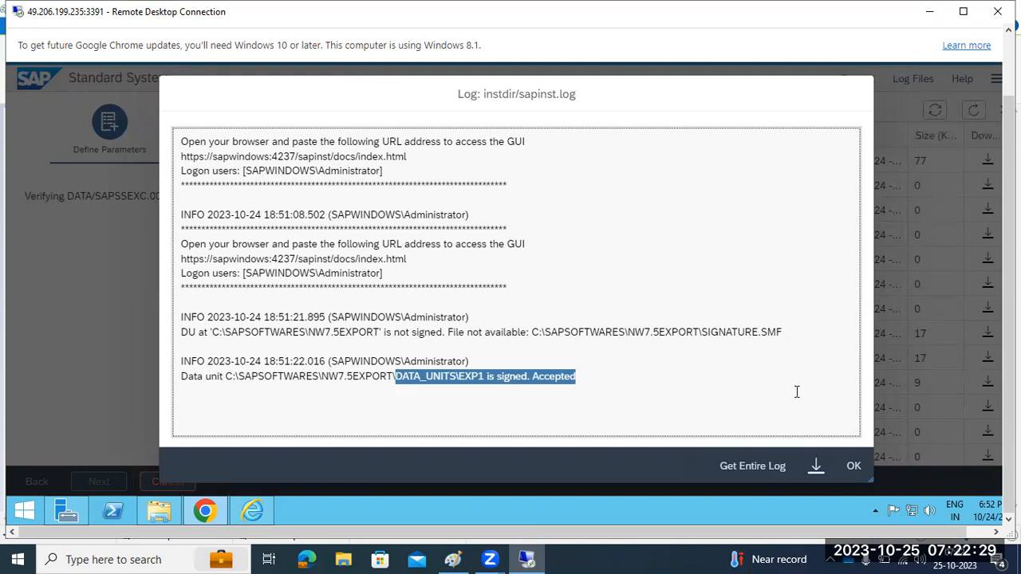
left_click(853, 467)
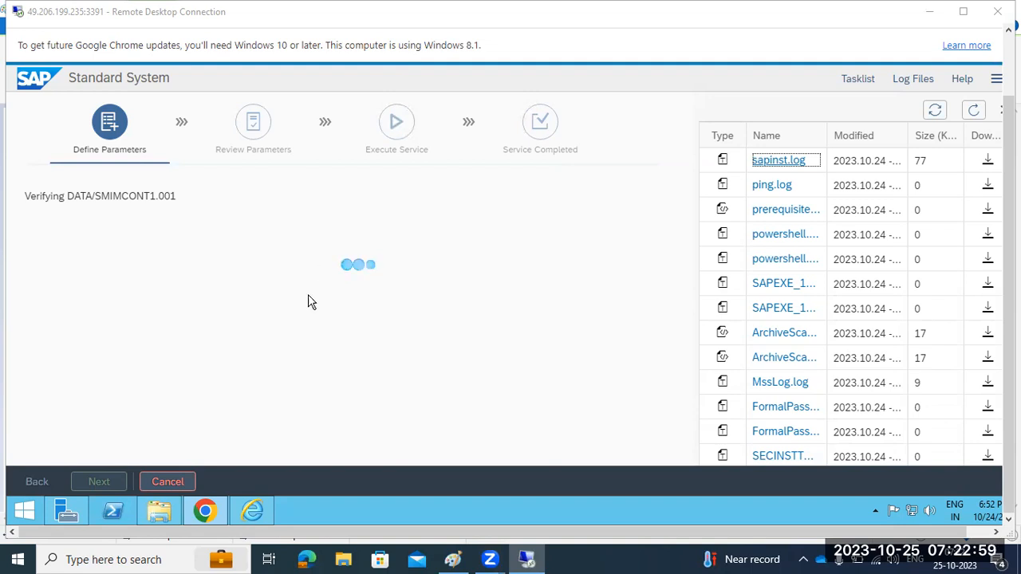
Check the data file under verification, refresh the log list, and bring Paint forward
left_click(68, 197)
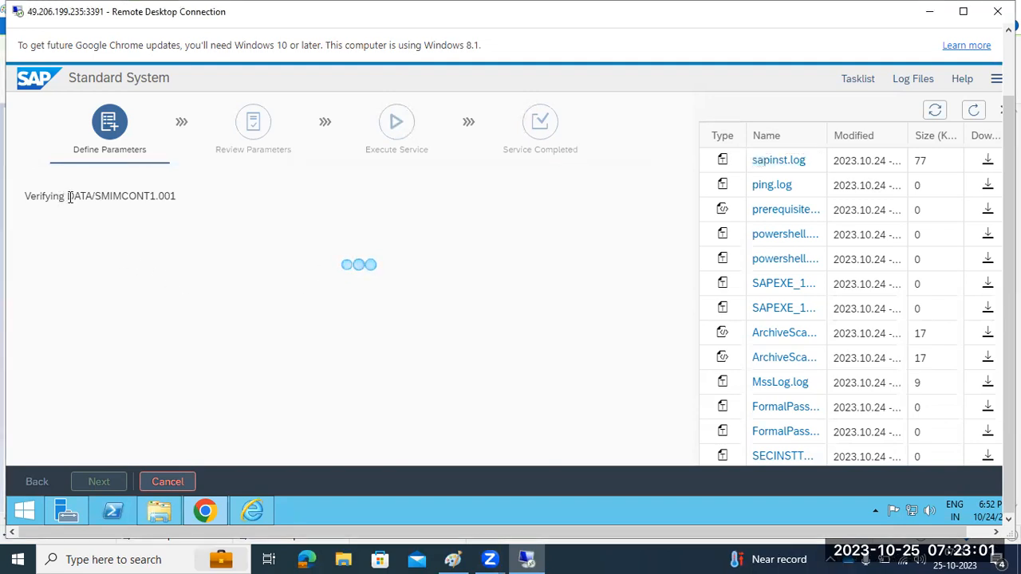
left_click(973, 110)
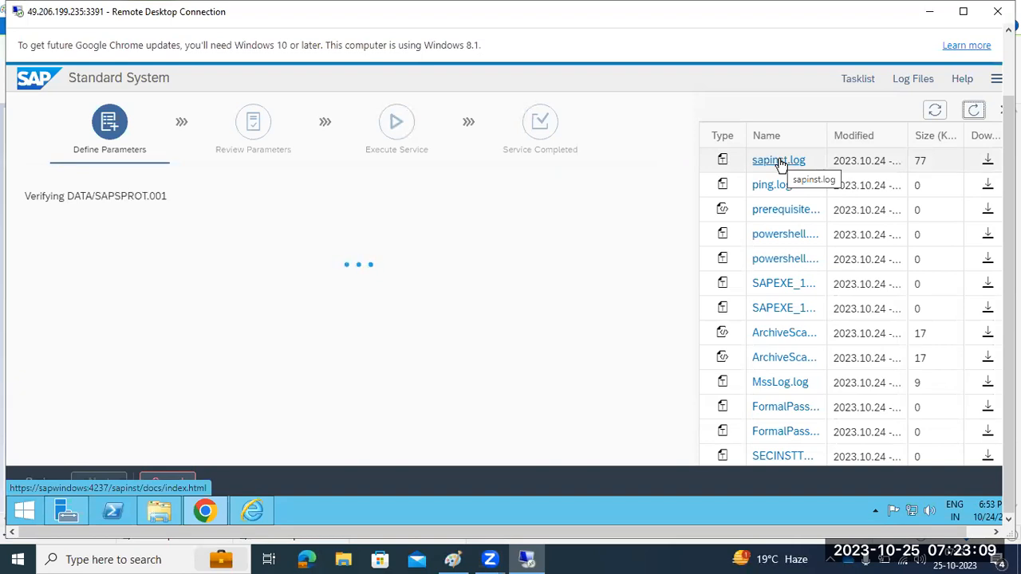
left_click(452, 559)
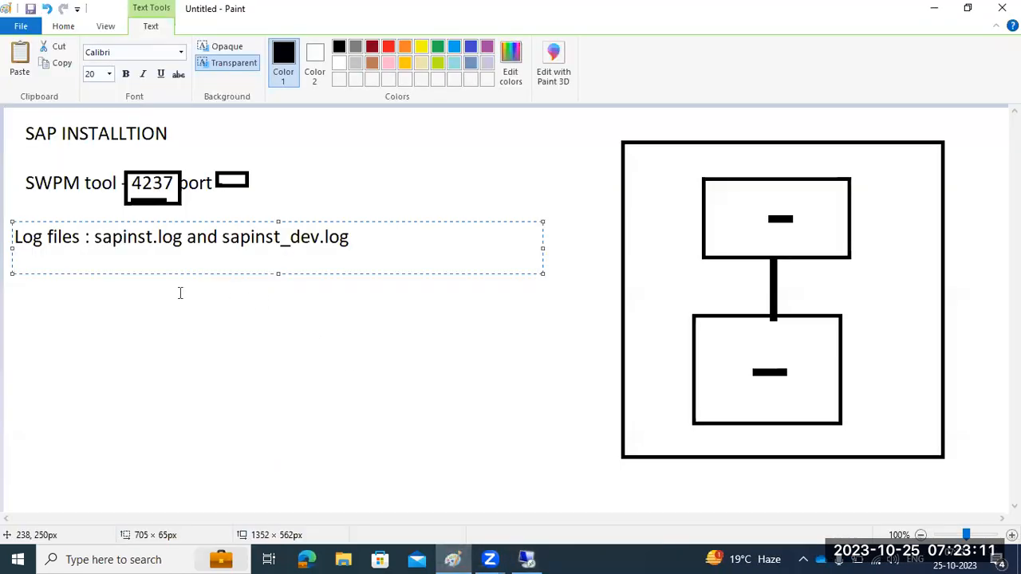
Commit the Log files and SWPM port notes in Paint, discarding the stray empty text boxes
left_click(138, 298)
left_click_drag(6, 224, 375, 265)
left_click(301, 314)
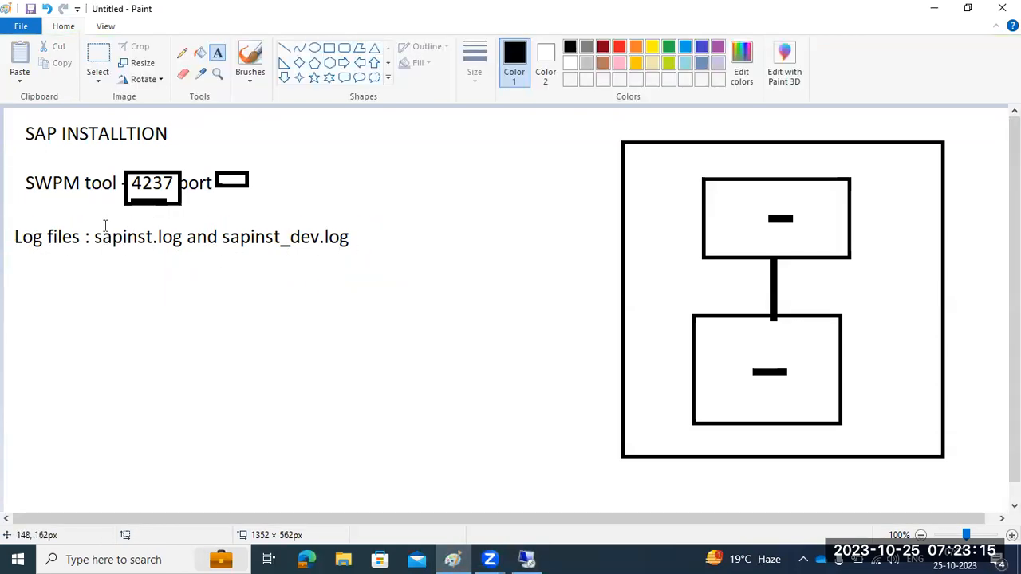
left_click_drag(16, 165, 273, 220)
left_click(130, 317)
left_click_drag(34, 260, 211, 505)
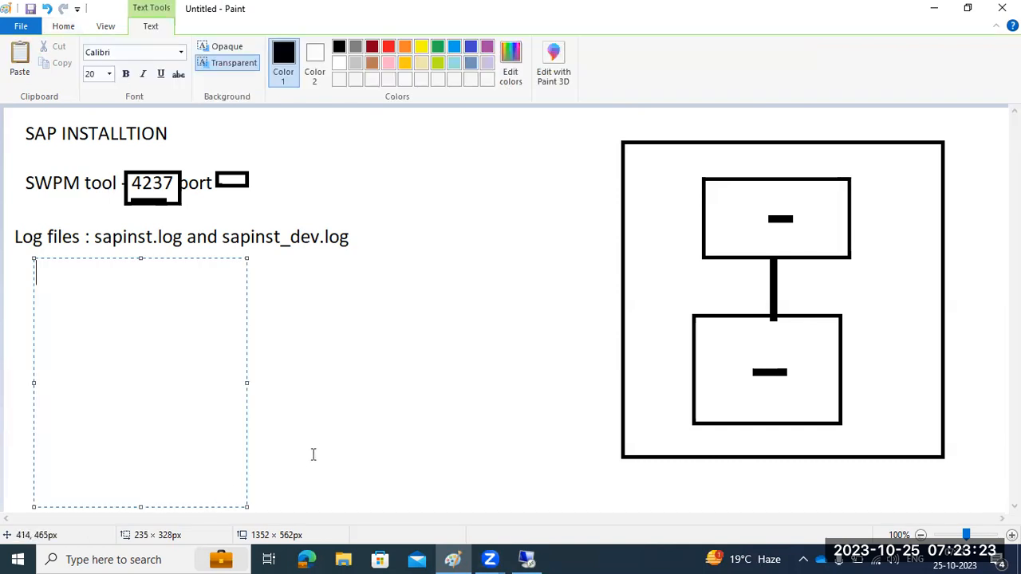
left_click(372, 431)
left_click(526, 559)
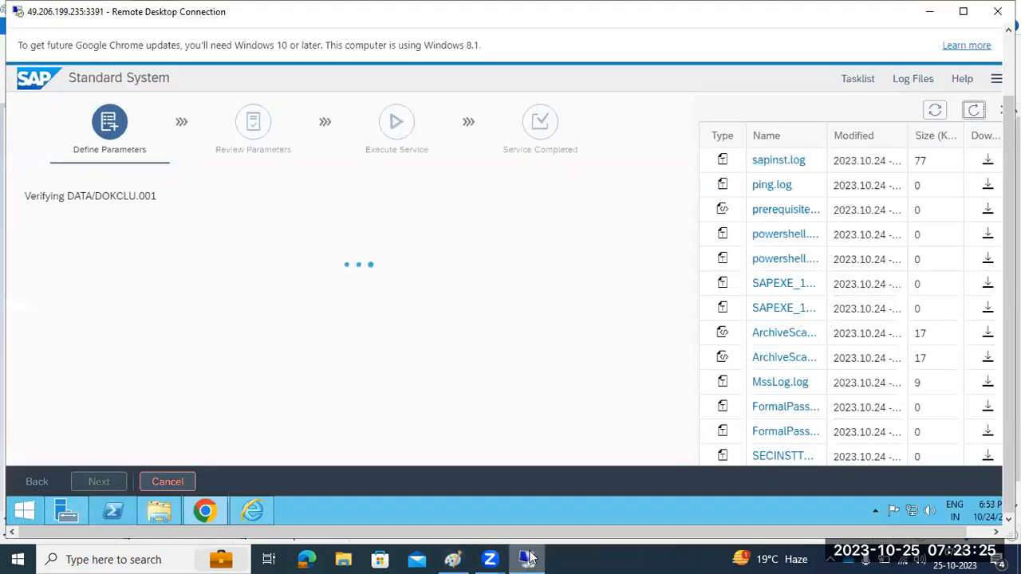
left_click(973, 111)
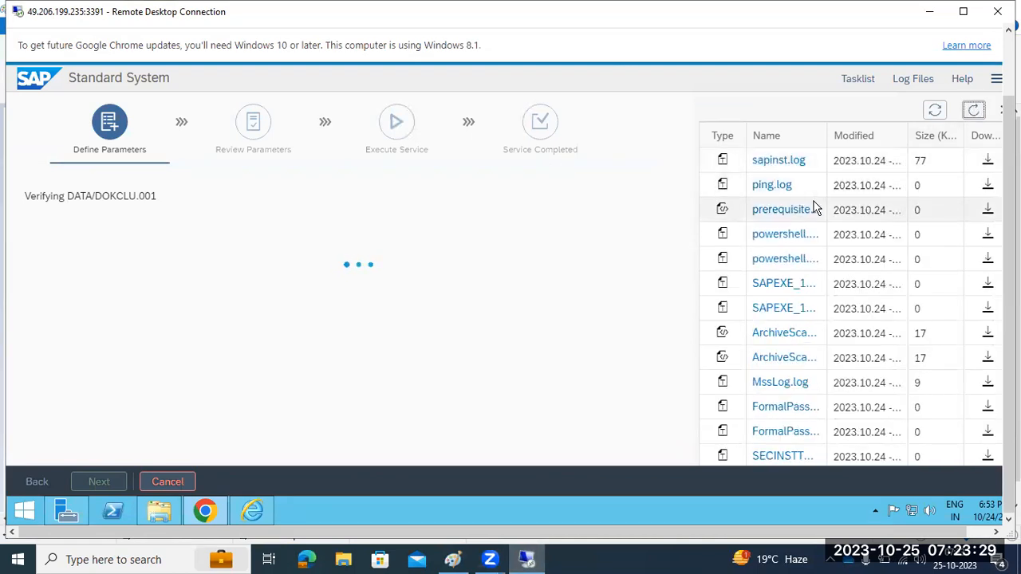
left_click(778, 161)
left_click_drag(396, 288, 614, 288)
left_click_drag(510, 332, 579, 334)
left_click_drag(538, 375, 627, 380)
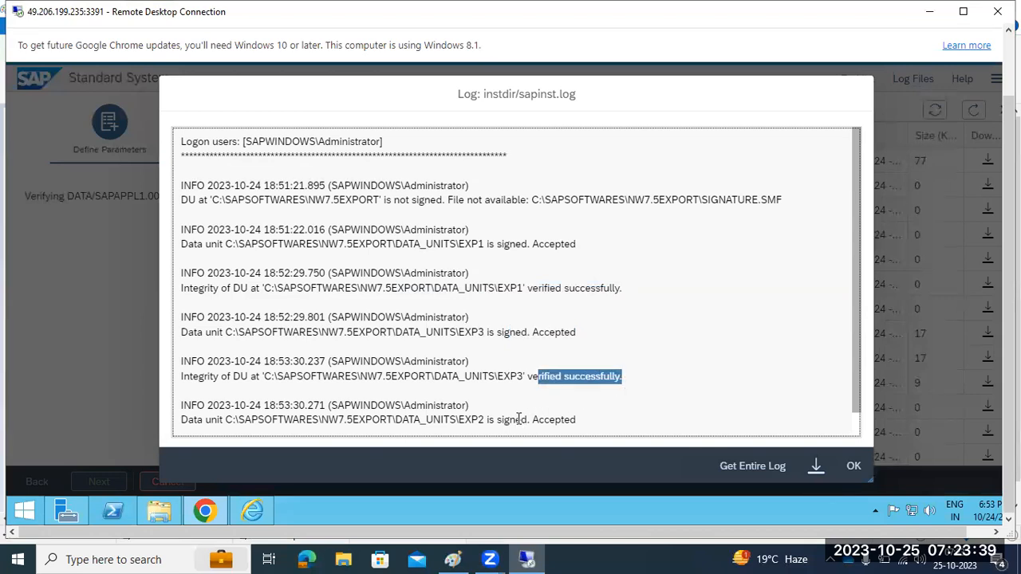
left_click_drag(519, 420, 571, 420)
left_click_drag(539, 244, 564, 244)
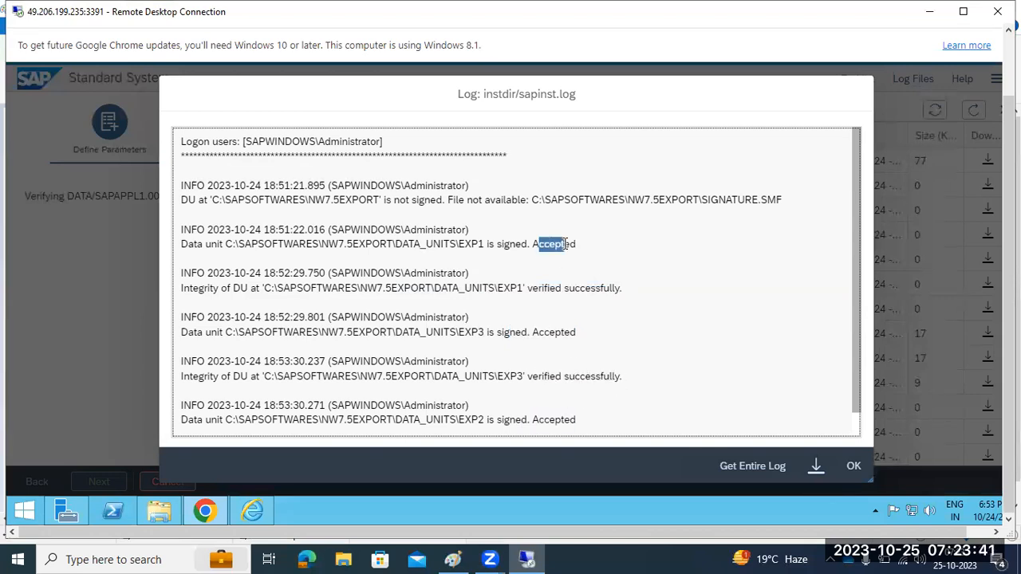
scroll(569, 306, "down", 1)
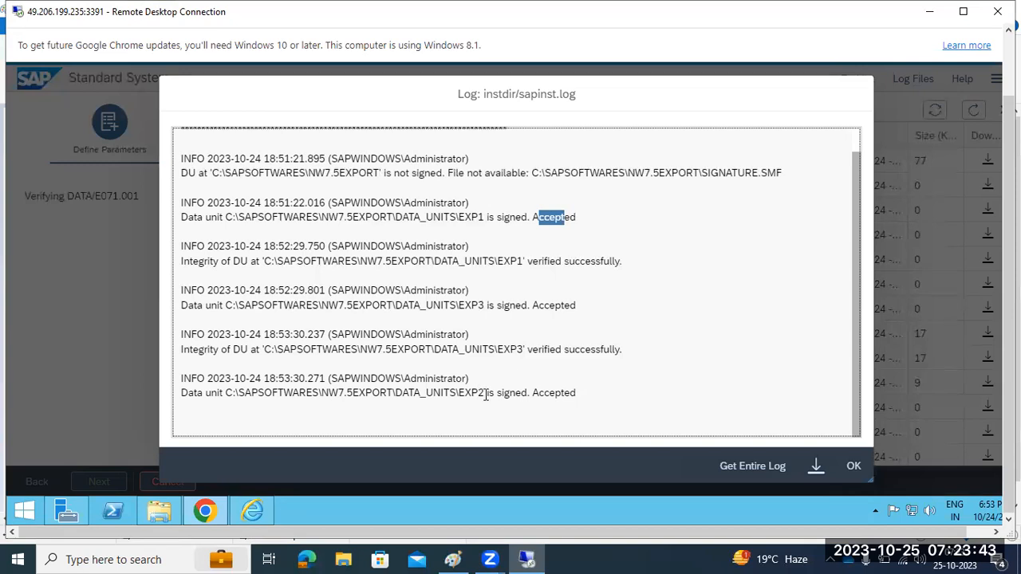
left_click_drag(479, 393, 575, 394)
left_click(859, 469)
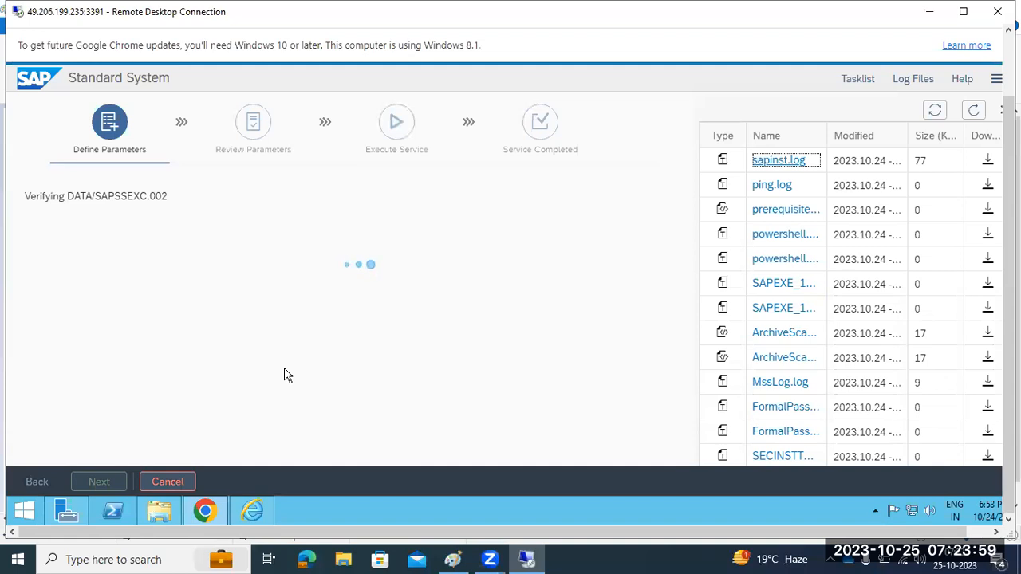
key("Return")
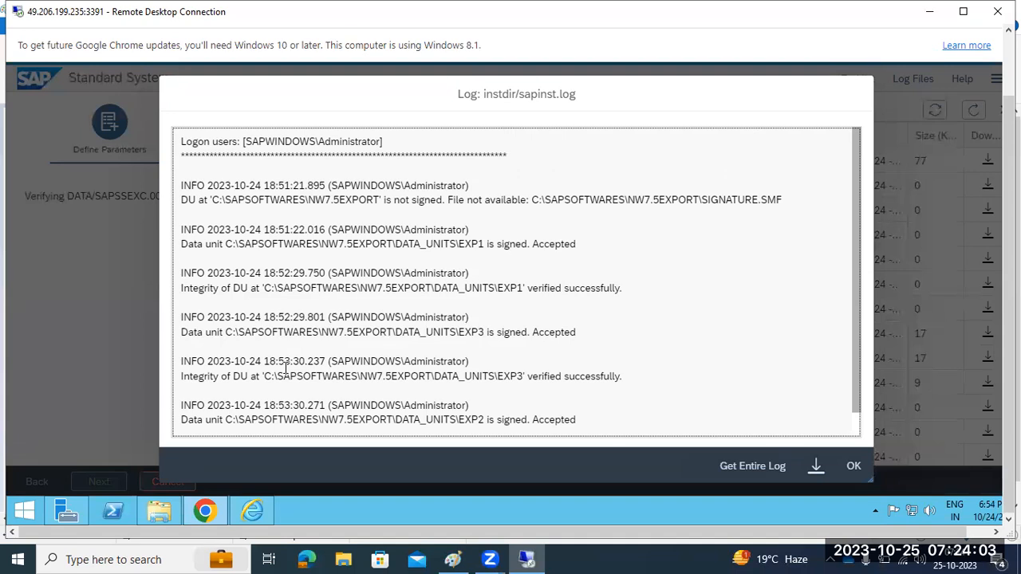
left_click(861, 472)
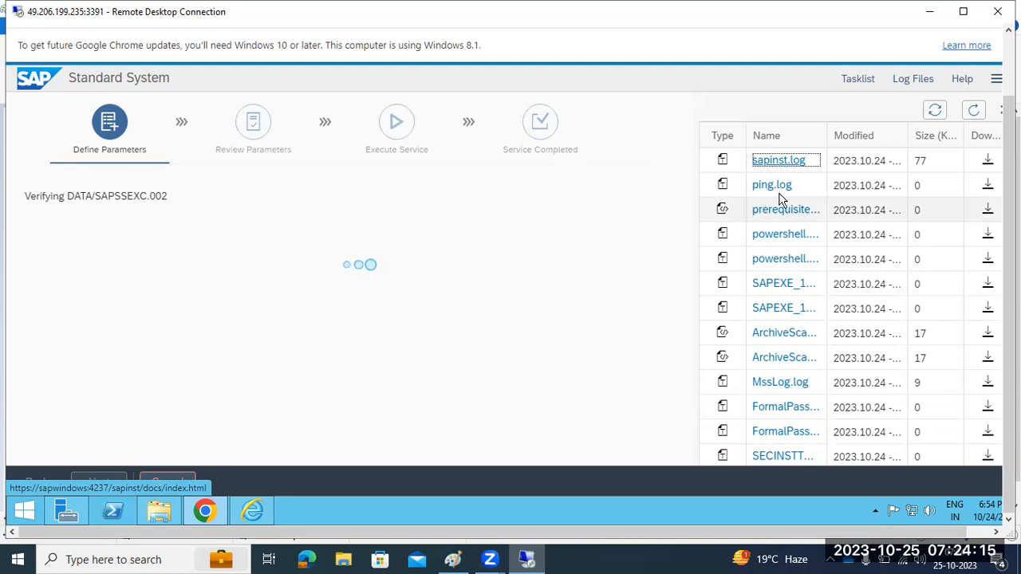
scroll(800, 396, "down", 3)
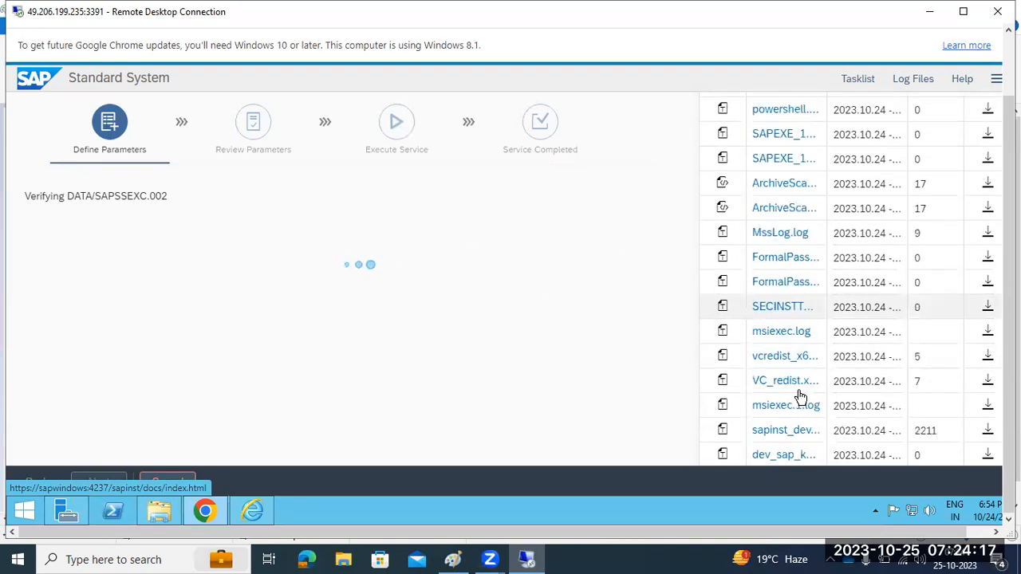
Inspect sapinst_dev.log for the EXP2 integrity verification line and its signed marker
scroll(801, 397, "down", 1)
left_click(777, 397)
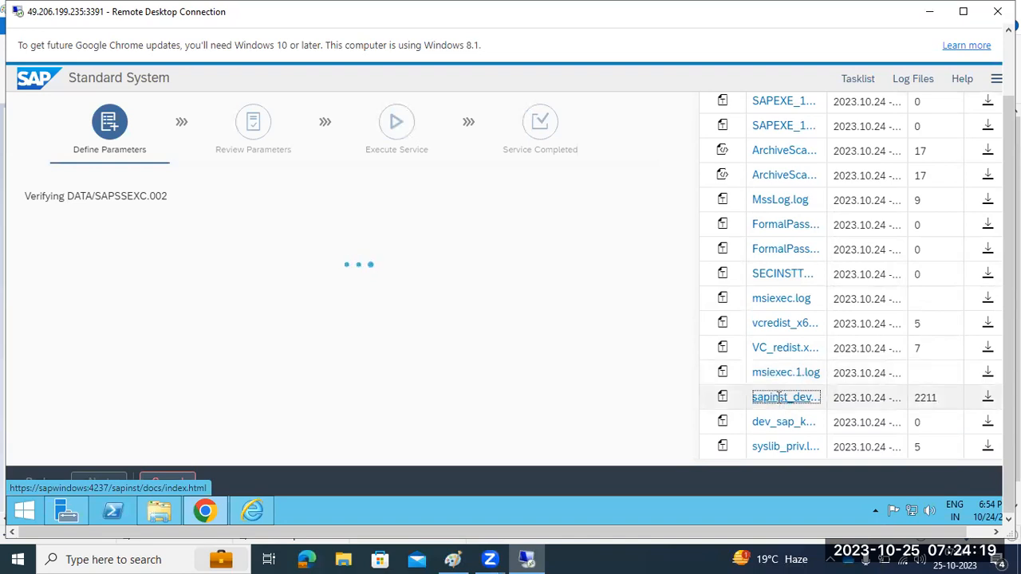
left_click_drag(318, 376, 494, 385)
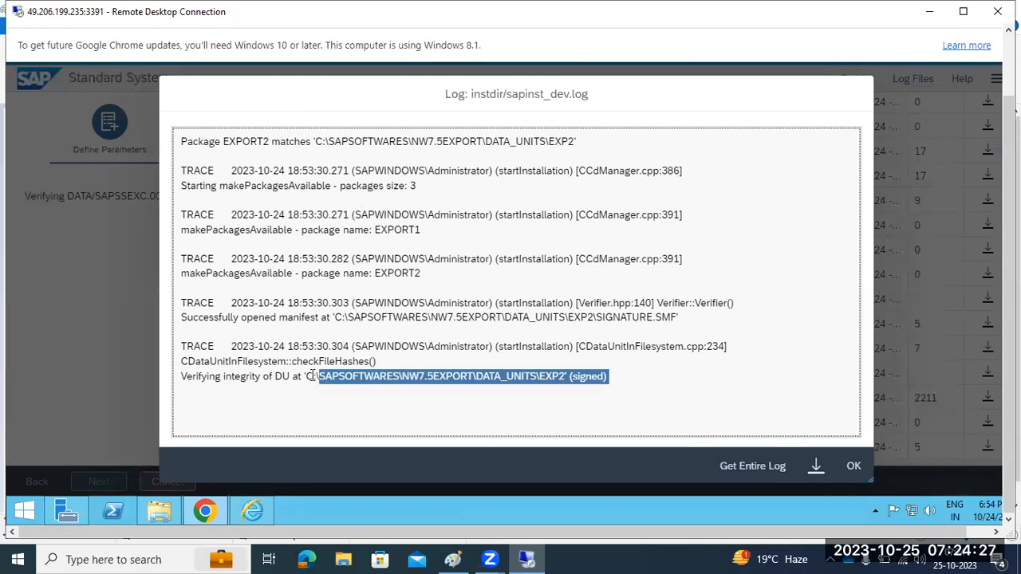
left_click_drag(275, 375, 476, 377)
left_click_drag(551, 393, 607, 376)
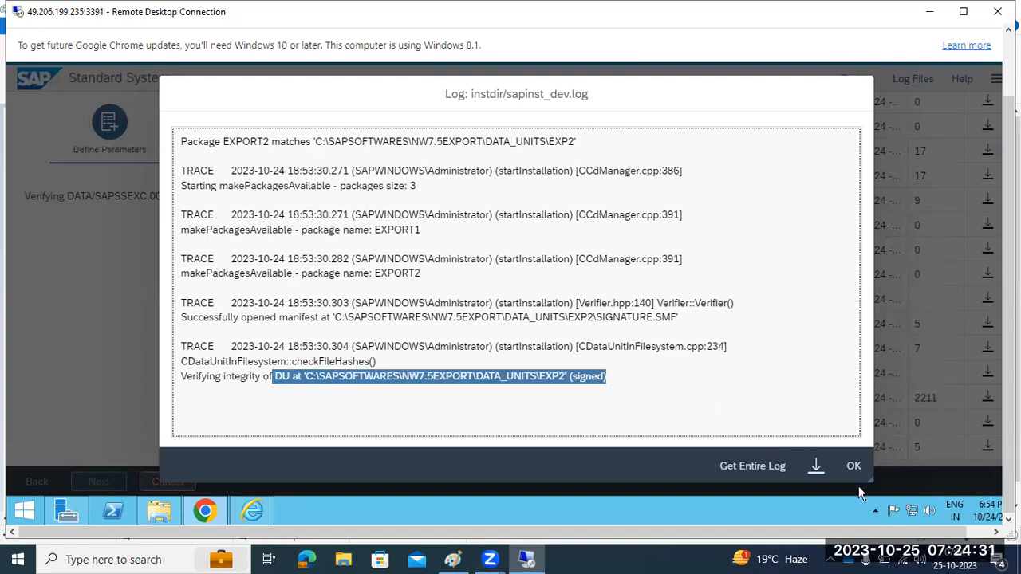
left_click(852, 466)
Open and close sapinst.log, then refresh the log list until the Data Files page loads
scroll(771, 264, "up", 3)
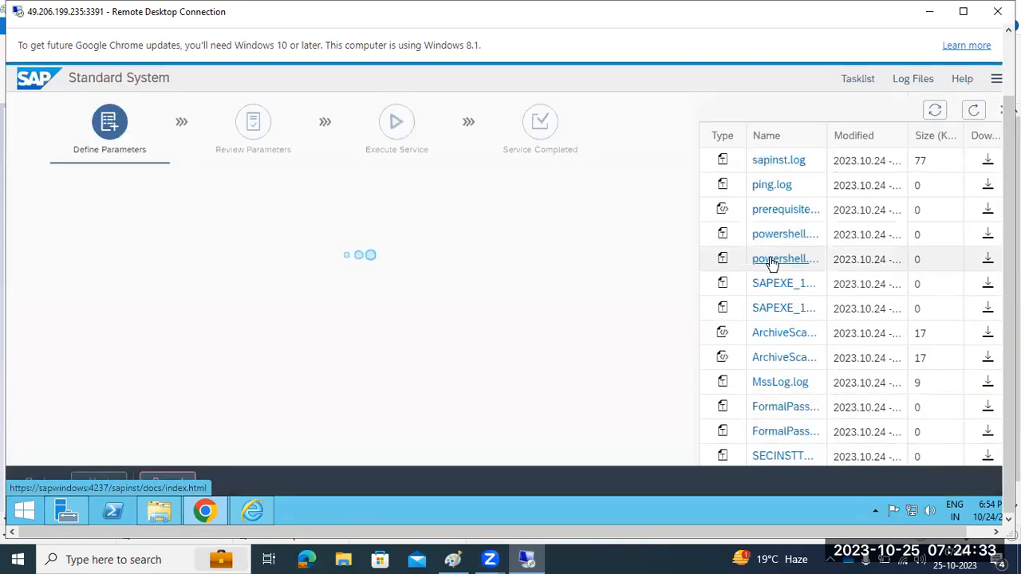
left_click(778, 161)
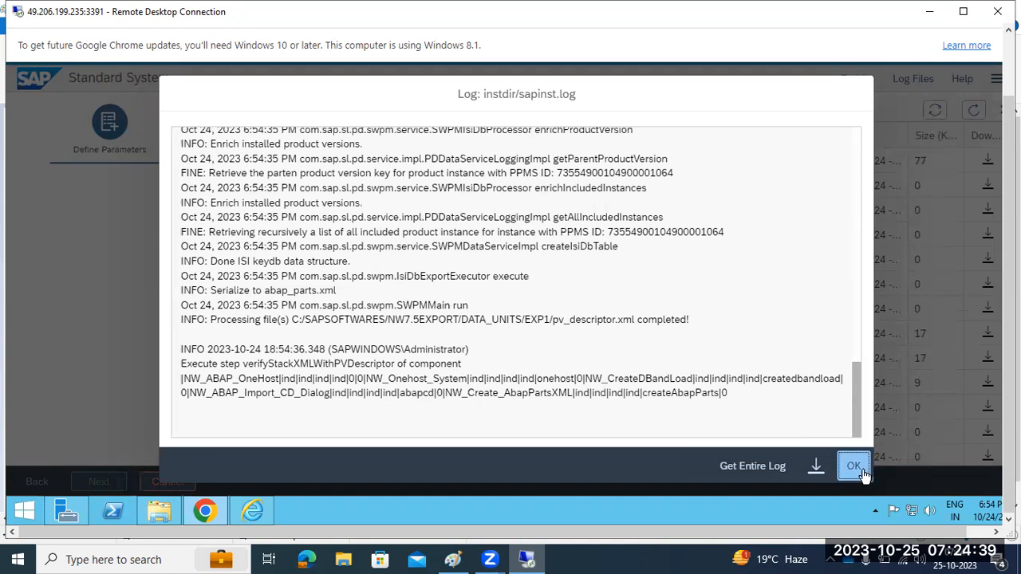
left_click(854, 466)
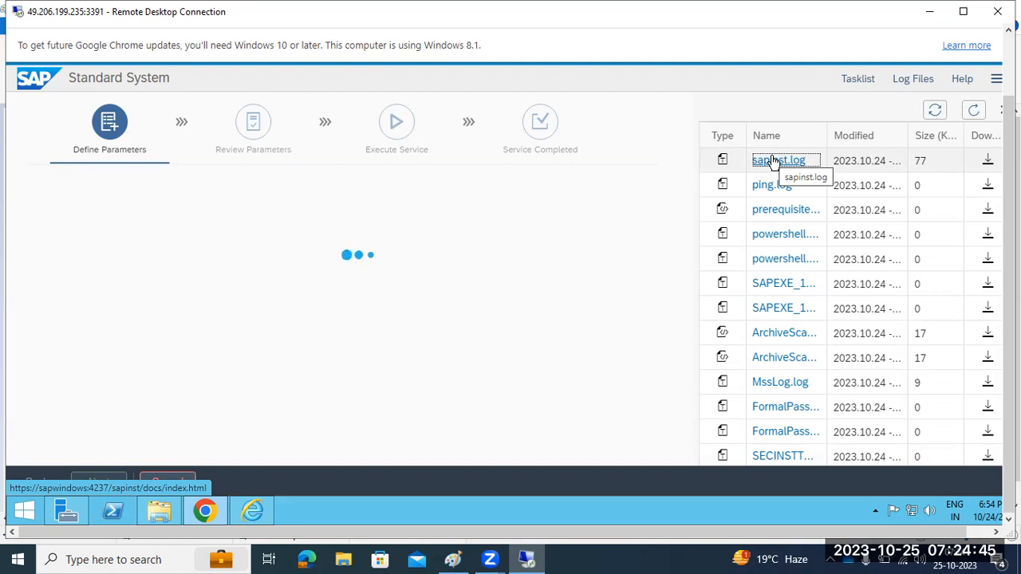
left_click_drag(750, 159, 825, 160)
left_click(824, 159)
double_click(807, 159)
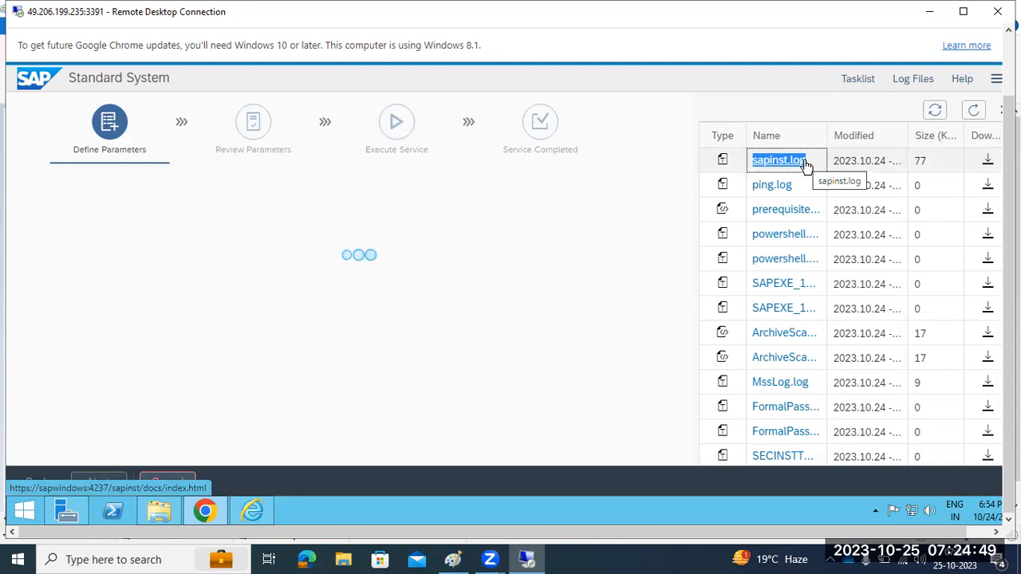
left_click(974, 109)
left_click(973, 109)
left_click(976, 111)
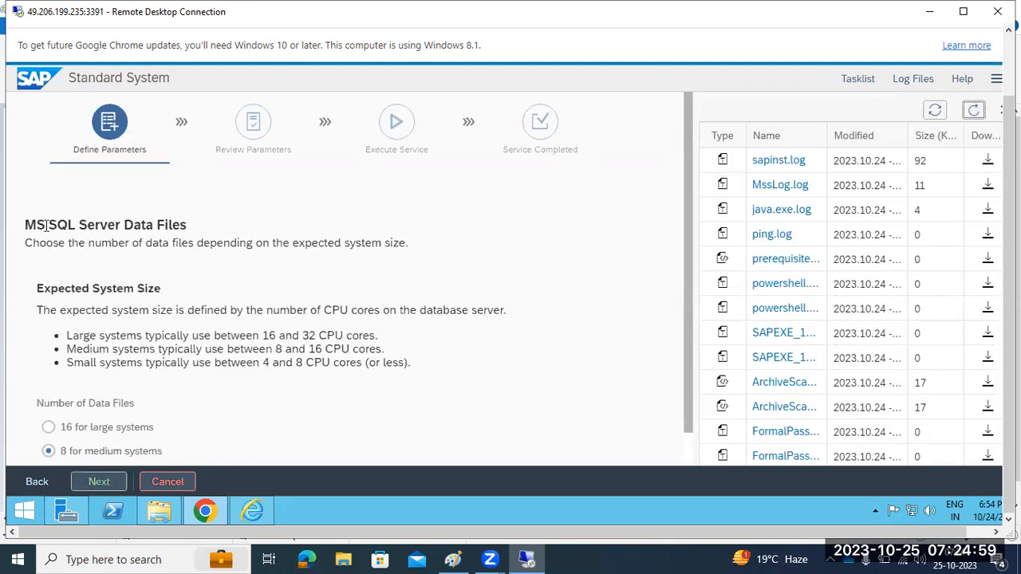
Open the C: drive in File Explorer, then return to the SQL Server Data Files page
left_click_drag(48, 224, 183, 224)
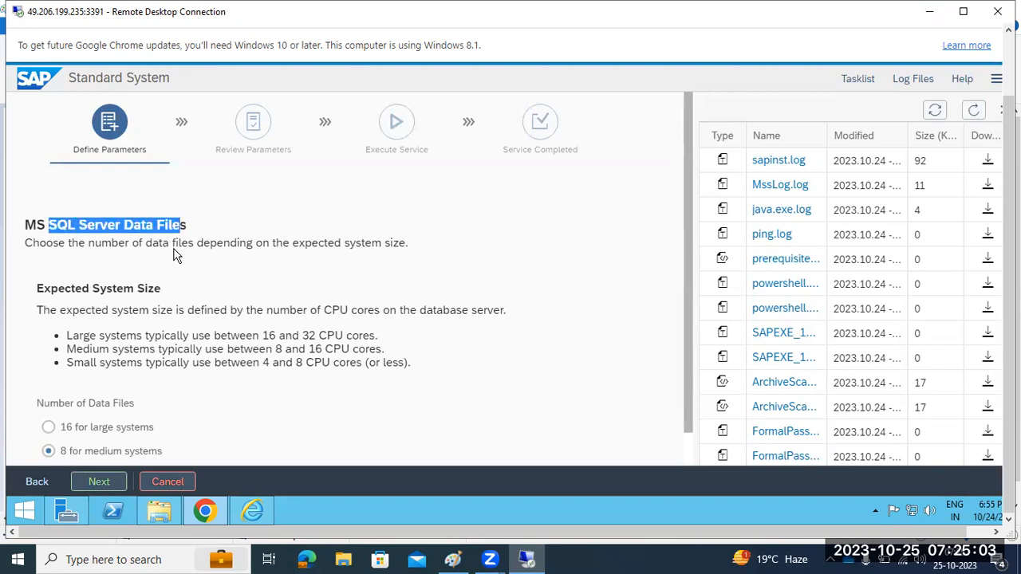
scroll(174, 271, "down", 1)
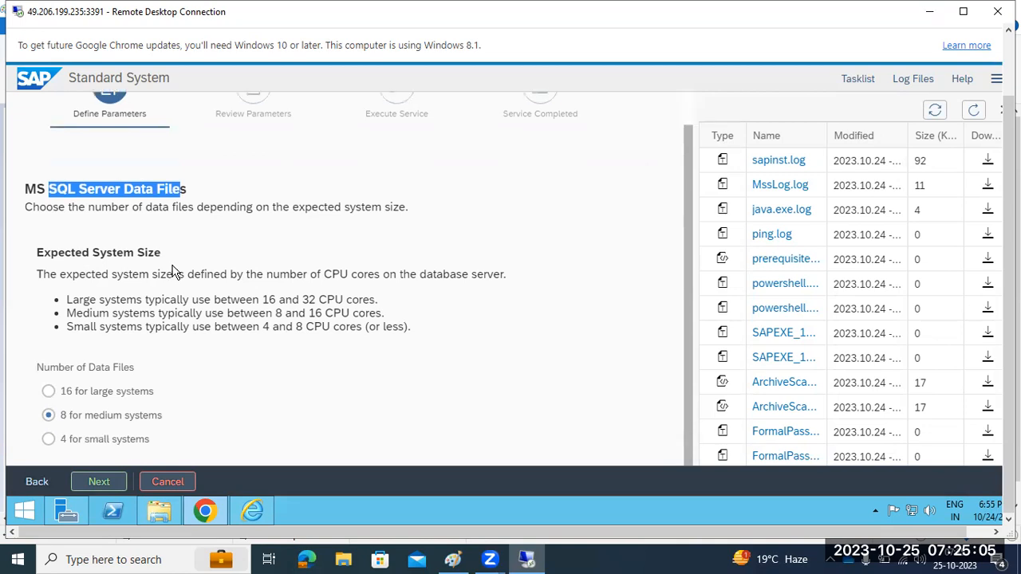
left_click(159, 510)
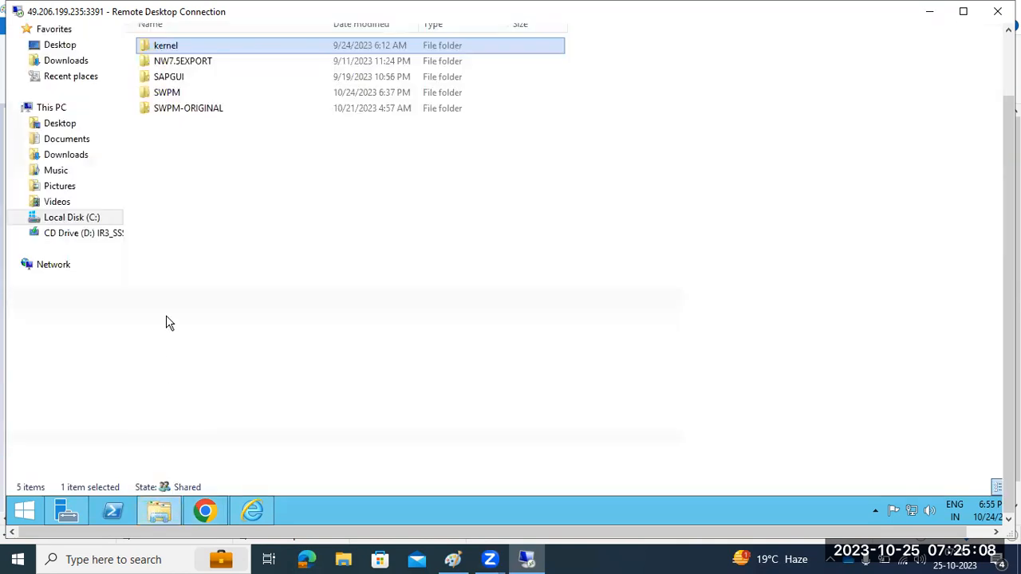
left_click(53, 110)
double_click(197, 152)
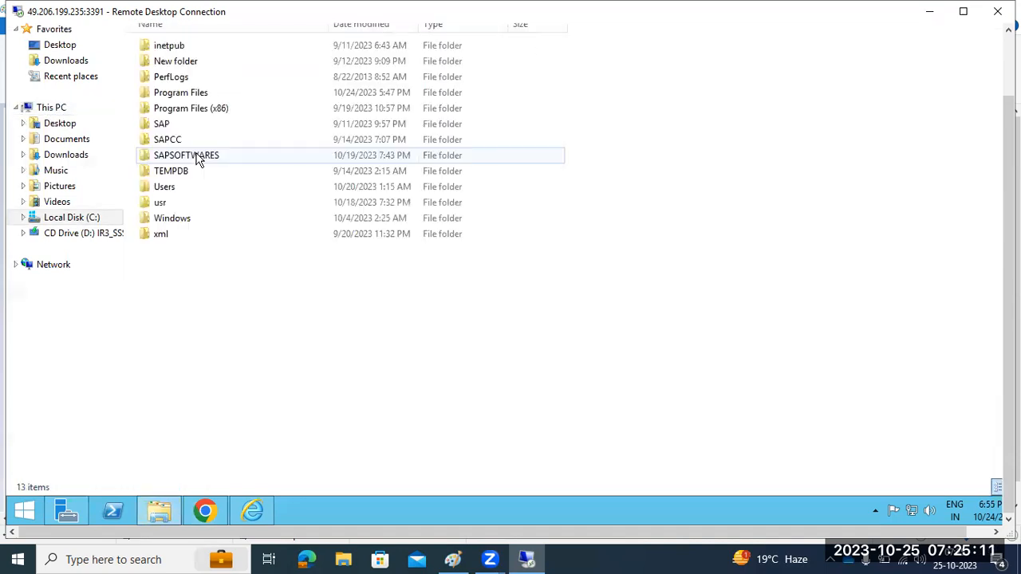
left_click(165, 511)
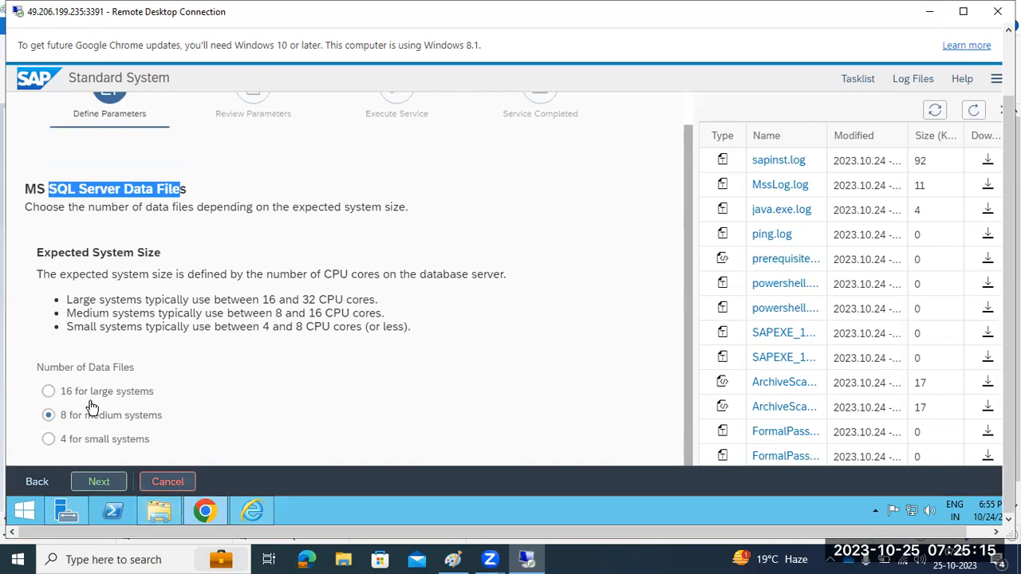
Compare the 16, 8 and 4 data file options, settle on 4 for small systems, and continue
left_click_drag(88, 367, 123, 367)
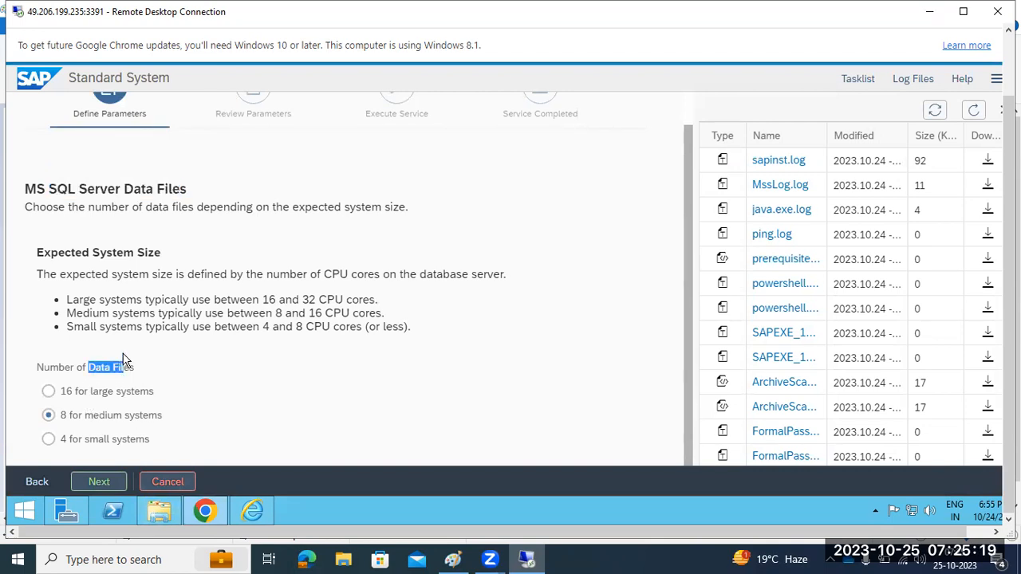
left_click(49, 440)
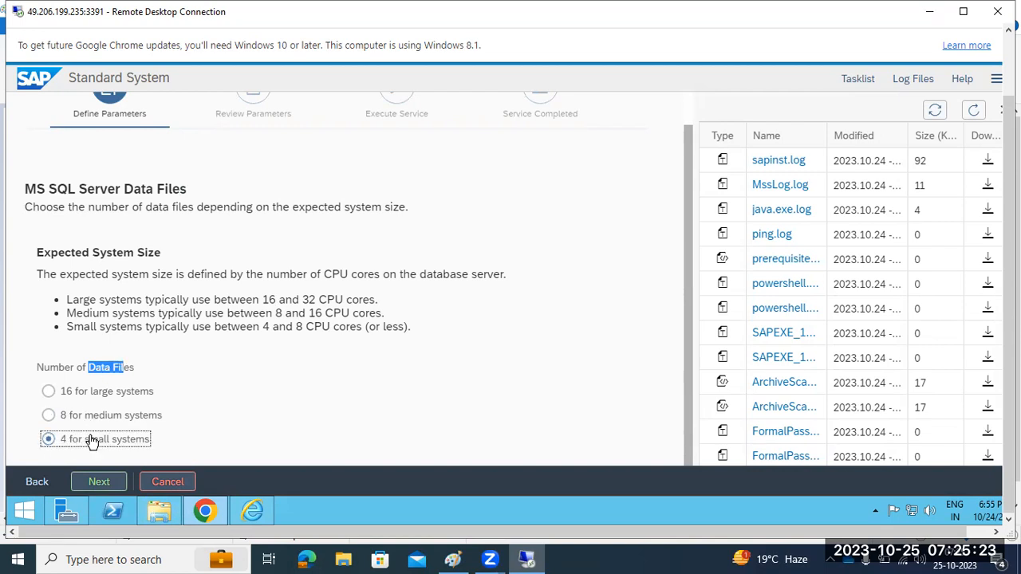
left_click_drag(87, 440, 134, 440)
left_click(47, 416)
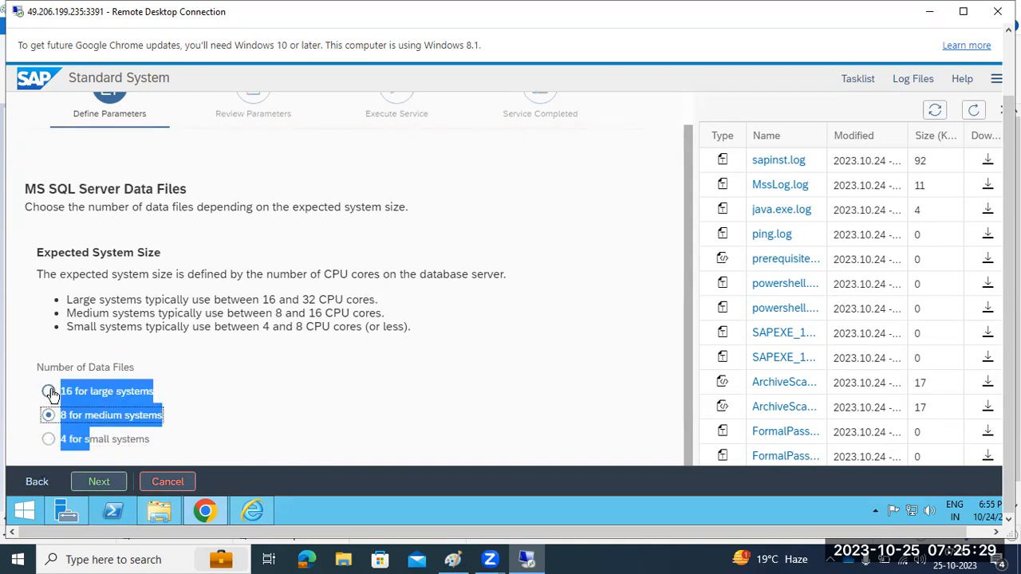
left_click(48, 391)
left_click(48, 439)
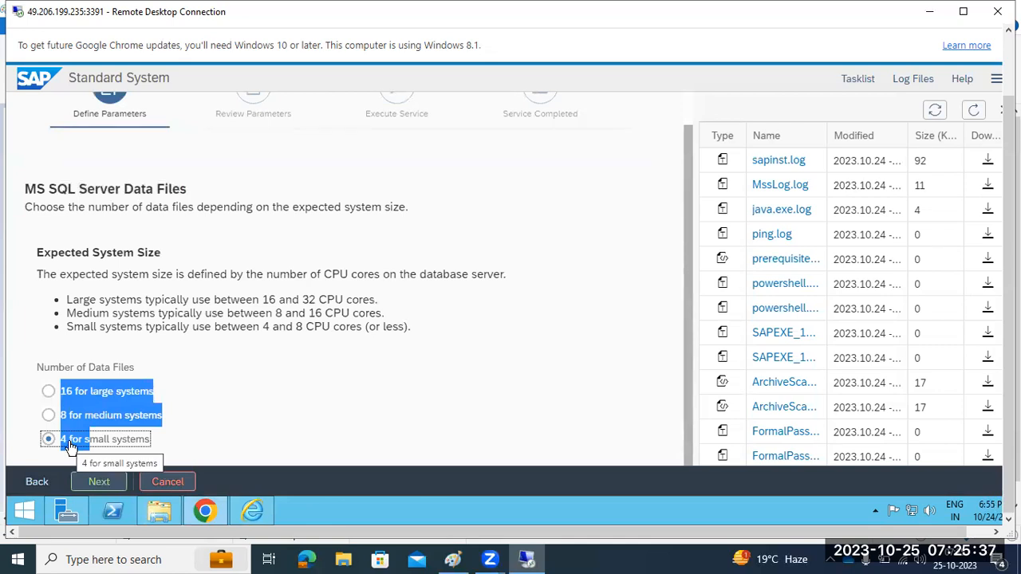
left_click(48, 415)
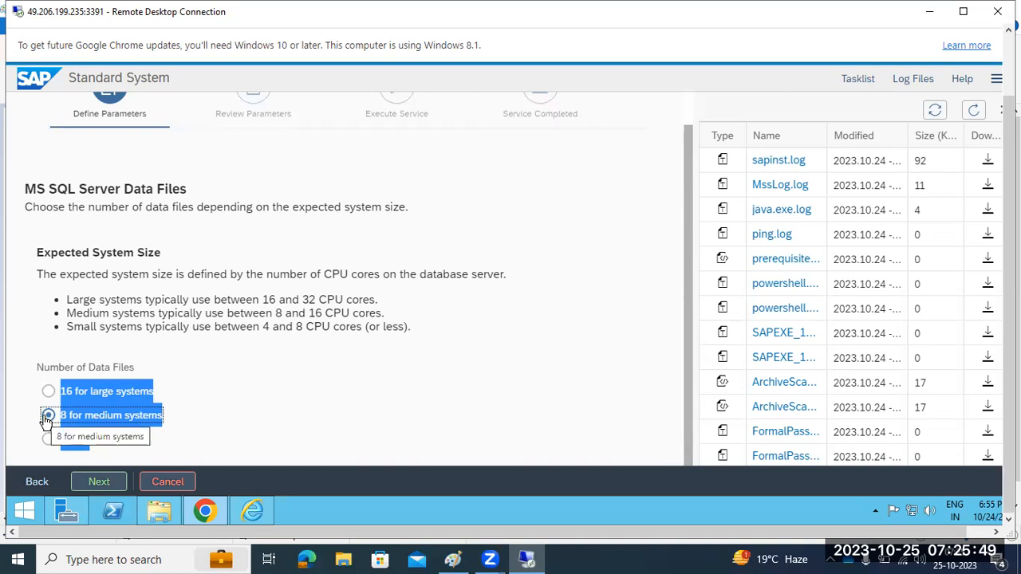
left_click(48, 439)
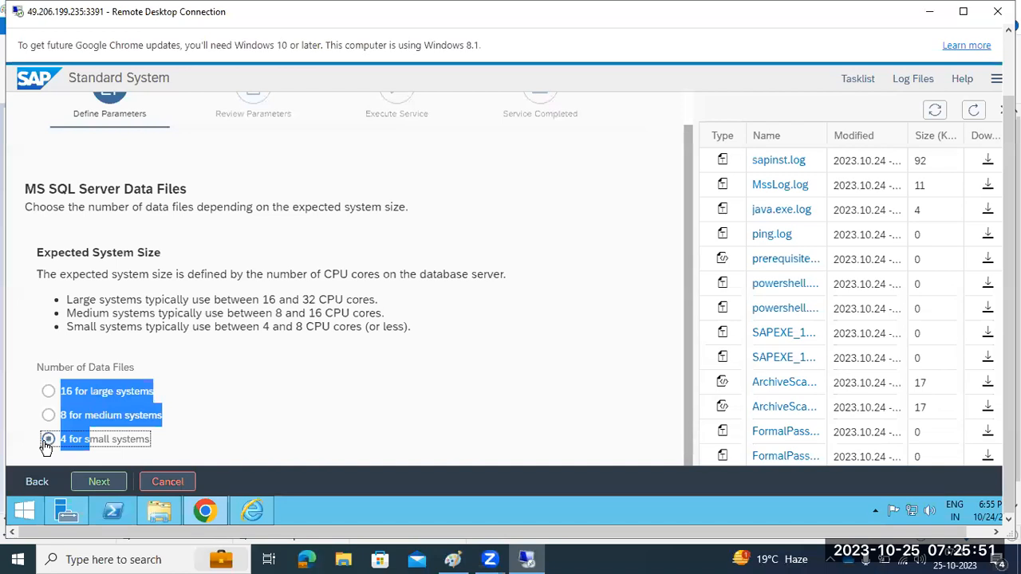
left_click(97, 482)
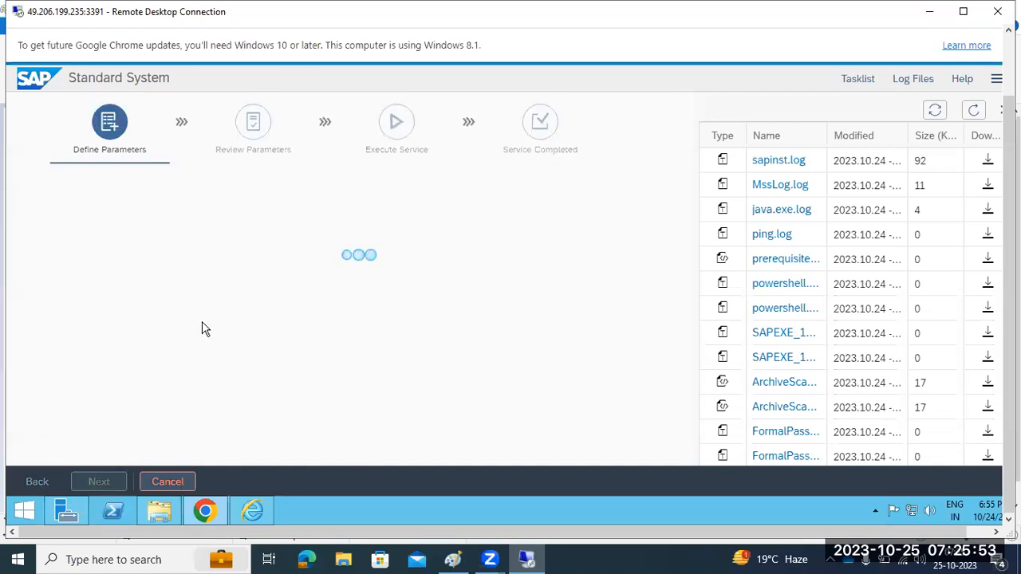
Refresh the log list and review the MssLog.log contents
left_click(974, 109)
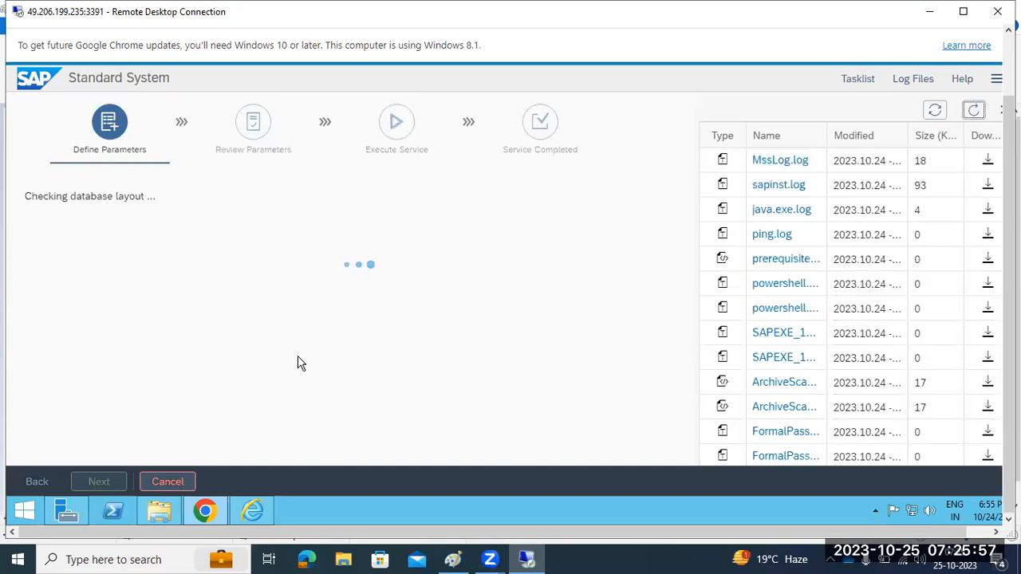
left_click(790, 161)
scroll(426, 301, "down", 1)
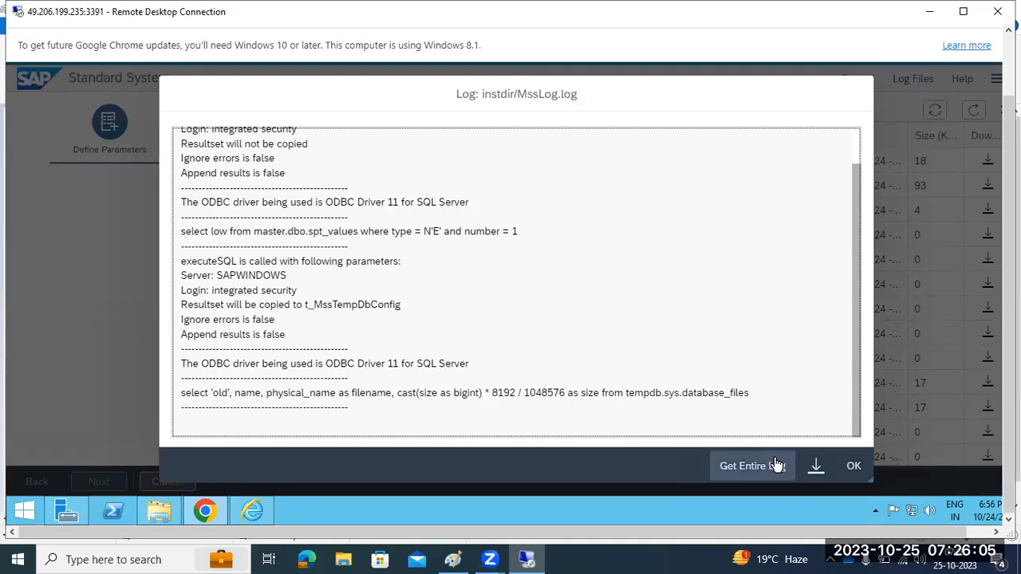
left_click(849, 467)
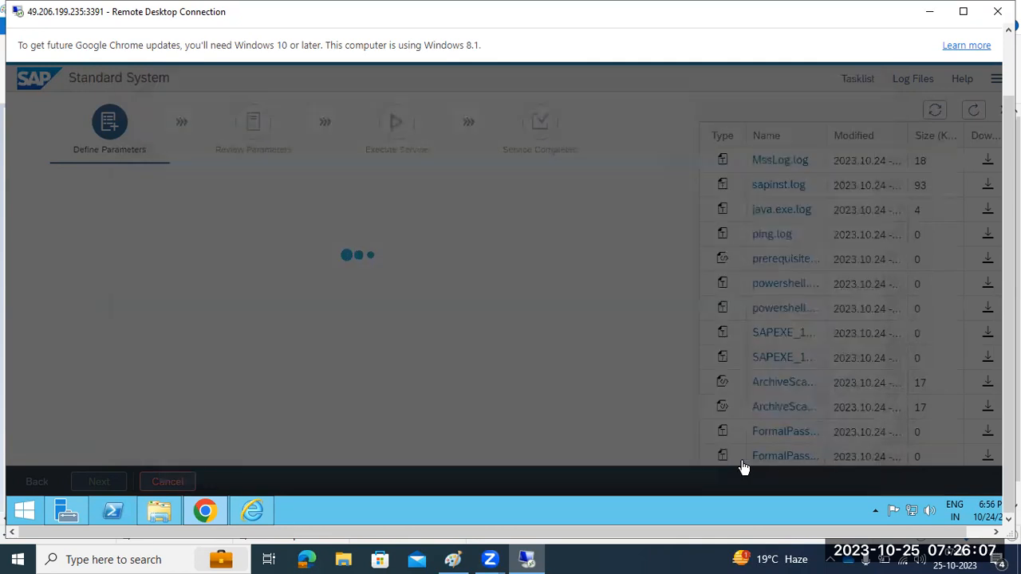
left_click(160, 512)
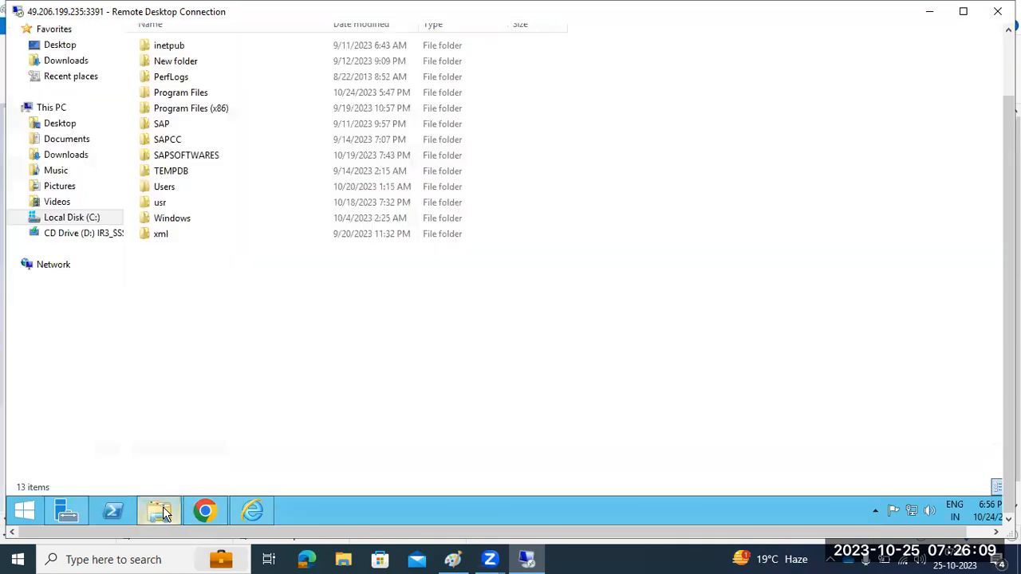
left_click(160, 512)
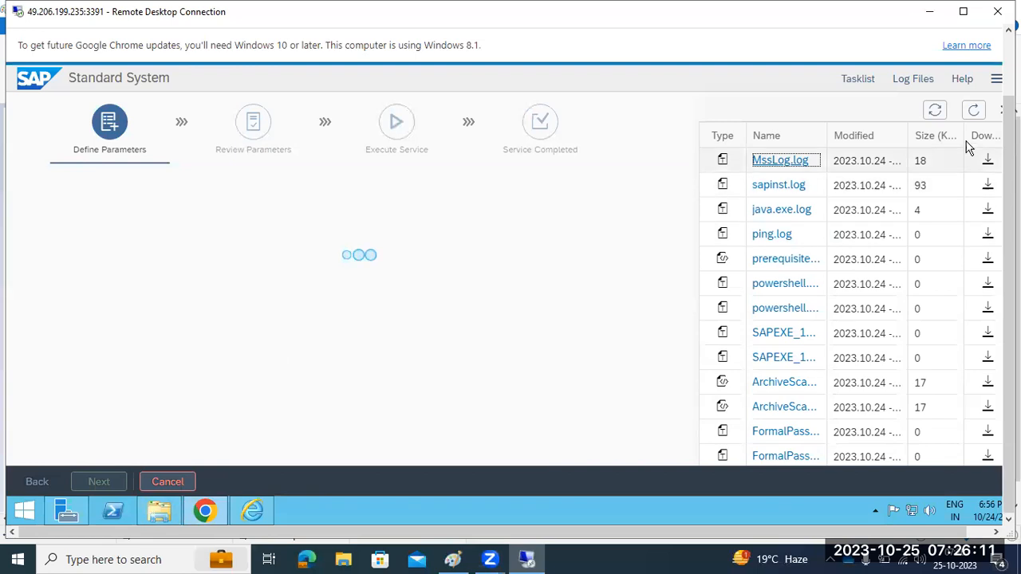
left_click(974, 111)
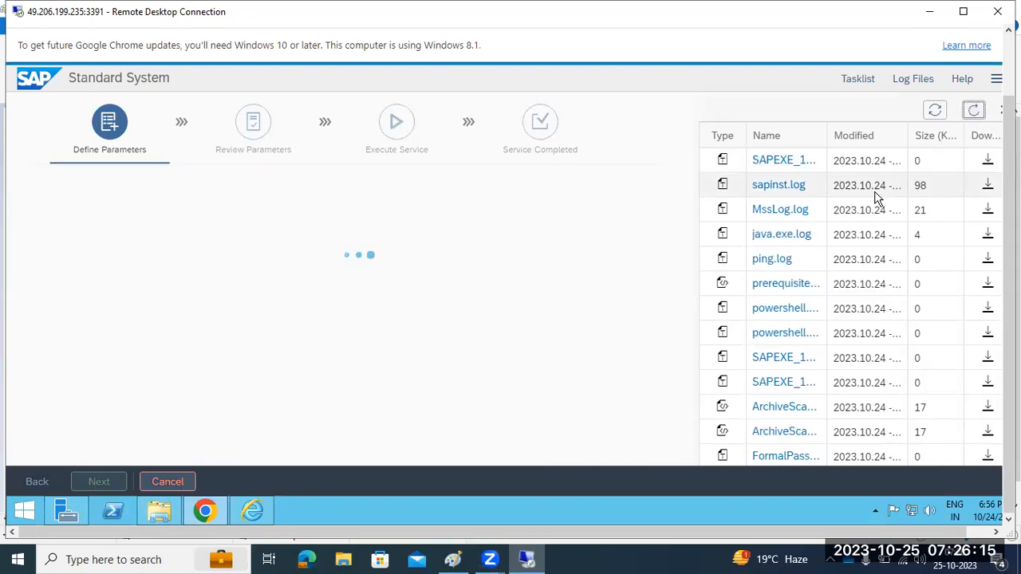
left_click(974, 111)
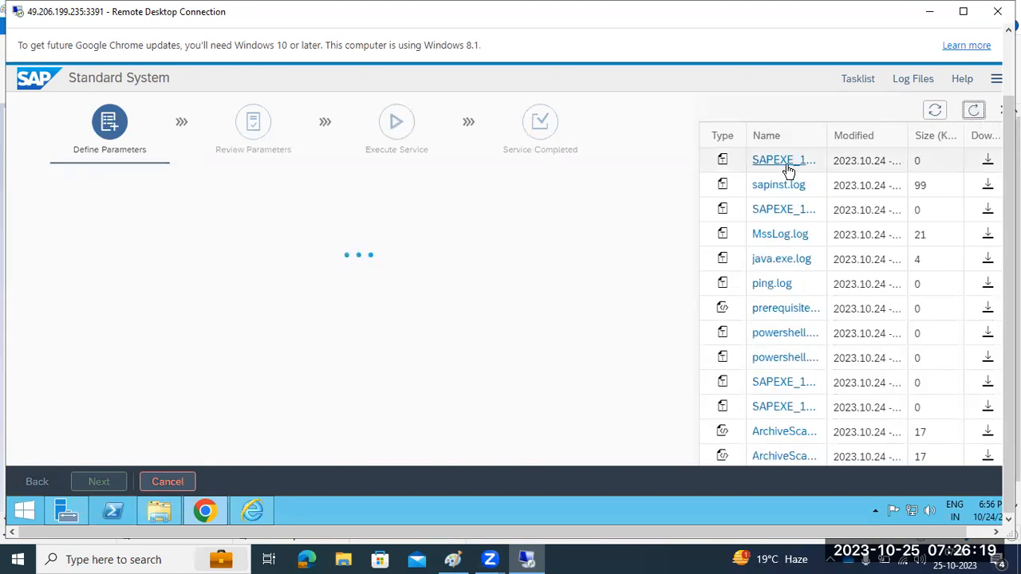
Review sapinst.log, noting the LOADTOOLS.log path, SAPCAR output and Kernel release 753
left_click(780, 185)
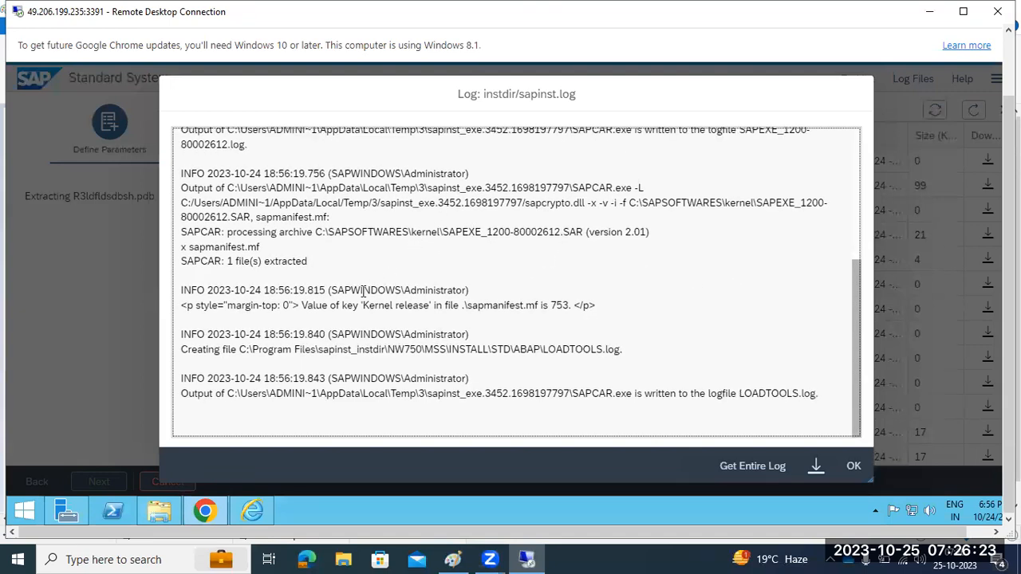
left_click_drag(235, 349, 474, 385)
left_click_drag(362, 393, 614, 394)
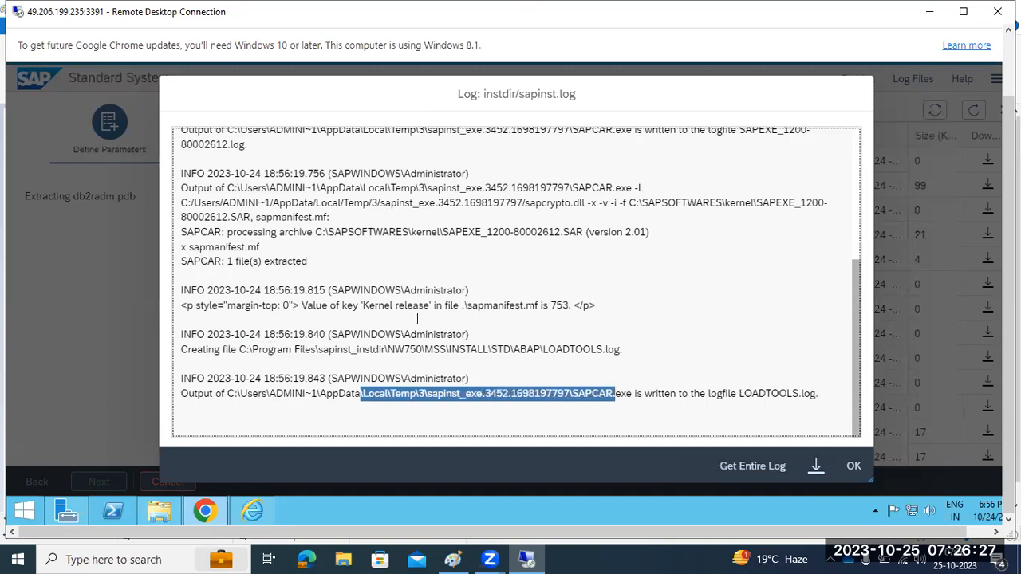
left_click_drag(312, 307, 578, 316)
scroll(524, 287, "up", 3)
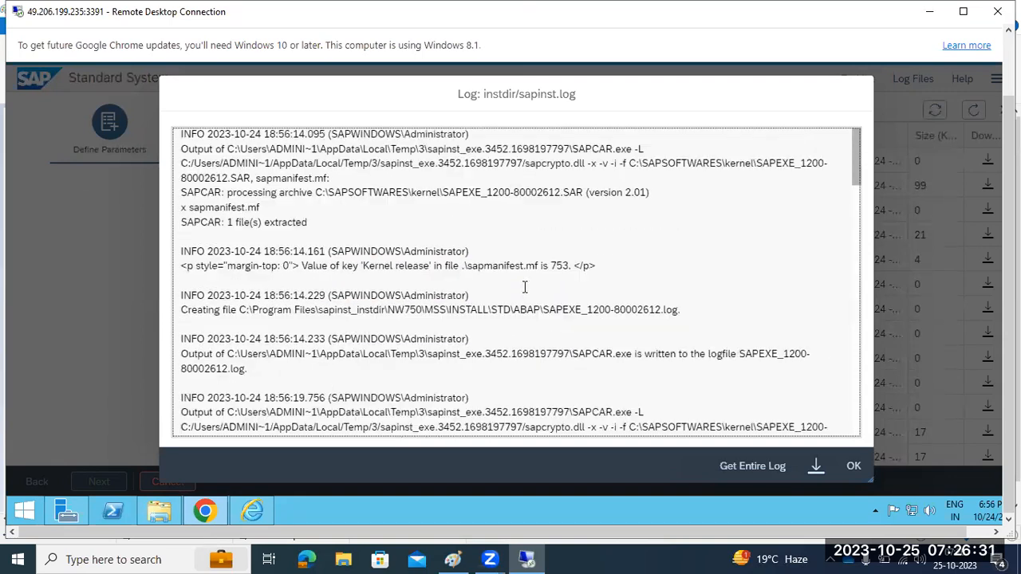
scroll(524, 289, "down", 15)
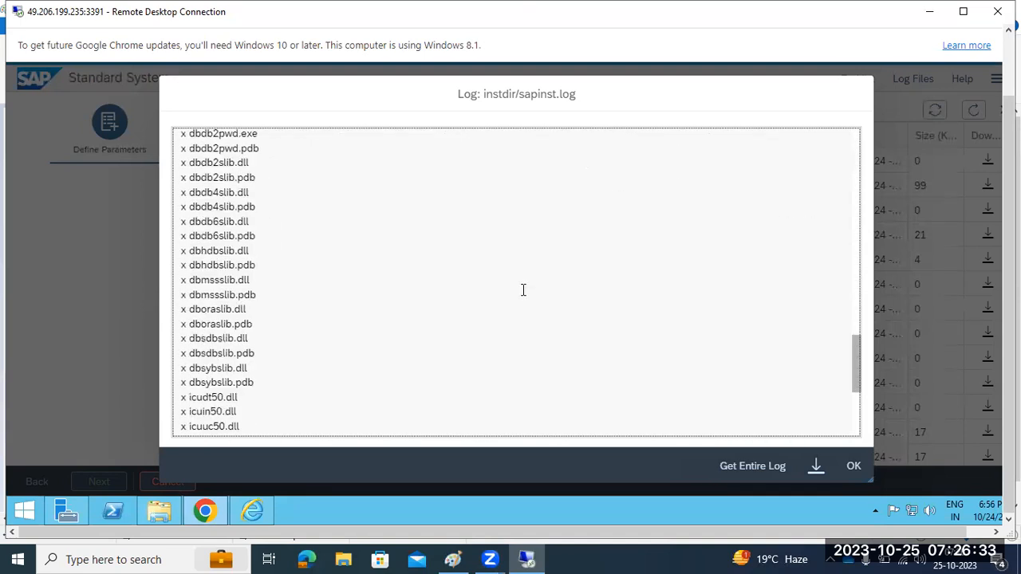
left_click(853, 466)
Accept declustering of all ABAP tables, then start a Paint text box below the Log files line
left_click(974, 110)
left_click(976, 110)
left_click(977, 110)
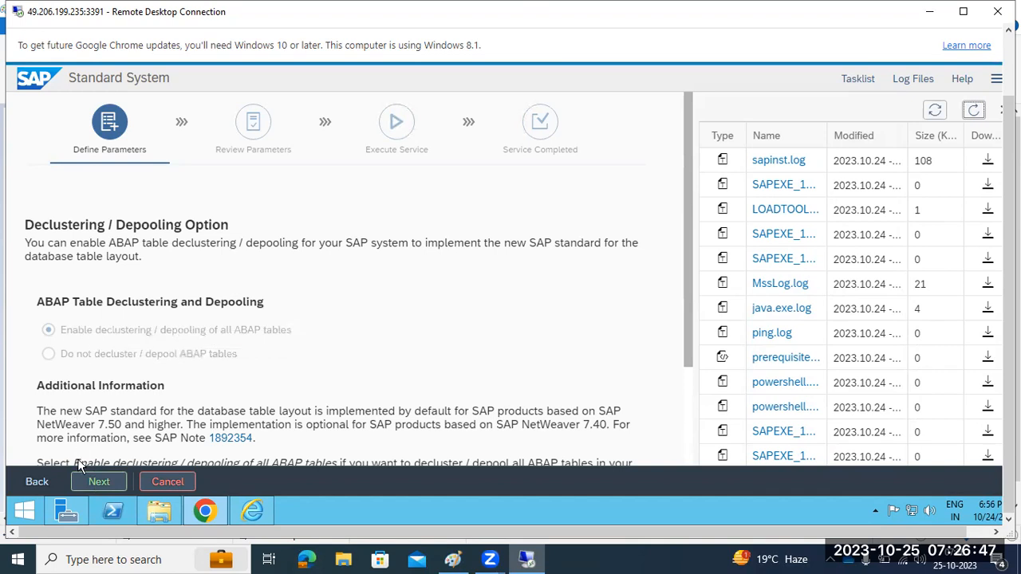
left_click(96, 483)
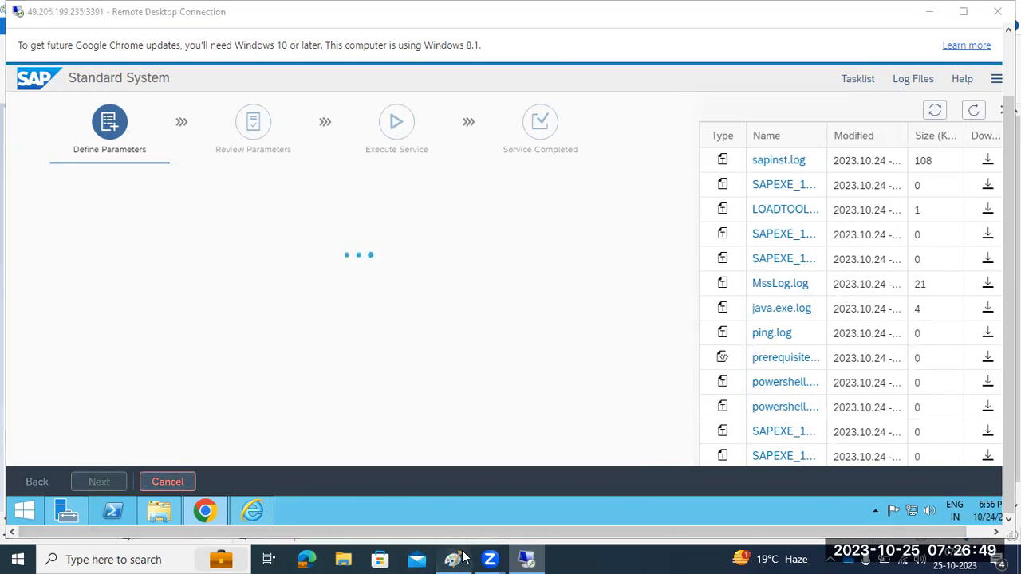
left_click(452, 559)
left_click_drag(49, 259, 260, 308)
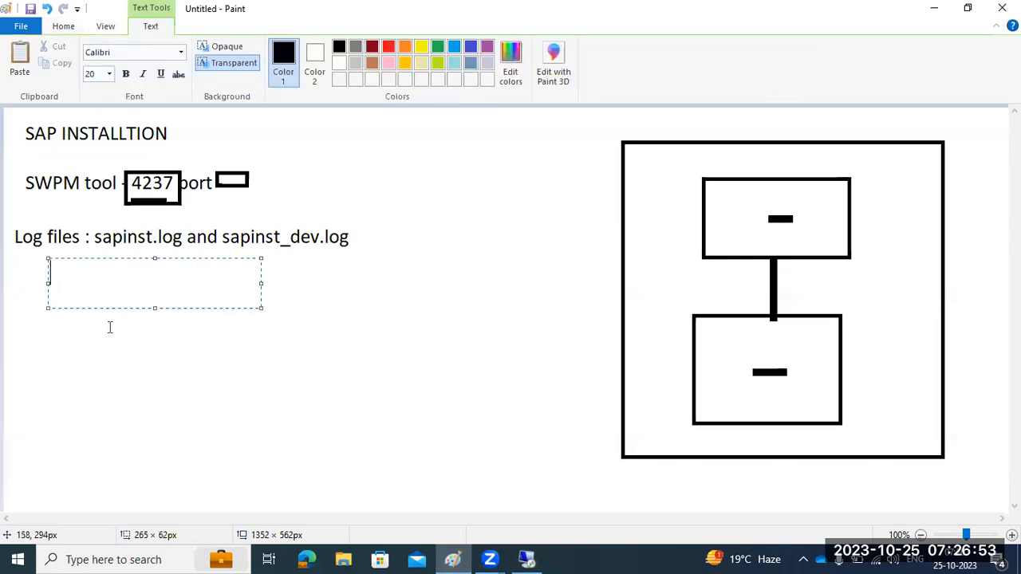
Draw and discard four empty text boxes in Paint, leaving the notes unchanged, then return to the installer
left_click(50, 319)
left_click_drag(52, 307, 266, 347)
left_click(64, 373)
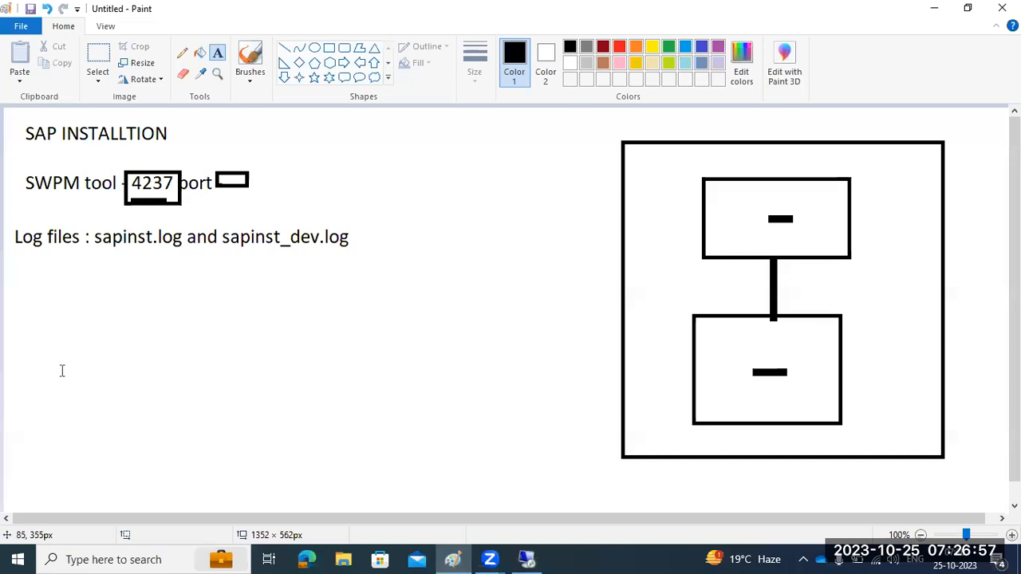
left_click_drag(53, 342, 283, 377)
left_click(58, 397)
left_click_drag(58, 363, 271, 456)
left_click(388, 481)
left_click(527, 559)
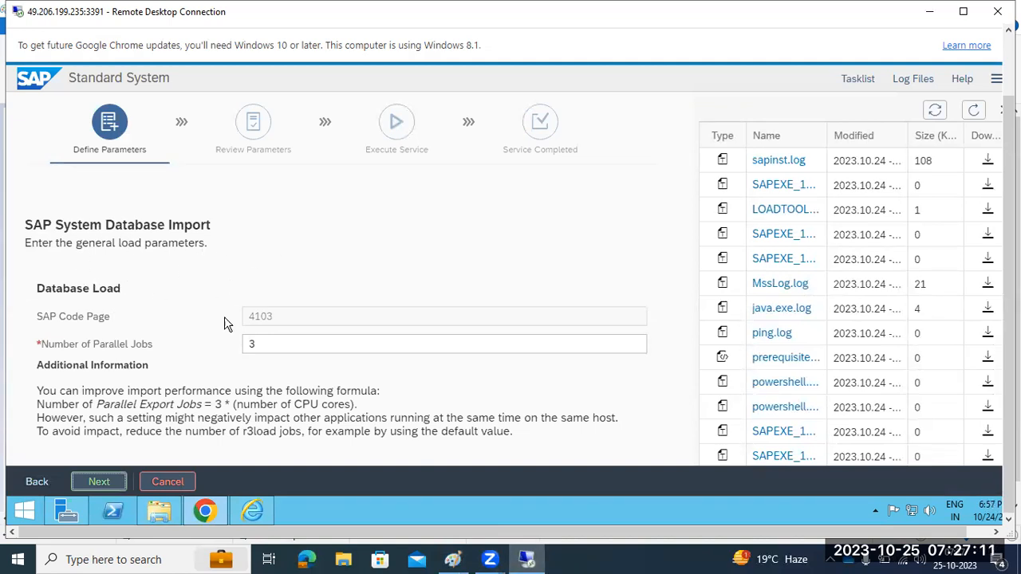
Accept the database import with code page 4103 and 3 parallel jobs, then switch to Paint
left_click(98, 483)
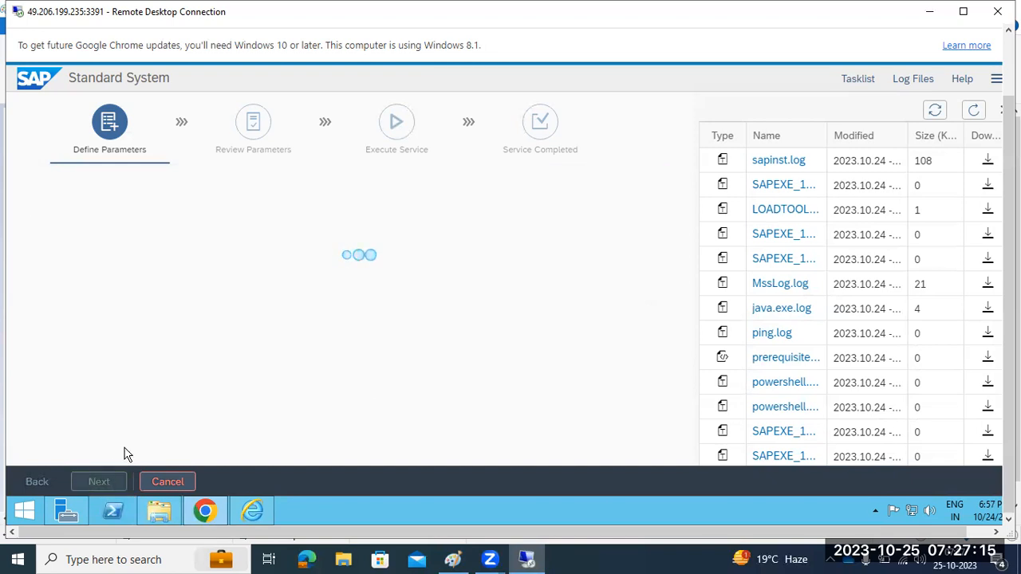
left_click(451, 551)
Write the component list SWPM, KERNEL, EXPORT, DB -DBCLIENT, SAPHOSTAGENT in a new text box
left_click_drag(60, 263, 345, 503)
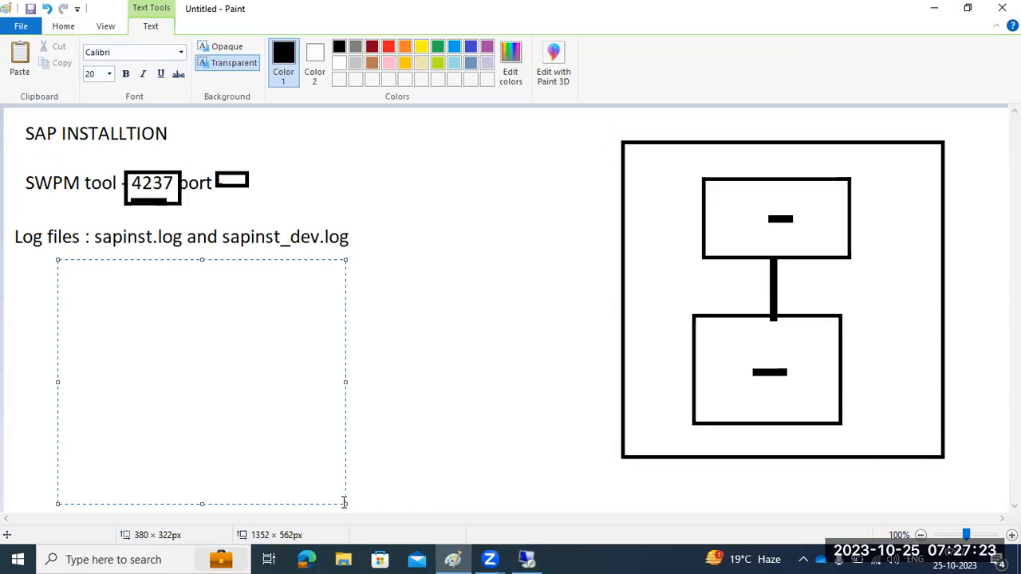
type("SWPM")
key("Return")
type("KERNEL ")
type("EXPORT ")
type("DB")
type(" -")
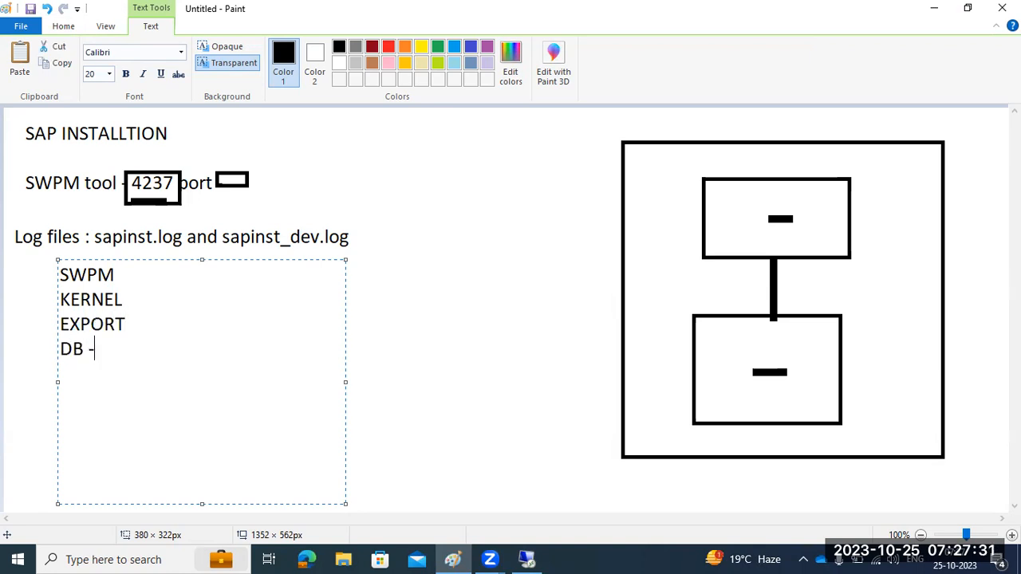
type("DBCLIENT")
key("Return")
type("SAP")
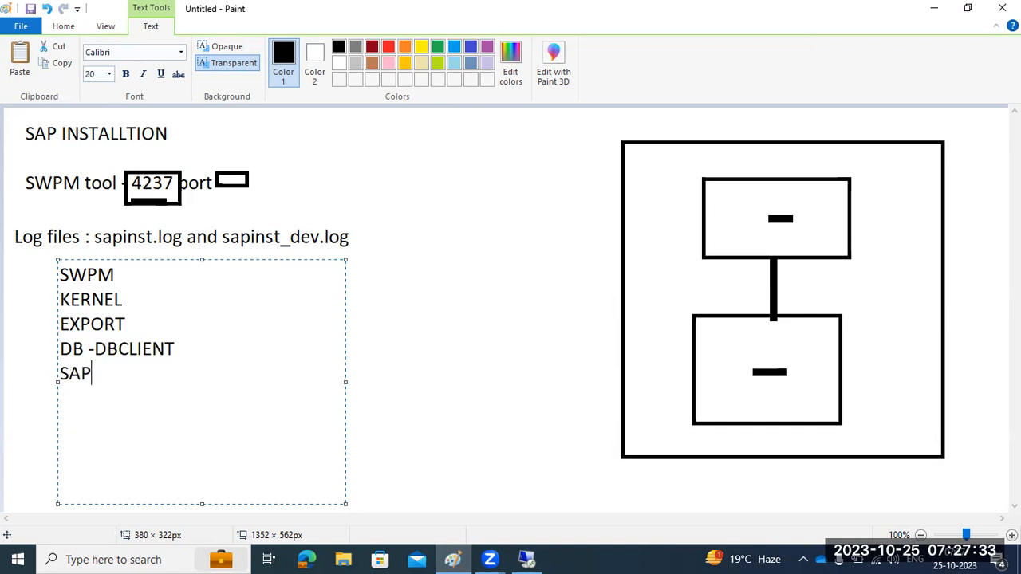
type("HOSTAGENT ")
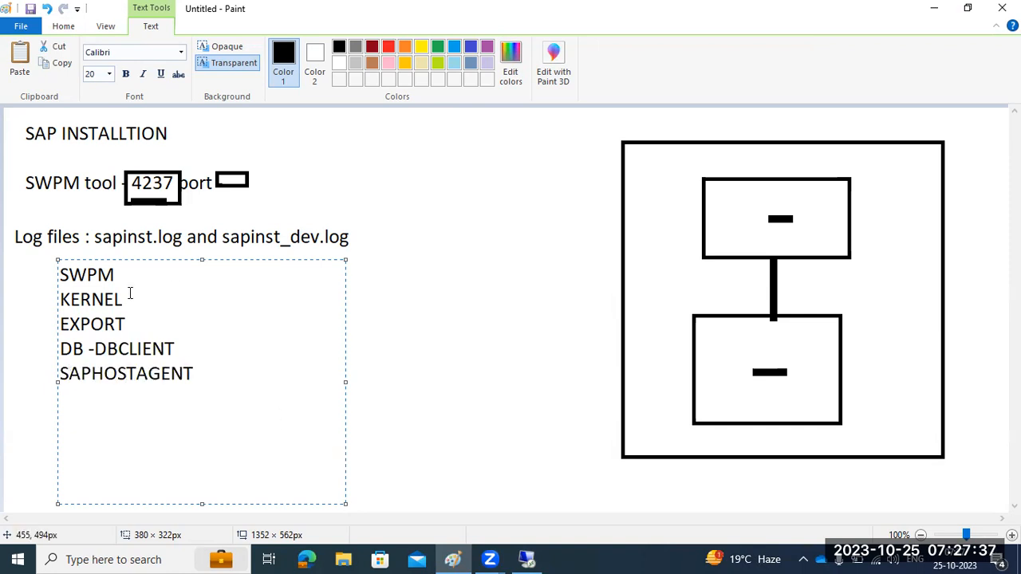
type("a")
type("sapi")
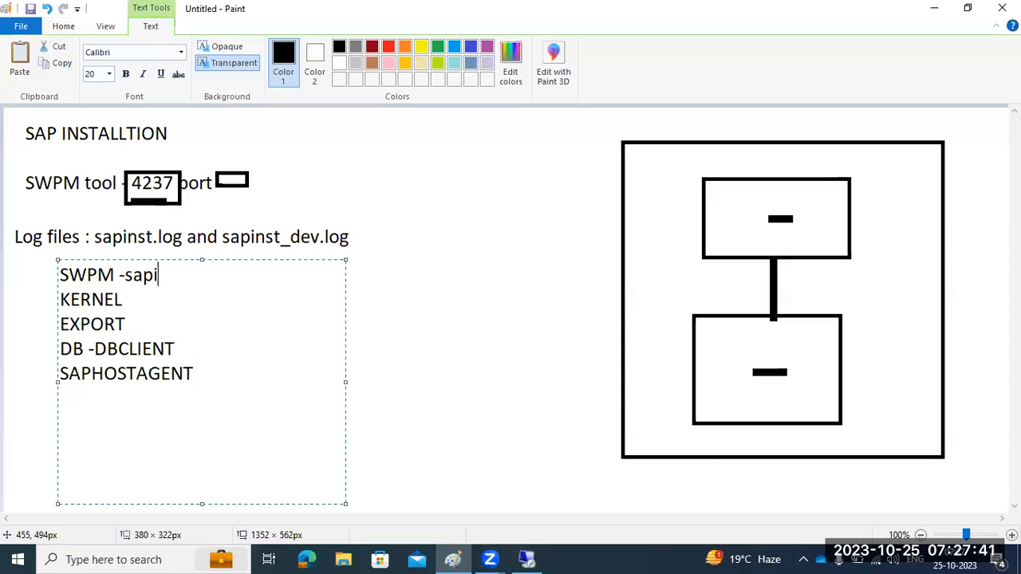
type("nst.exe")
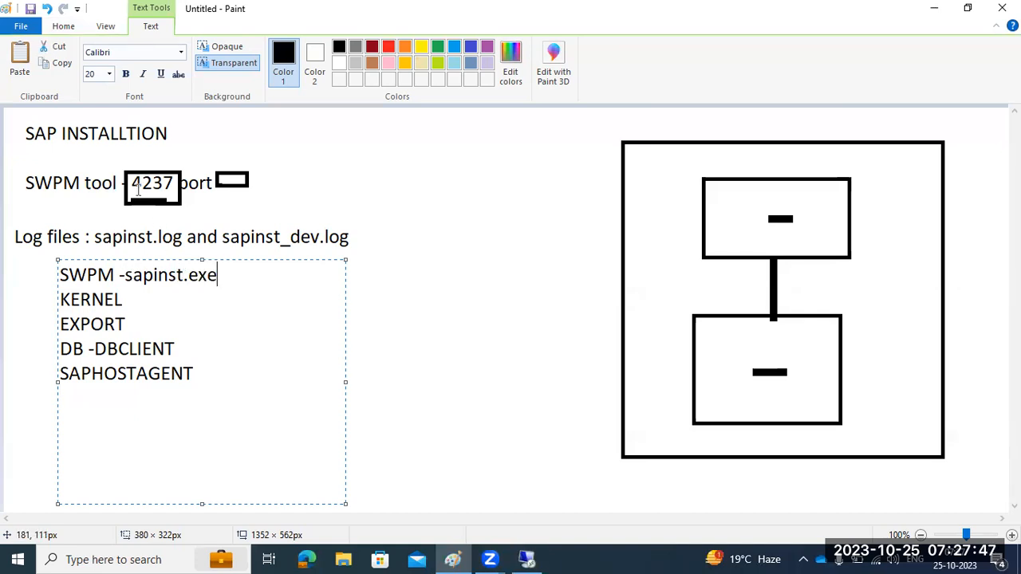
Highlight the SWPM, KERNEL and EXPORT entries while explaining them
left_click_drag(87, 276, 177, 276)
left_click_drag(70, 299, 122, 300)
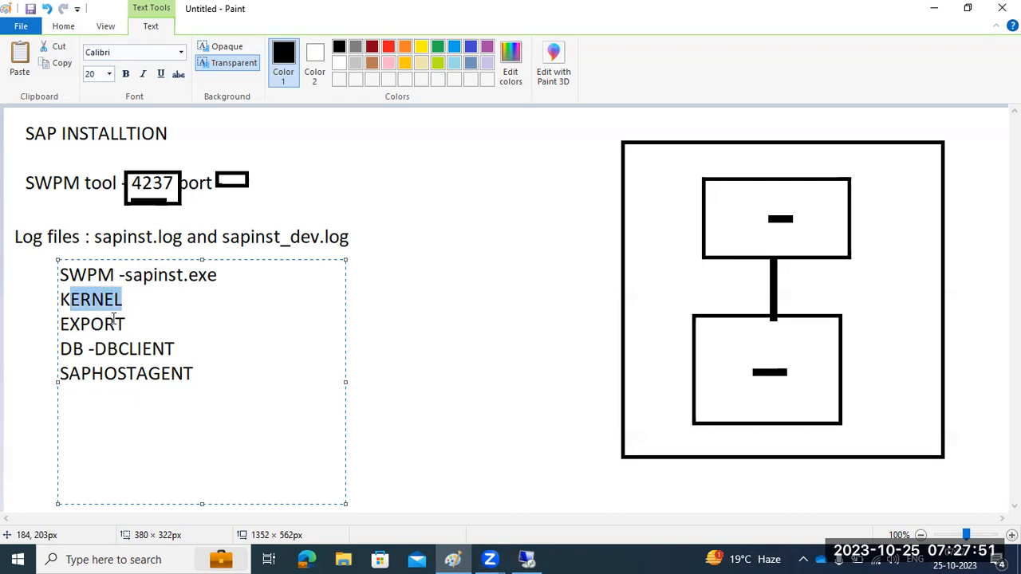
left_click_drag(69, 324, 426, 506)
left_click(527, 559)
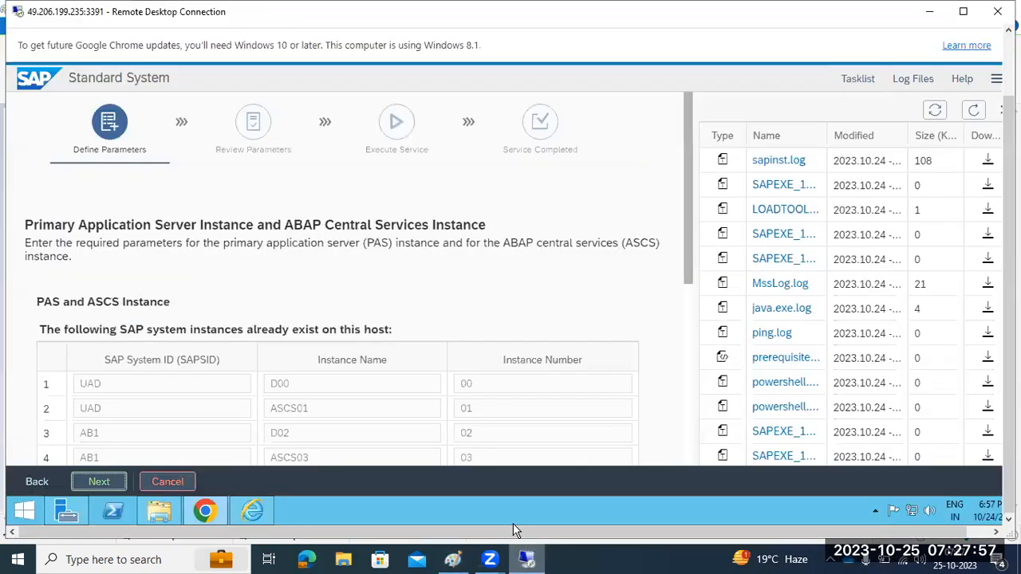
scroll(170, 323, "down", 5)
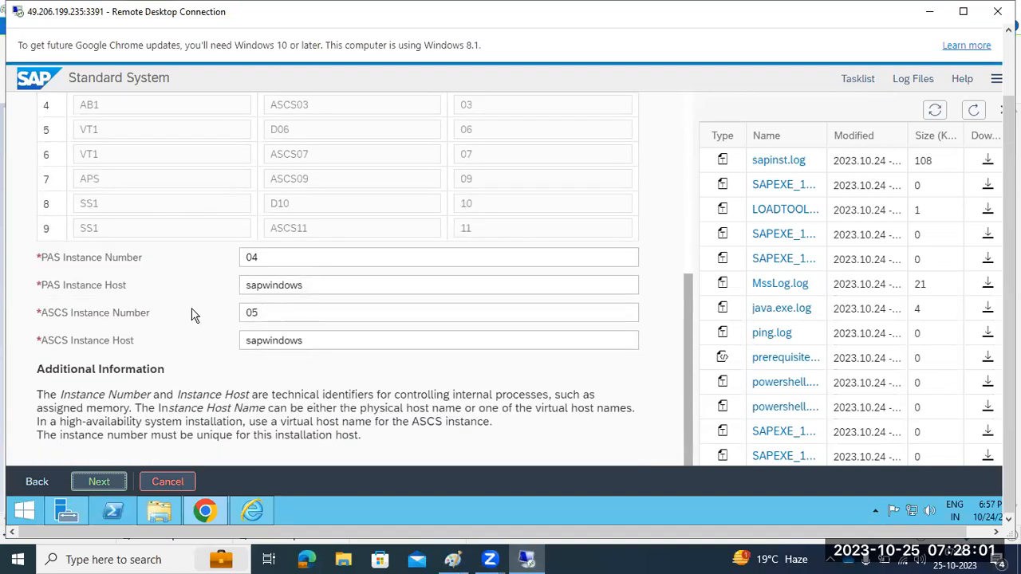
scroll(195, 312, "up", 5)
scroll(195, 312, "down", 5)
left_click(289, 261)
left_click_drag(267, 256, 229, 253)
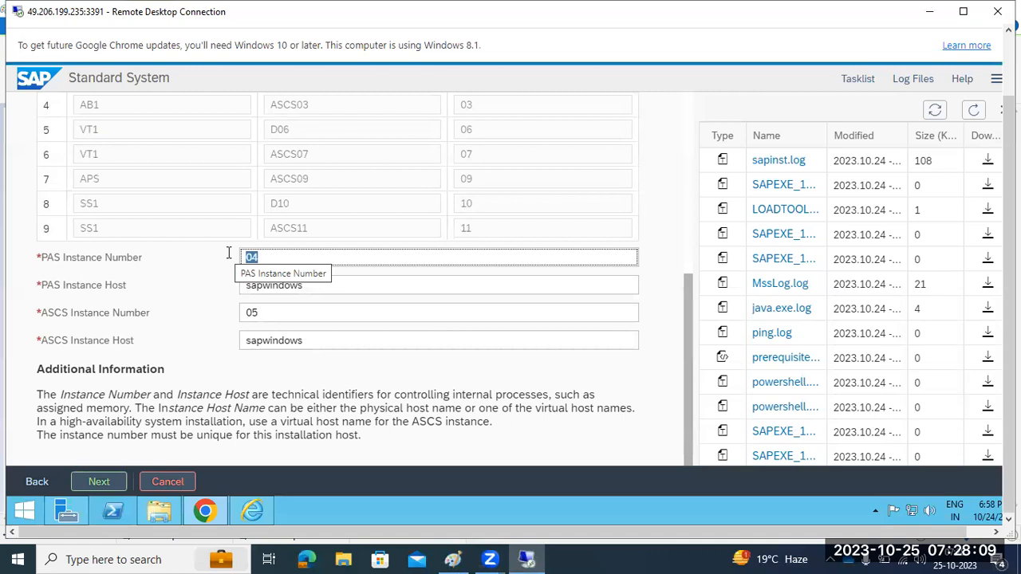
scroll(211, 259, "up", 1)
scroll(120, 275, "up", 2)
double_click(84, 256)
scroll(236, 305, "down", 2)
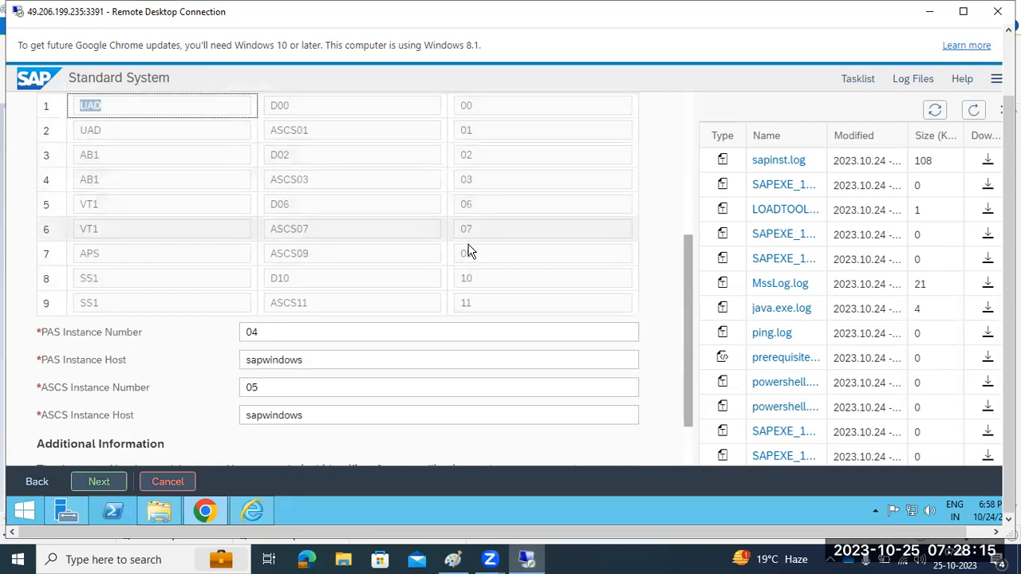
scroll(415, 316, "down", 1)
left_click(415, 317)
left_click(280, 256)
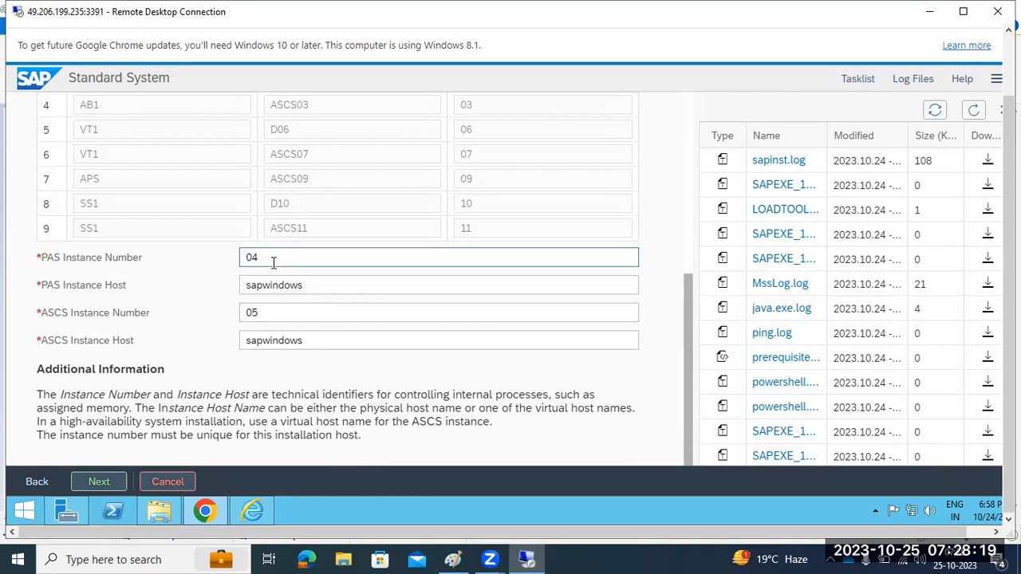
double_click(273, 260)
Add a note right of the list reading 'SID' with 'IN=00-99' on the line below
left_click(452, 559)
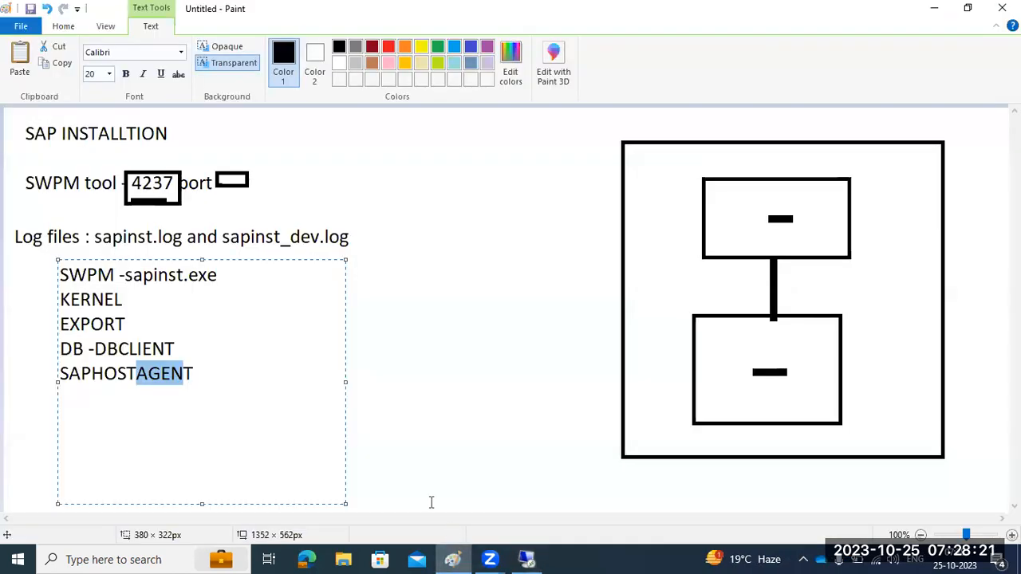
left_click(406, 346)
left_click_drag(292, 263, 573, 498)
type("SID")
key("Return")
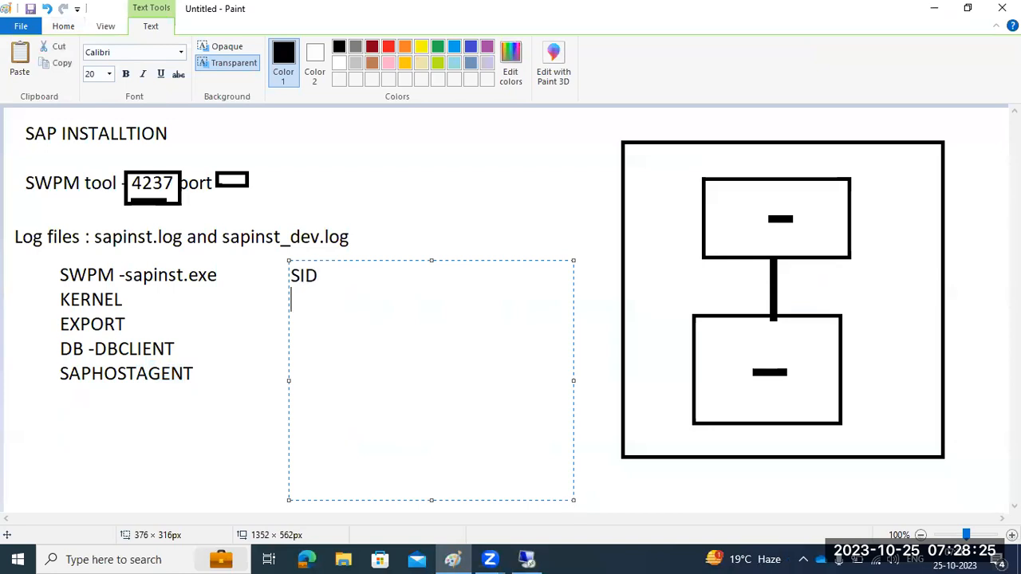
type("IN=00-99")
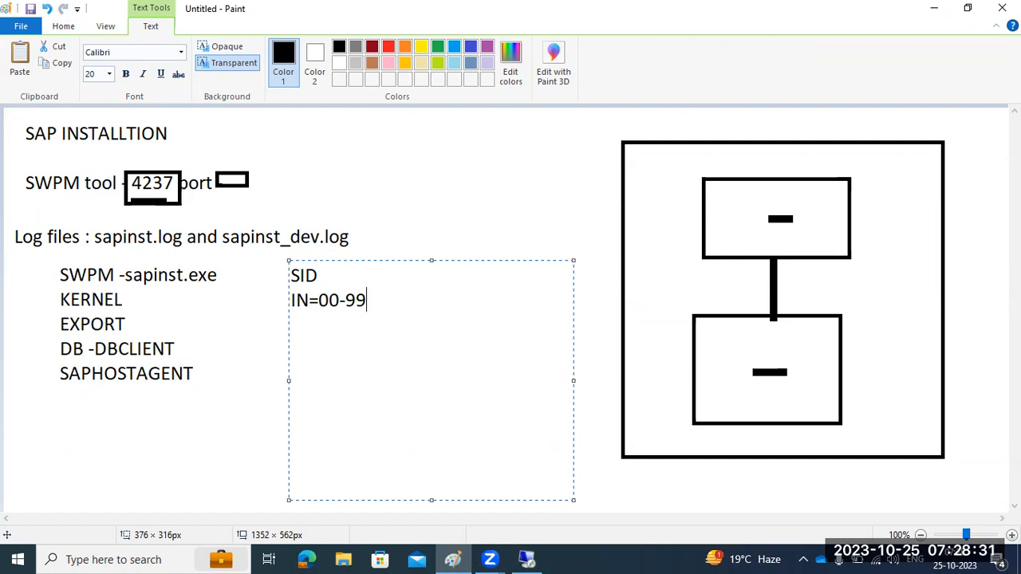
Change the PAS instance number from 04 to 20 on host sapwindows
left_click(526, 559)
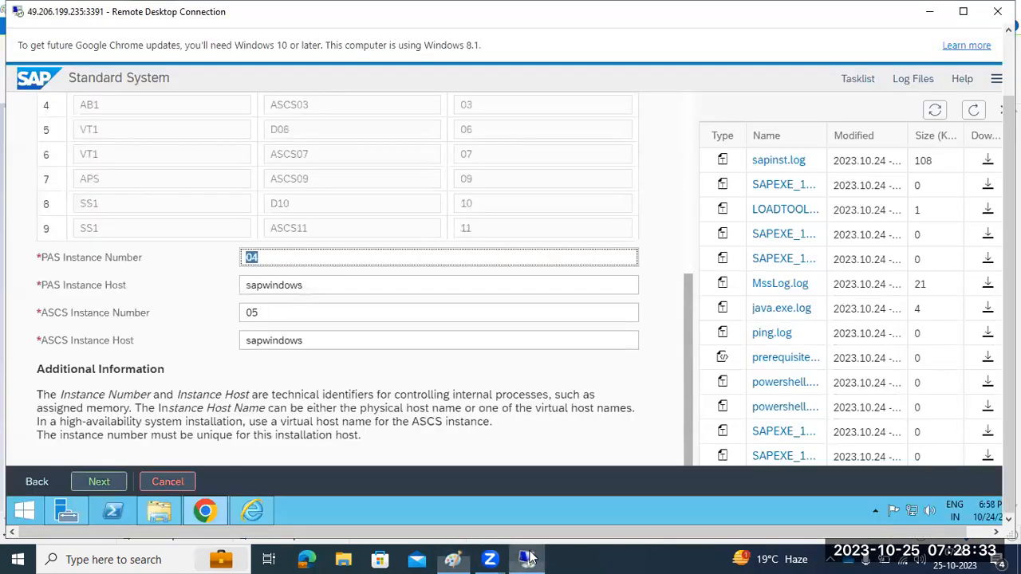
left_click(261, 258)
left_click(269, 312)
left_click(254, 256)
key("BackSpace")
key("Tab")
key("BackSpace")
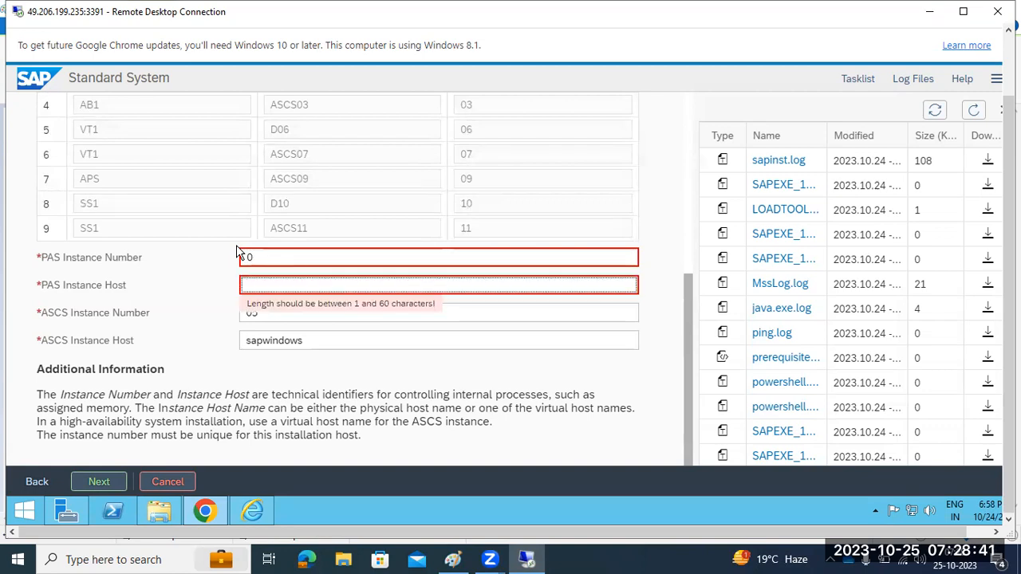
left_click(245, 255)
key("BackSpace")
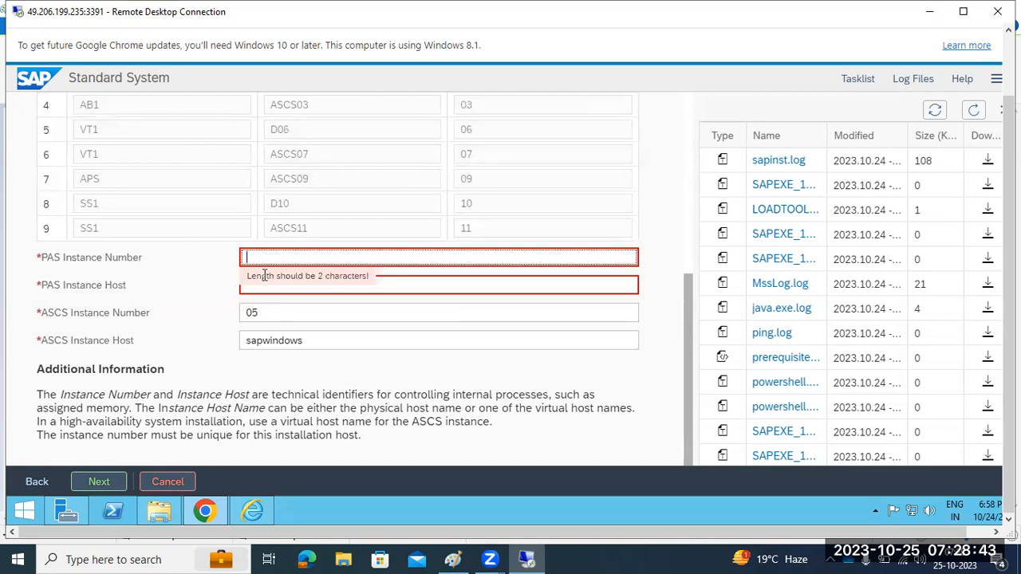
type("20")
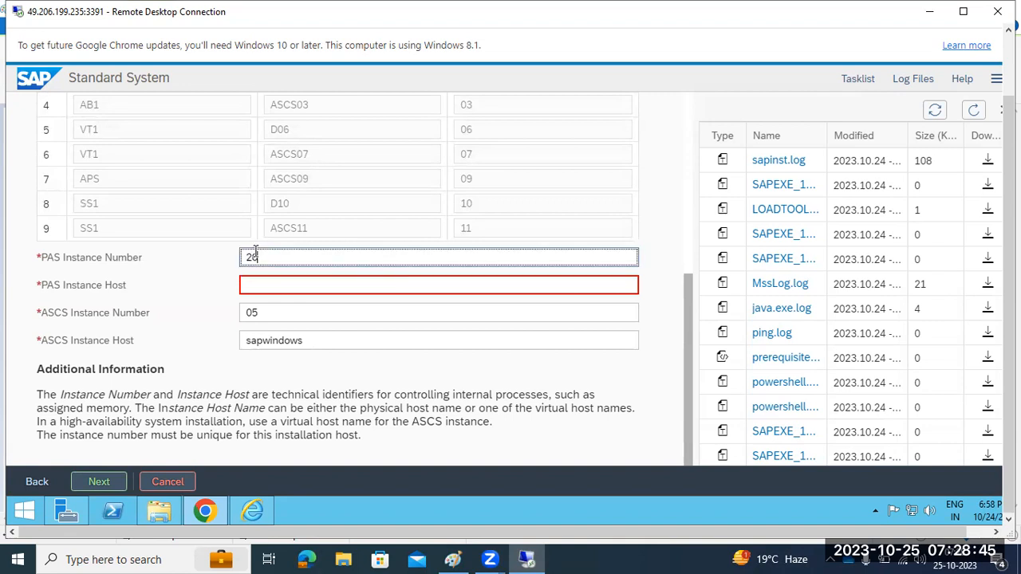
left_click(248, 280)
type("sapwindows")
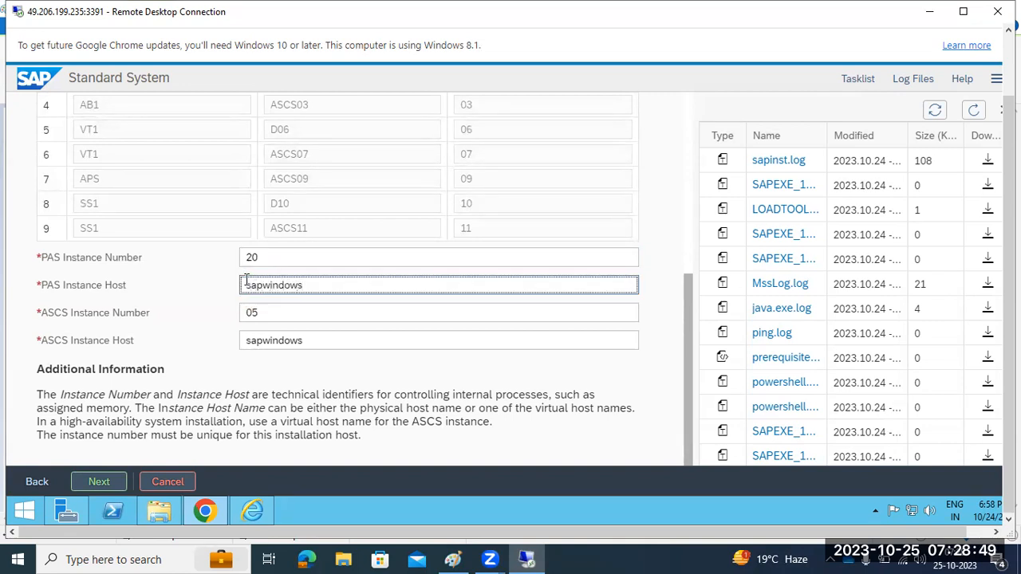
Change the ASCS instance number from 05 to 21
left_click(275, 311)
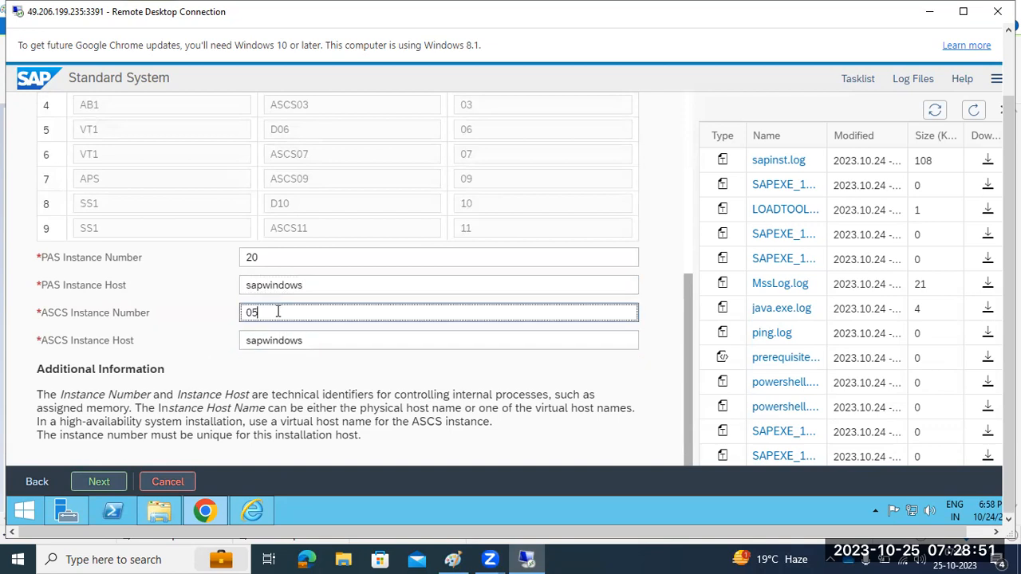
double_click(277, 312)
key("BackSpace")
type("1")
key("BackSpace")
type("21")
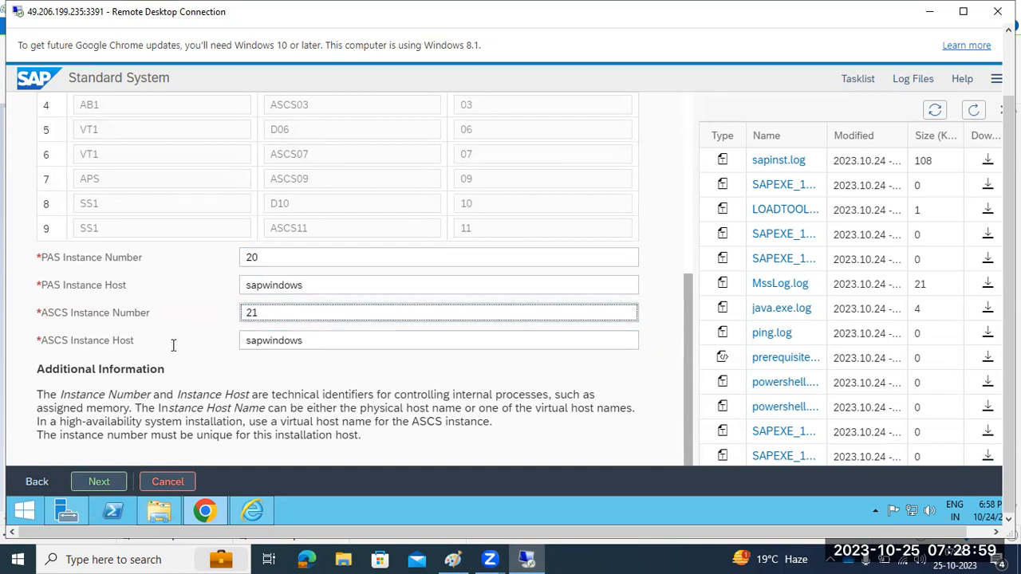
Accept the instance numbers with no SLD destination, then sketch text boxes beside SWPM and KERNEL in Paint
left_click(93, 482)
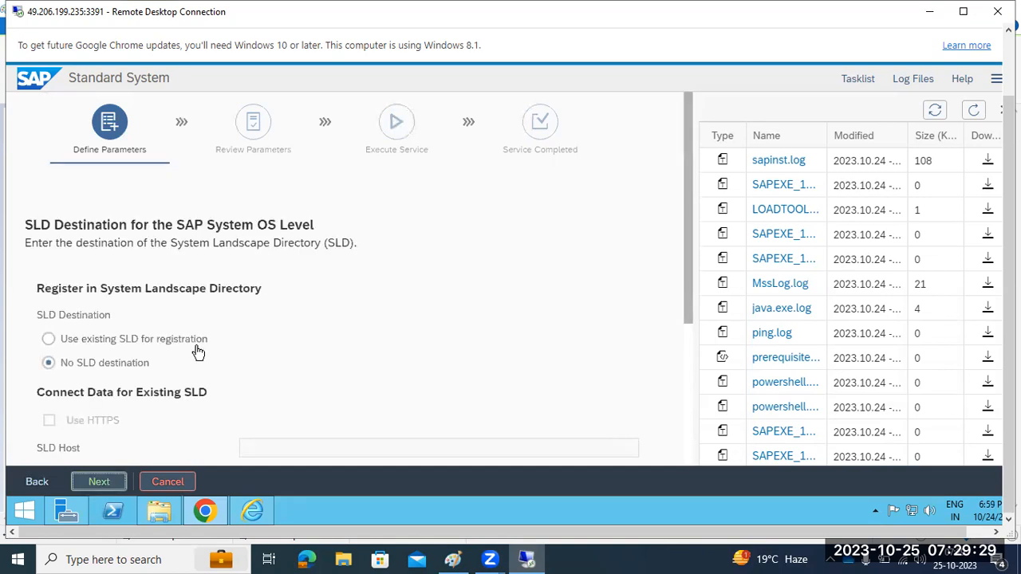
left_click(97, 482)
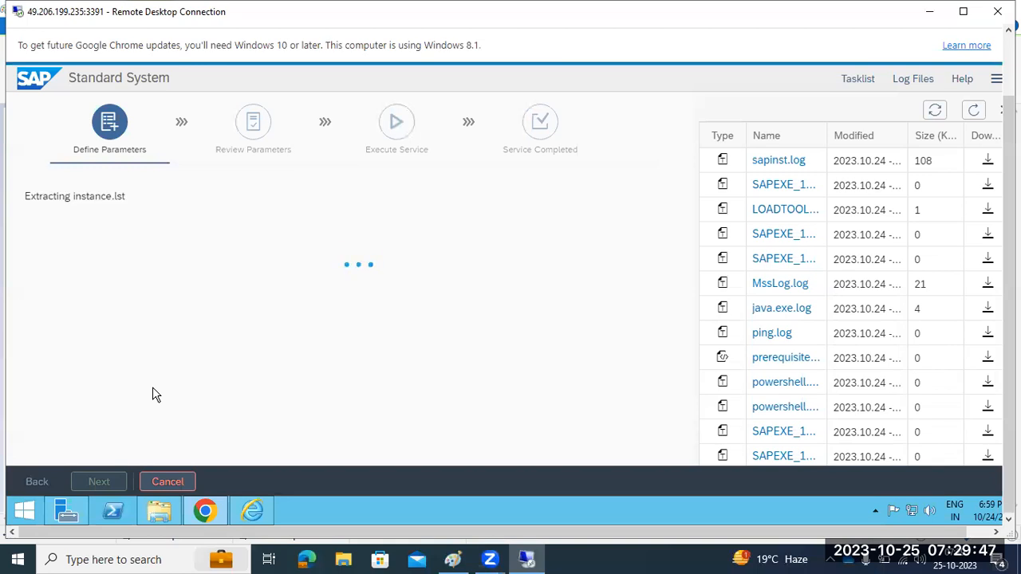
key("alt+Tab")
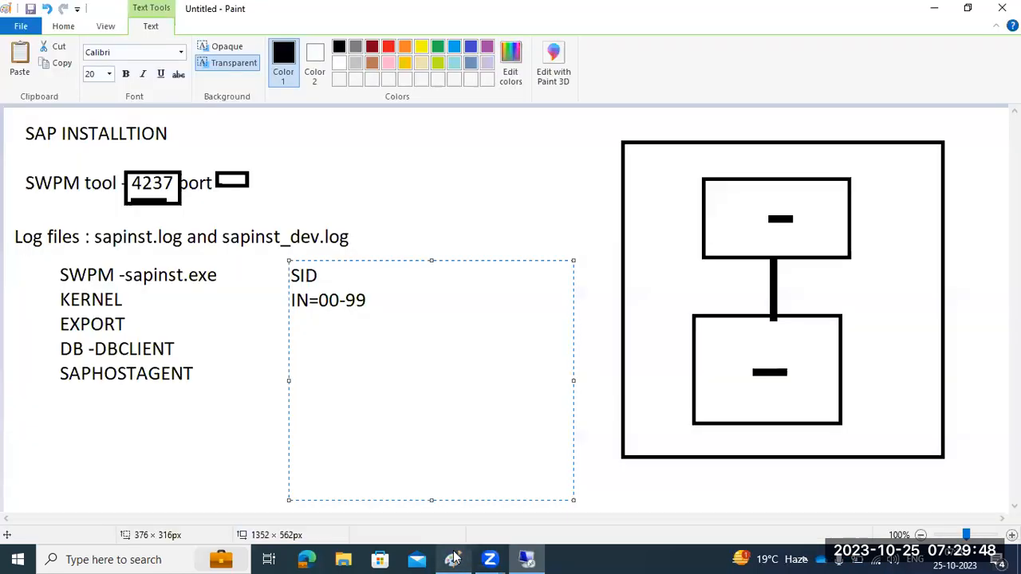
left_click(137, 363)
left_click_drag(48, 293, 266, 390)
left_click_drag(41, 260, 253, 420)
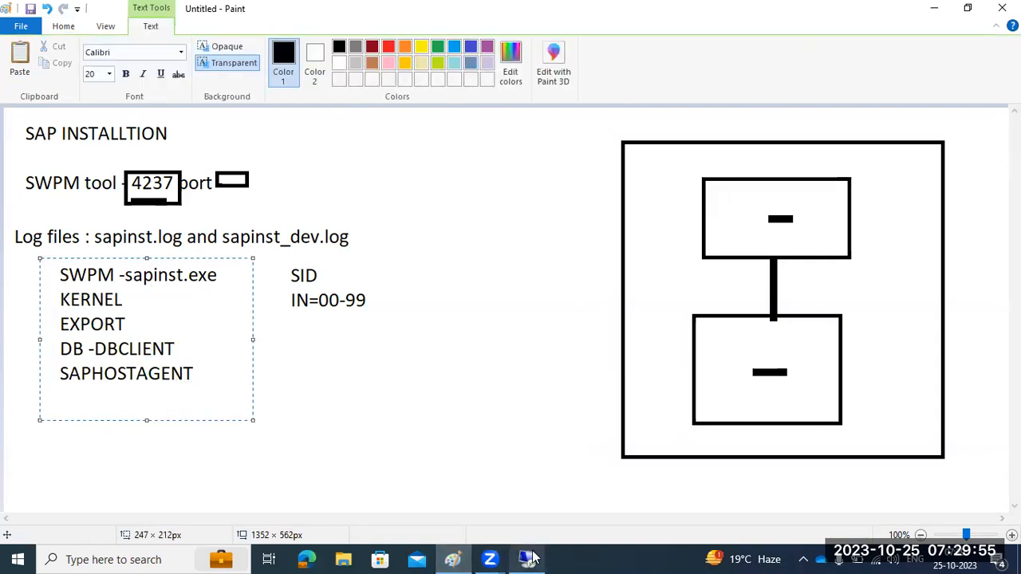
left_click(530, 559)
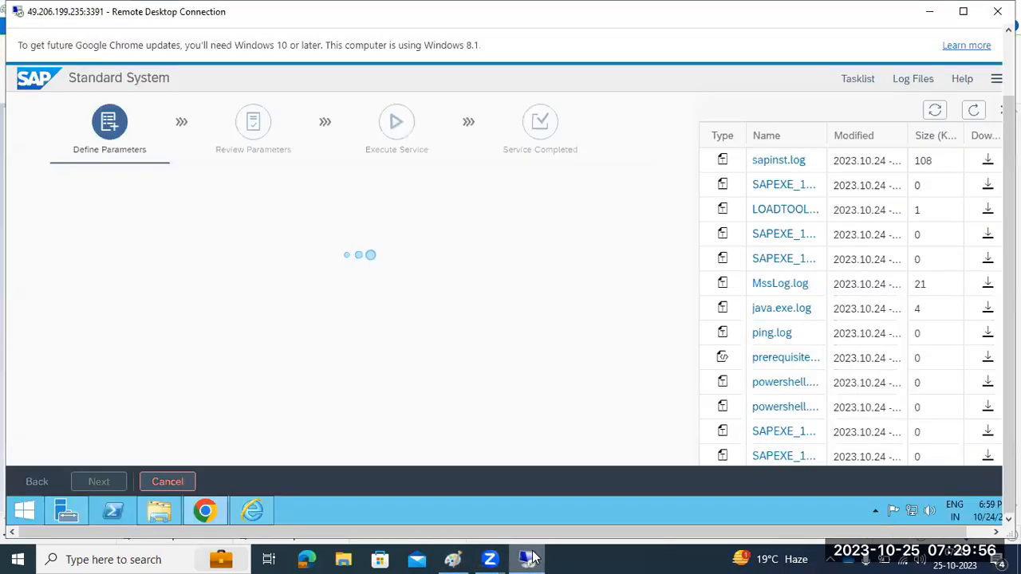
Generate an individual secure storage key, select its Key ID and value, and acknowledge the warning
left_click(974, 111)
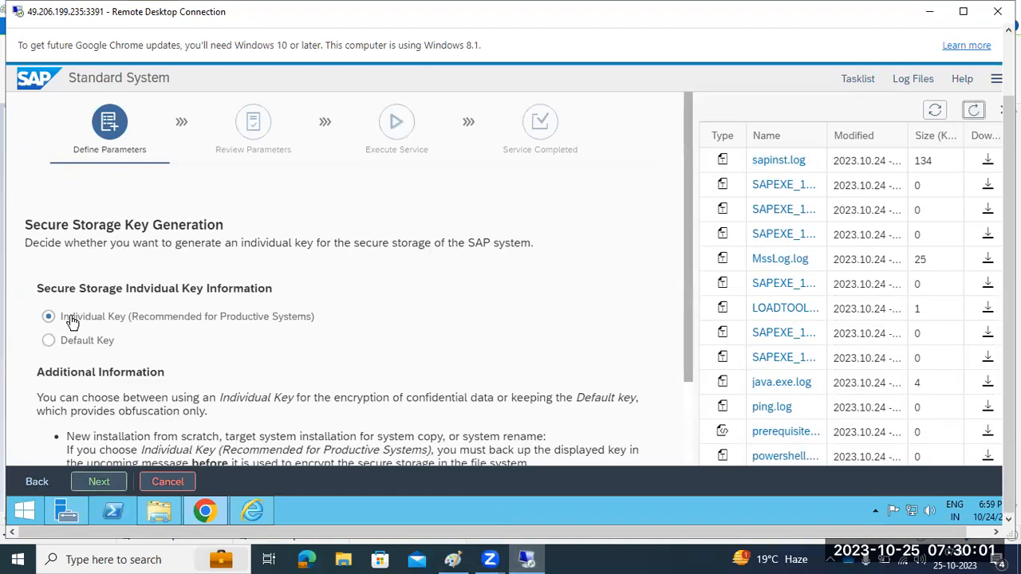
left_click(101, 482)
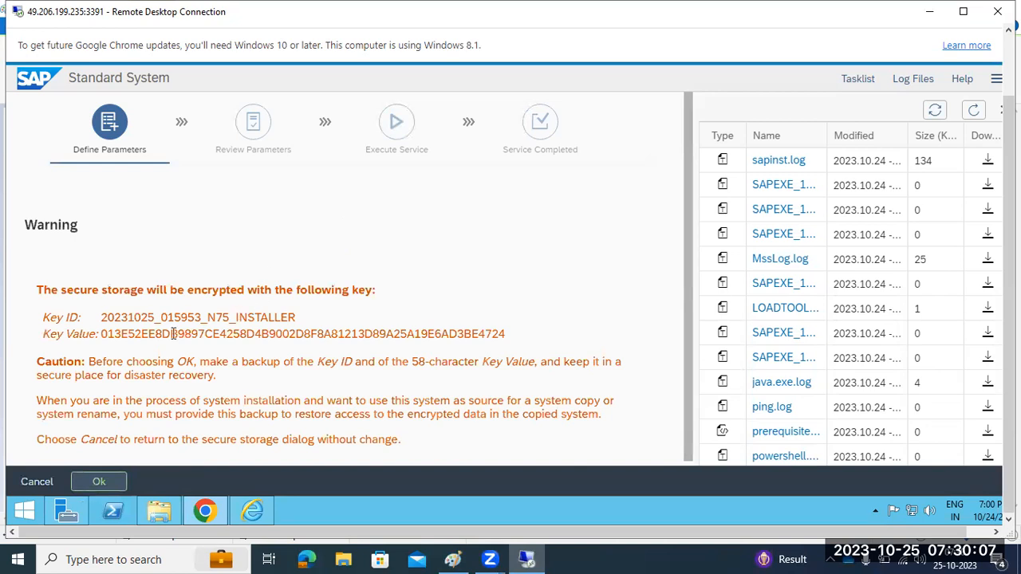
left_click_drag(39, 290, 531, 339)
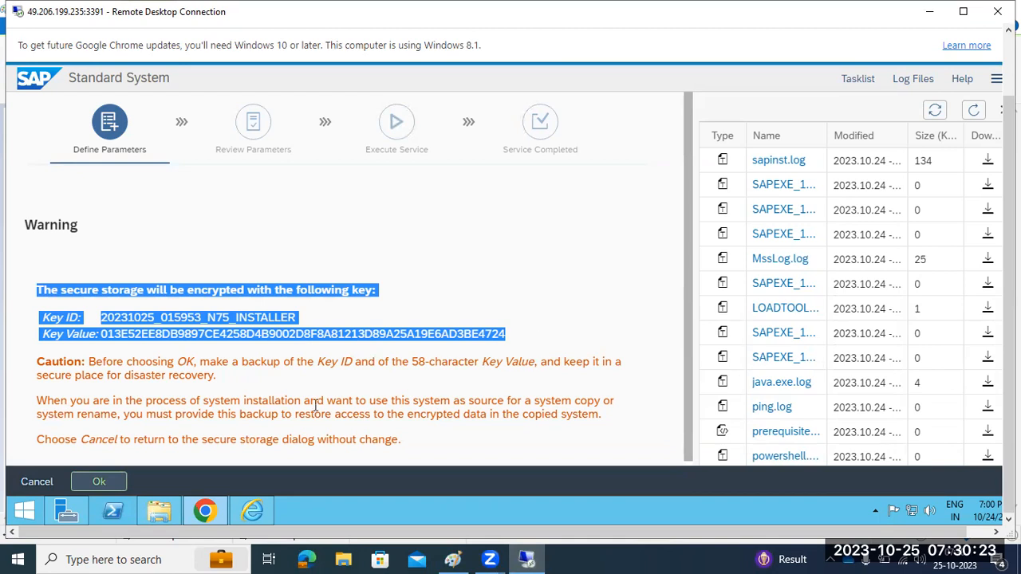
left_click(99, 481)
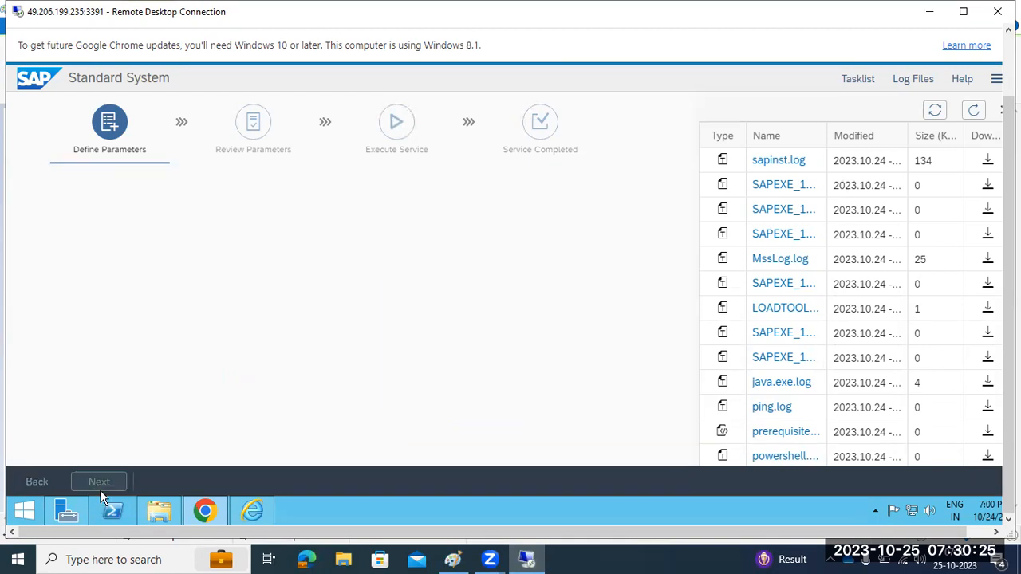
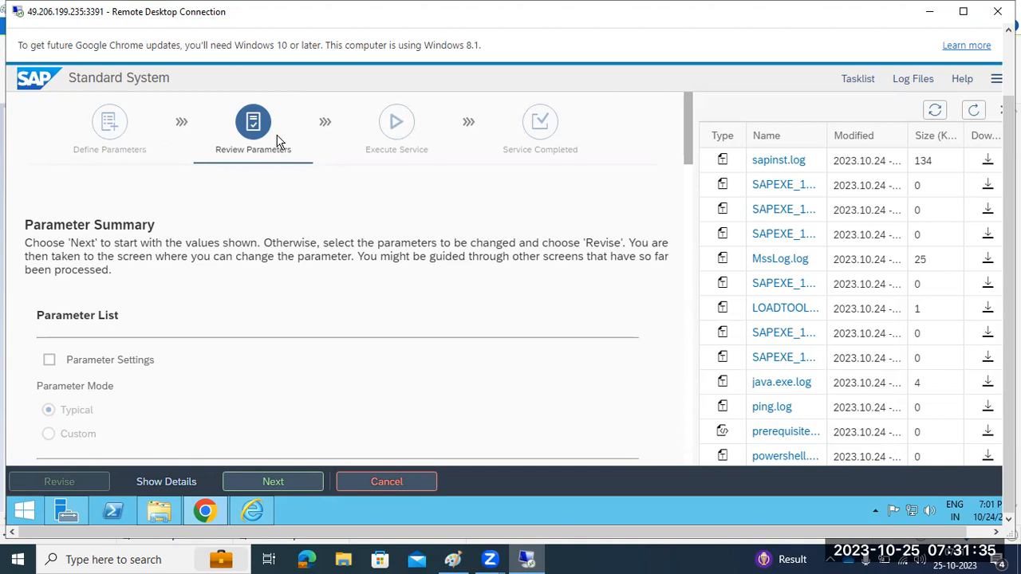
Scroll through the parameter summary, highlighting entries to review them
scroll(160, 341, "down", 1)
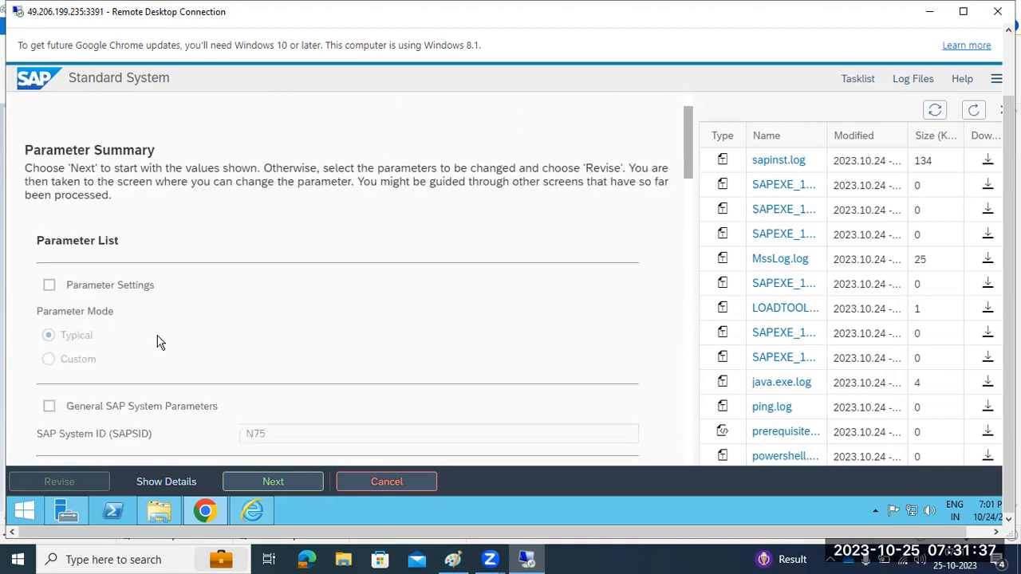
scroll(68, 337, "down", 2)
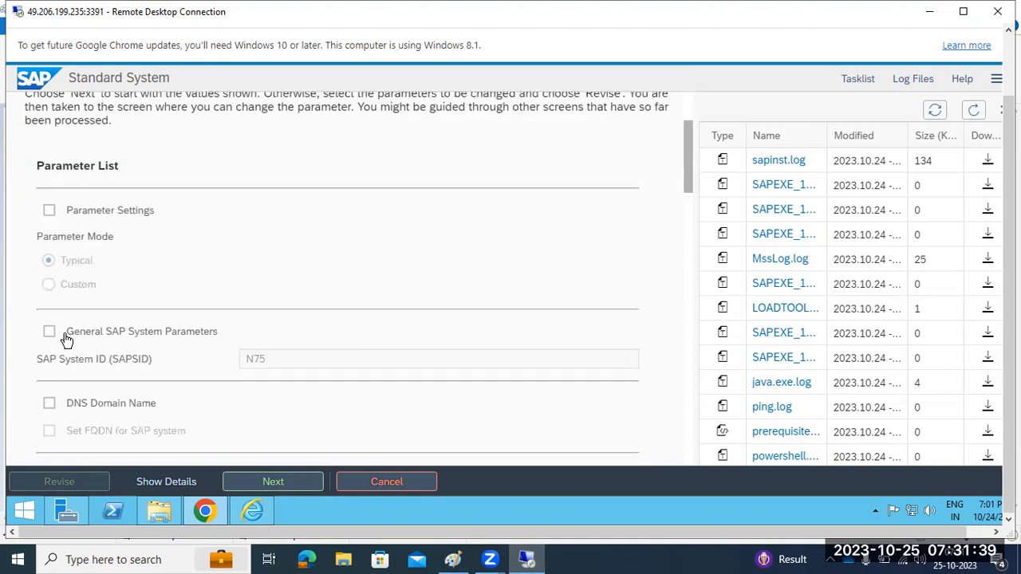
left_click_drag(259, 289, 299, 295)
scroll(205, 296, "down", 1)
scroll(199, 296, "down", 1)
scroll(291, 297, "down", 1)
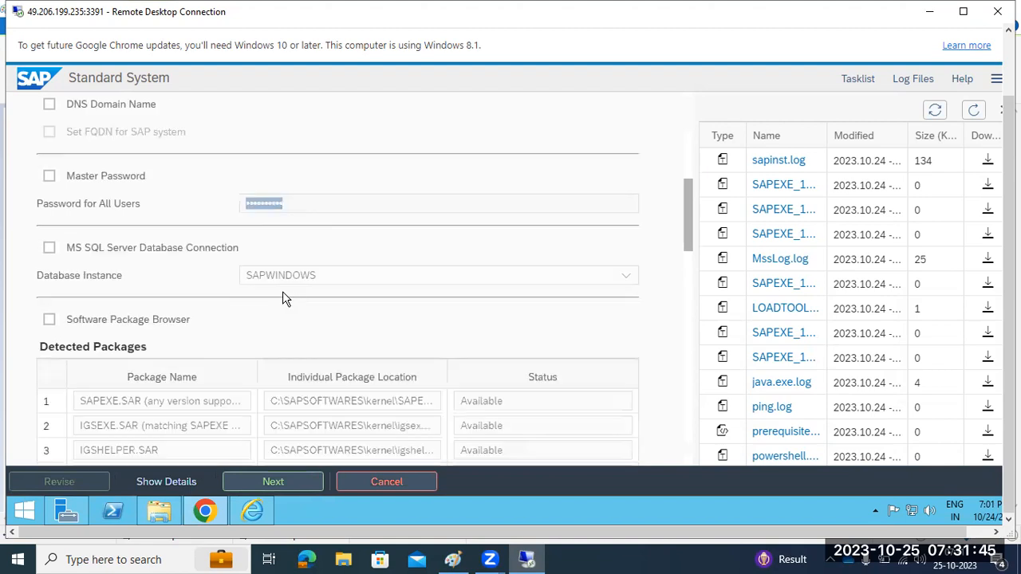
scroll(311, 292, "down", 2)
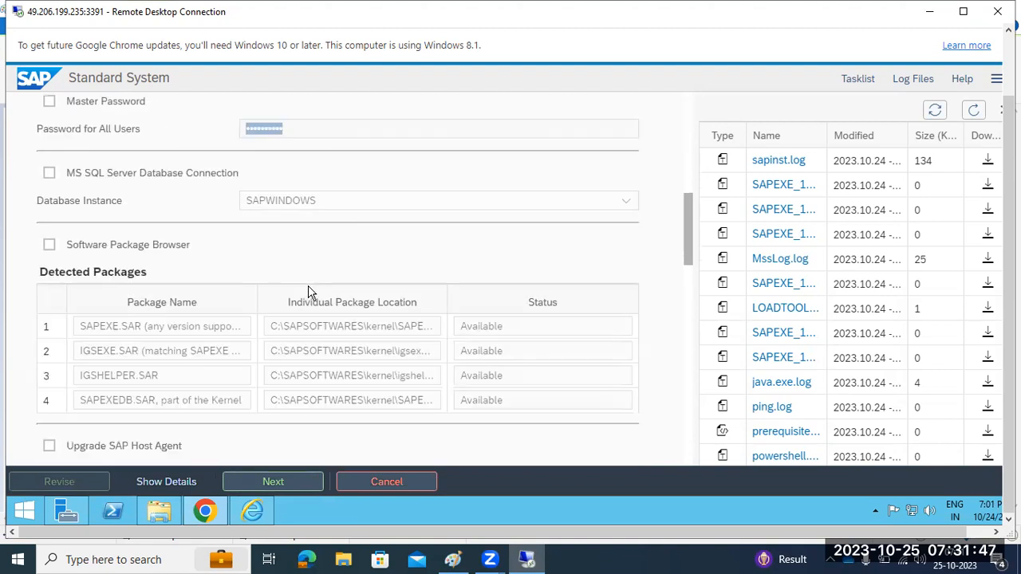
left_click_drag(112, 213, 336, 331)
scroll(325, 339, "down", 2)
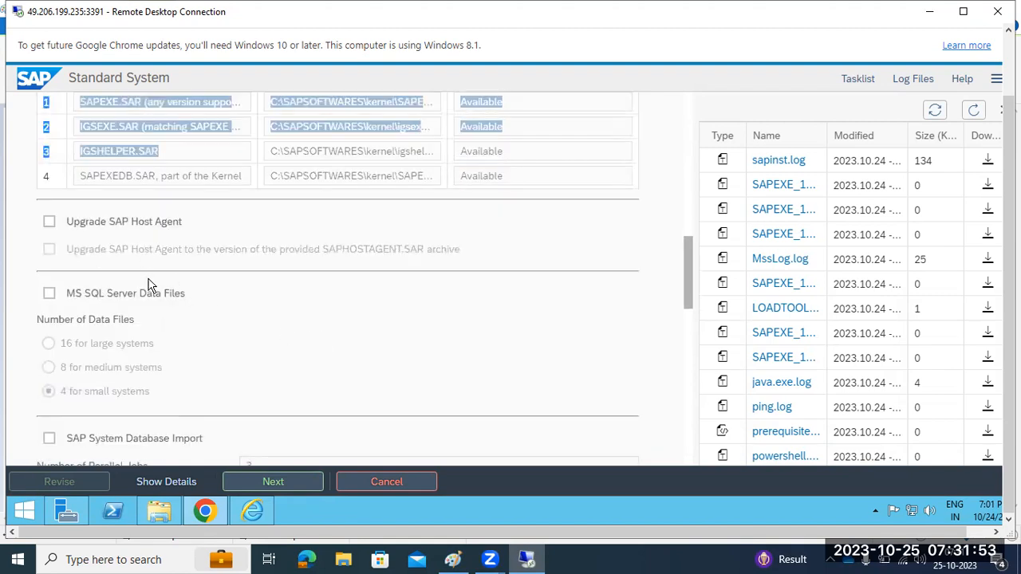
scroll(113, 322, "down", 1)
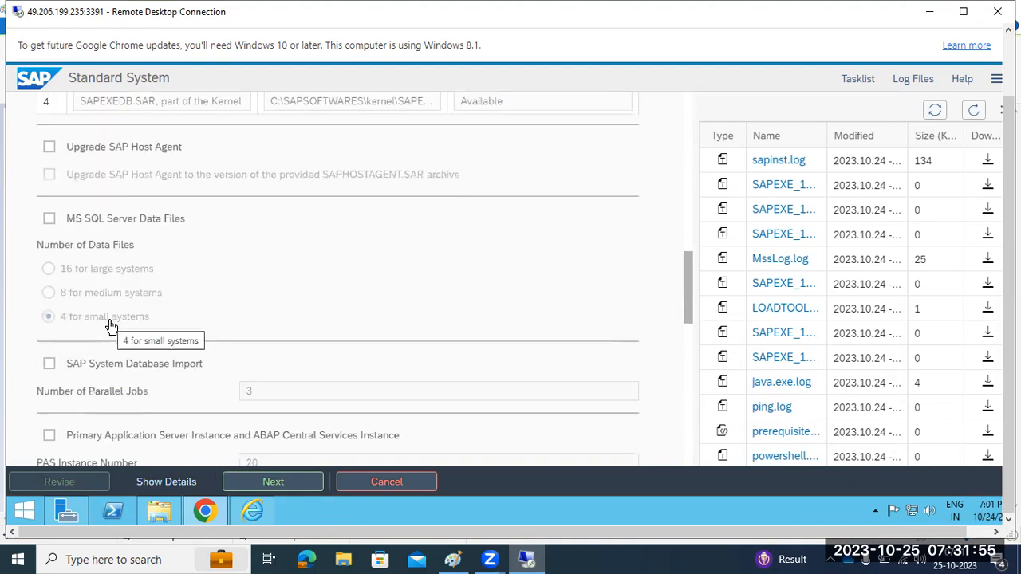
scroll(109, 327, "down", 1)
left_click_drag(94, 321, 260, 325)
scroll(253, 337, "down", 1)
left_click_drag(94, 313, 199, 330)
scroll(198, 330, "down", 3)
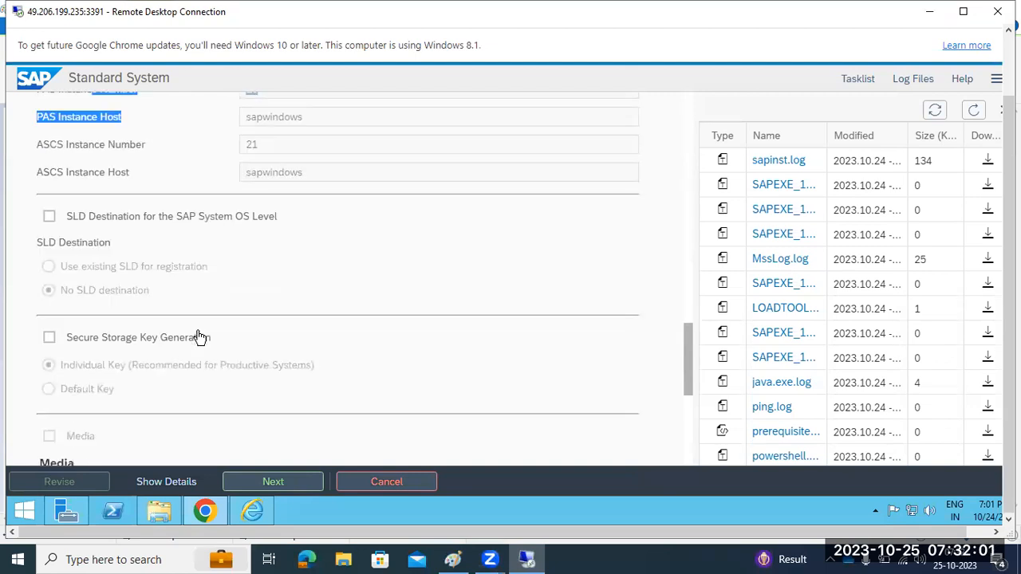
scroll(199, 337, "down", 5)
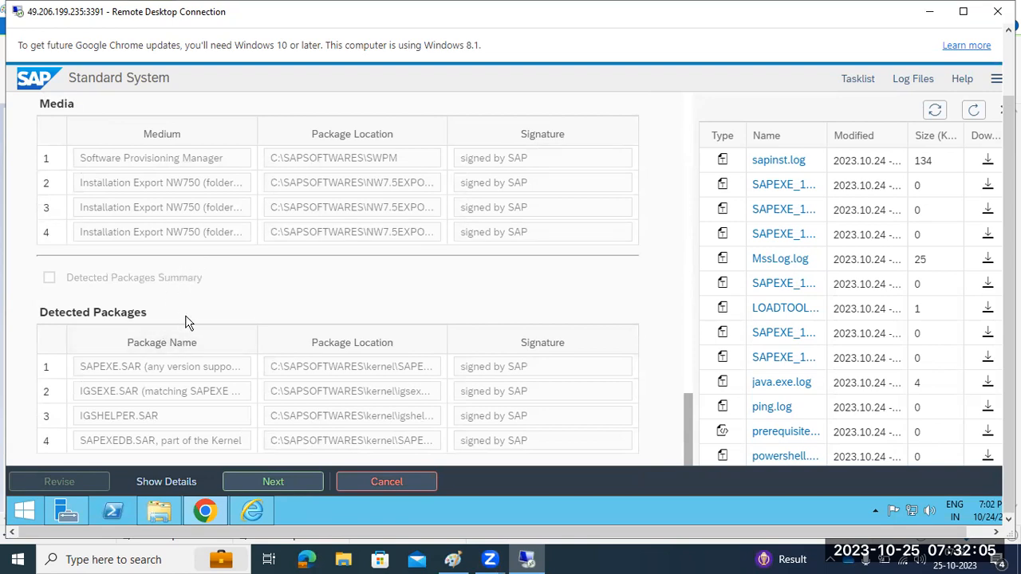
scroll(189, 320, "up", 5)
scroll(188, 319, "down", 5)
scroll(191, 319, "up", 2)
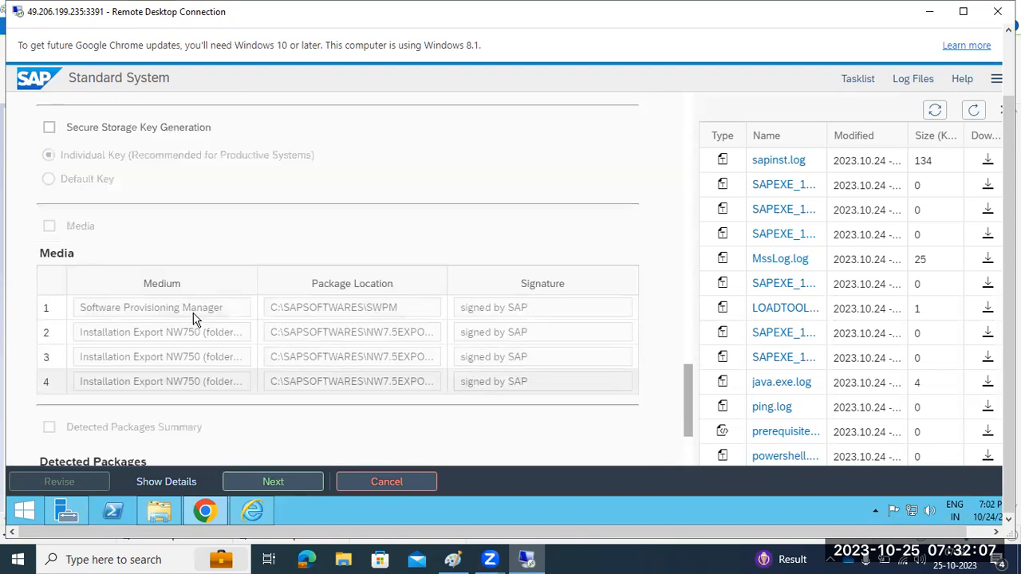
scroll(193, 319, "up", 10)
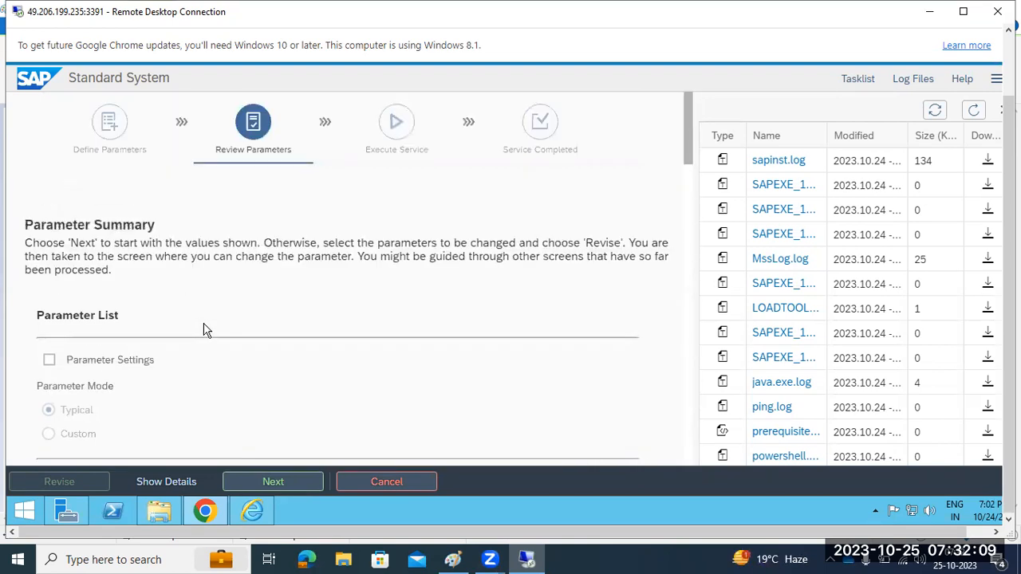
scroll(203, 343, "down", 15)
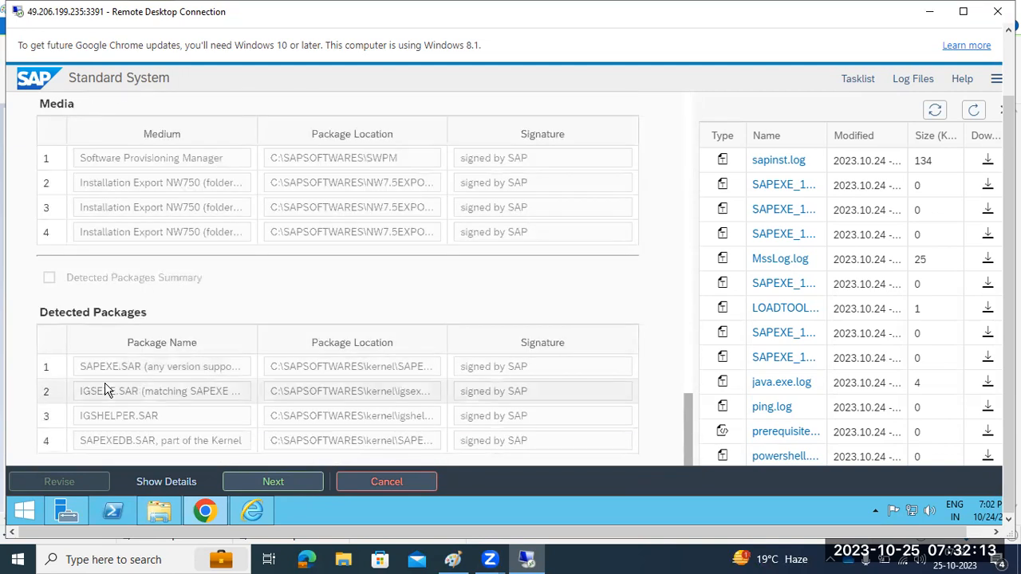
scroll(107, 380, "up", 5)
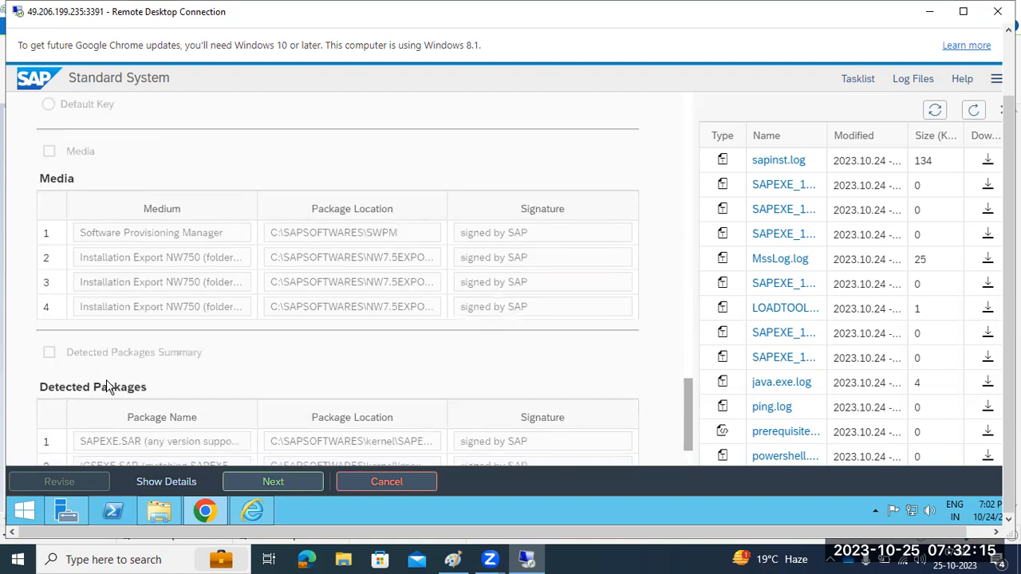
scroll(243, 380, "up", 10)
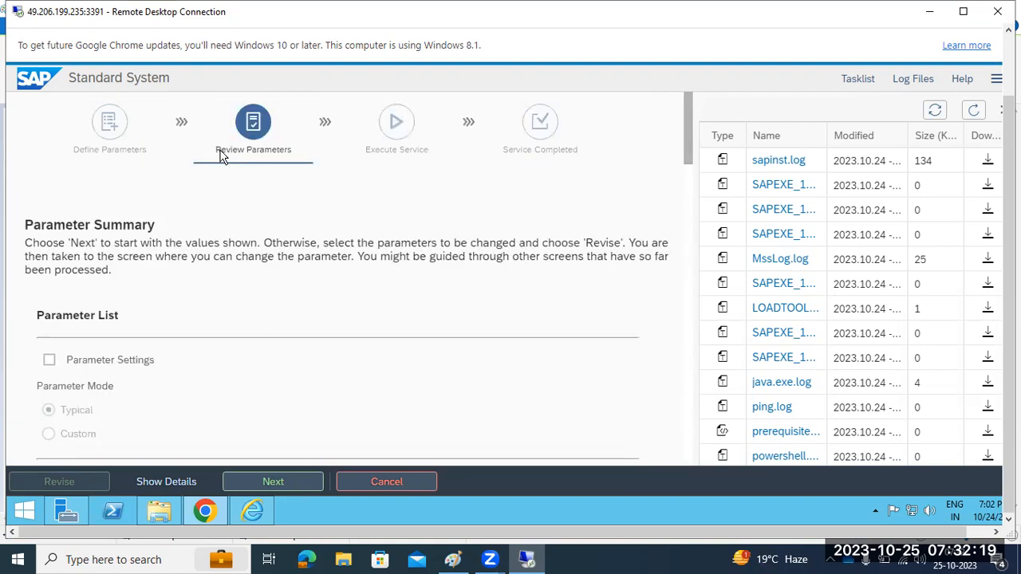
scroll(174, 349, "down", 10)
scroll(174, 349, "down", 10)
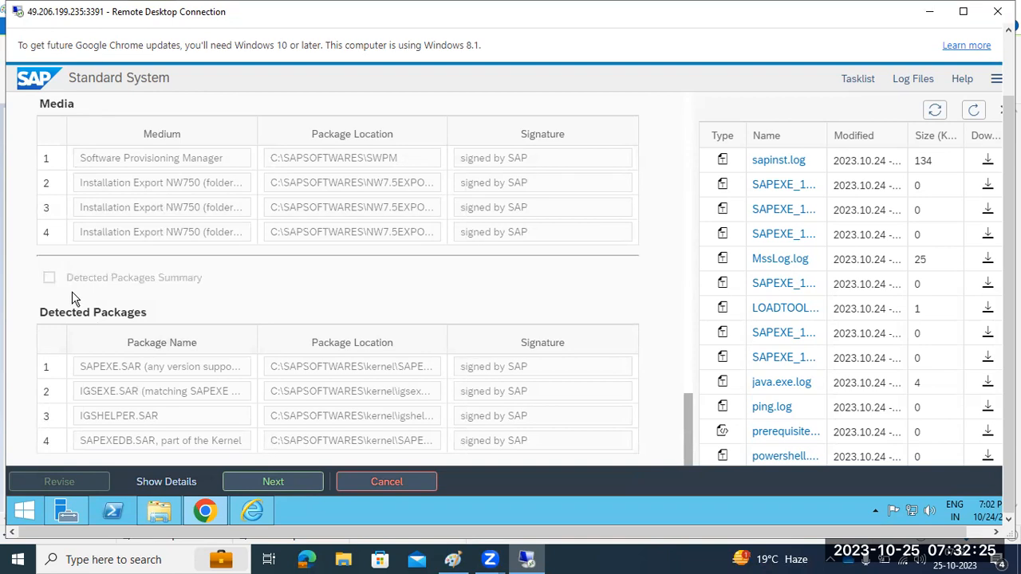
scroll(72, 298, "up", 2)
scroll(72, 297, "up", 1)
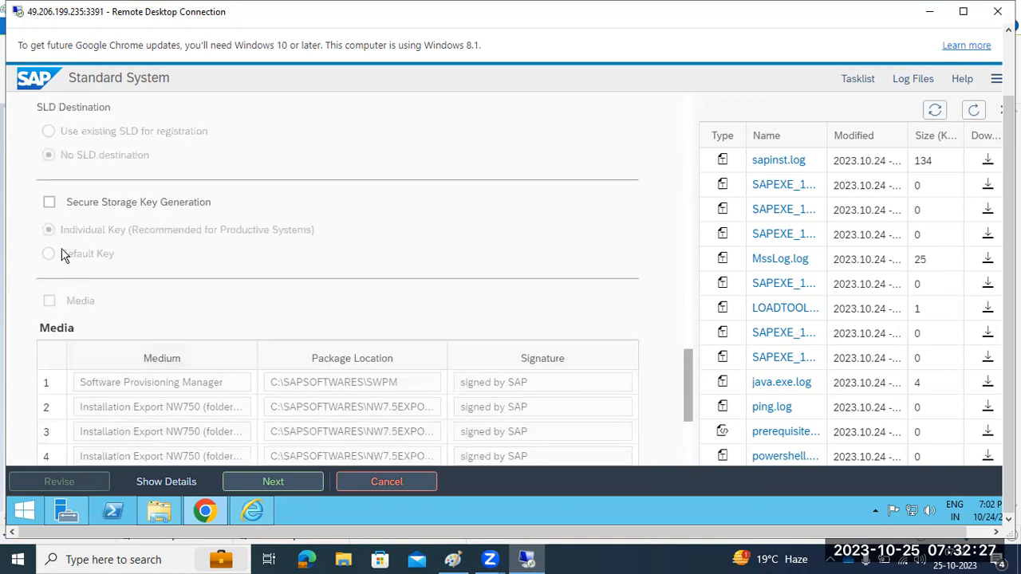
Leave Secure Storage Key Generation unchanged and start the N75 installation
left_click(49, 203)
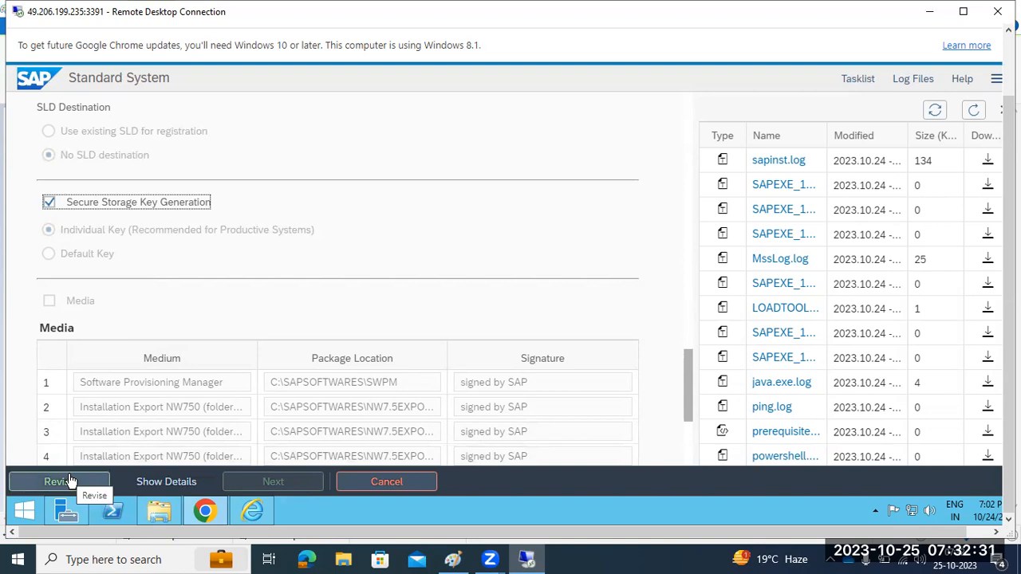
left_click(48, 204)
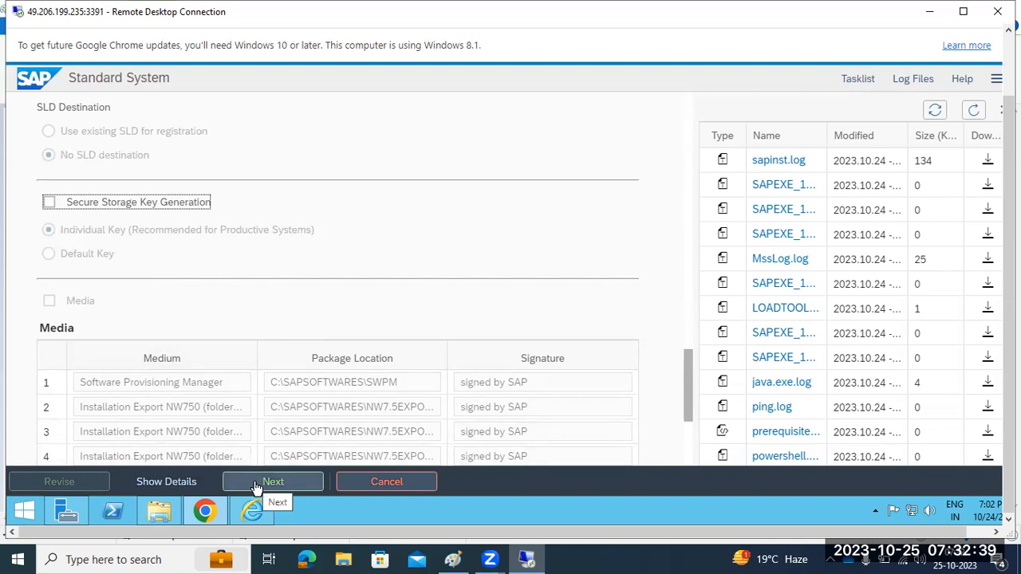
scroll(619, 358, "up", 10)
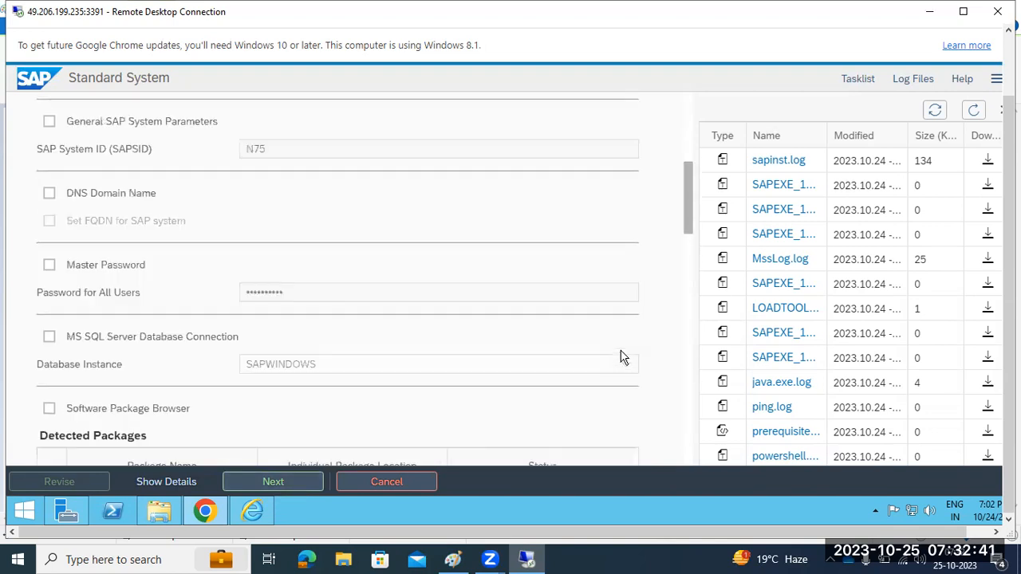
scroll(620, 358, "up", 5)
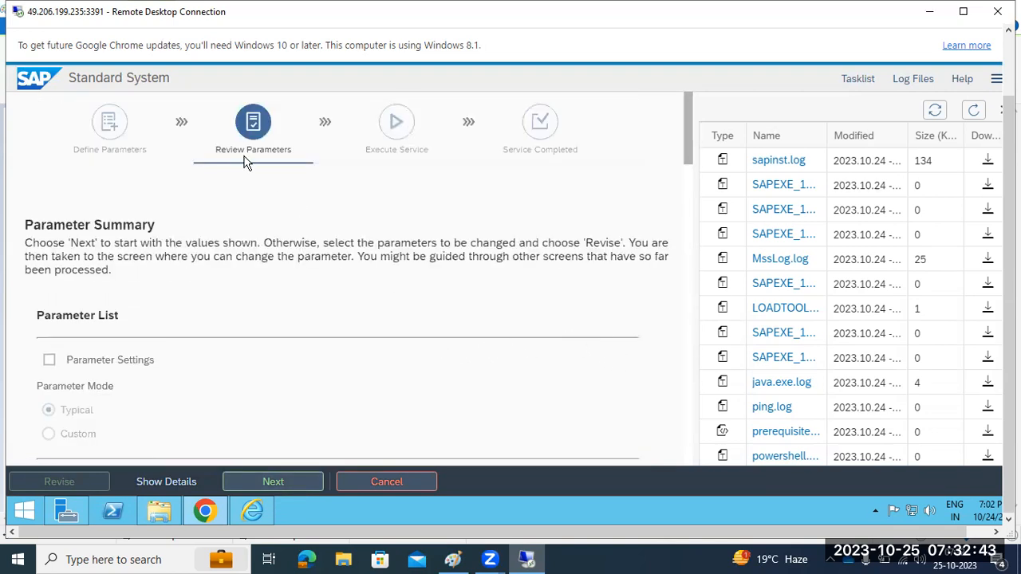
left_click(274, 482)
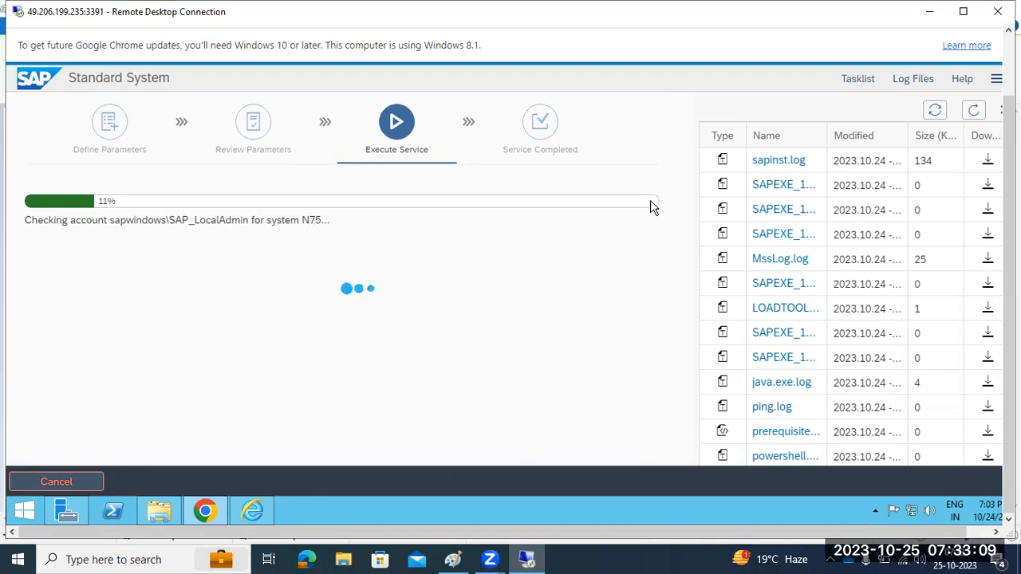
Show the task list and point out the Create users for SAP system and Install common system files tasks
left_click(854, 81)
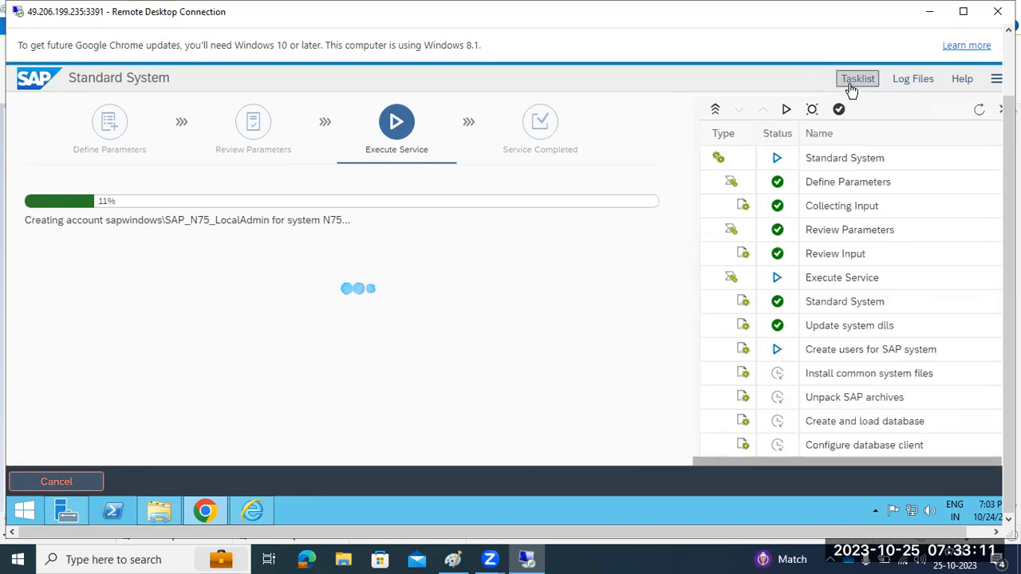
scroll(818, 319, "down", 1)
left_click_drag(815, 276, 932, 275)
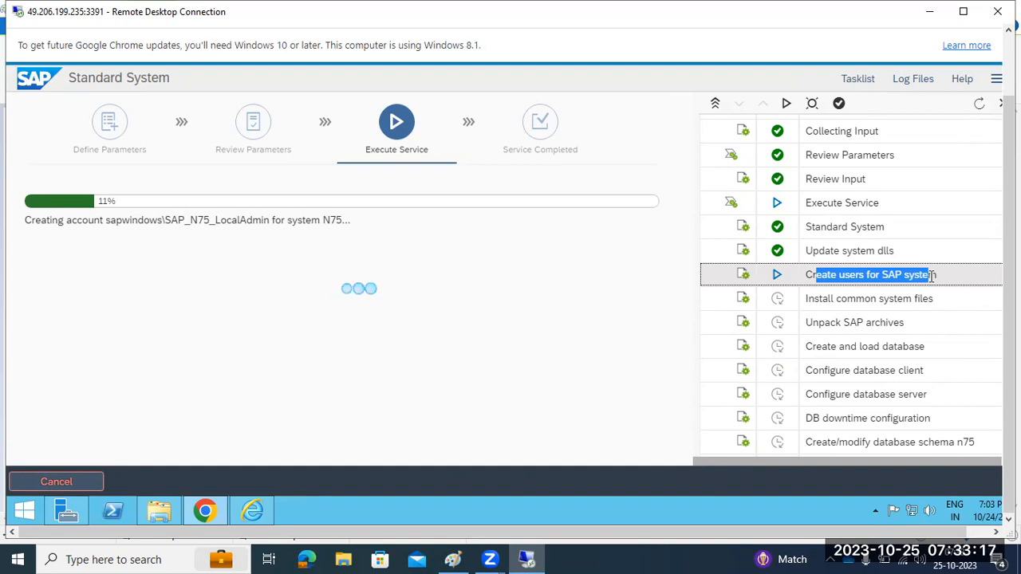
left_click(829, 297)
left_click_drag(830, 298, 876, 394)
Scroll the task tree and highlight the service account named in the status message
scroll(878, 389, "down", 7)
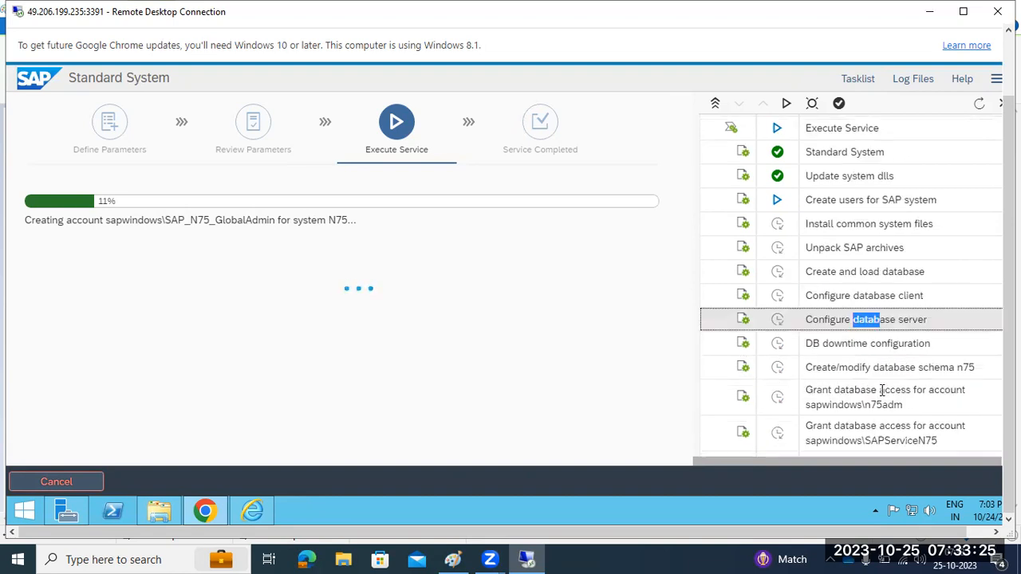
scroll(879, 387, "down", 3)
scroll(880, 389, "up", 10)
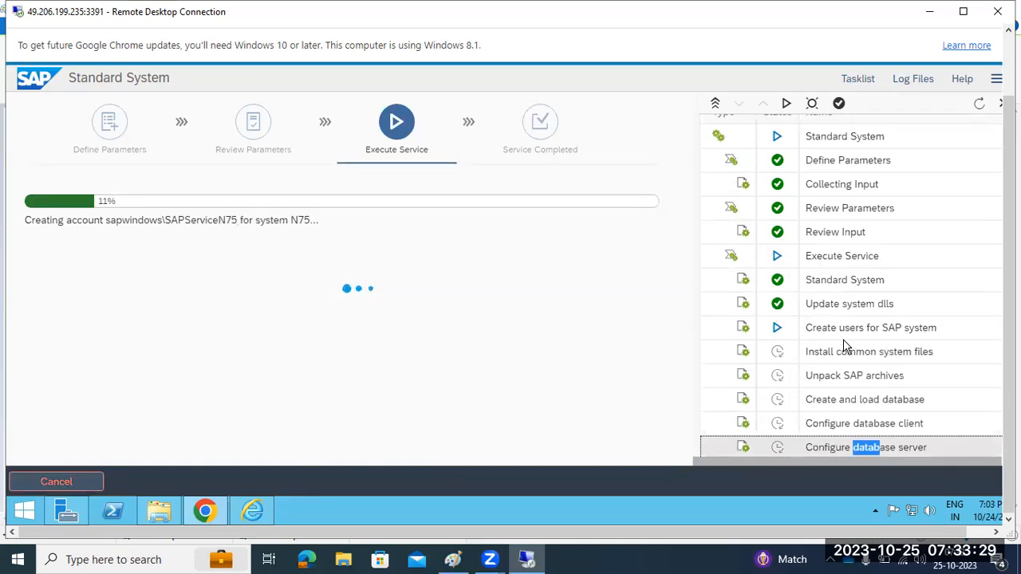
scroll(853, 299, "down", 3)
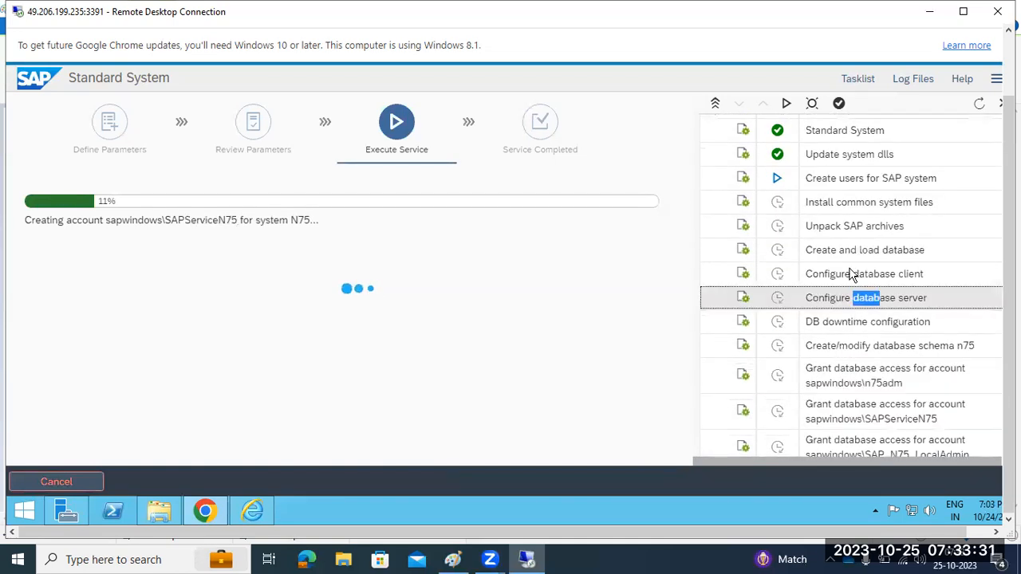
scroll(824, 388, "down", 3)
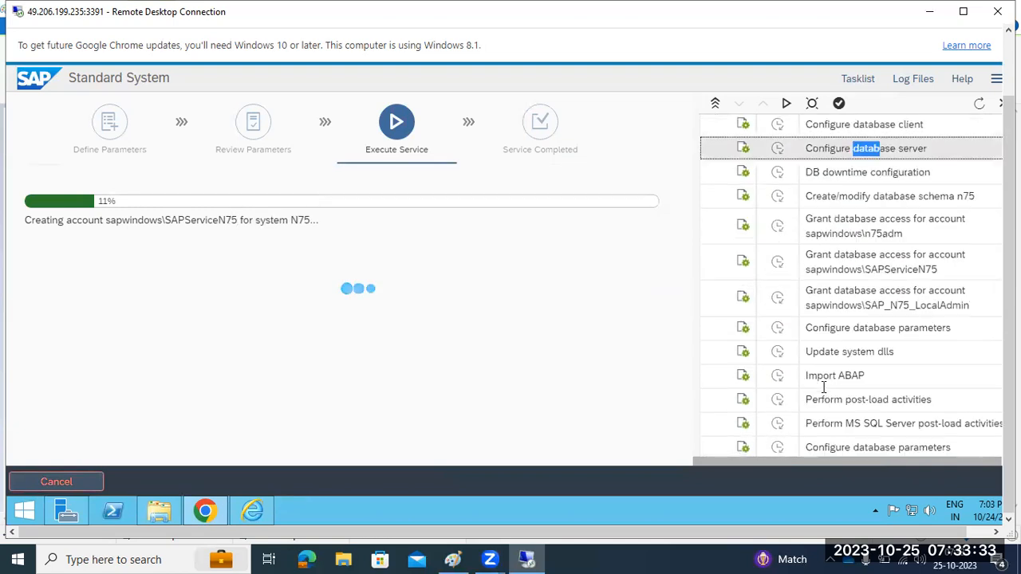
scroll(824, 383, "up", 8)
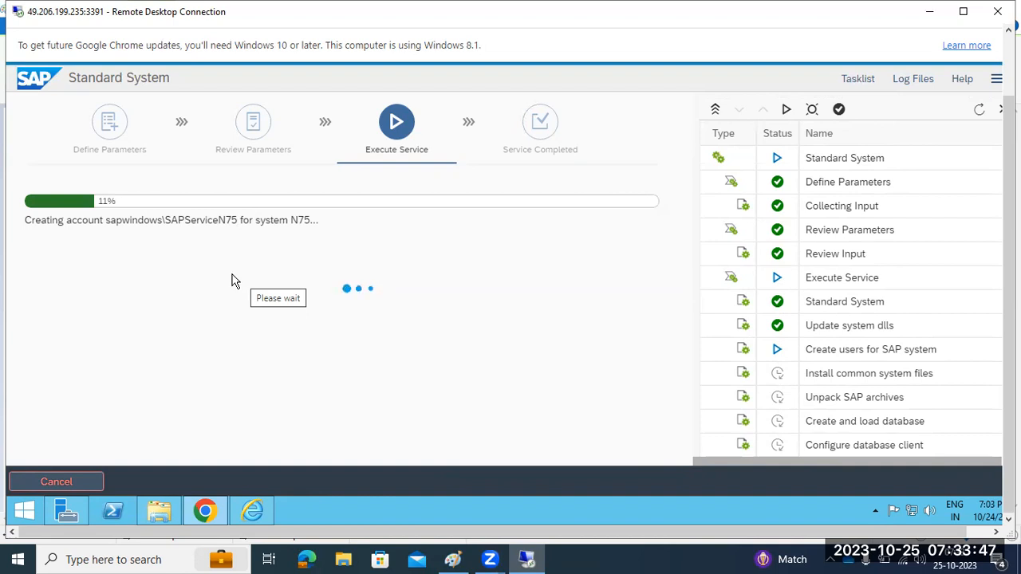
left_click_drag(95, 216, 283, 221)
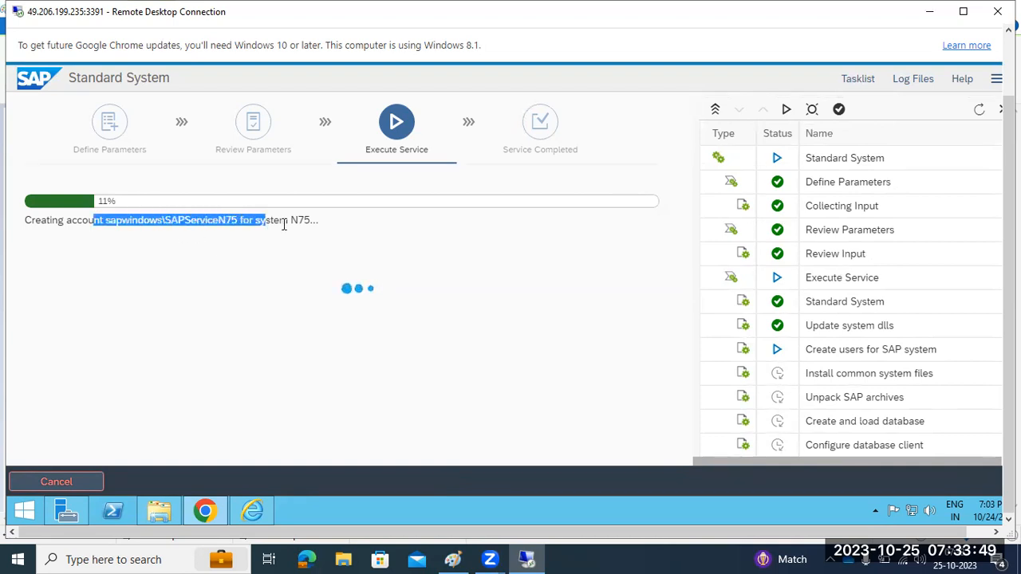
left_click_drag(812, 373, 835, 374)
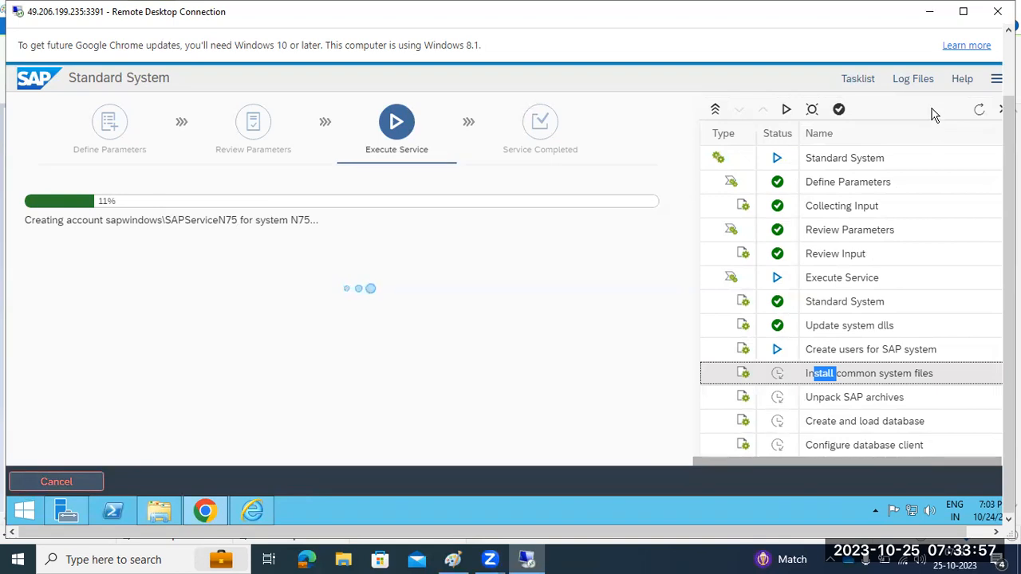
Open sapinst.log from the log files, highlight the SAPServiceN75 account entries, and close it
left_click(922, 84)
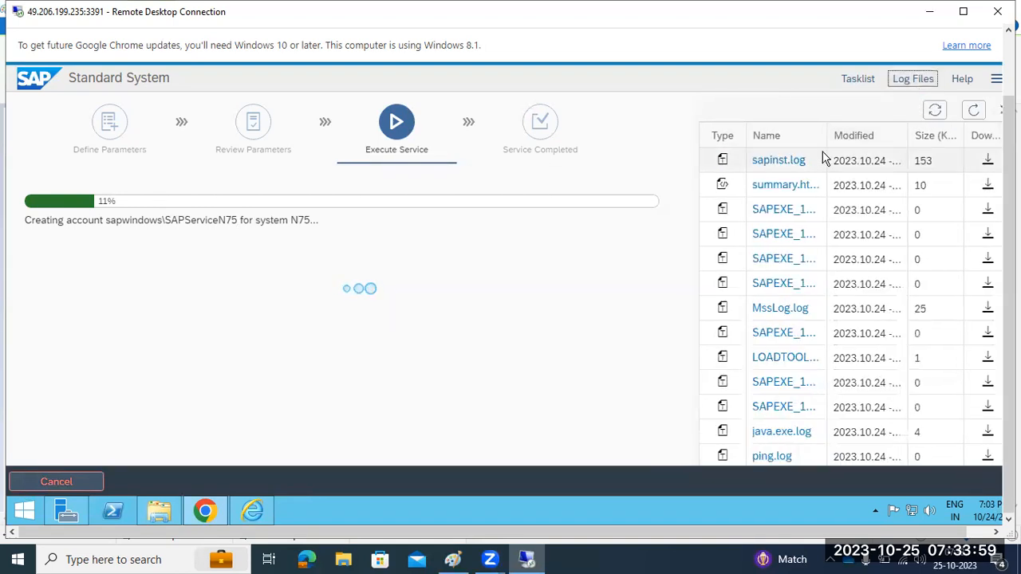
left_click(775, 161)
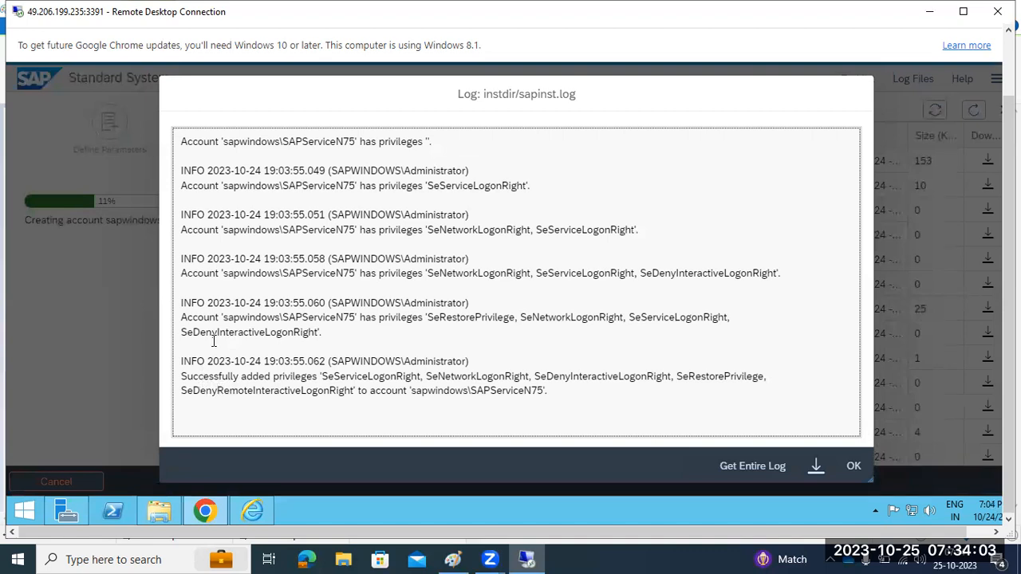
left_click_drag(210, 317, 298, 317)
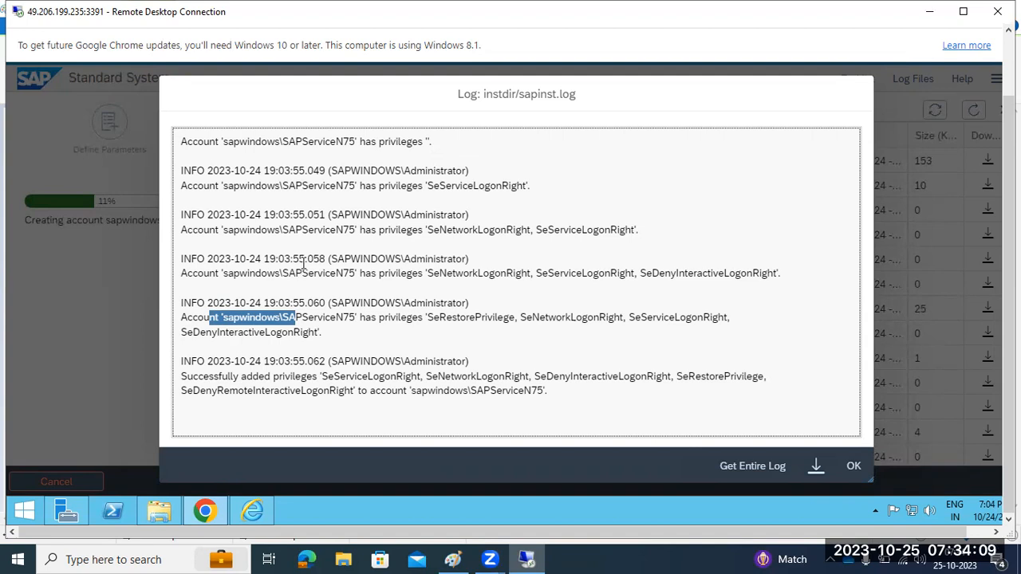
left_click_drag(284, 141, 354, 145)
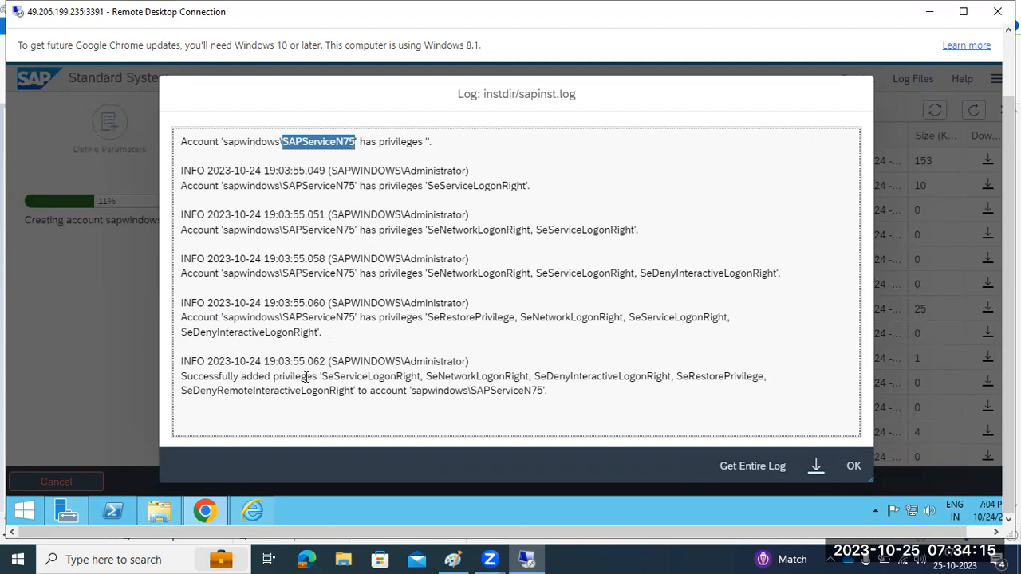
left_click_drag(284, 321, 341, 319)
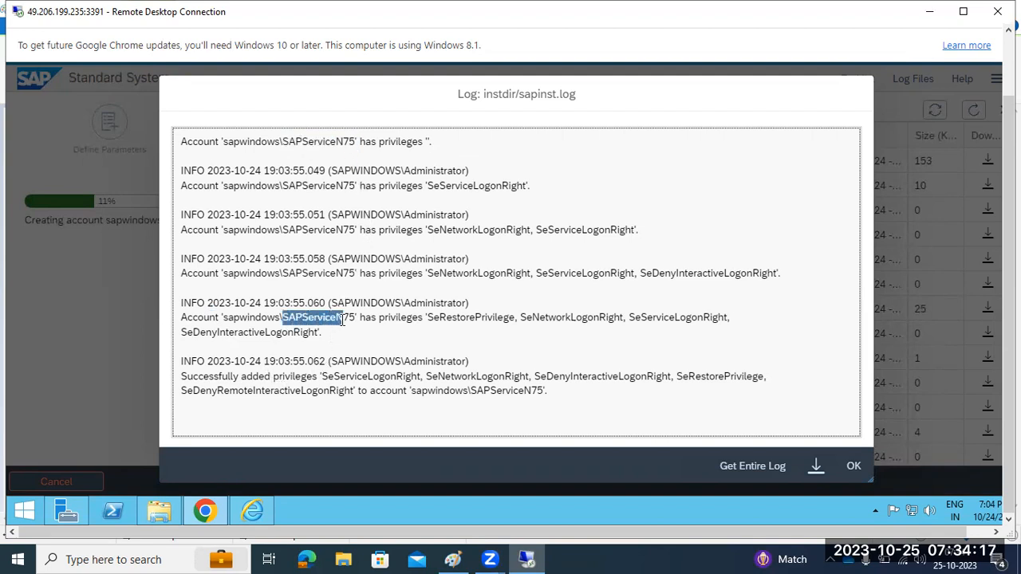
left_click_drag(293, 260, 383, 264)
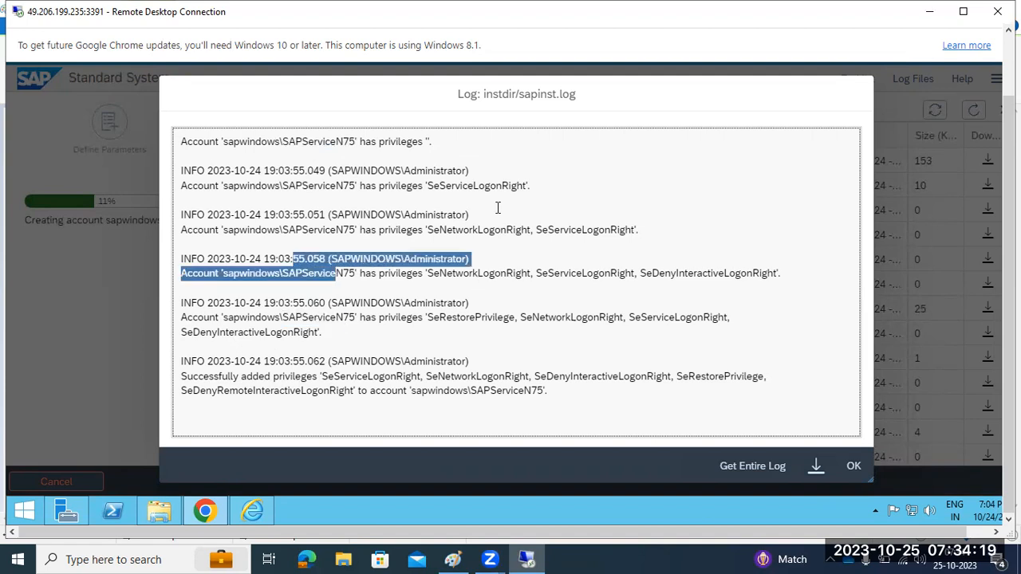
left_click(852, 467)
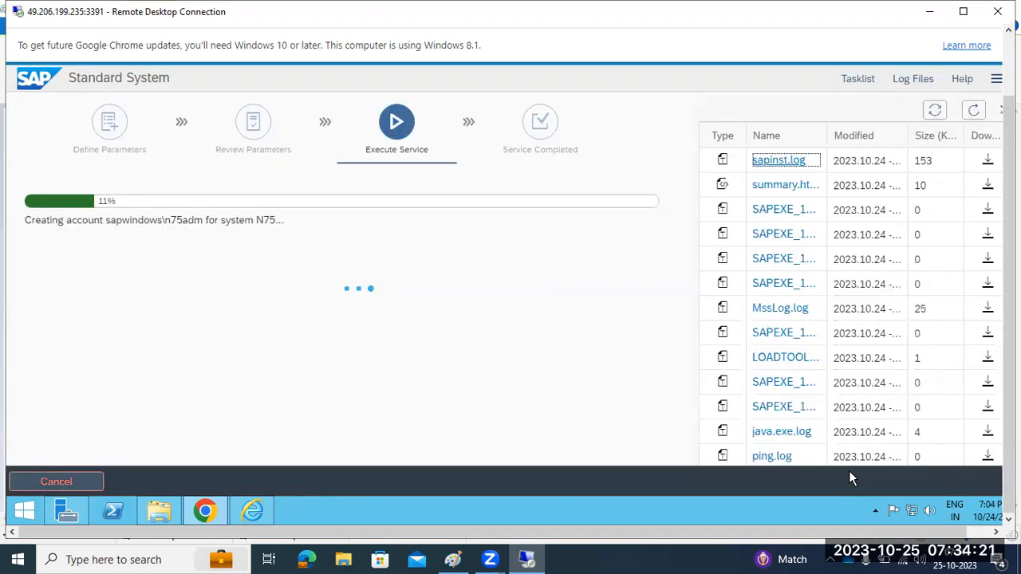
Highlight n75adm in the progress message, locate it in sapinst.log, and close the viewer
double_click(170, 220)
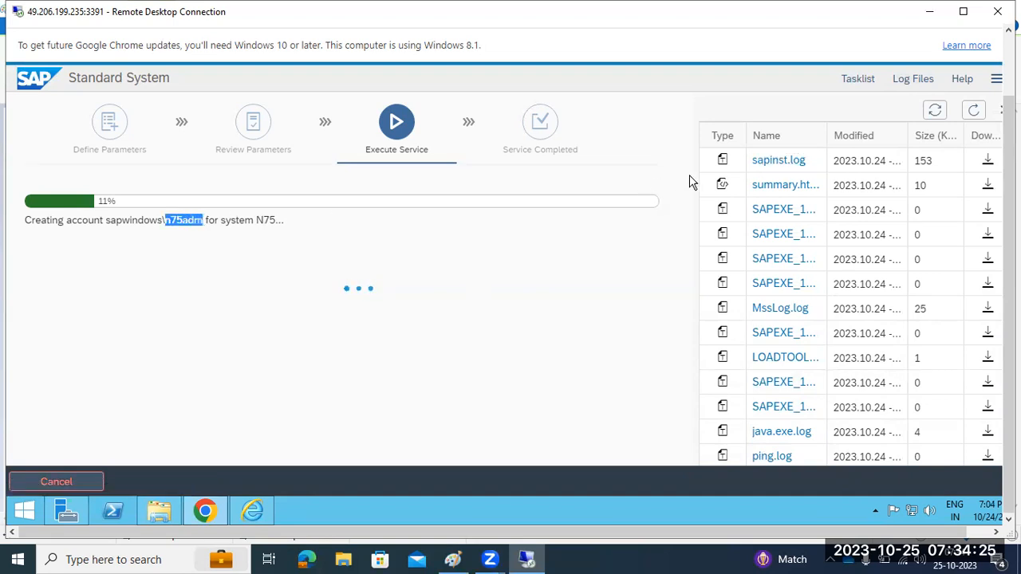
left_click(761, 161)
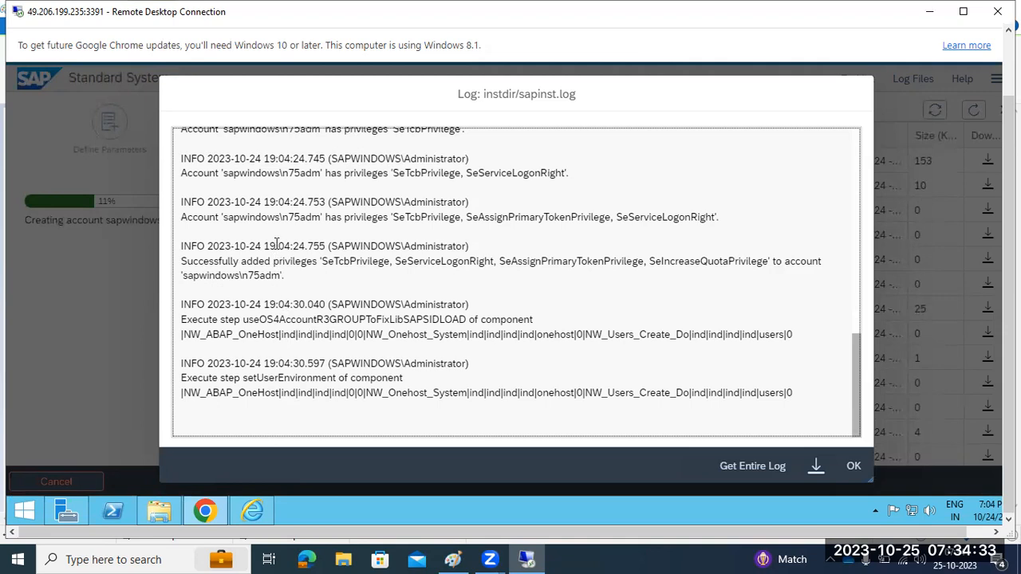
left_click_drag(282, 217, 315, 219)
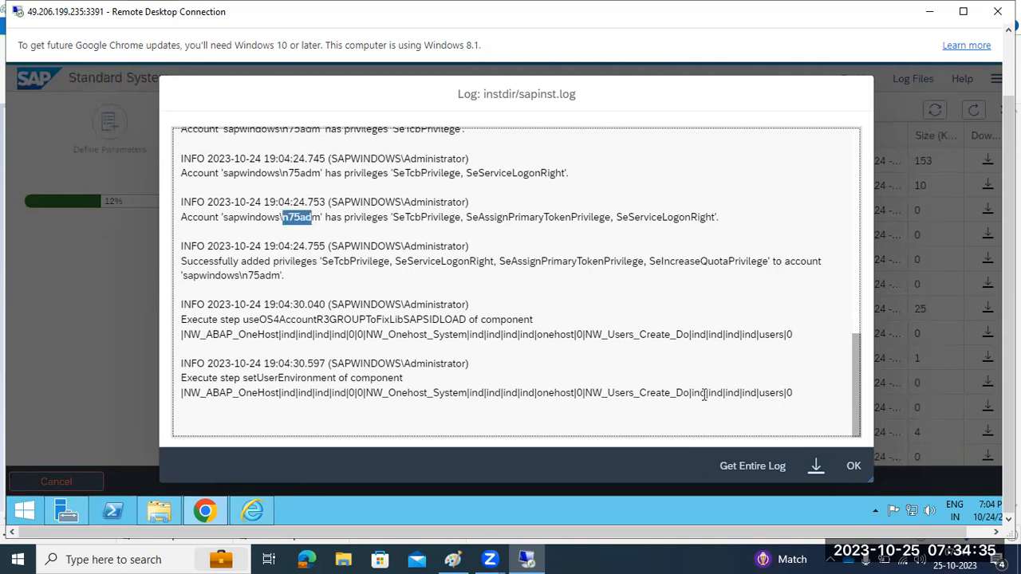
left_click(851, 466)
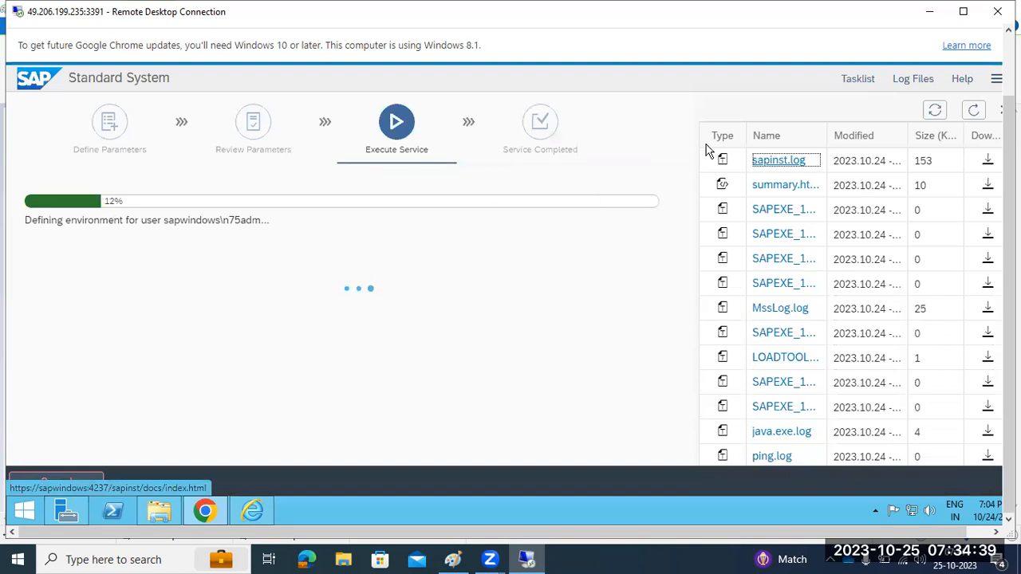
Switch the side panel to the Tasklist to see each installation step's status
left_click(860, 80)
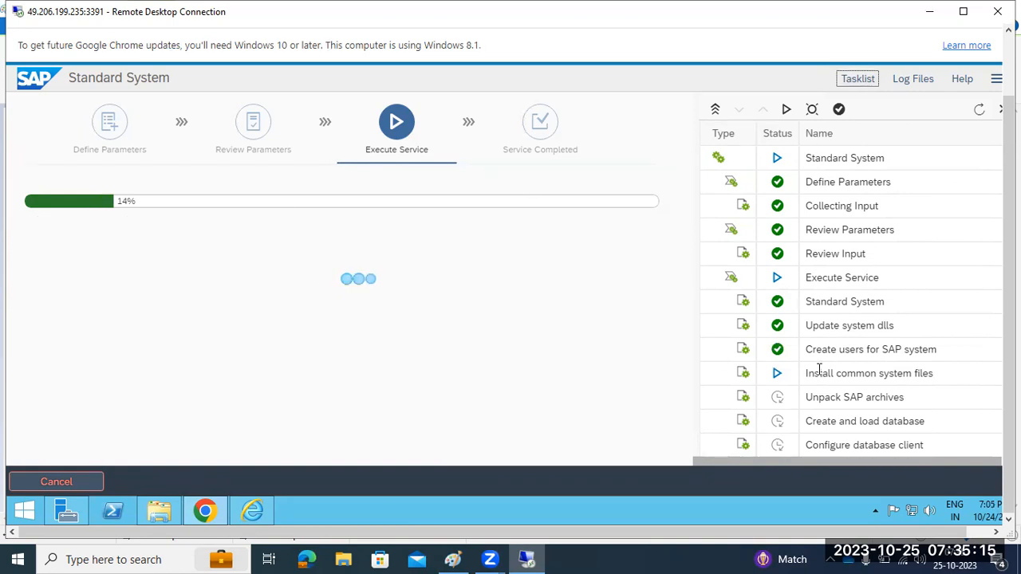
Review the remaining tasks after Install common system files, highlighting the Import ABAP step
left_click_drag(820, 373, 859, 377)
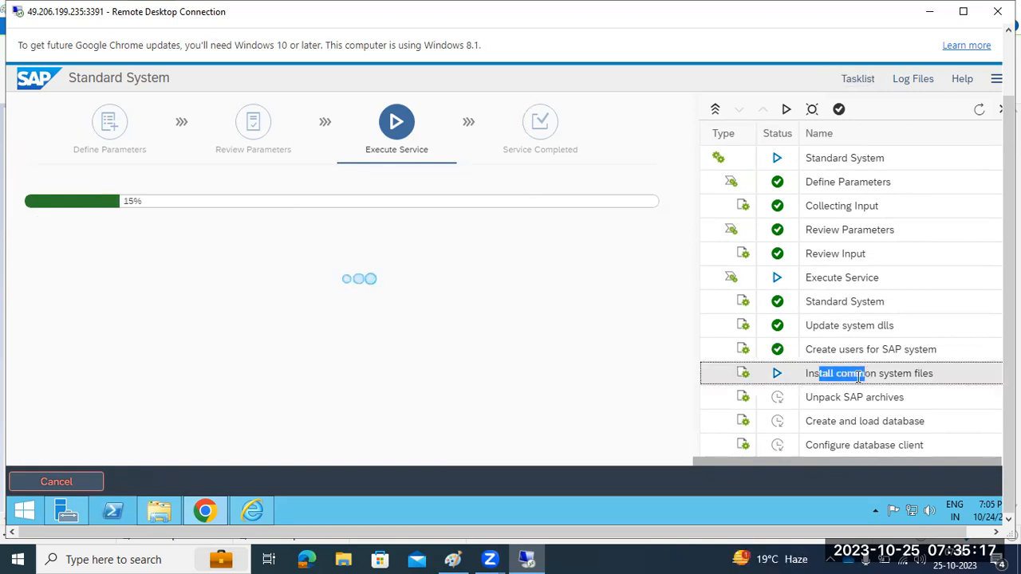
scroll(857, 381, "down", 5)
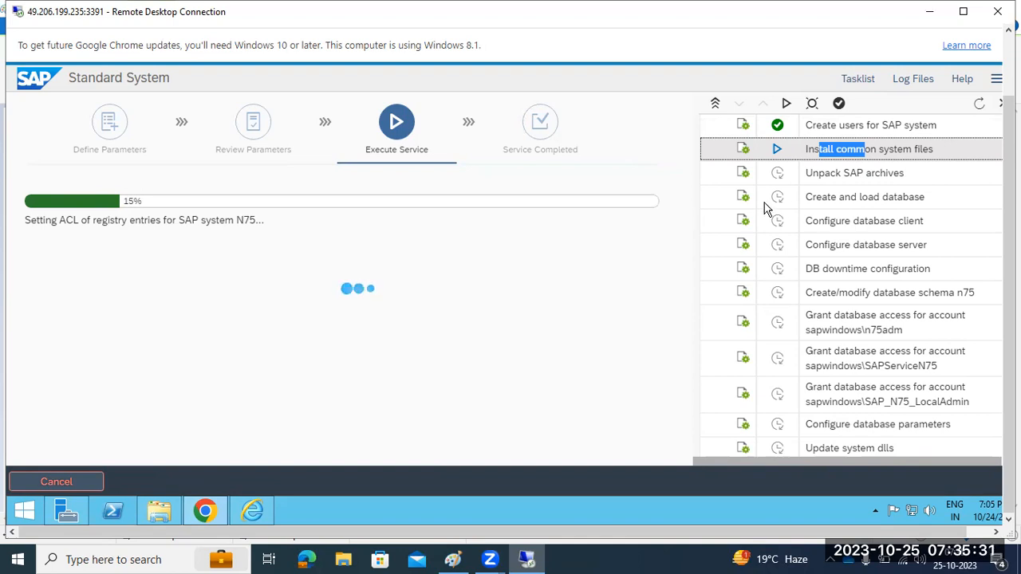
scroll(820, 301, "down", 2)
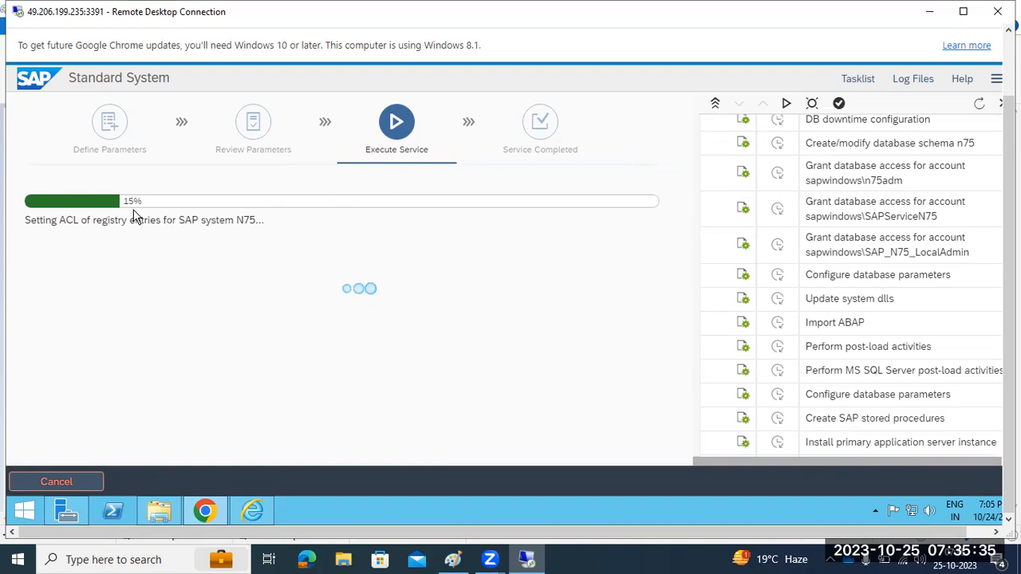
left_click_drag(803, 327, 868, 335)
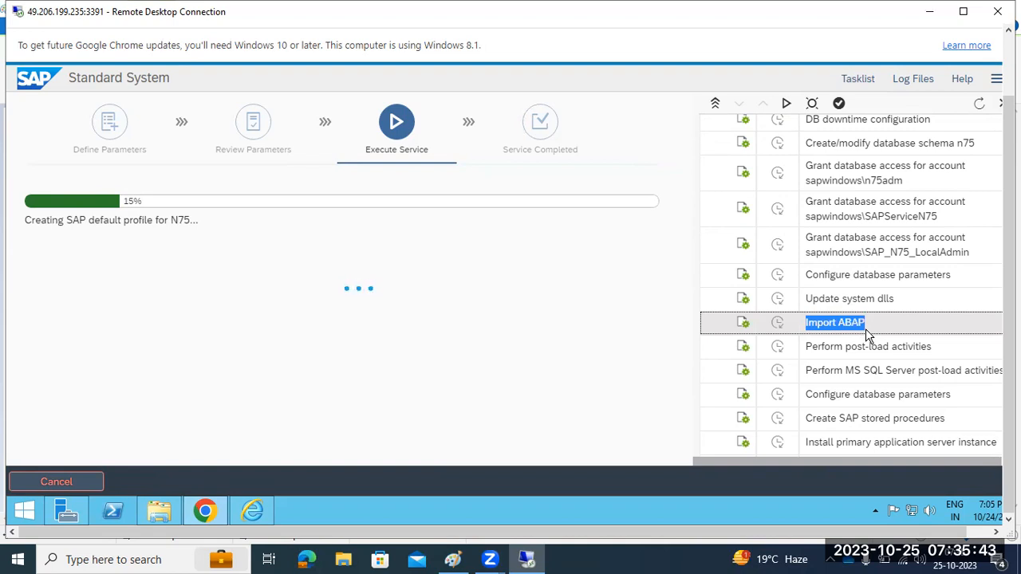
left_click(808, 322)
left_click_drag(808, 322, 875, 331)
left_click(810, 325)
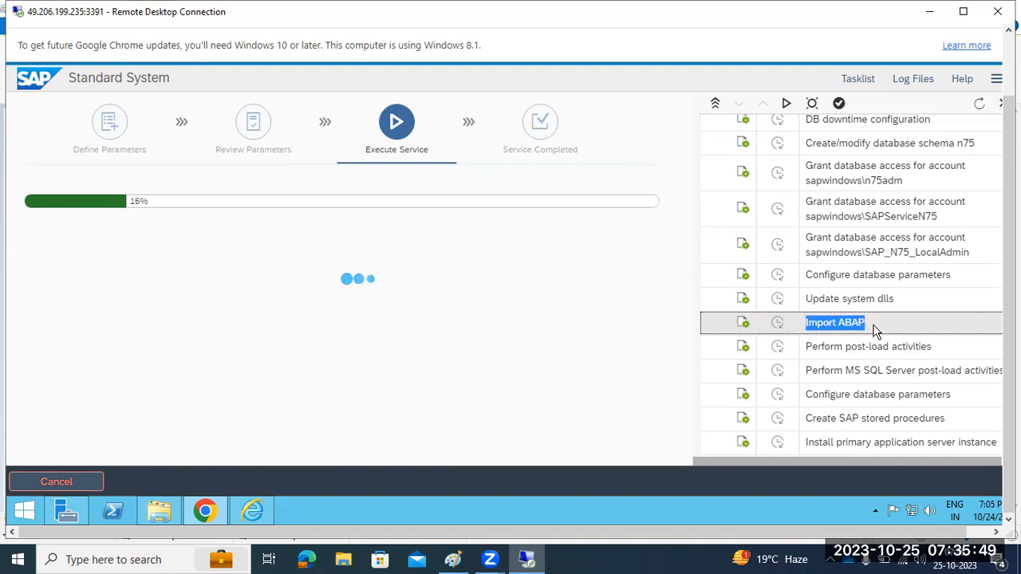
scroll(885, 303, "up", 1)
scroll(877, 303, "down", 8)
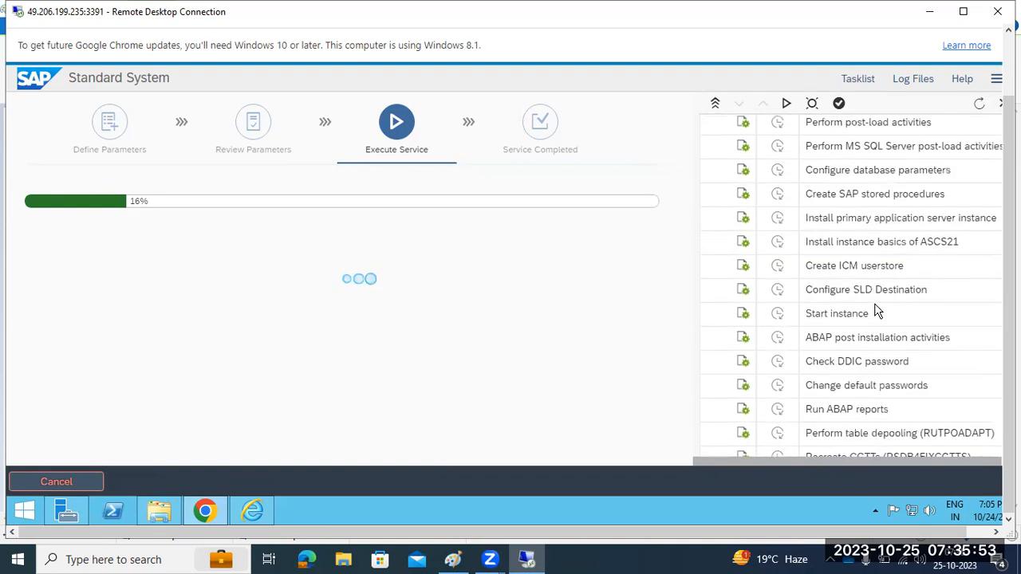
scroll(875, 311, "up", 4)
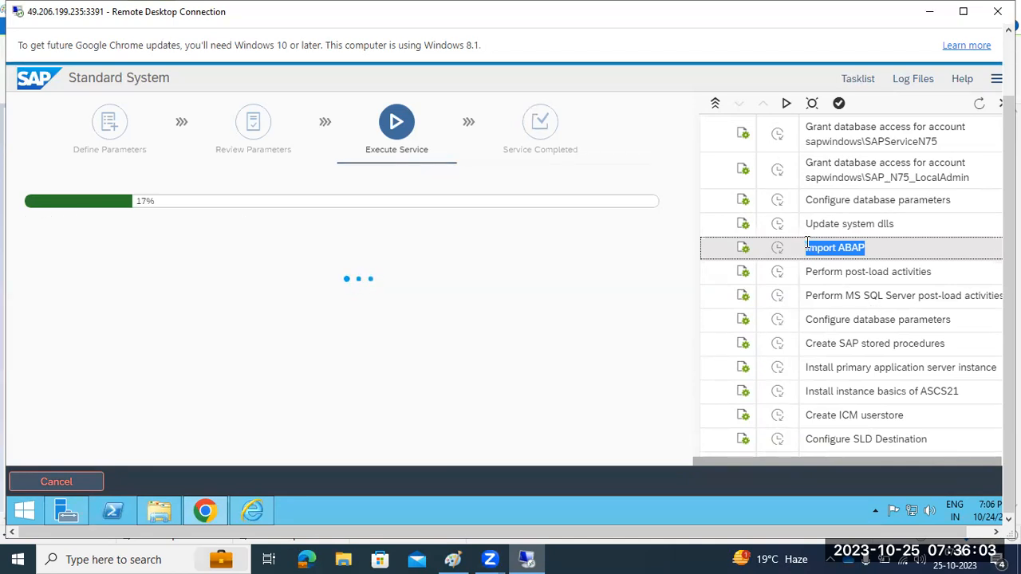
left_click_drag(807, 243, 867, 250)
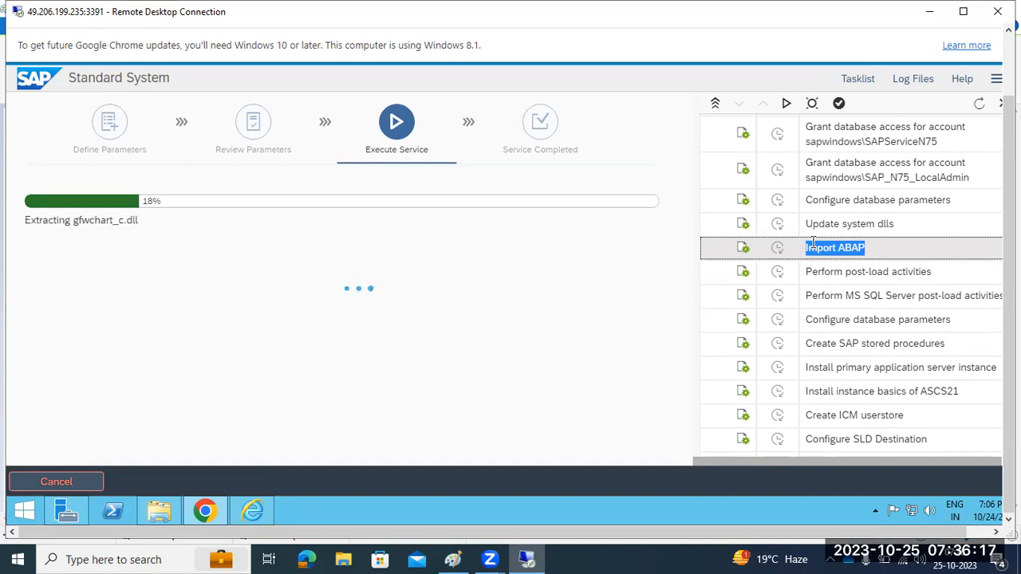
Scroll back up the task list and bring the Paint installation notes to the front
scroll(812, 243, "up", 1)
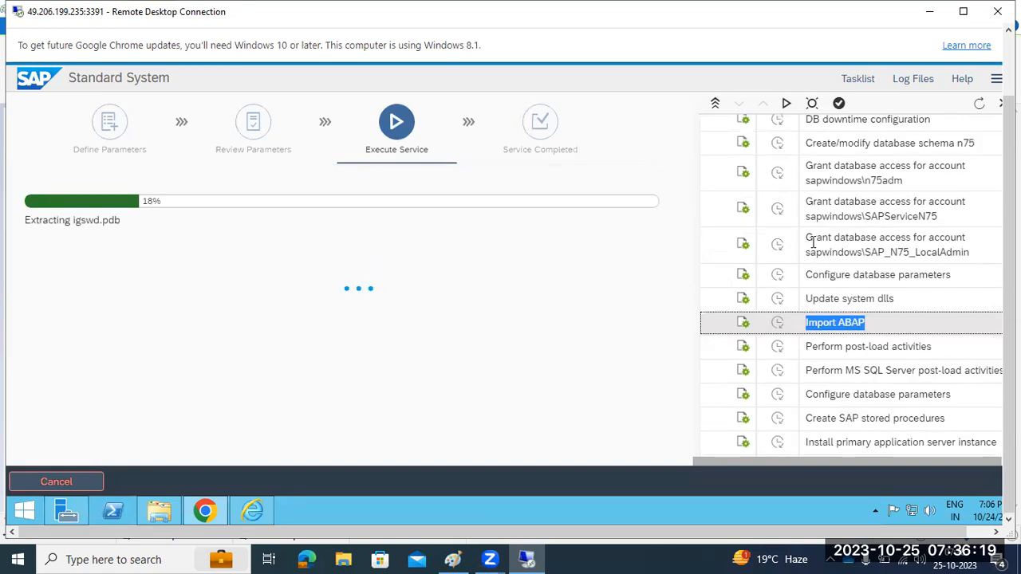
scroll(813, 243, "up", 4)
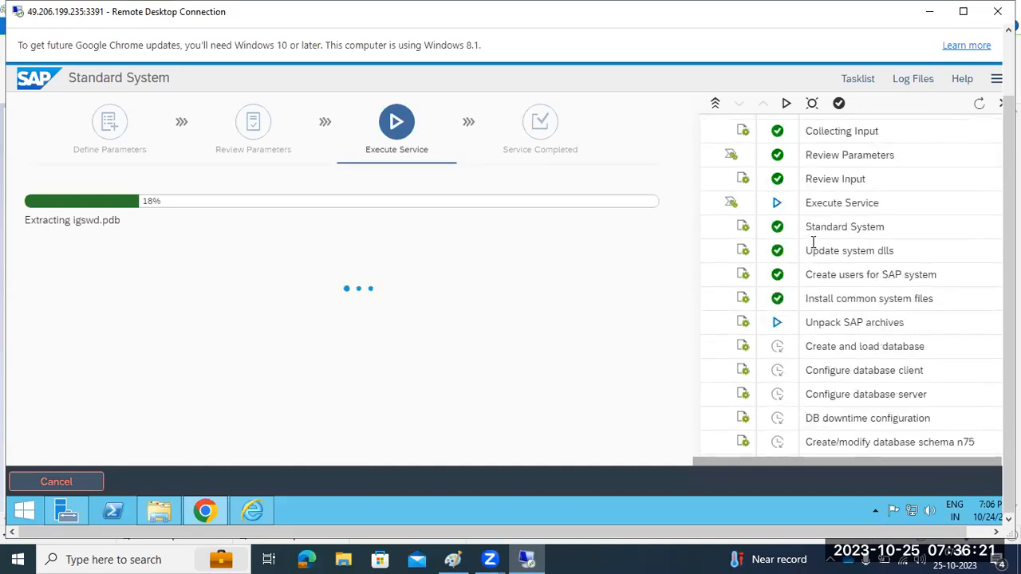
scroll(813, 249, "up", 1)
scroll(813, 249, "down", 6)
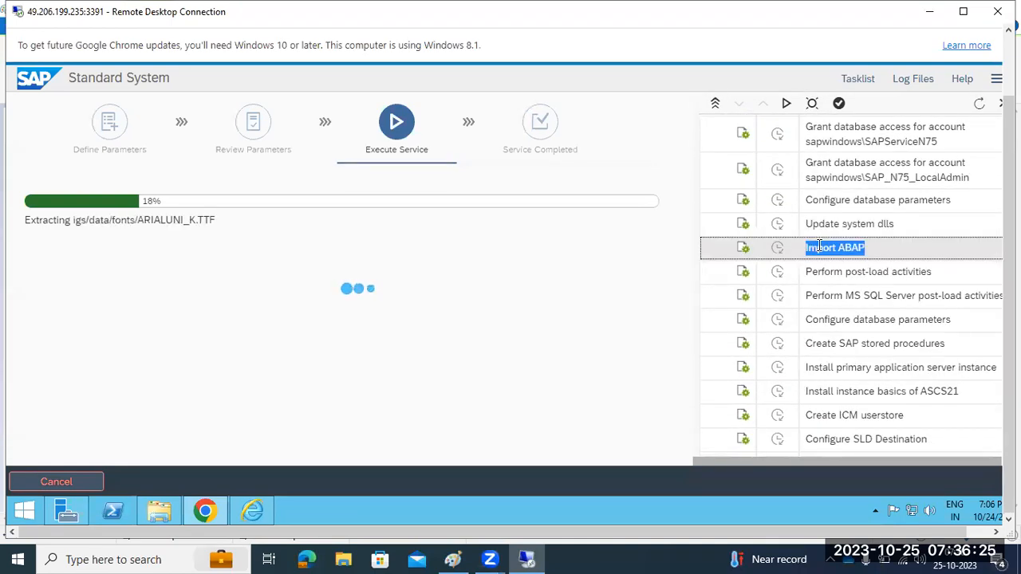
left_click(453, 559)
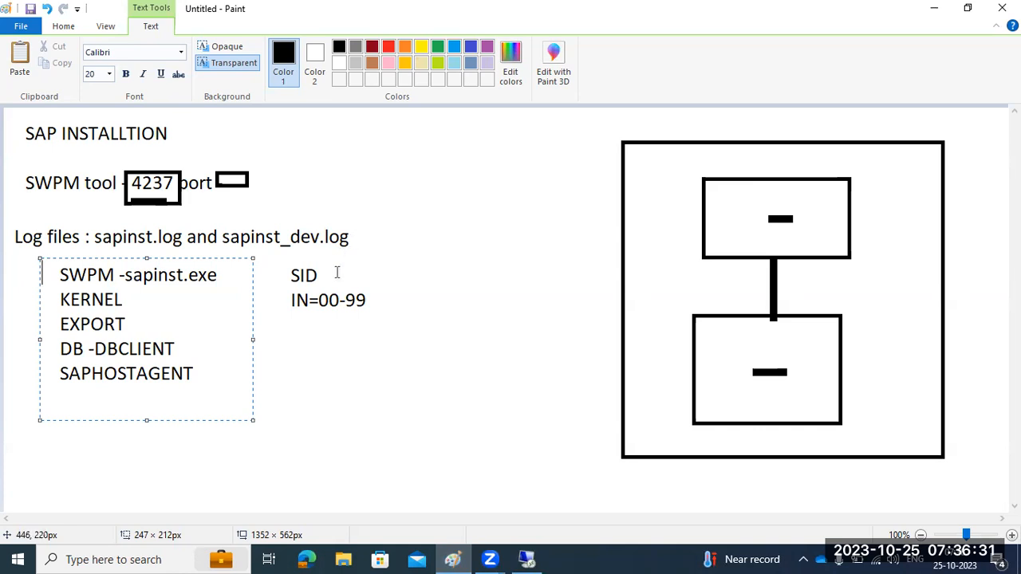
Minimize the Paint notes to return to the installer at 18%
left_click(449, 558)
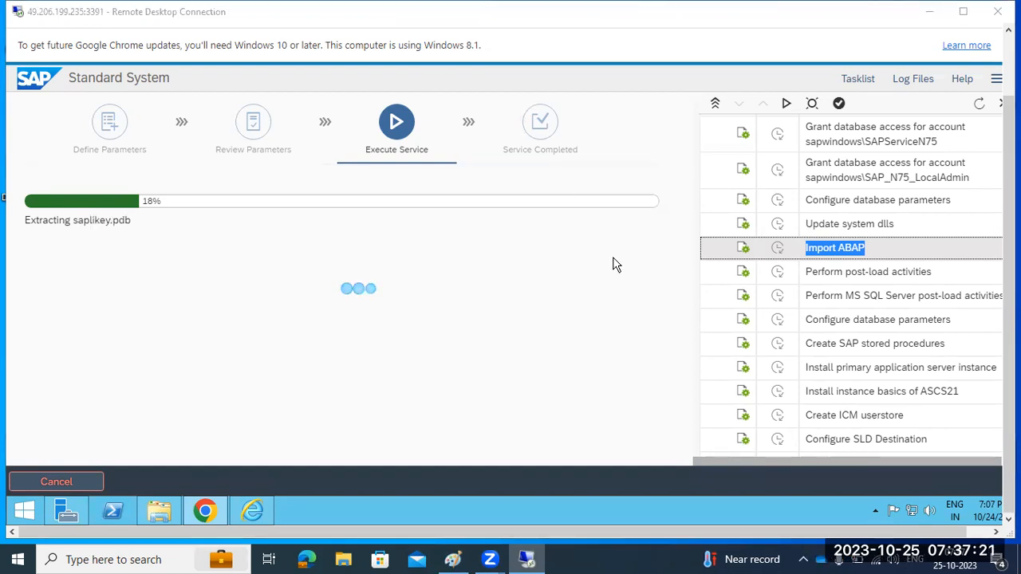
left_click(979, 105)
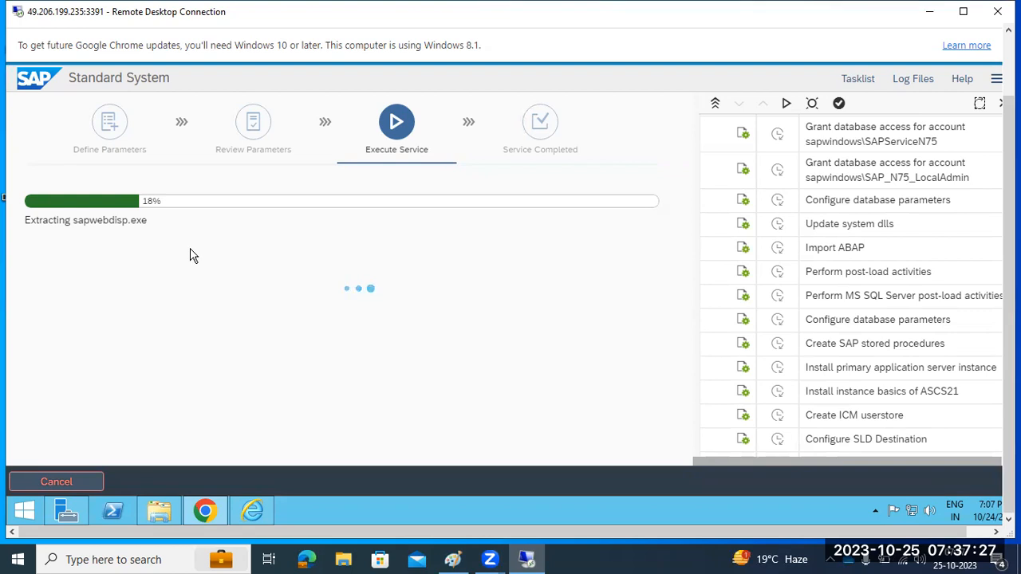
scroll(792, 336, "up", 5)
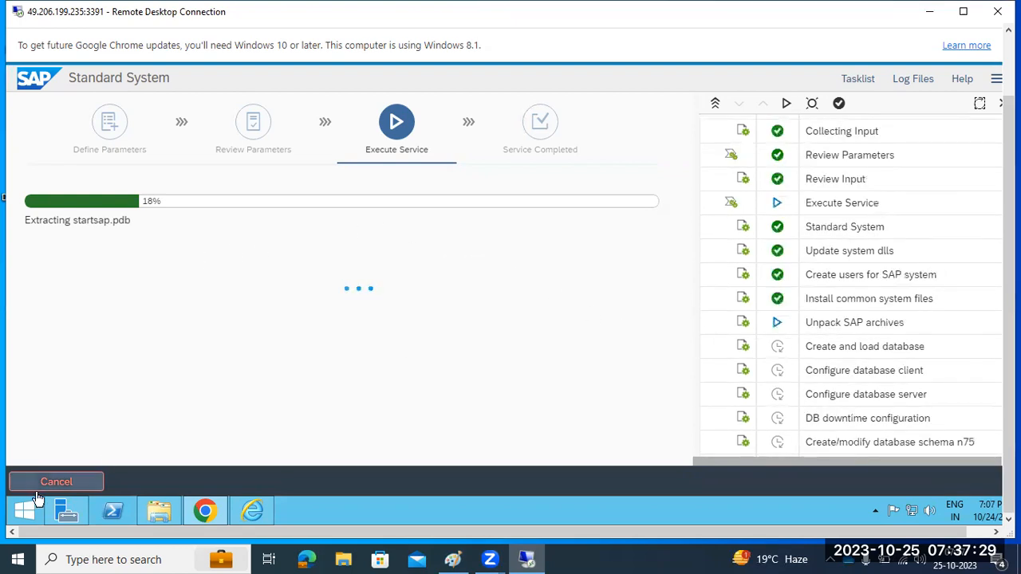
right_click(351, 514)
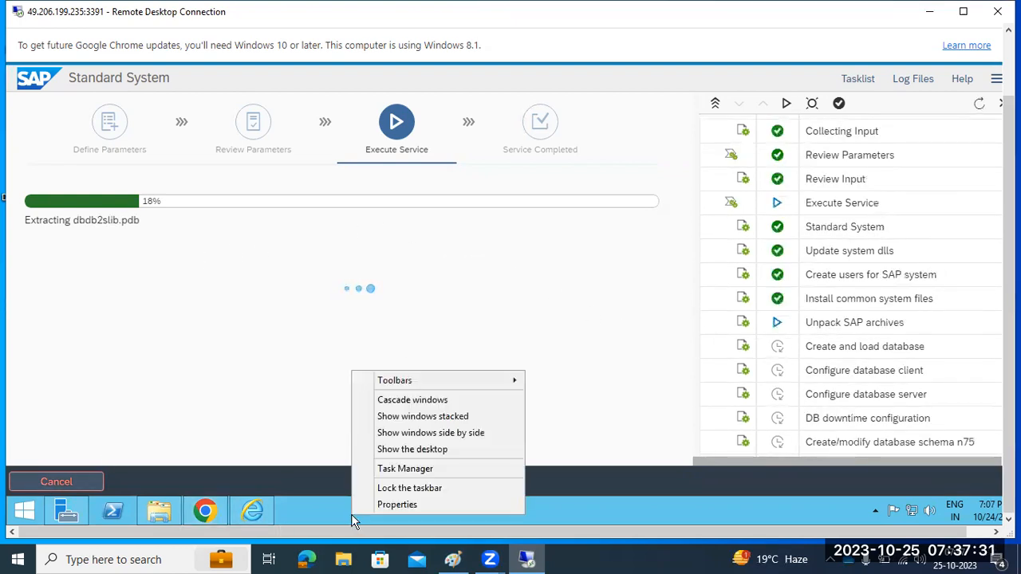
left_click(394, 469)
mouse_move(1009, 239)
left_mouse_down()
mouse_move(1009, 228)
mouse_move(1009, 242)
left_mouse_up()
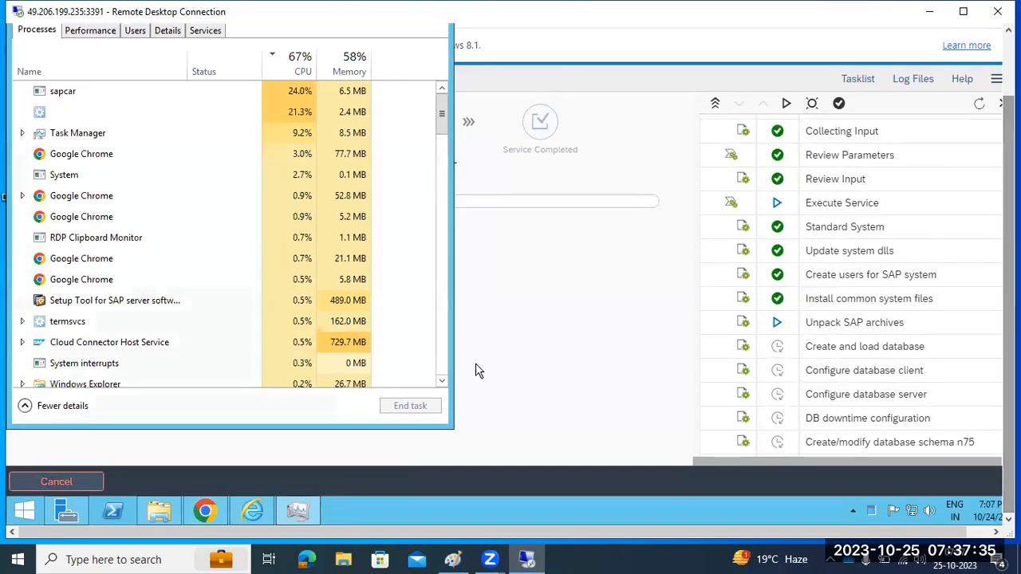
right_click(306, 500)
left_click(276, 475)
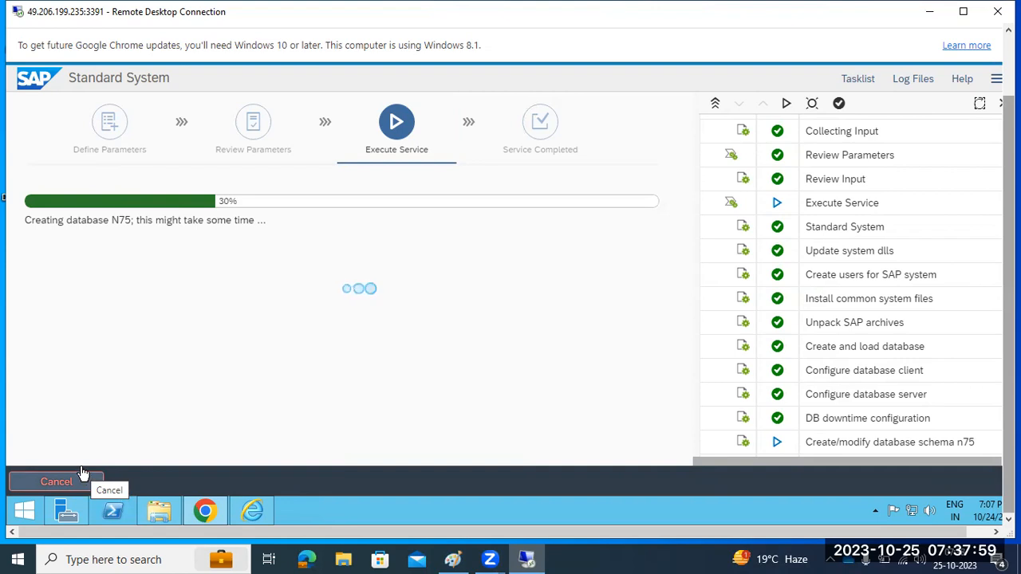
Check the new N75 database folders on Local Disk (C:), then cancel the running installation
left_click(157, 515)
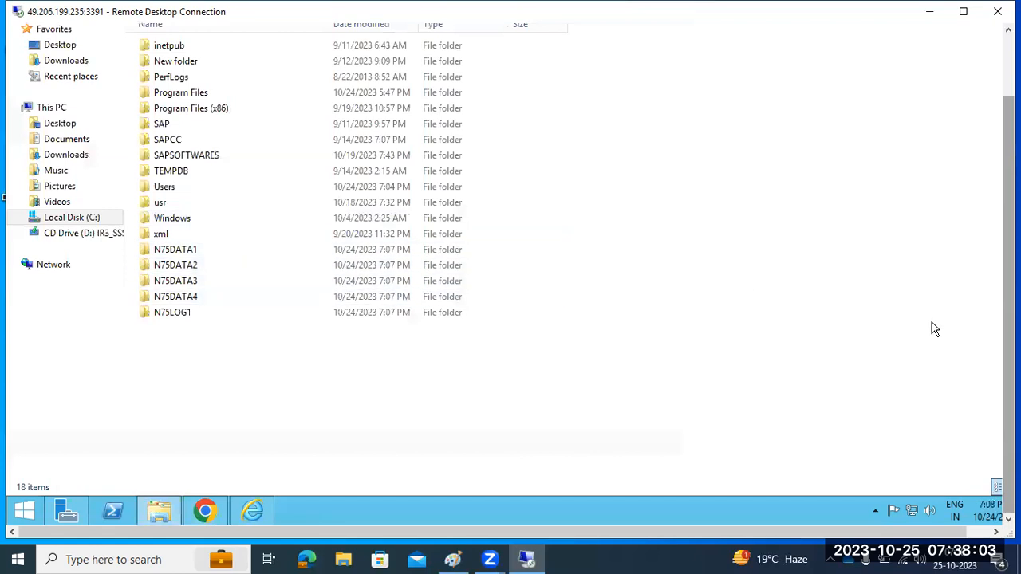
mouse_move(1008, 271)
left_mouse_down()
mouse_move(1008, 213)
mouse_move(1008, 257)
left_mouse_up()
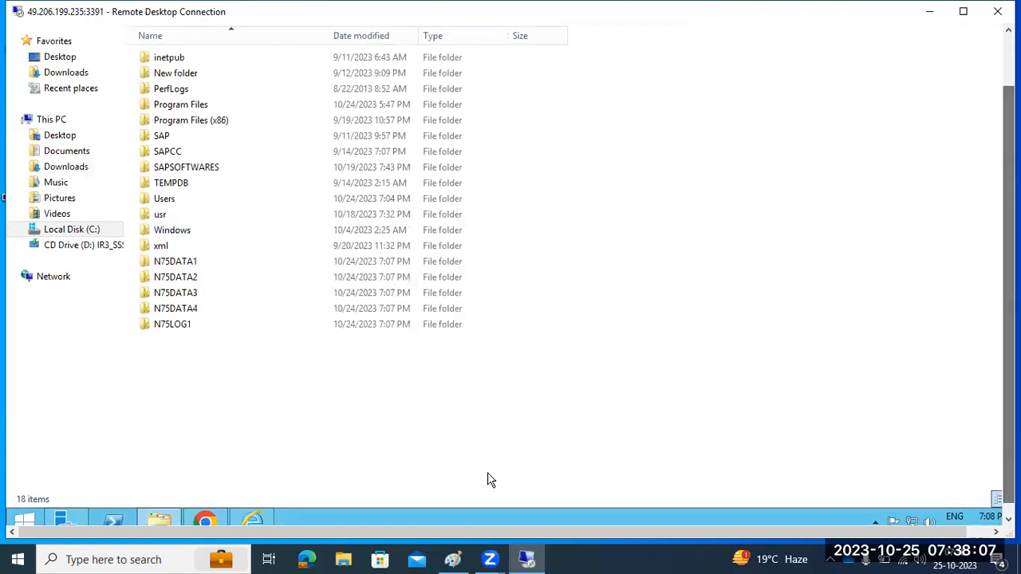
left_click(208, 519)
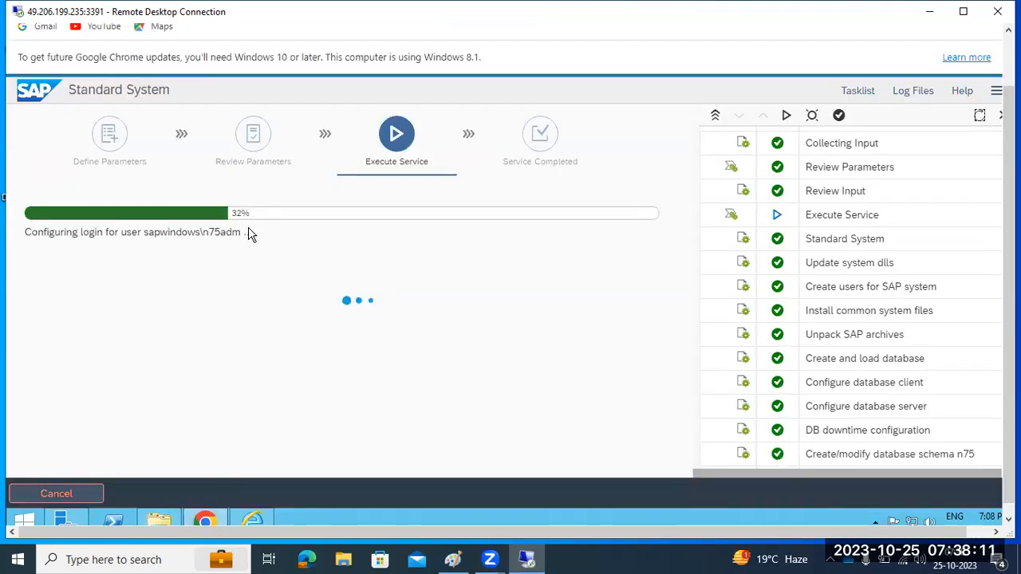
left_click(47, 493)
left_click(546, 367)
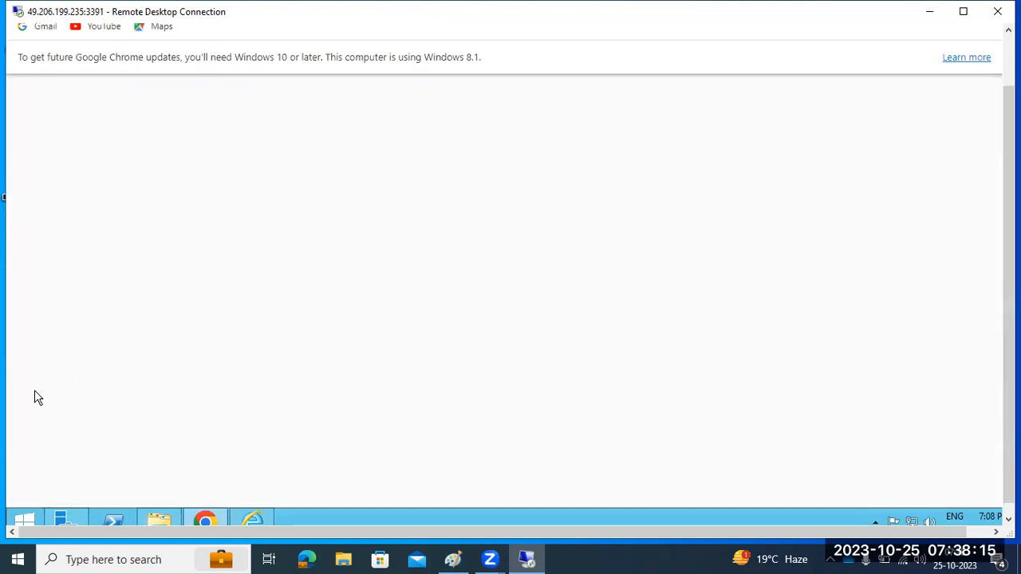
Close the Chrome window showing the Software Provisioning Manager page
left_click_drag(1008, 462, 1008, 398)
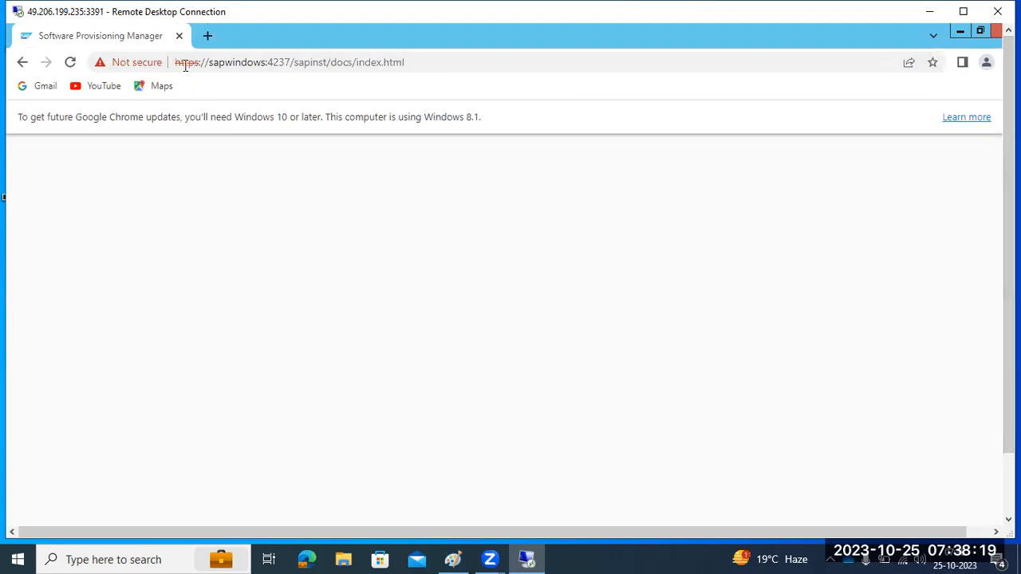
left_click(179, 35)
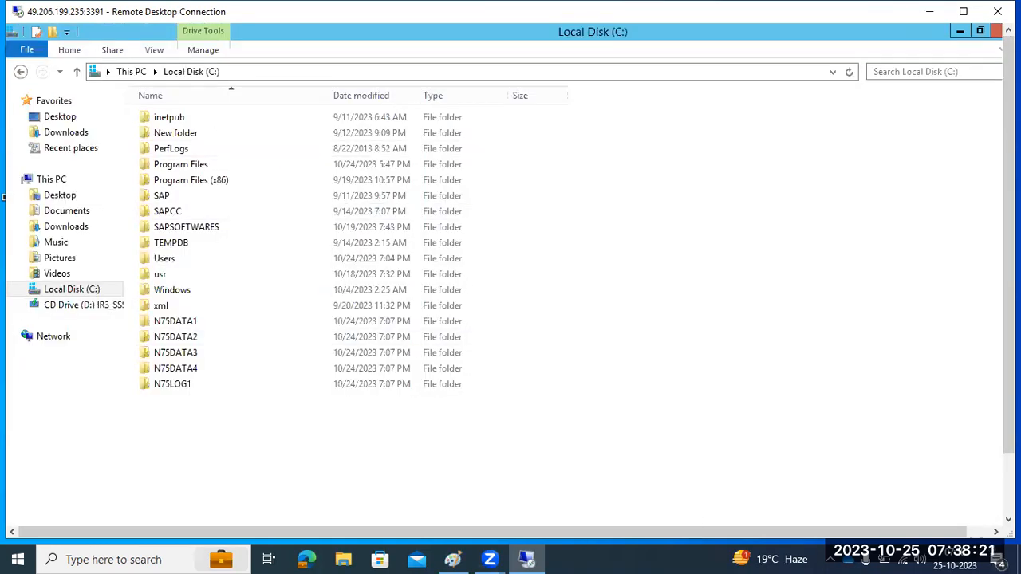
left_click_drag(1006, 446, 1006, 510)
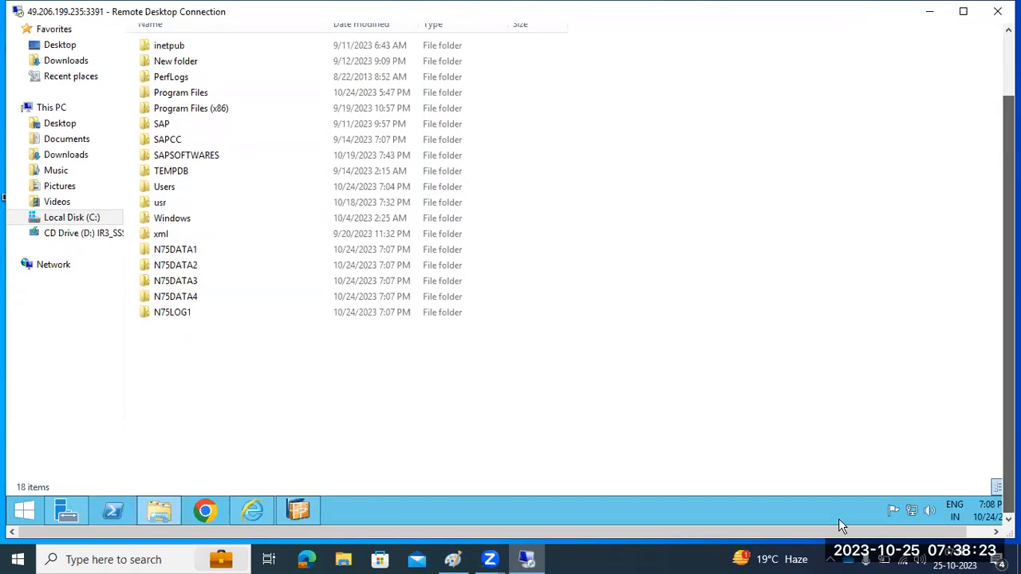
Close the launcher window and start Task Manager from the taskbar
right_click(301, 510)
left_click(269, 477)
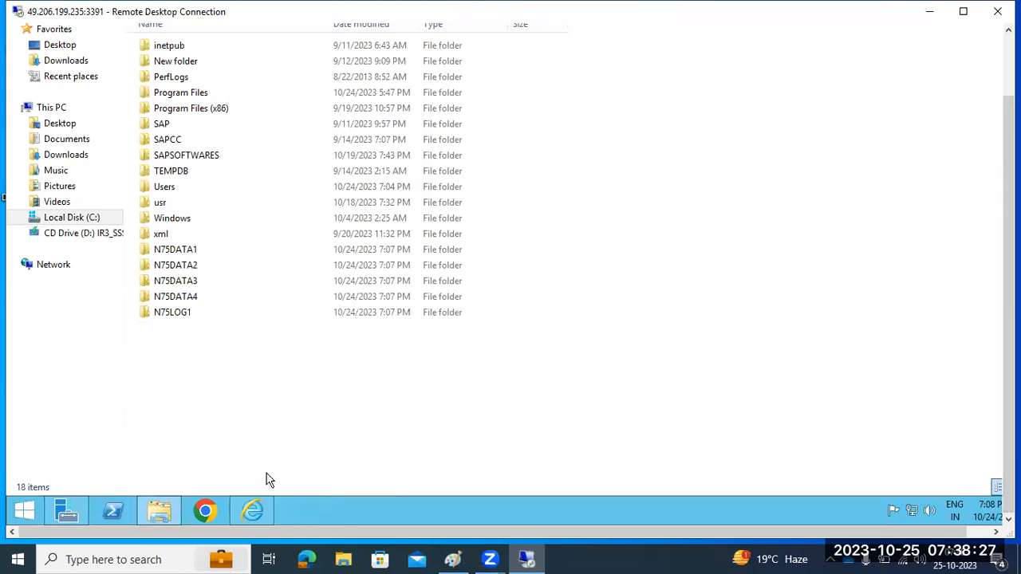
right_click(339, 513)
left_click(367, 468)
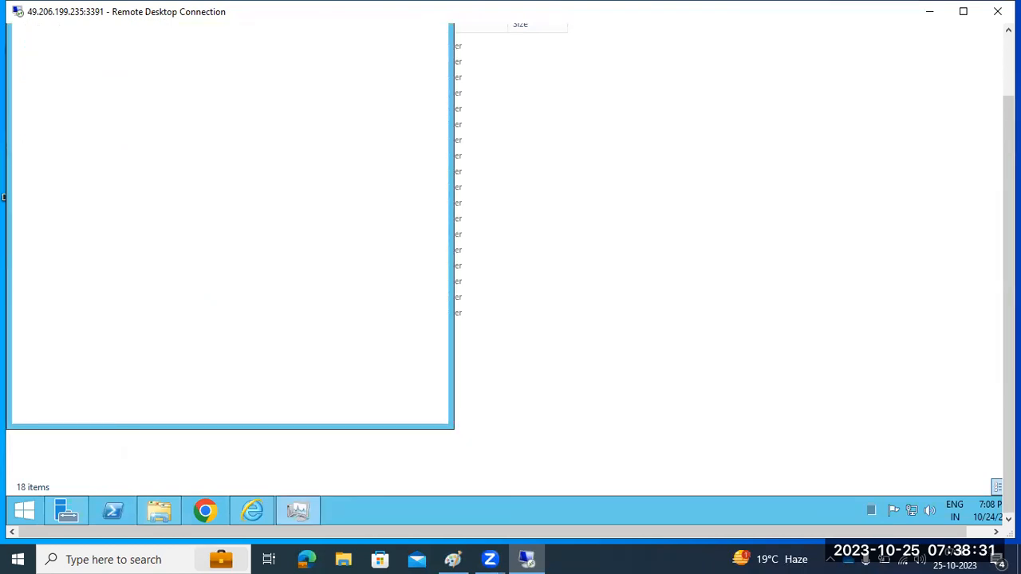
left_click_drag(1008, 331, 1005, 270)
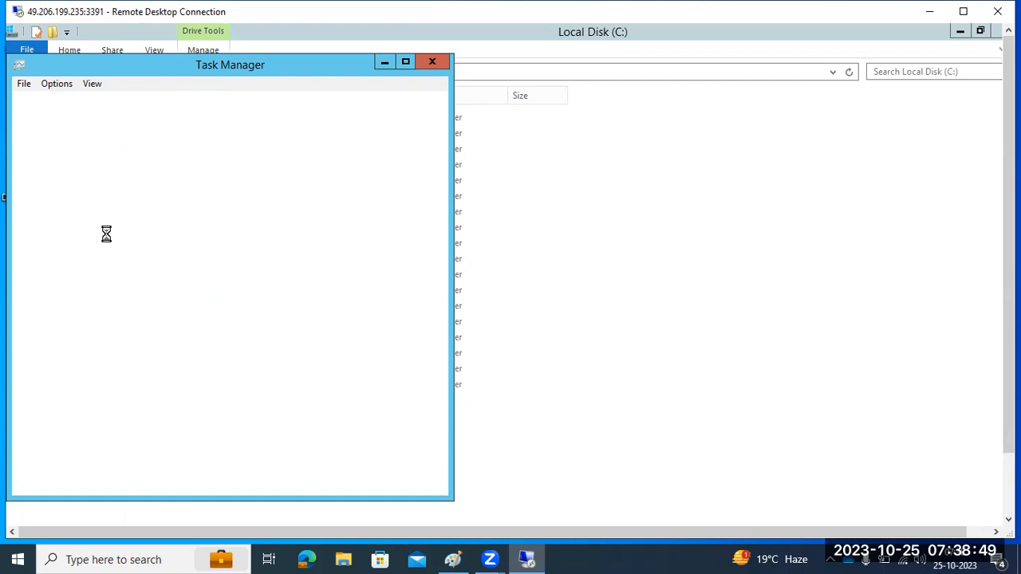
left_click_drag(1009, 280, 1009, 351)
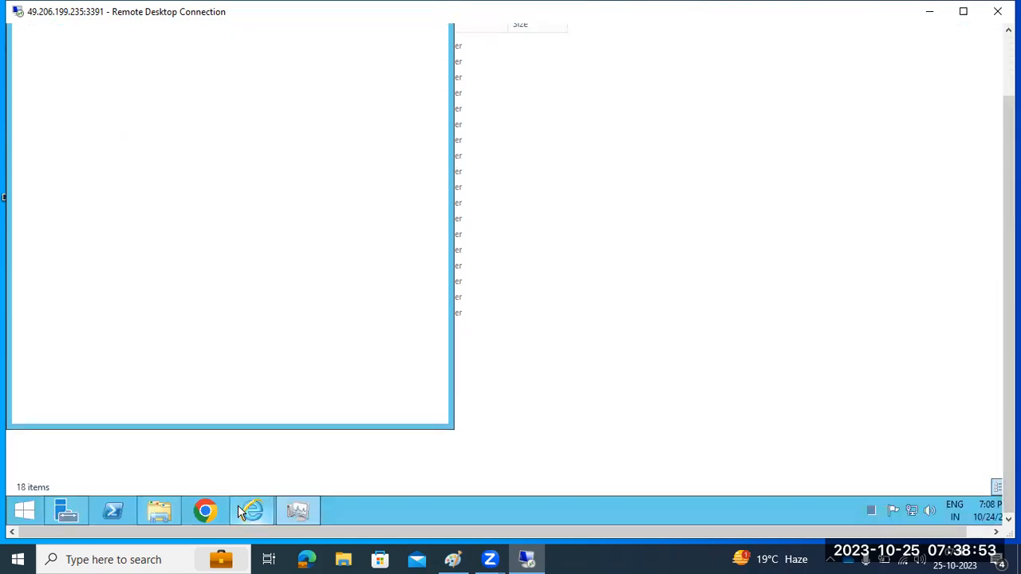
Close Internet Explorer from its taskbar jump list and bring Task Manager back to the front
right_click(297, 514)
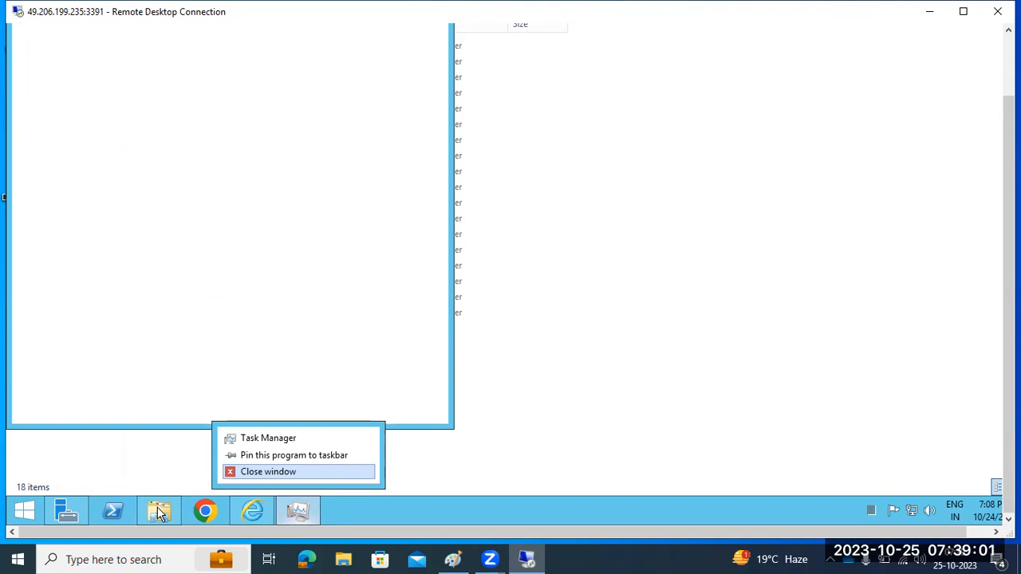
left_click(265, 508)
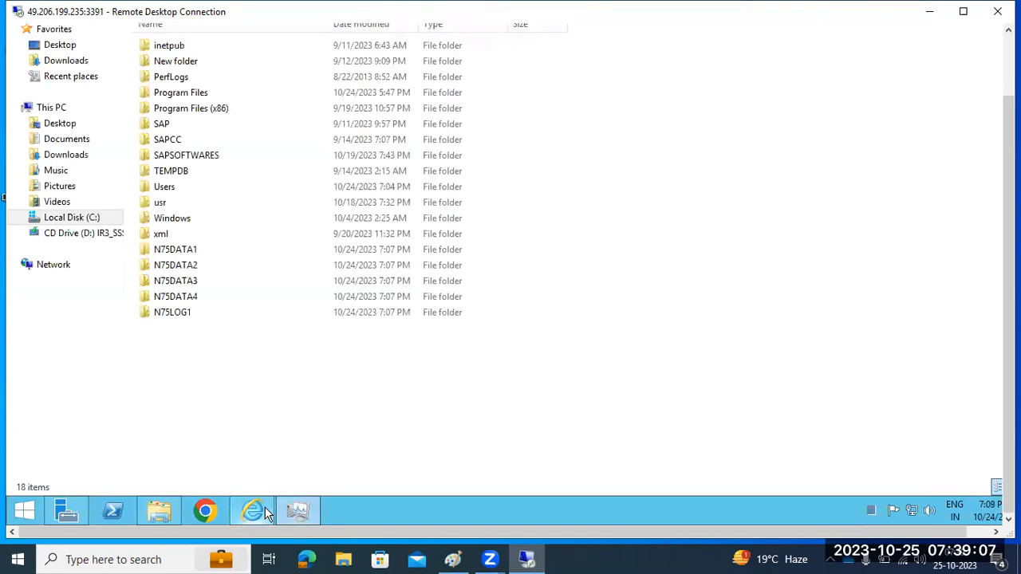
mouse_move(265, 511)
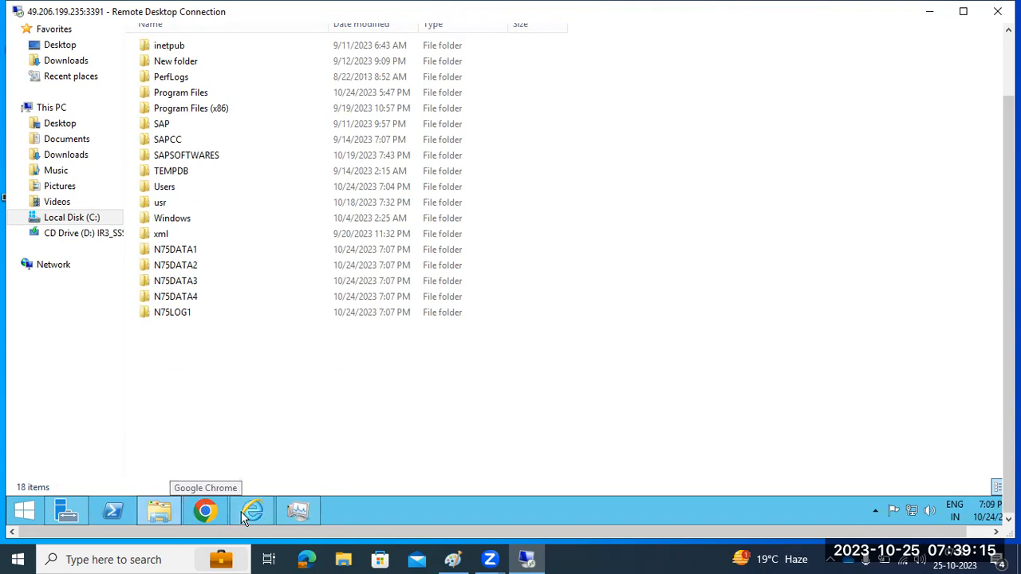
left_click(251, 514)
right_click(251, 515)
left_click(210, 472)
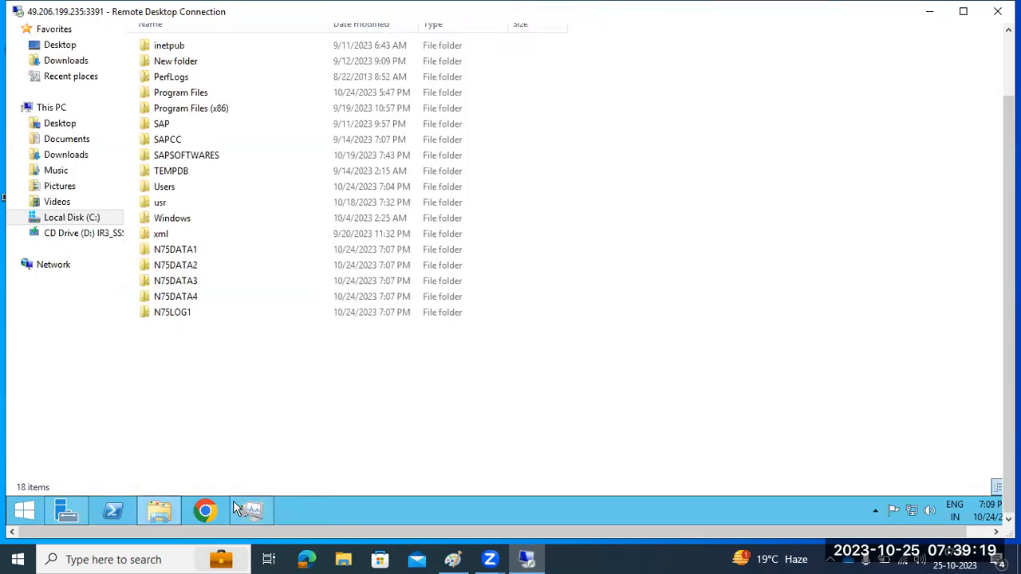
mouse_move(244, 505)
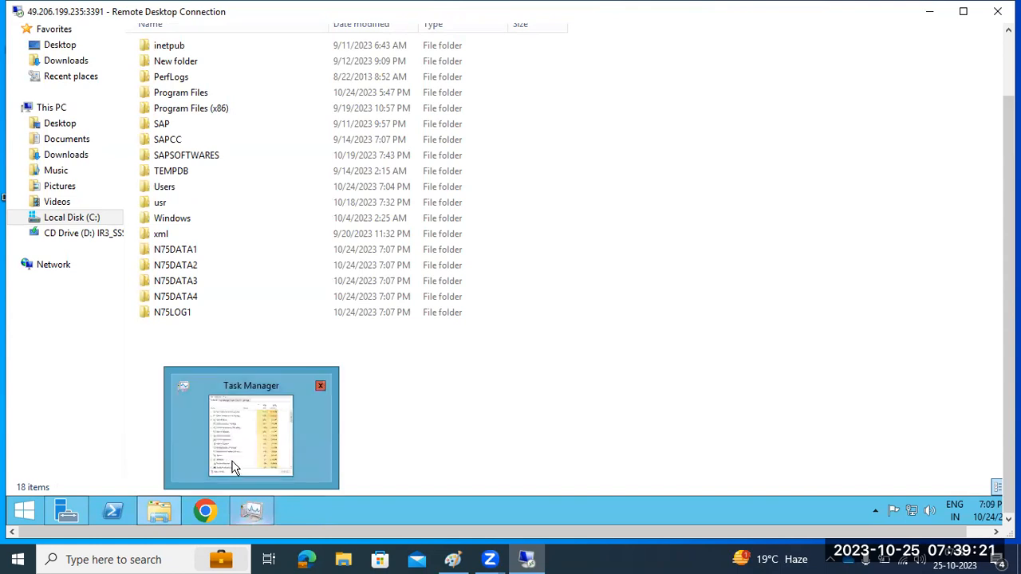
left_click(241, 452)
left_click_drag(1009, 410, 1008, 351)
left_click_drag(233, 63, 443, 77)
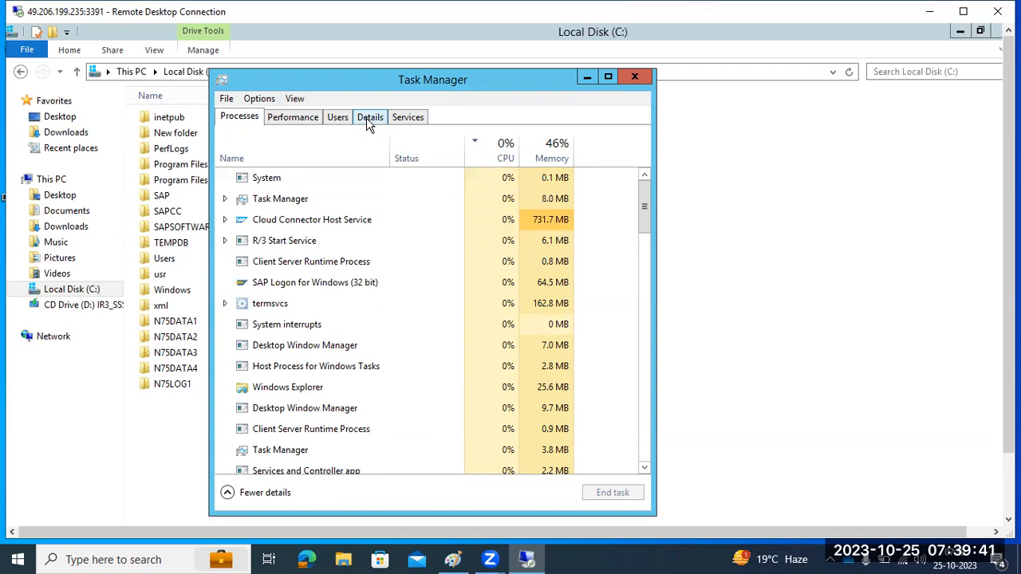
Find sapstartsrv.exe in Task Manager's Details list by typing 'saps', then close Task Manager
left_click(367, 119)
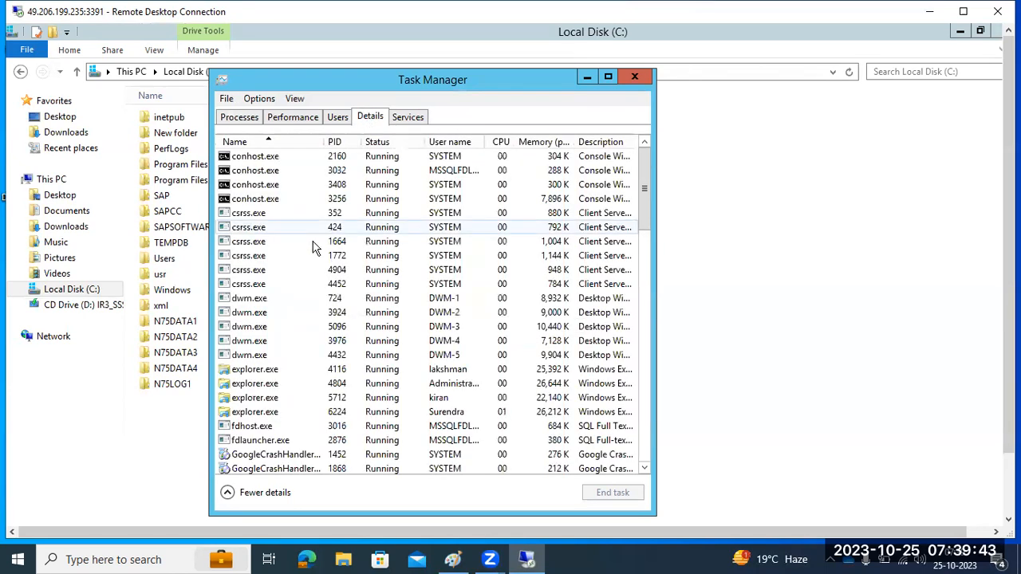
left_click(313, 242)
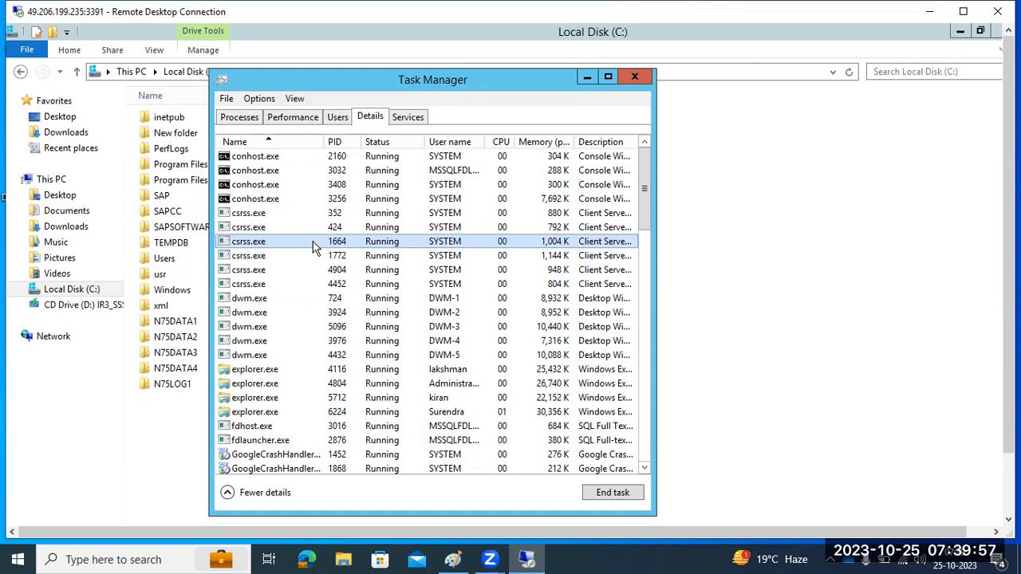
type("saps")
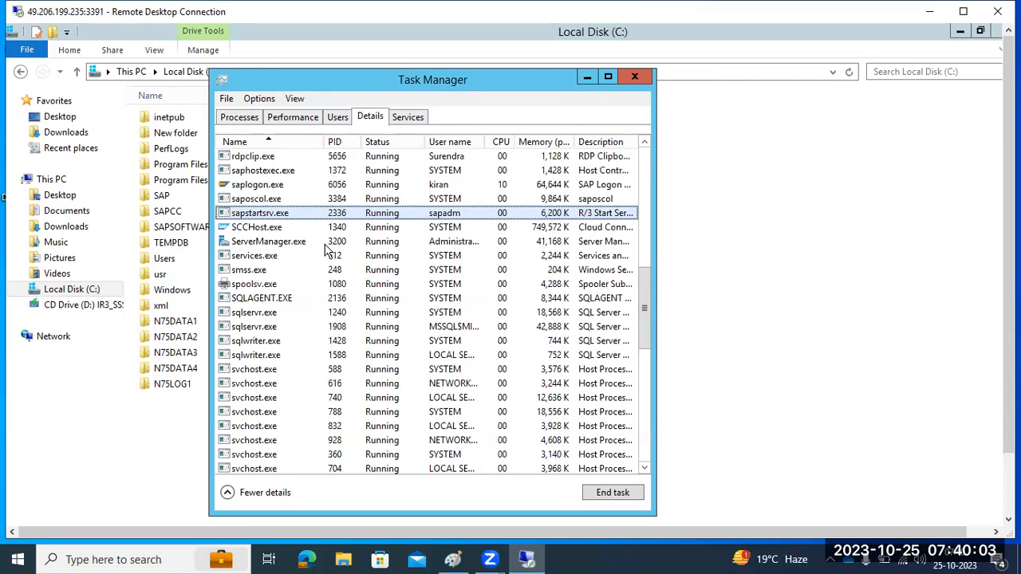
left_click(635, 76)
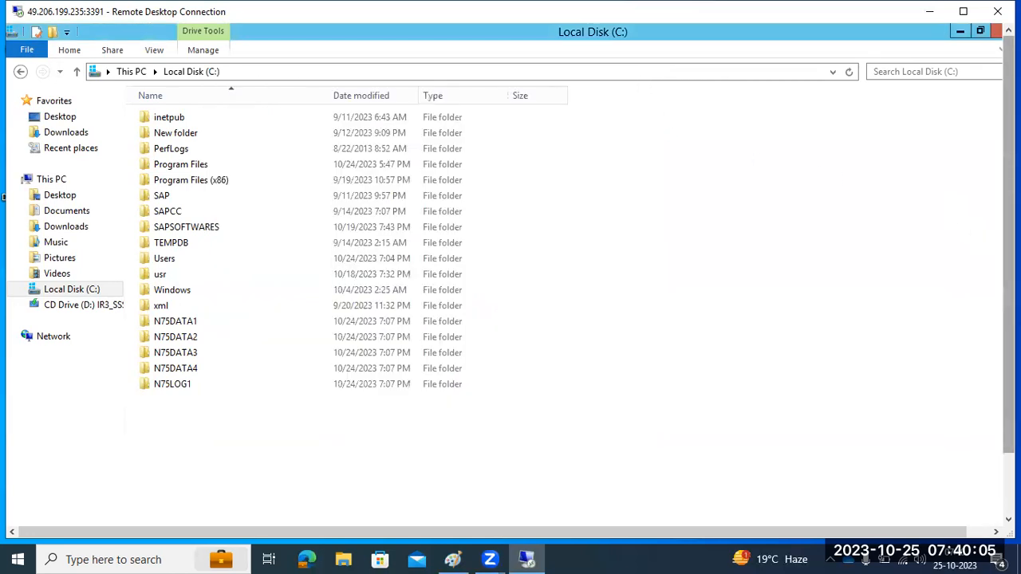
Browse the SAPSOFTWARES > SWPM folder, then close File Explorer
left_click_drag(1008, 275, 1008, 348)
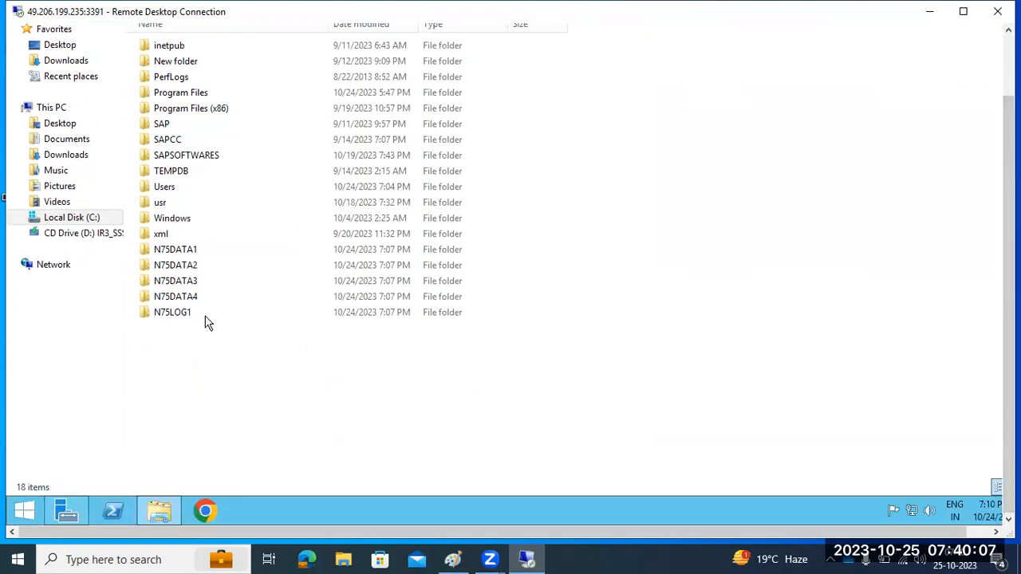
double_click(191, 157)
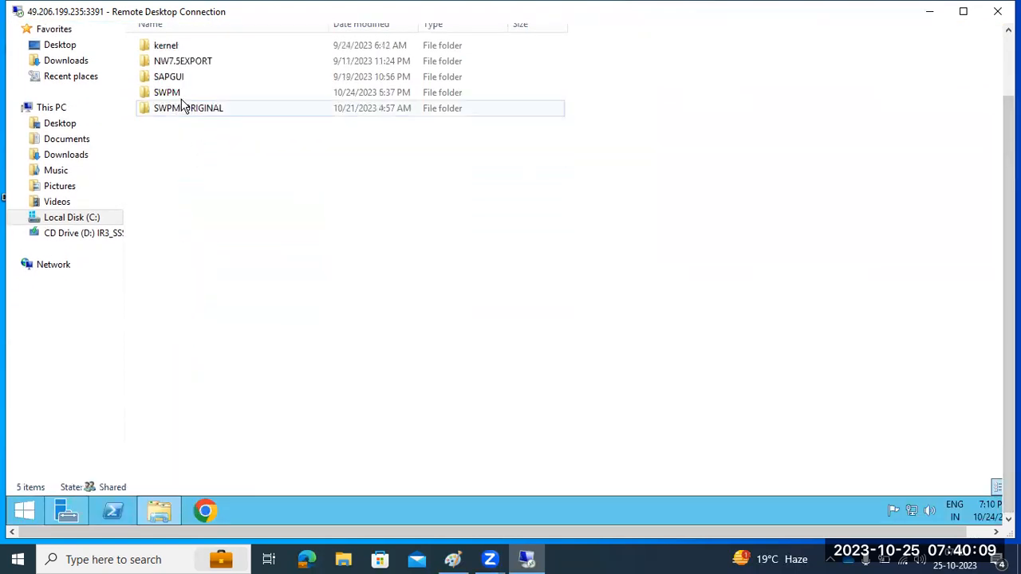
double_click(173, 99)
scroll(171, 359, "down", 4)
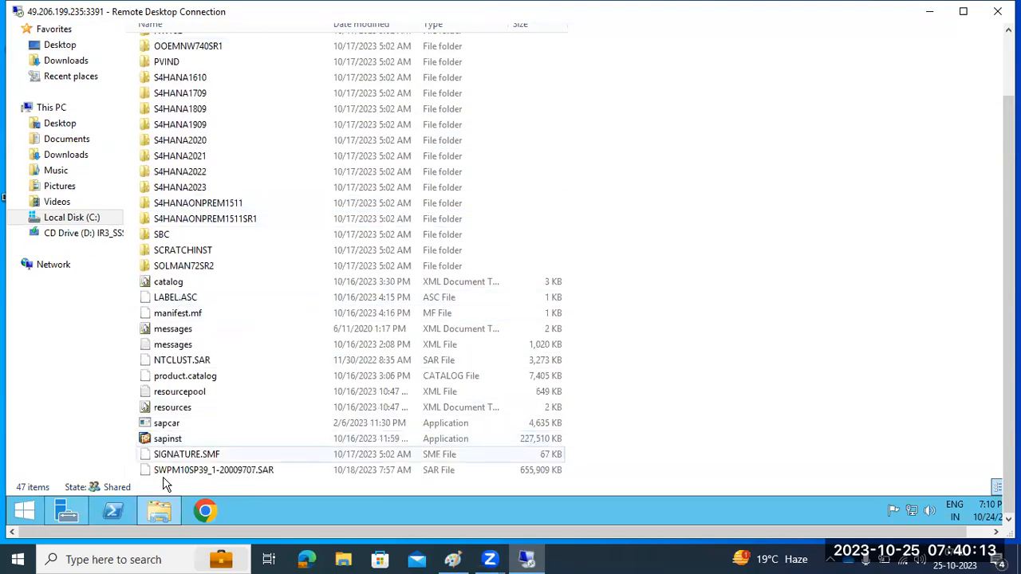
right_click(162, 512)
left_click(112, 470)
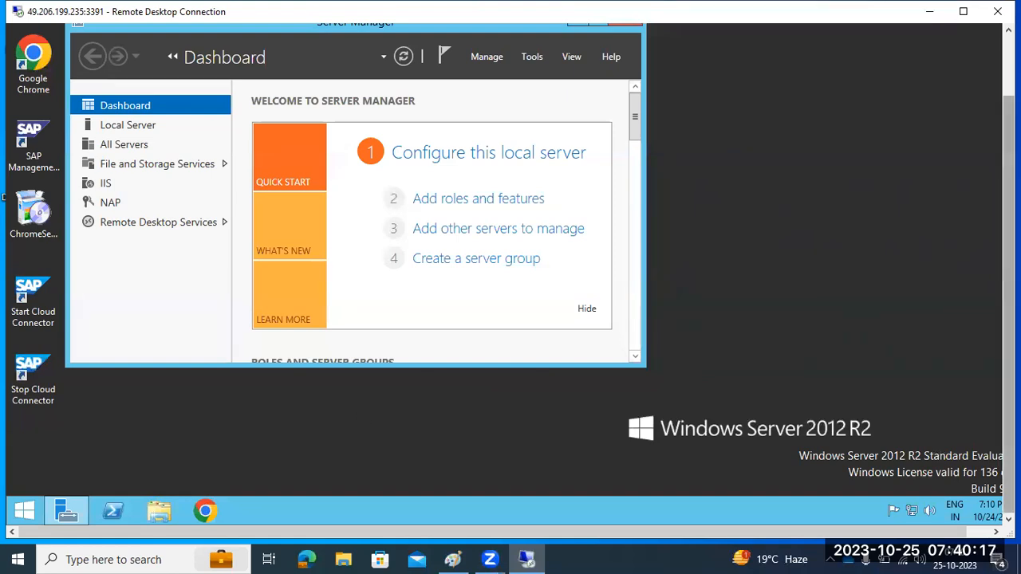
In a new File Explorer window, select C:\Program Files\sapinst_instdir and request permanent deletion
left_click(159, 511)
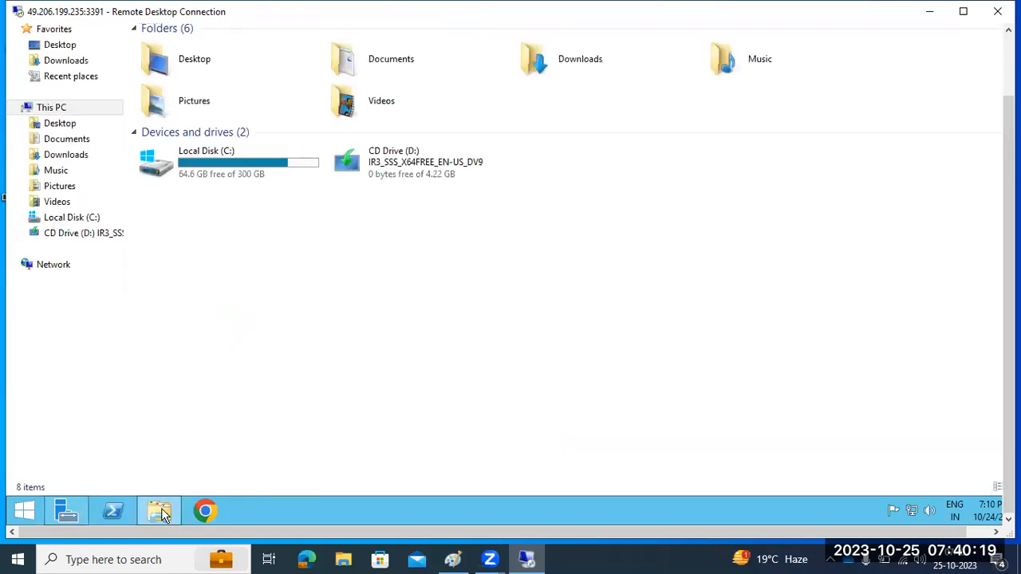
double_click(260, 176)
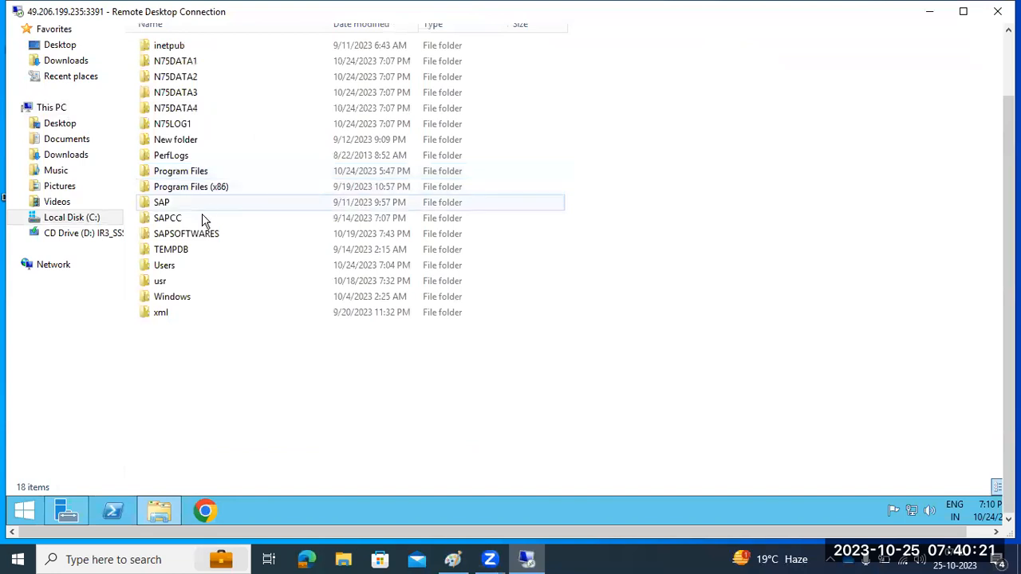
double_click(194, 173)
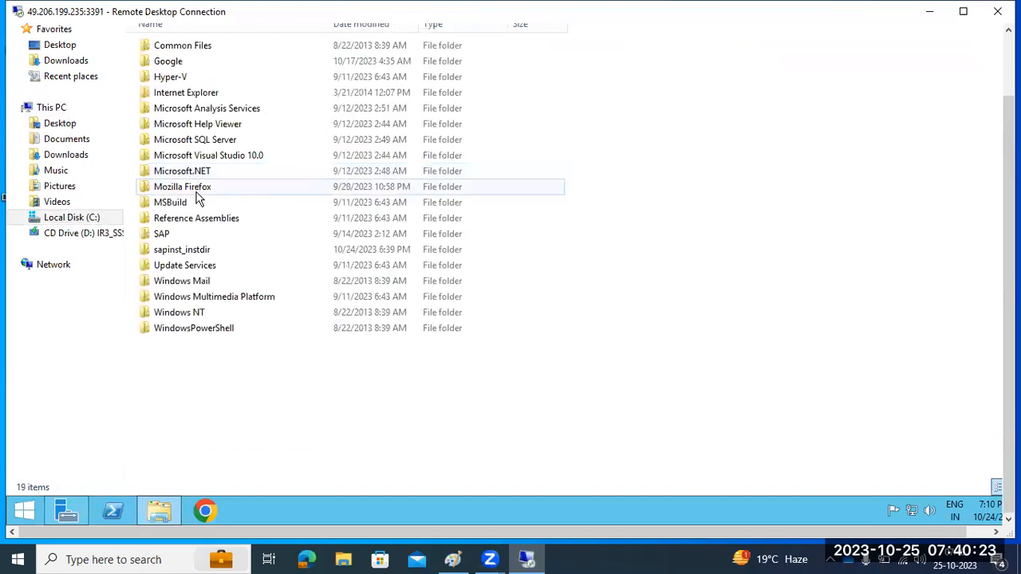
left_click(200, 252)
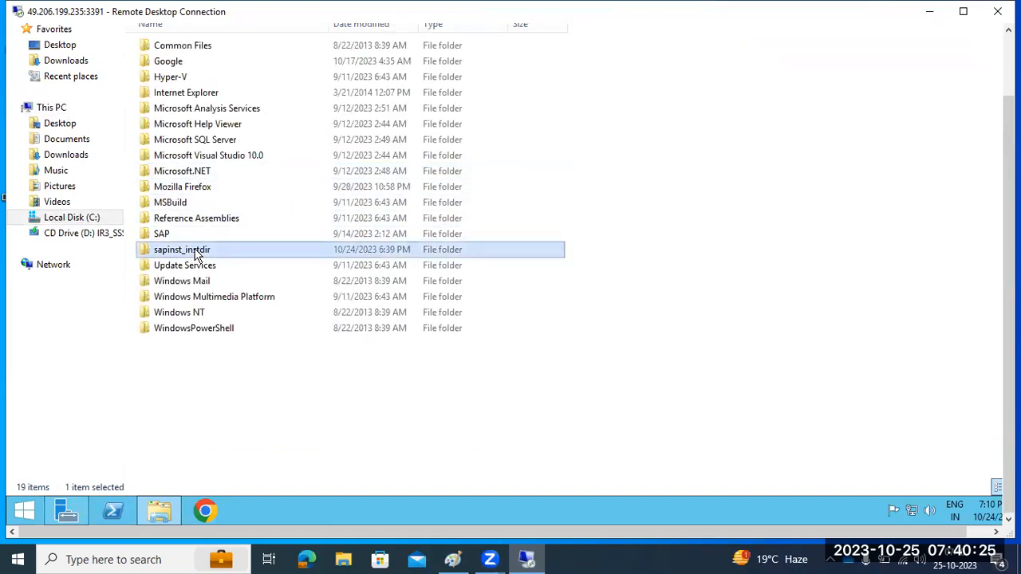
key("shift+Delete")
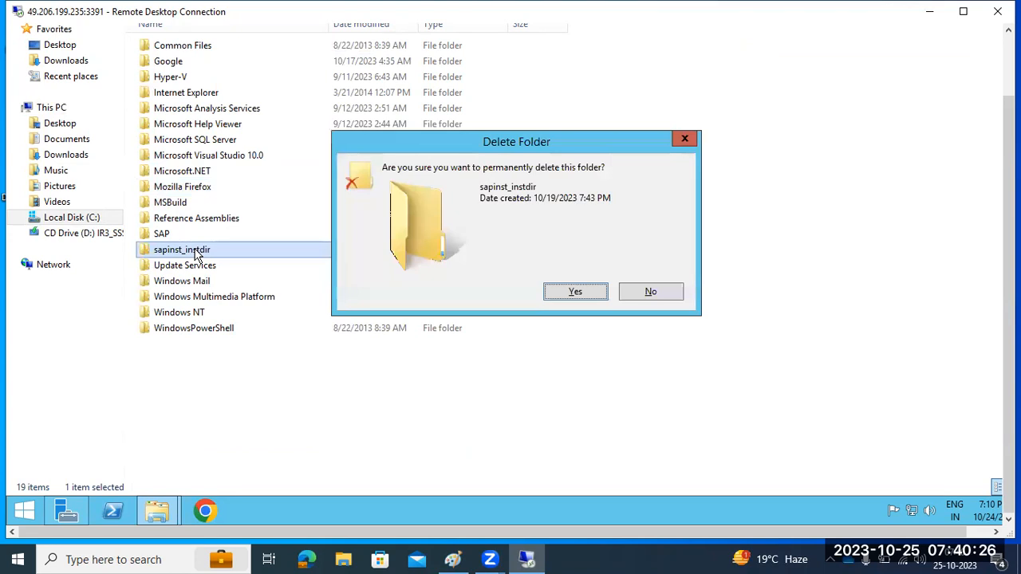
Confirm permanent deletion of sapinst_instdir, then close File Explorer to reveal the Server Manager dashboard
left_click(576, 293)
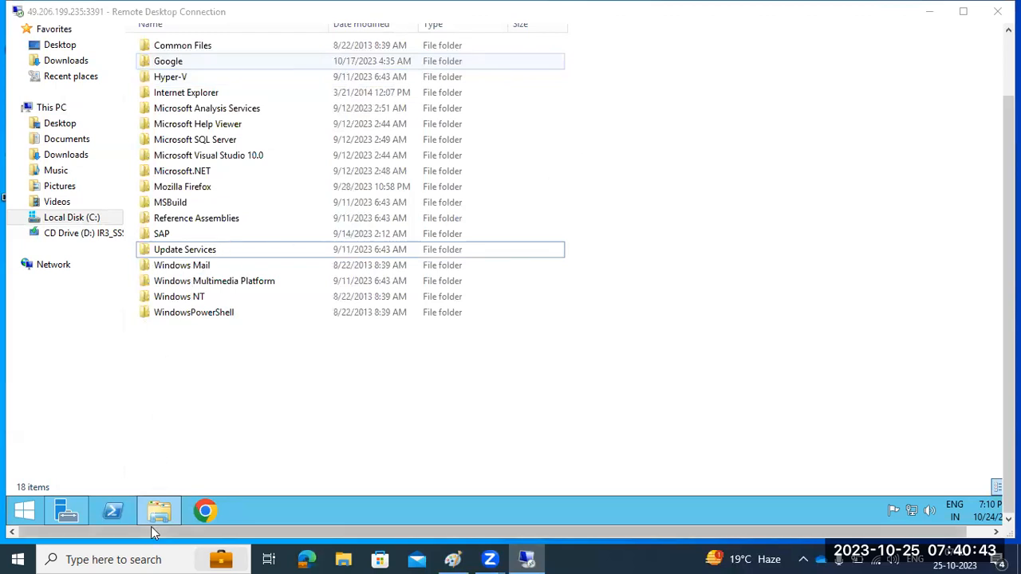
left_click(169, 516)
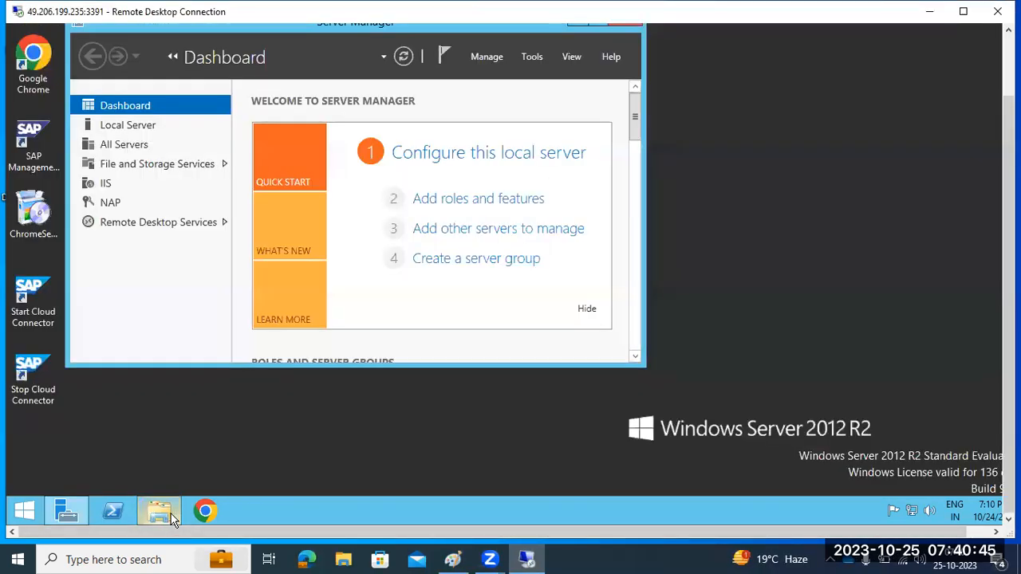
right_click(166, 515)
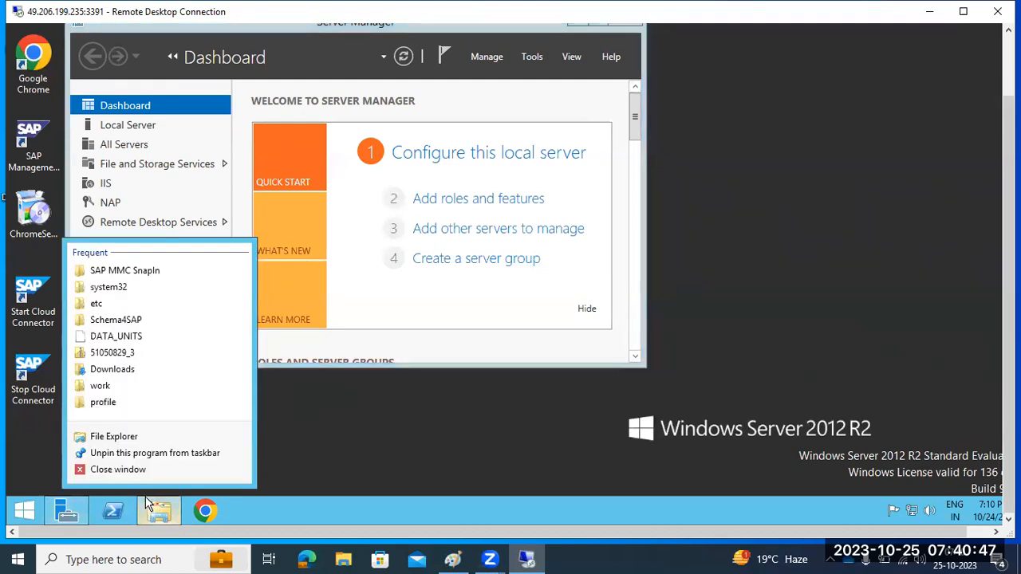
left_click(120, 470)
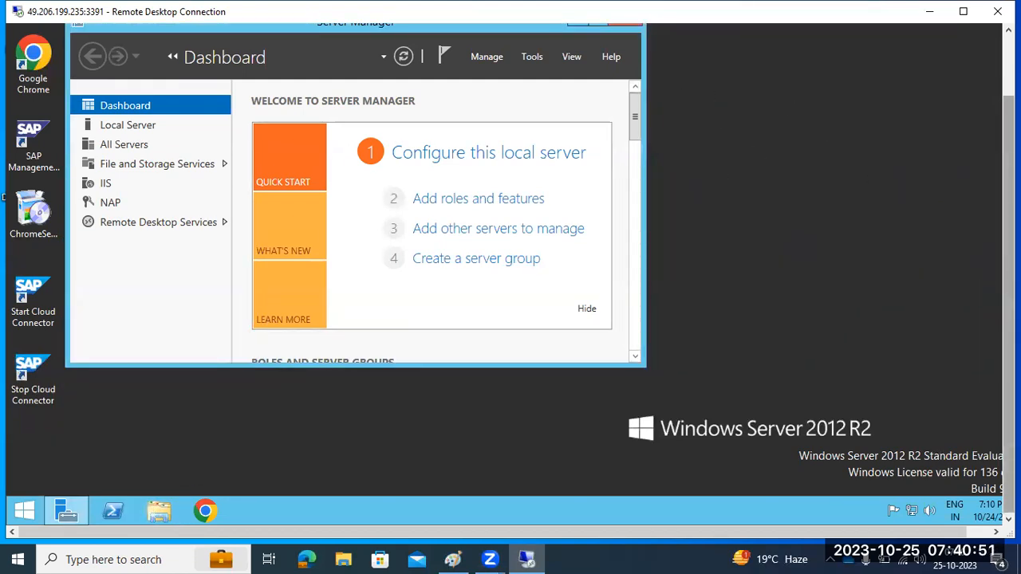
left_click_drag(1008, 315, 1002, 254)
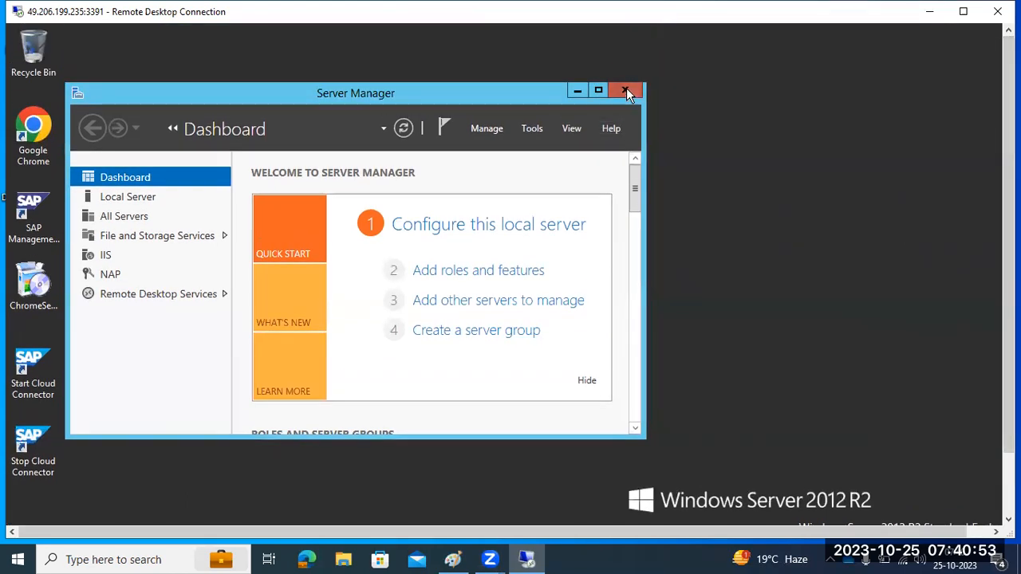